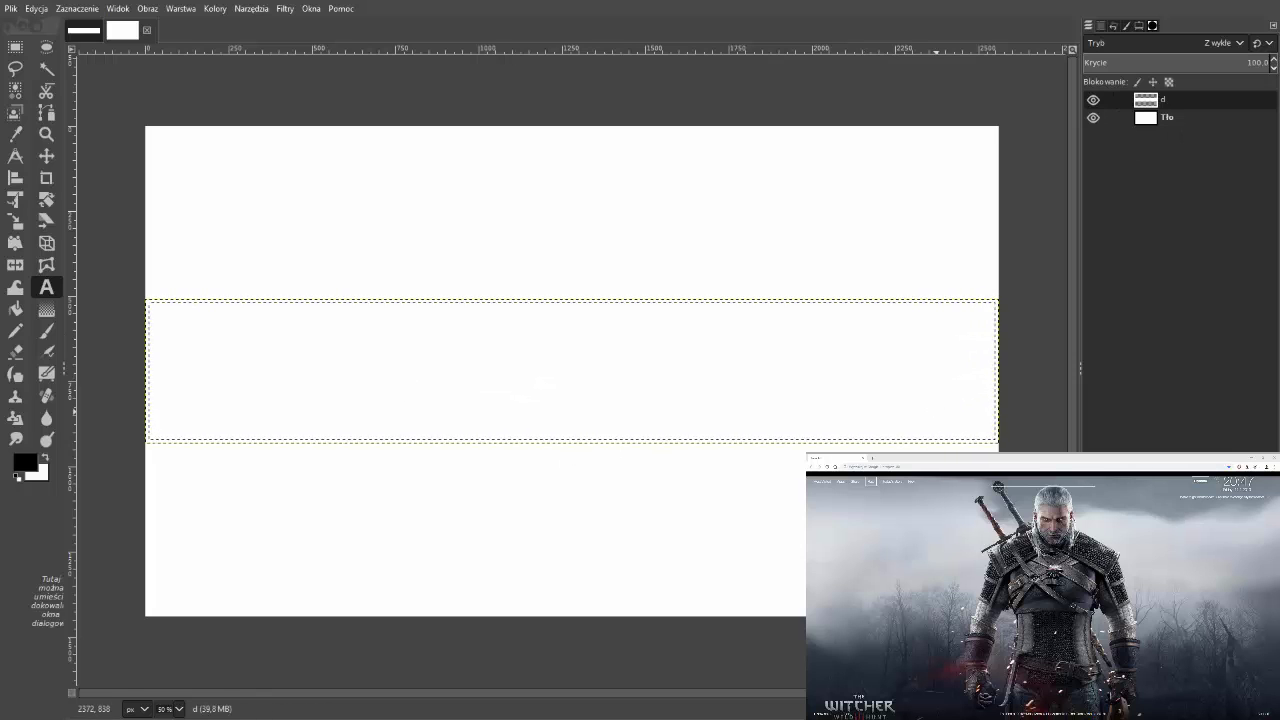
Step: Outline the middle band in black with a ~253 px pencil and draw a text box across it
{"action": "key", "text": "n"}
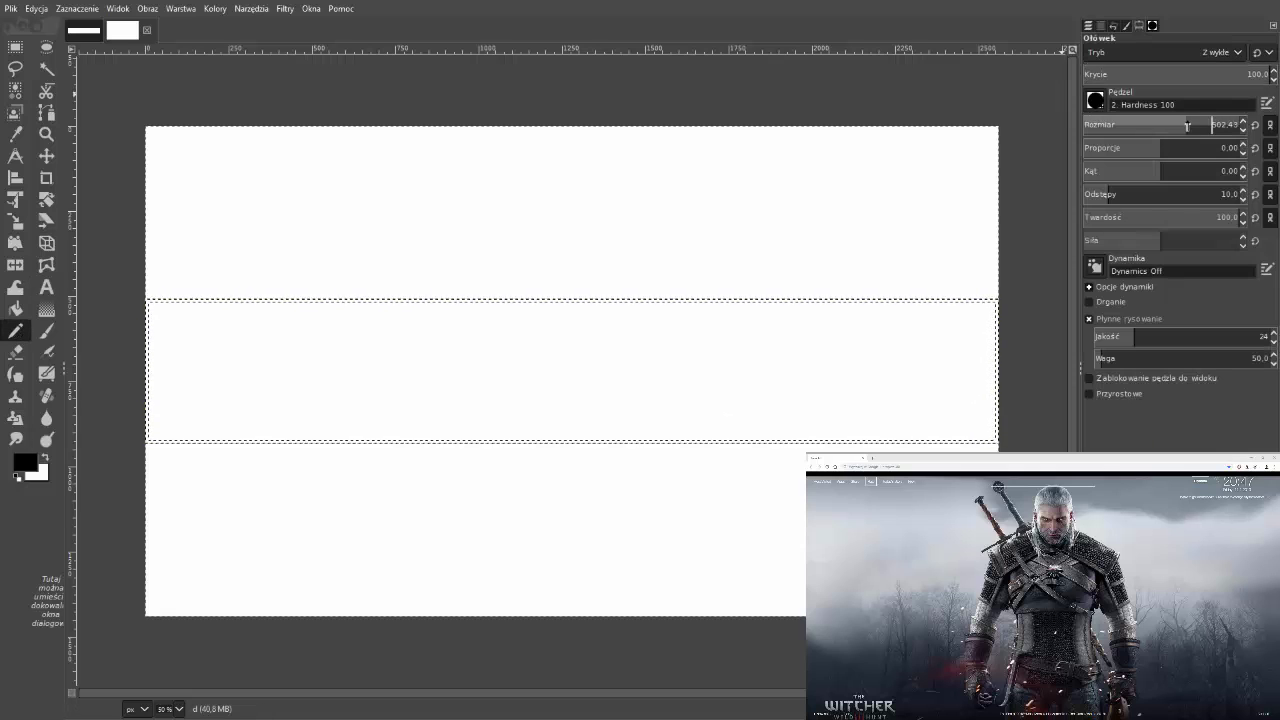
{"action": "left_click_drag", "start_coordinate": [1187, 125], "coordinate": [1152, 125]}
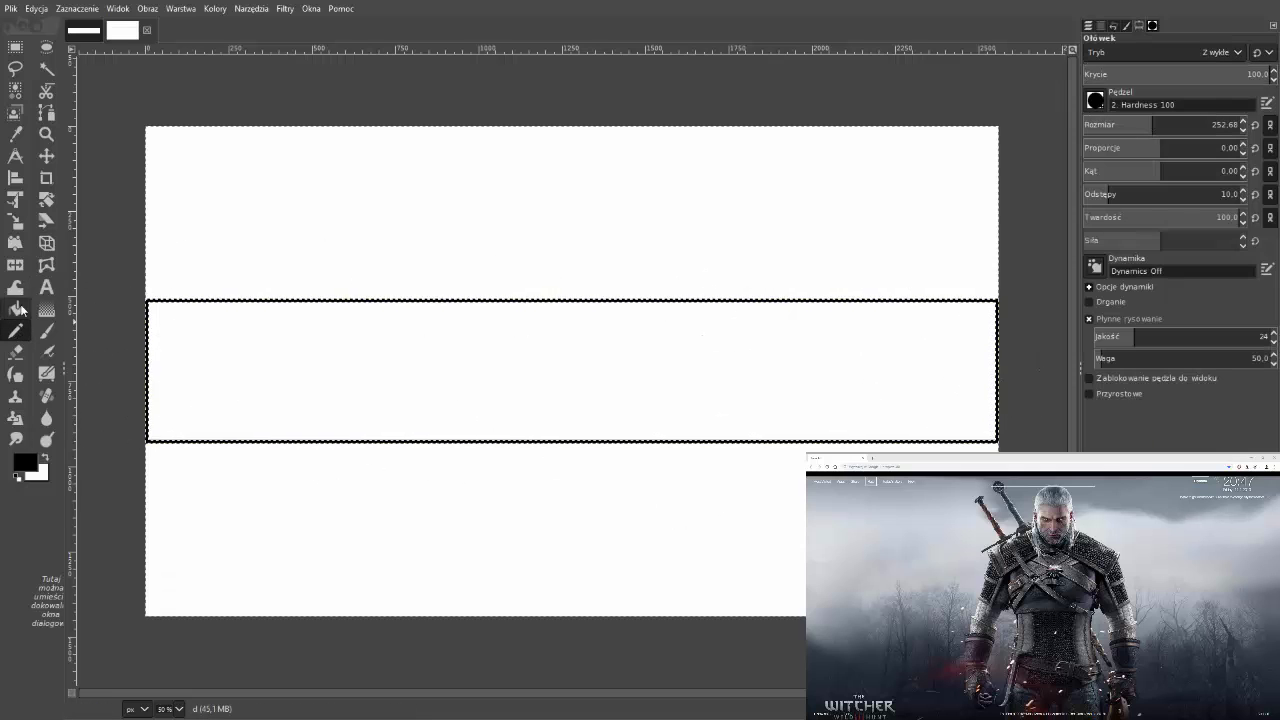
{"action": "key", "text": "ctrl+l"}
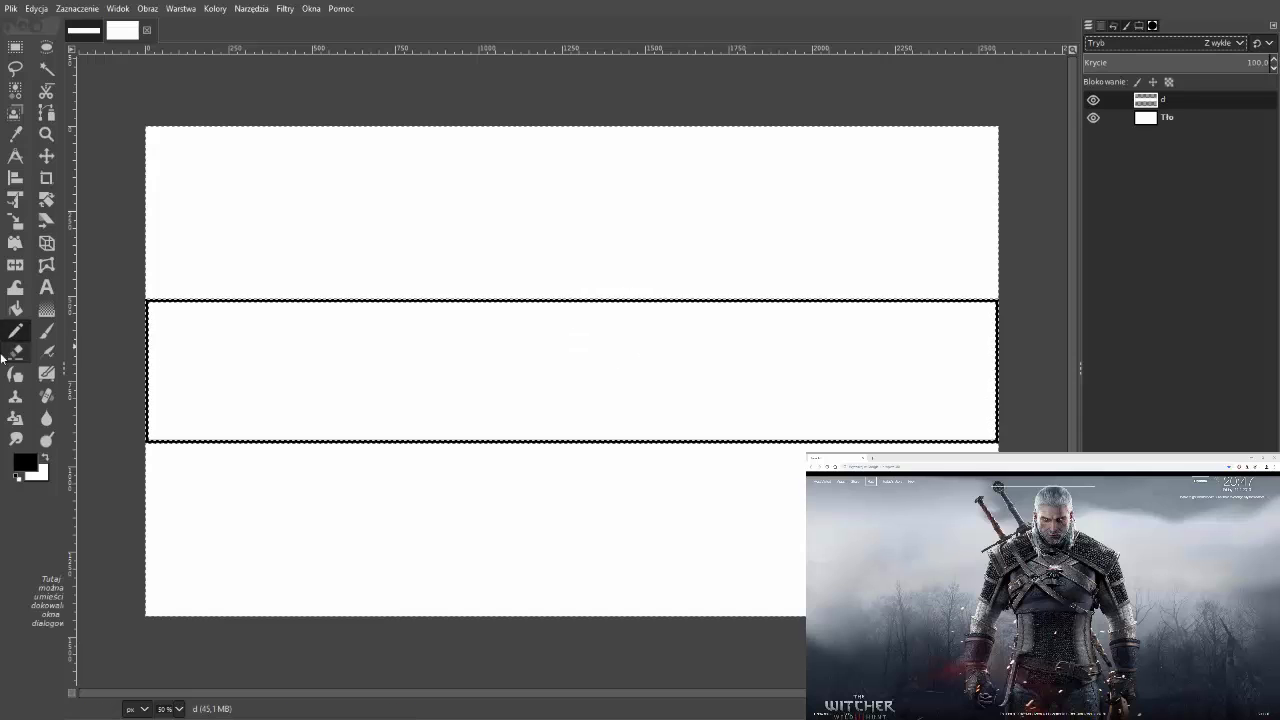
{"action": "key", "text": "t"}
{"action": "left_click_drag", "start_coordinate": [147, 301], "coordinate": [998, 443]}
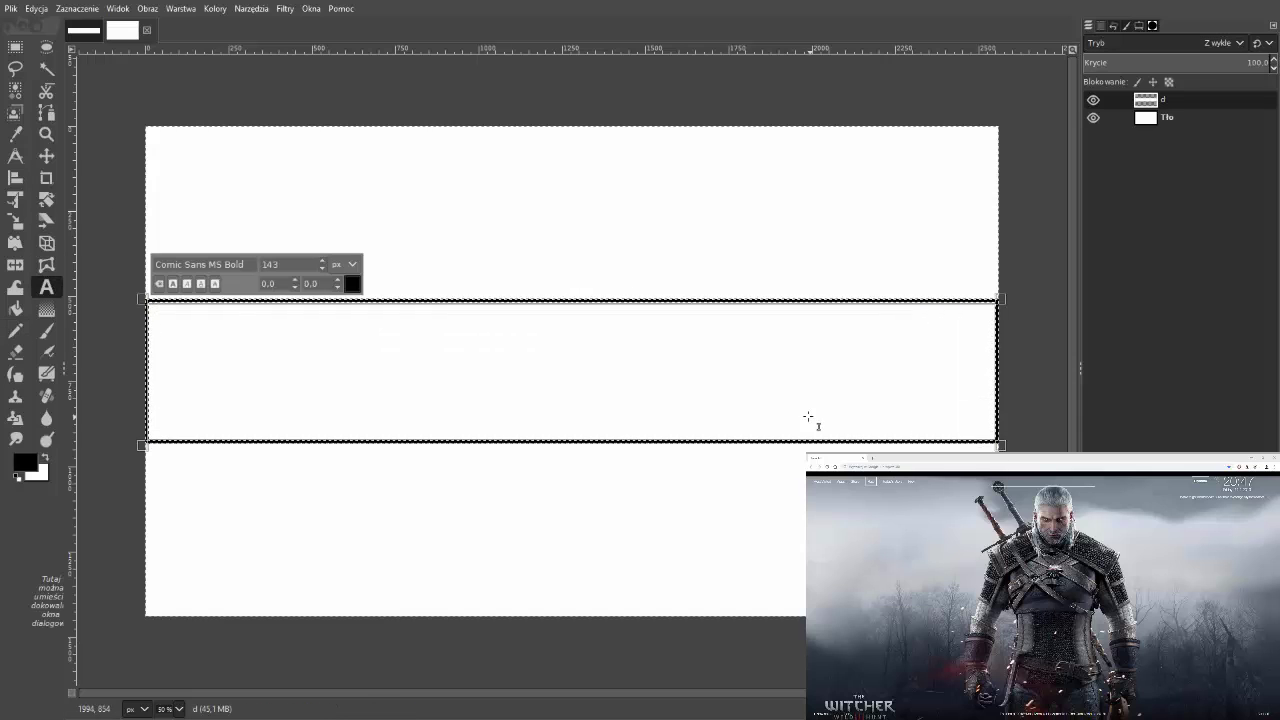
Step: Type BARII in the band and set it in Sitka Display Bold Italic at about 440 px
{"action": "type", "text": "BARII"}
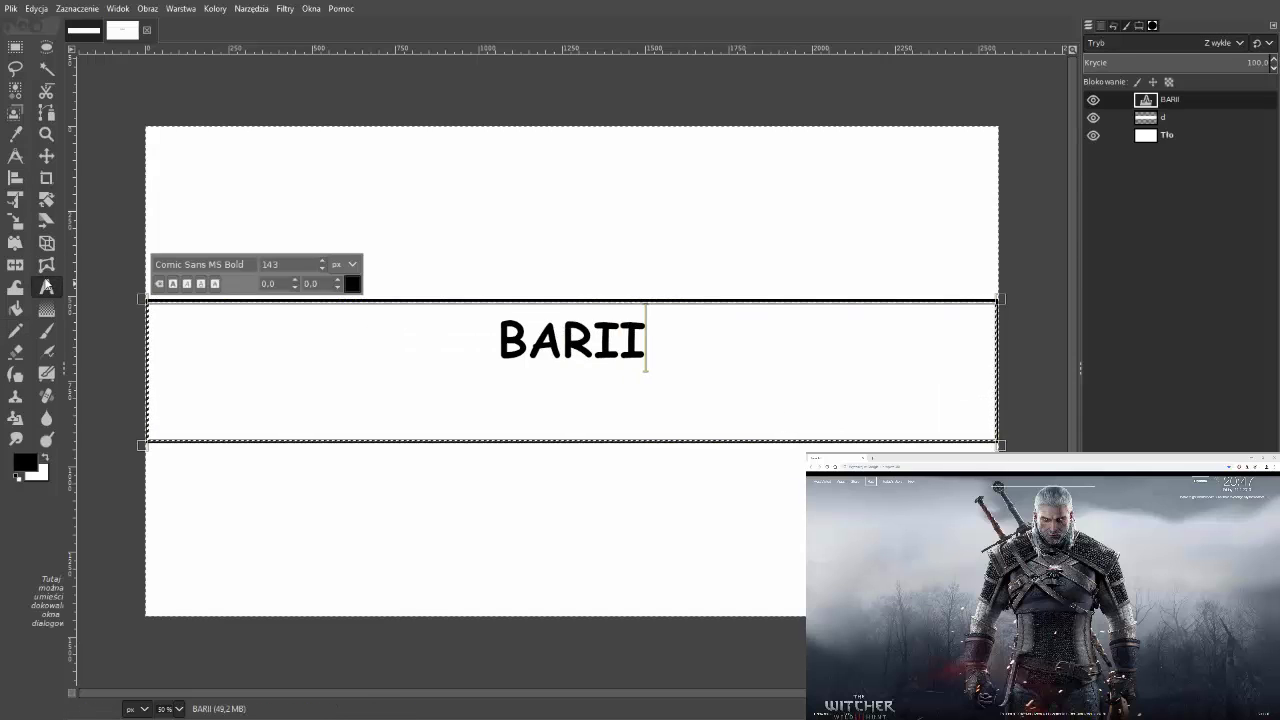
{"action": "double_click", "coordinate": [46, 287]}
{"action": "left_click", "coordinate": [1239, 78]}
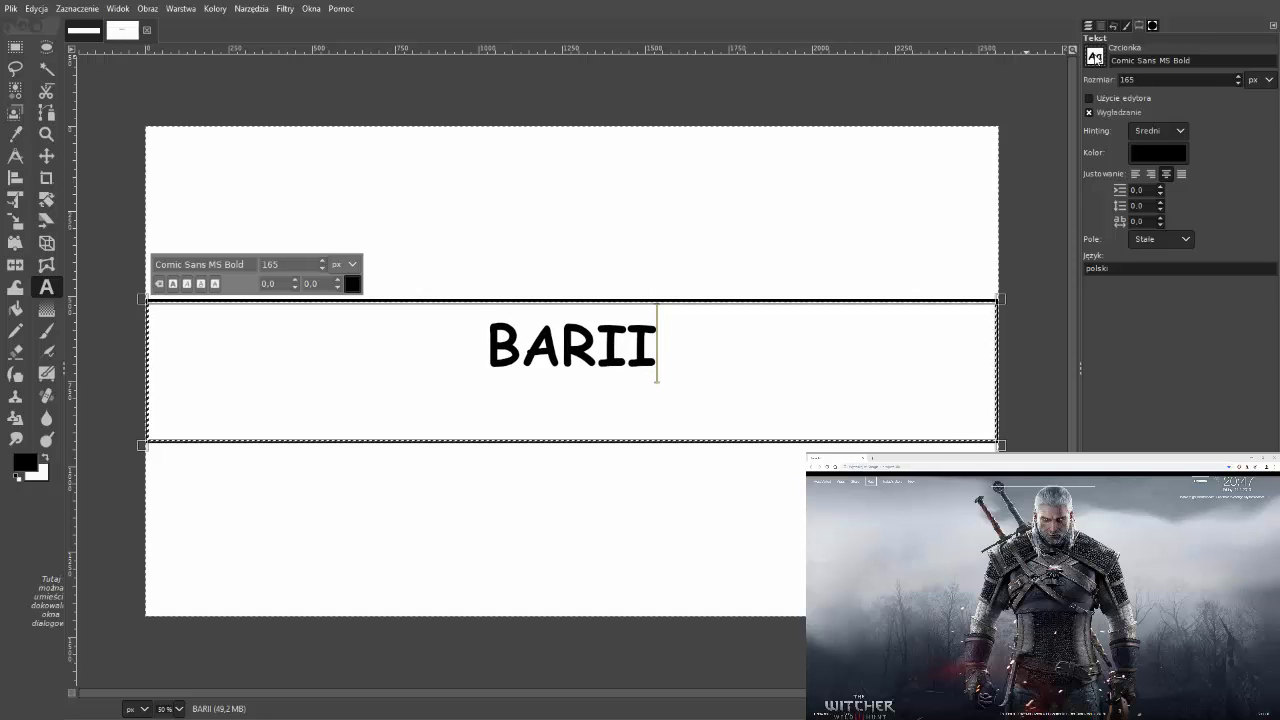
{"action": "scroll", "coordinate": [1096, 58], "scroll_direction": "down", "scroll_amount": 3}
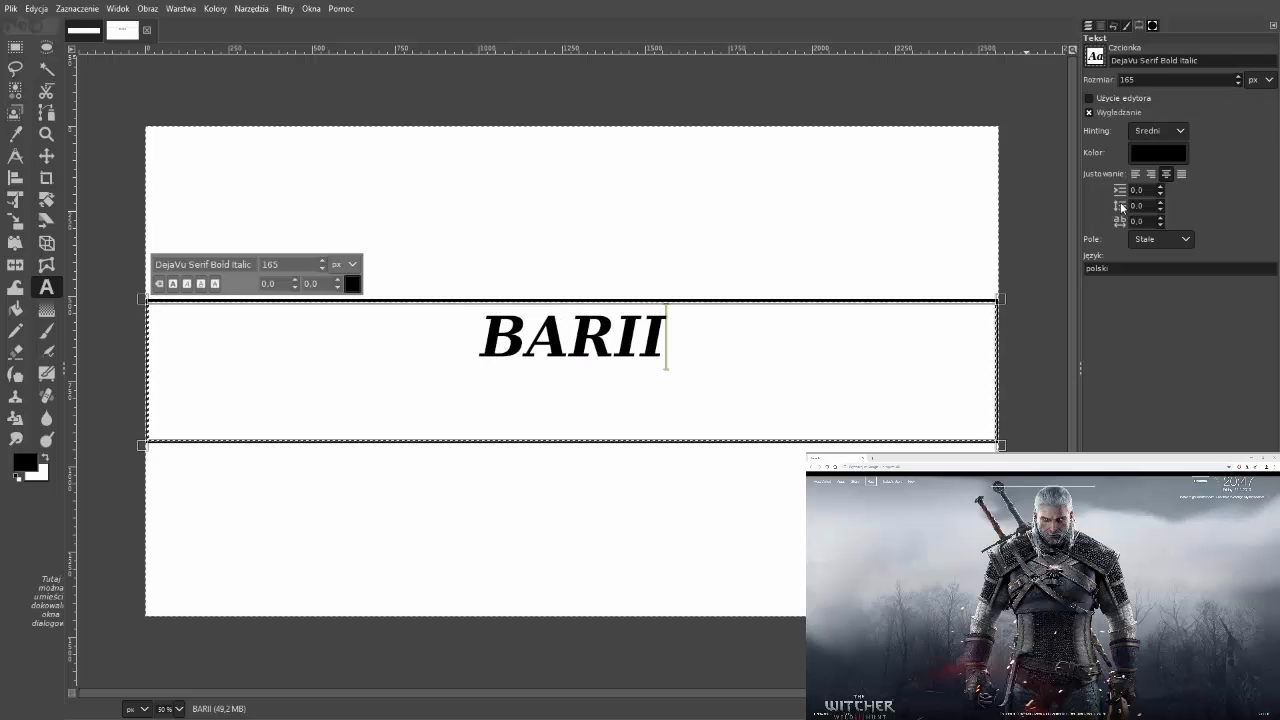
{"action": "key", "text": "Down"}
{"action": "key", "text": "Down"}
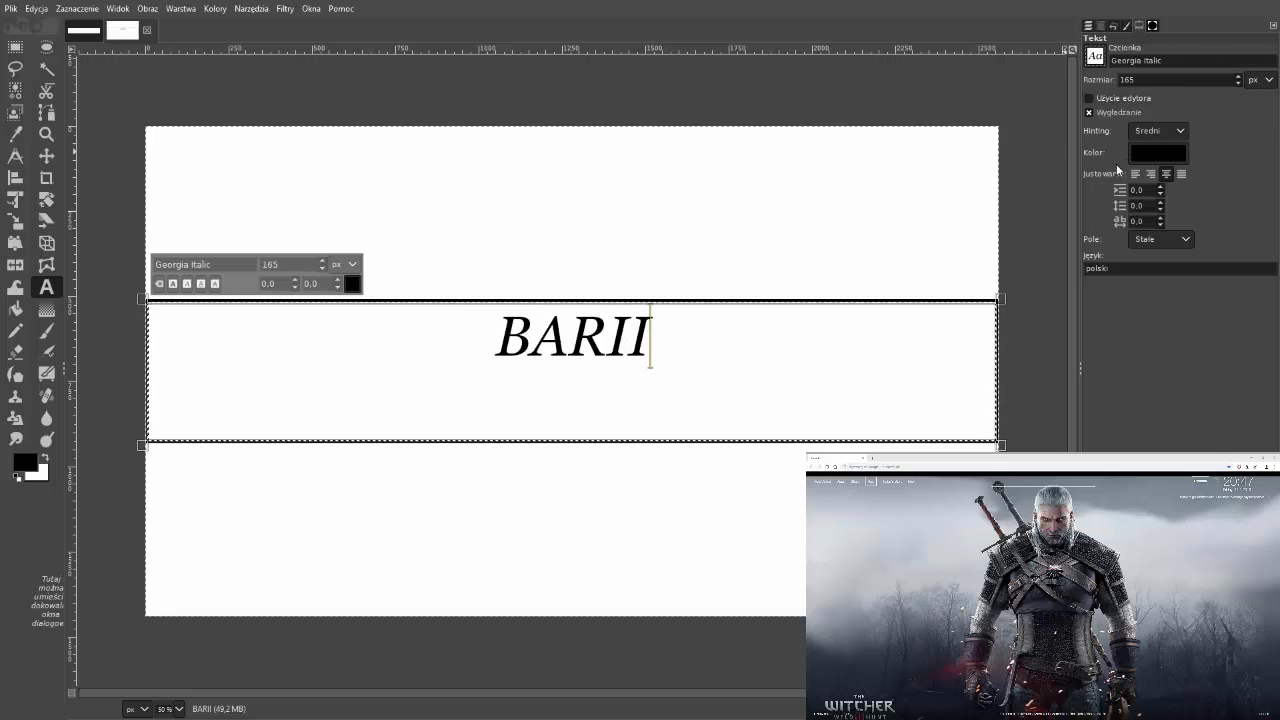
{"action": "key", "text": "Down"}
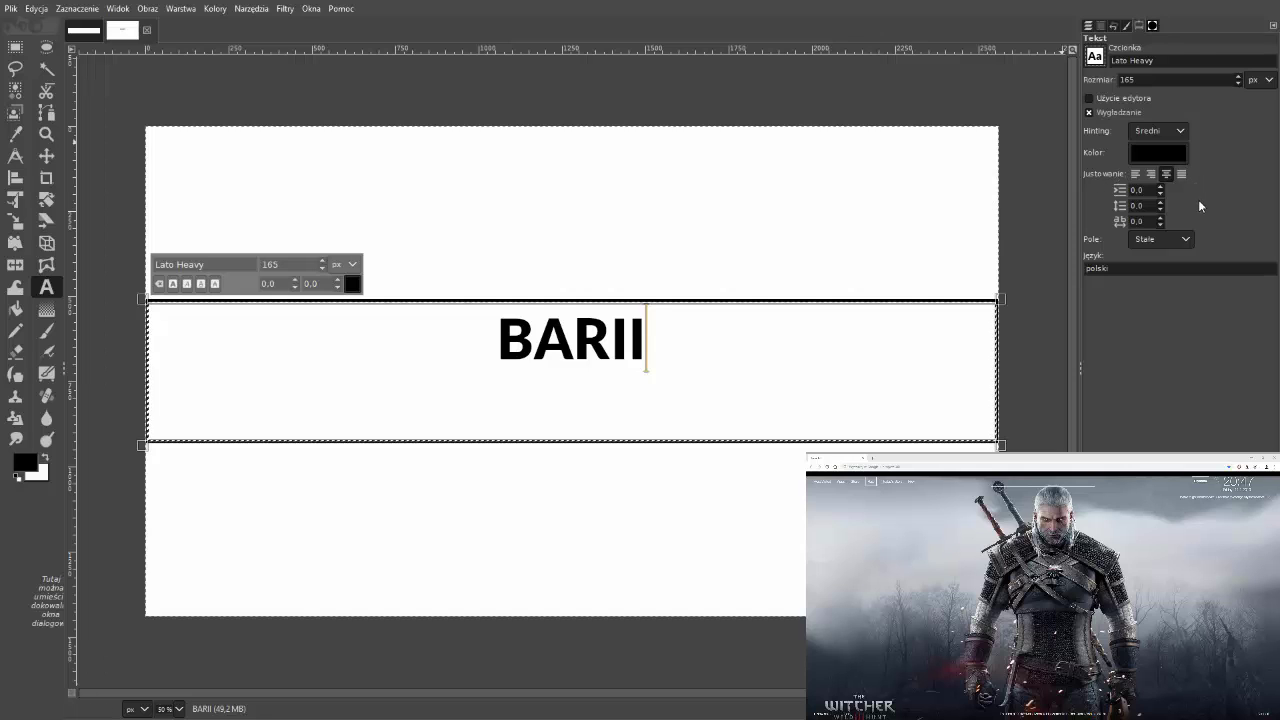
{"action": "key", "text": "Down"}
{"action": "left_click_drag", "start_coordinate": [1239, 78], "coordinate": [1239, 82]}
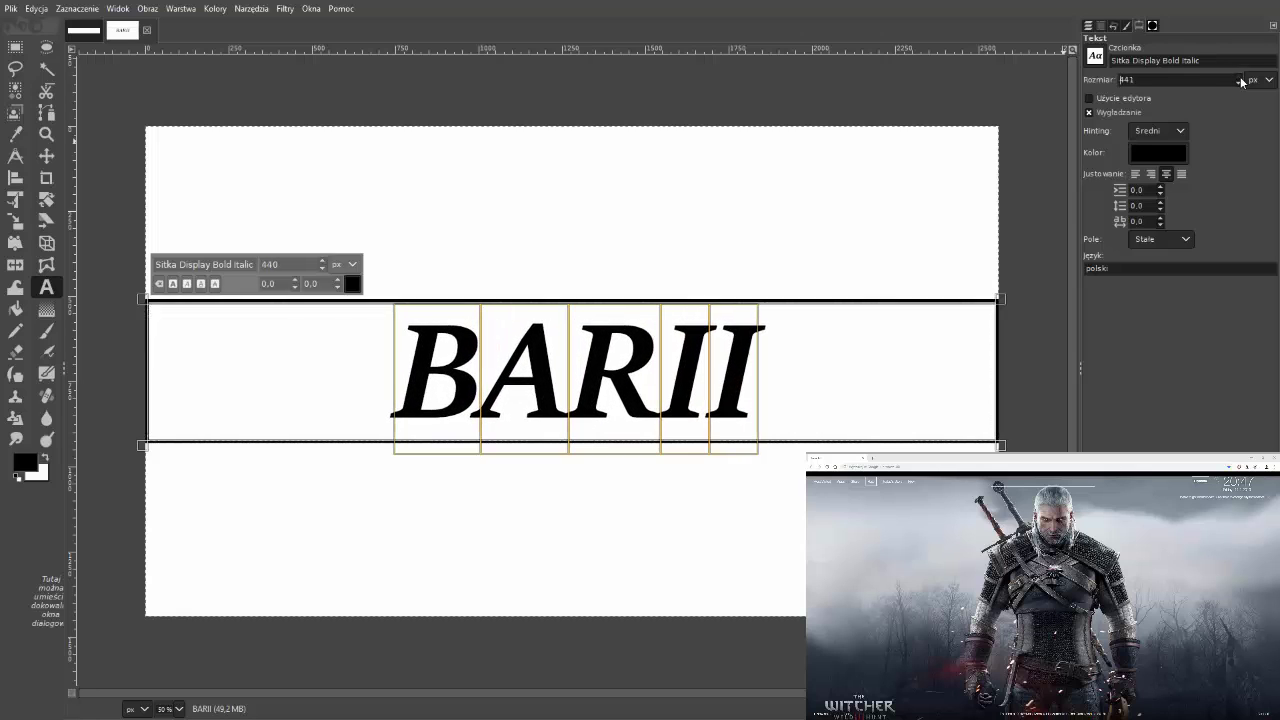
Step: Nudge the BARII text slightly to the left
{"action": "key", "text": "m"}
{"action": "left_click_drag", "start_coordinate": [586, 385], "coordinate": [576, 385]}
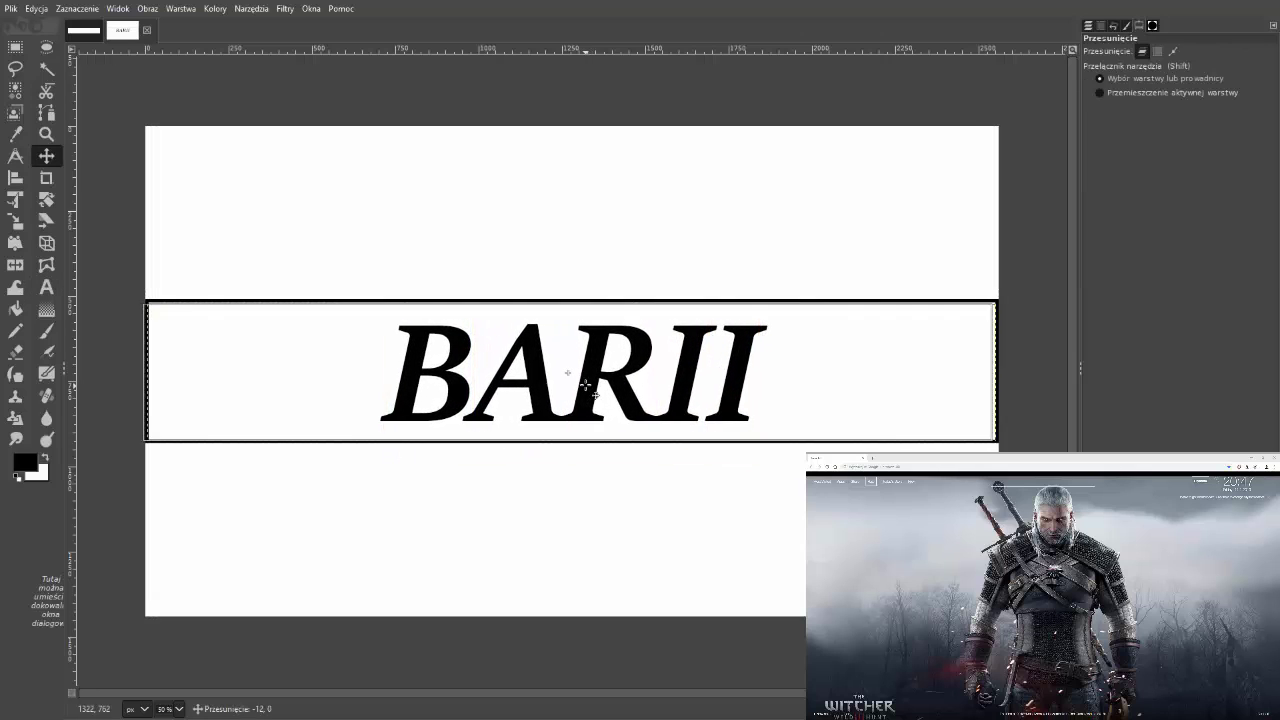
{"action": "key", "text": "t"}
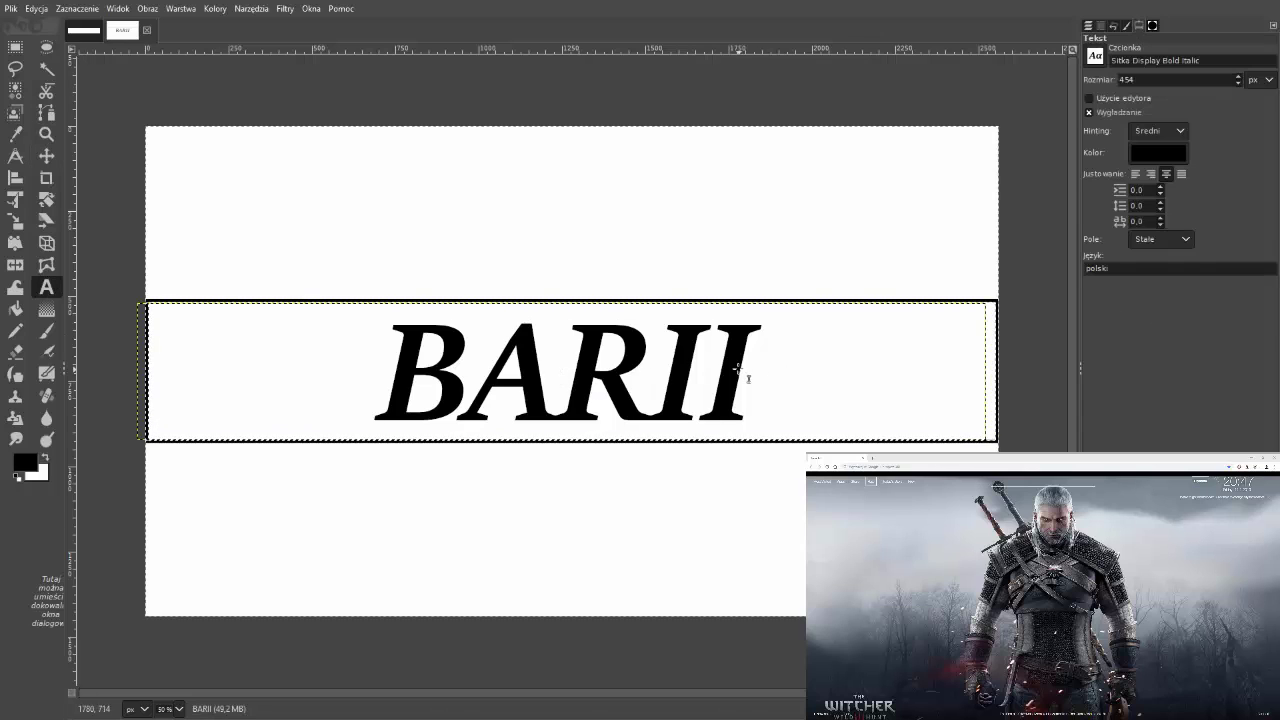
{"action": "left_click", "coordinate": [743, 371]}
{"action": "left_click", "coordinate": [46, 156]}
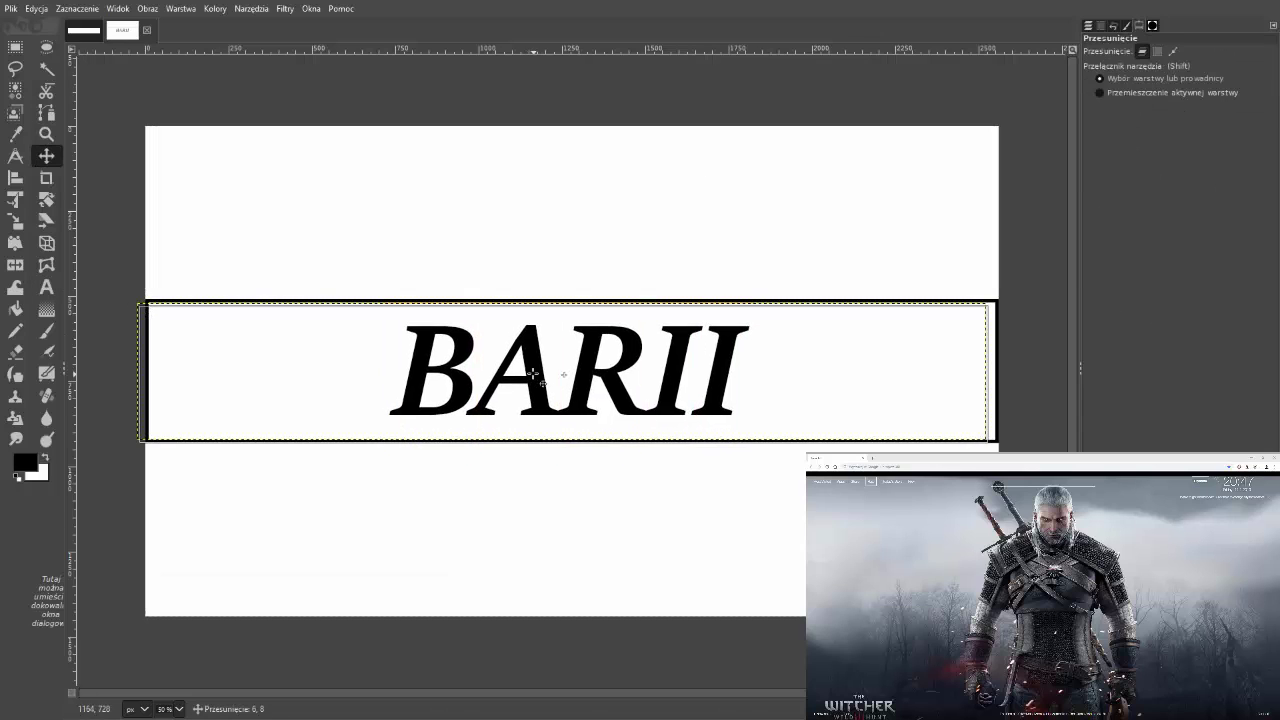
Step: Rename the BARII text layer to 'd #gdfg1' in the Layers panel
{"action": "key", "text": "t"}
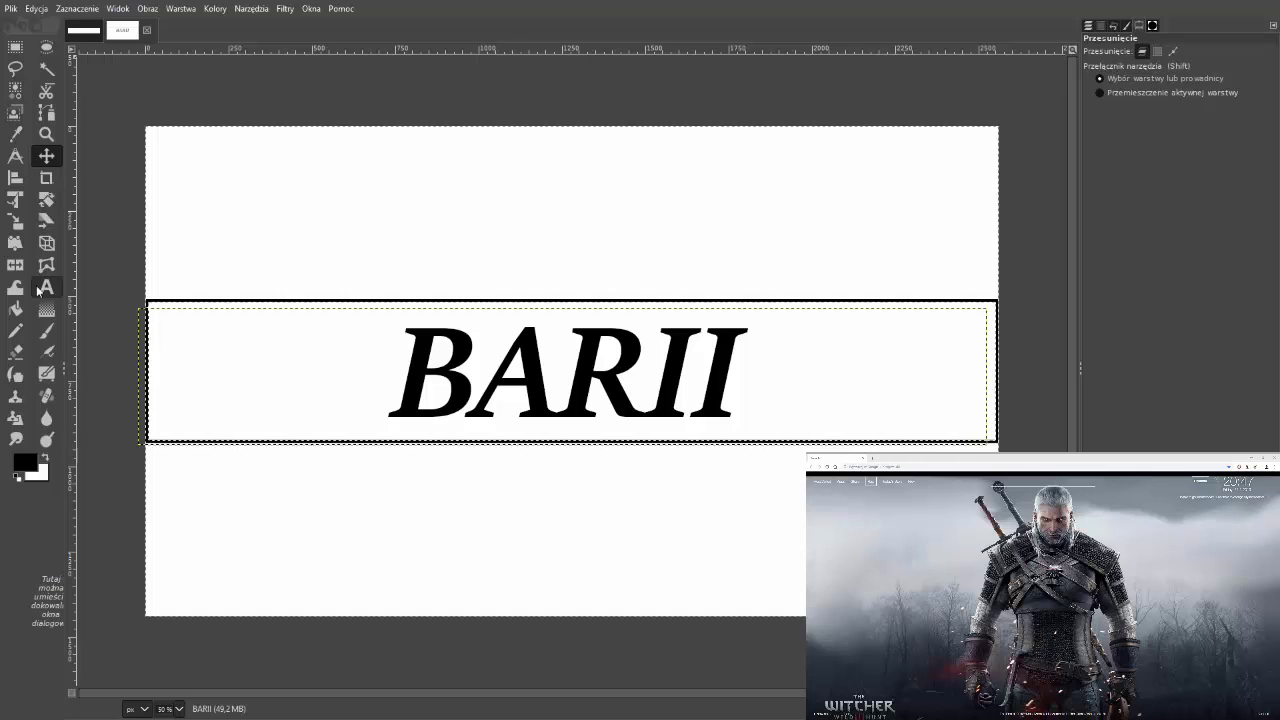
{"action": "left_click", "coordinate": [812, 330]}
{"action": "left_click", "coordinate": [101, 257]}
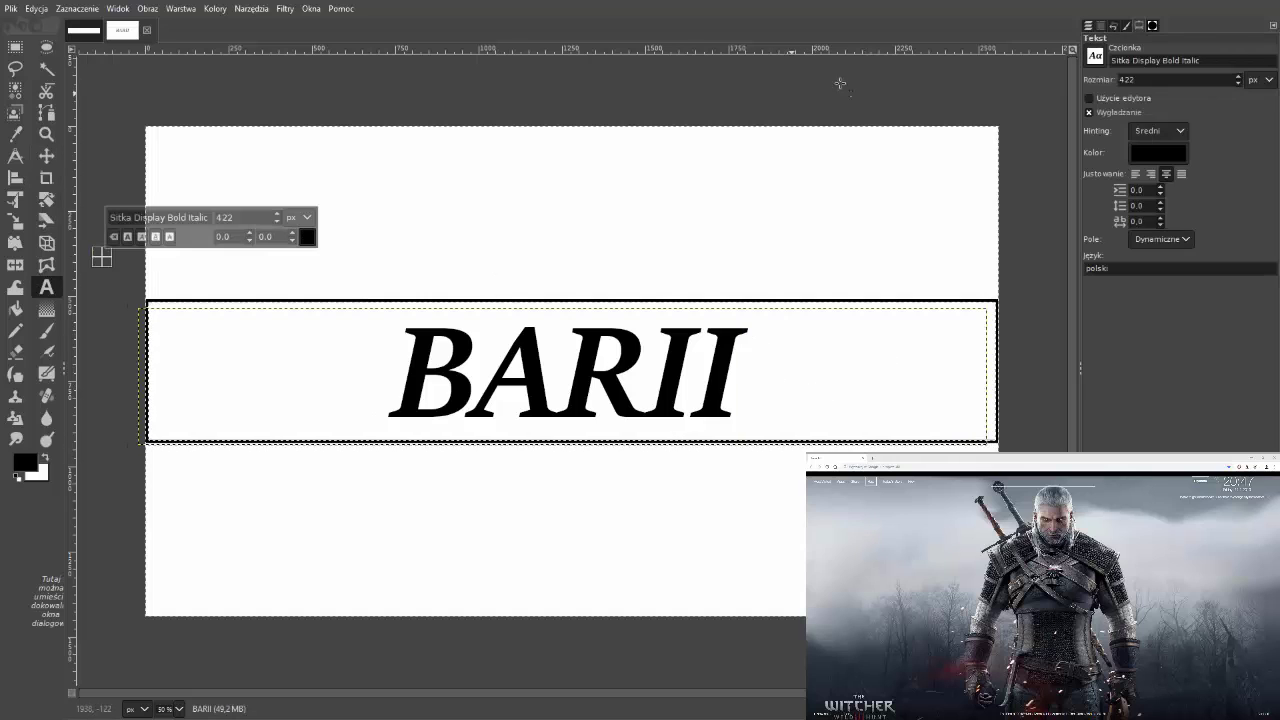
{"action": "left_click", "coordinate": [1088, 25]}
{"action": "type", "text": "gdfg1"}
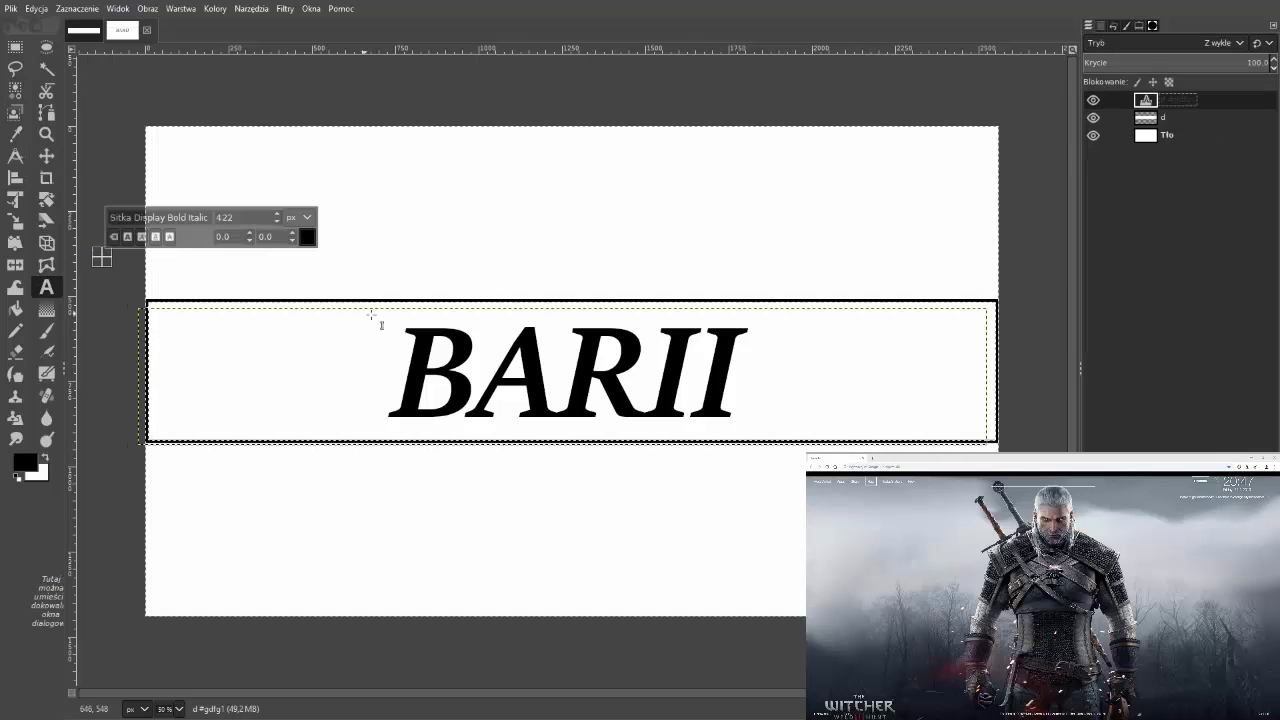
{"action": "key", "text": "Return"}
{"action": "key", "text": "Down"}
{"action": "key", "text": "Down"}
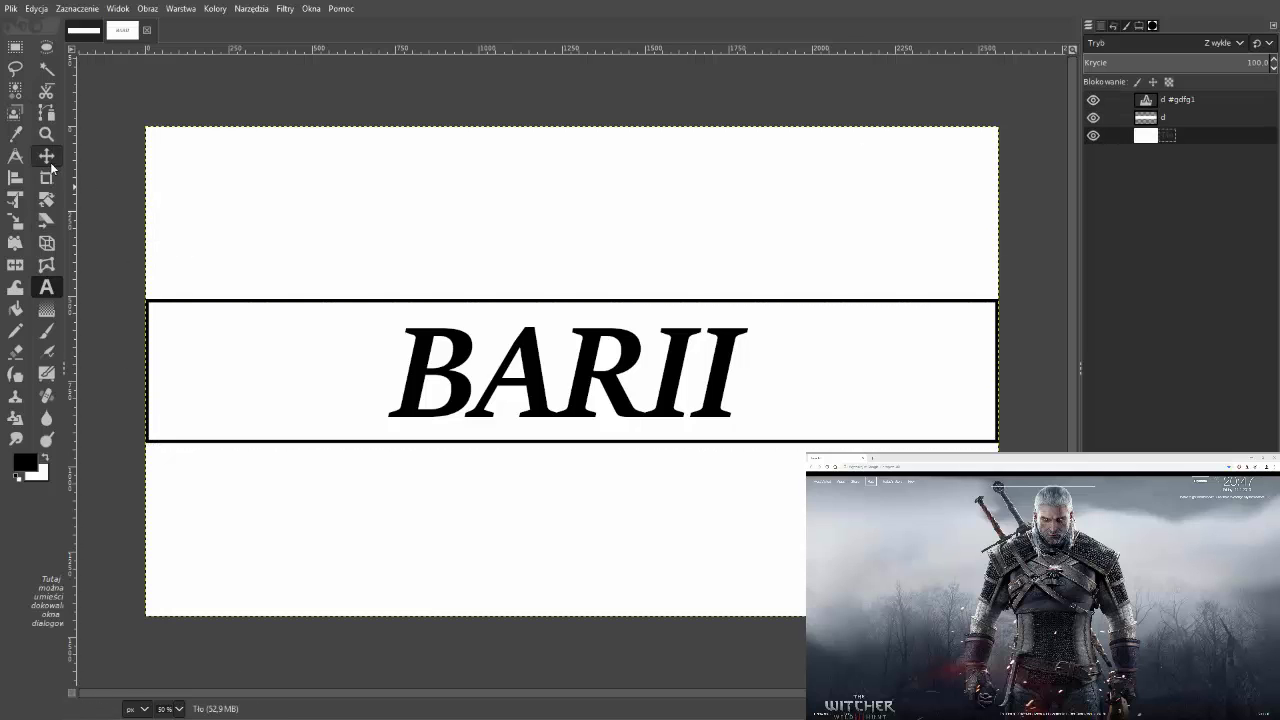
{"action": "left_click", "coordinate": [817, 320]}
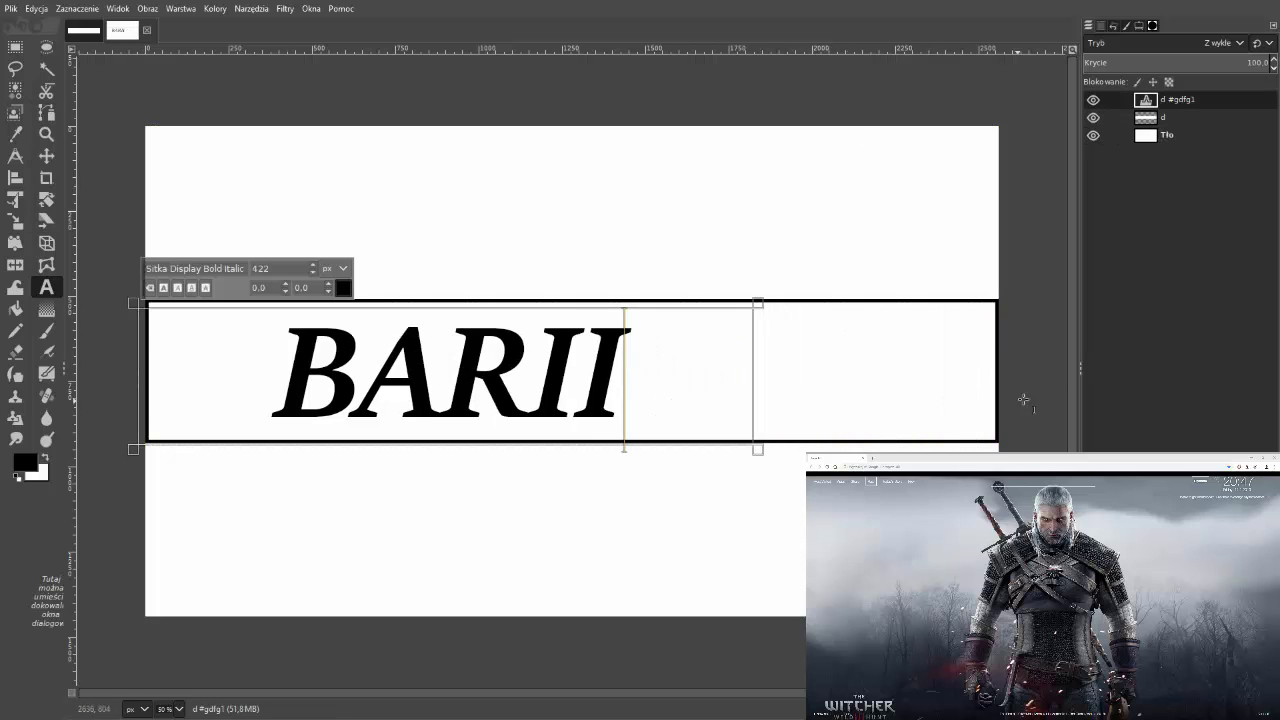
Step: Centre BARII in the band and draw a new text box to its right
{"action": "mouse_move", "coordinate": [522, 383]}
{"action": "left_mouse_down"}
{"action": "mouse_move", "coordinate": [430, 385]}
{"action": "mouse_move", "coordinate": [583, 368]}
{"action": "left_mouse_up"}
{"action": "key", "text": "t"}
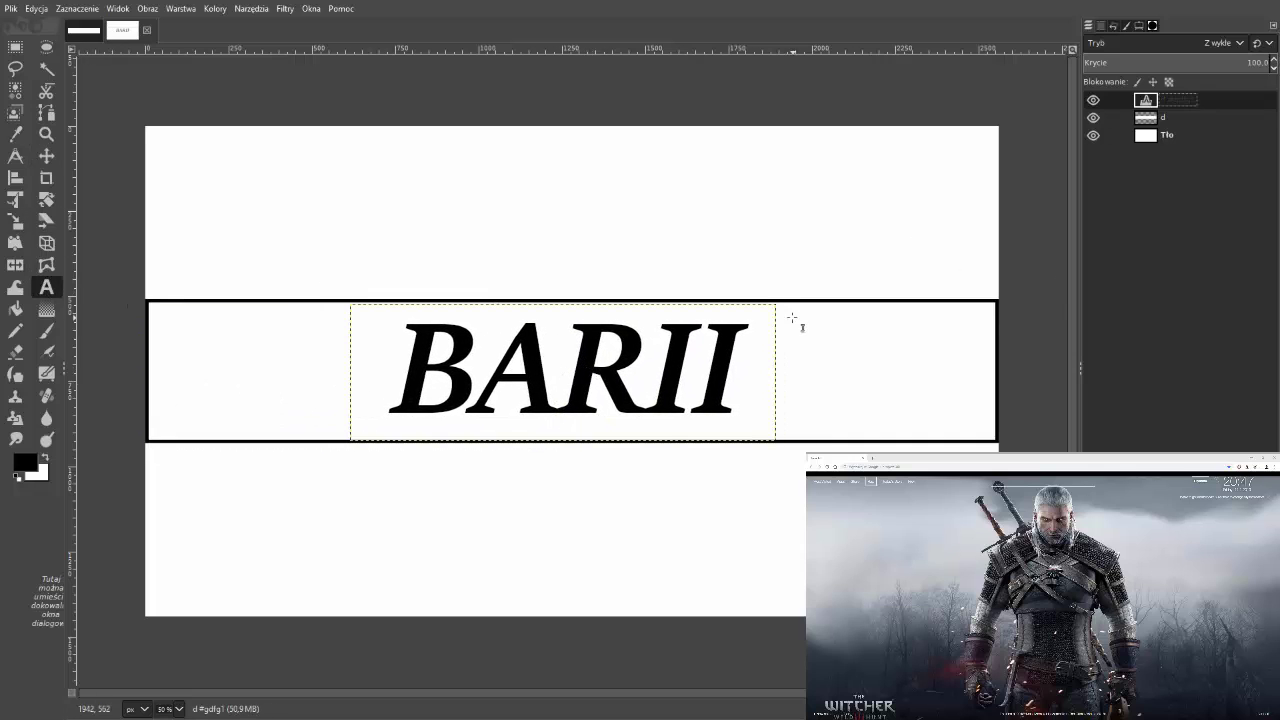
{"action": "left_click_drag", "start_coordinate": [792, 318], "coordinate": [948, 443]}
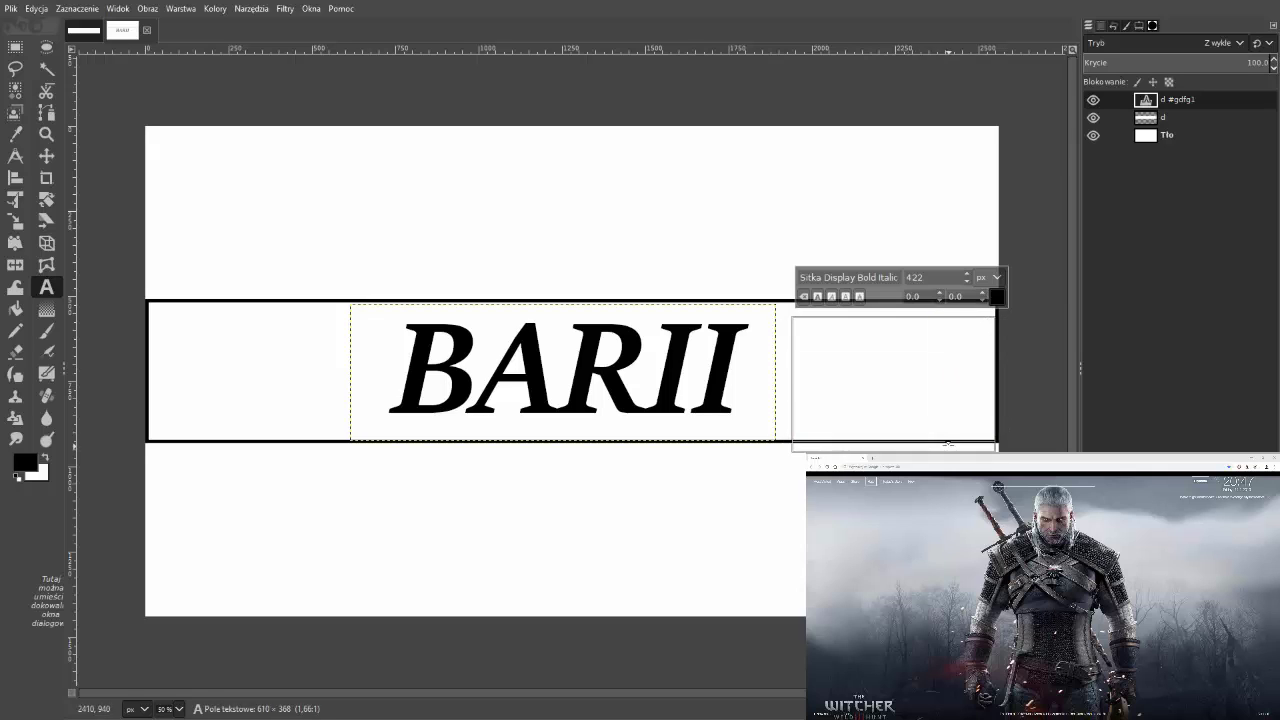
{"action": "left_click_drag", "start_coordinate": [792, 318], "coordinate": [771, 296]}
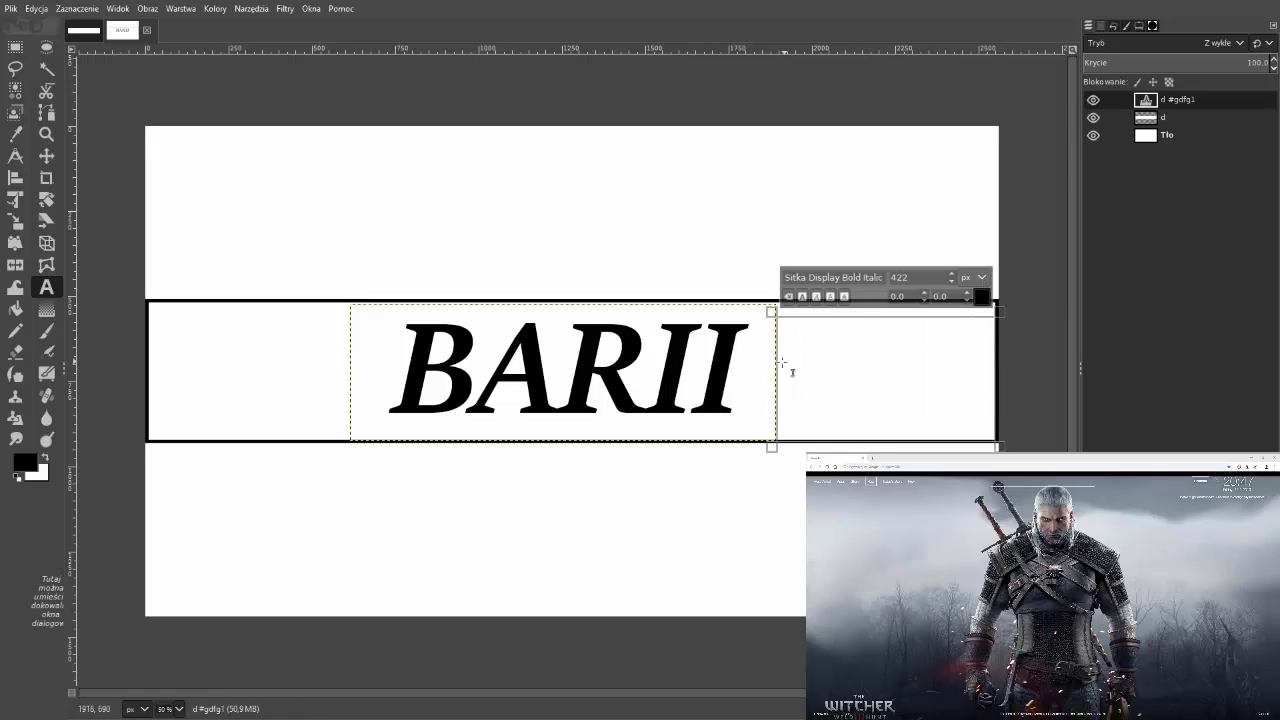
Step: Set the new text box to Arial Bold at size 174
{"action": "double_click", "coordinate": [58, 288]}
{"action": "left_click", "coordinate": [1238, 77]}
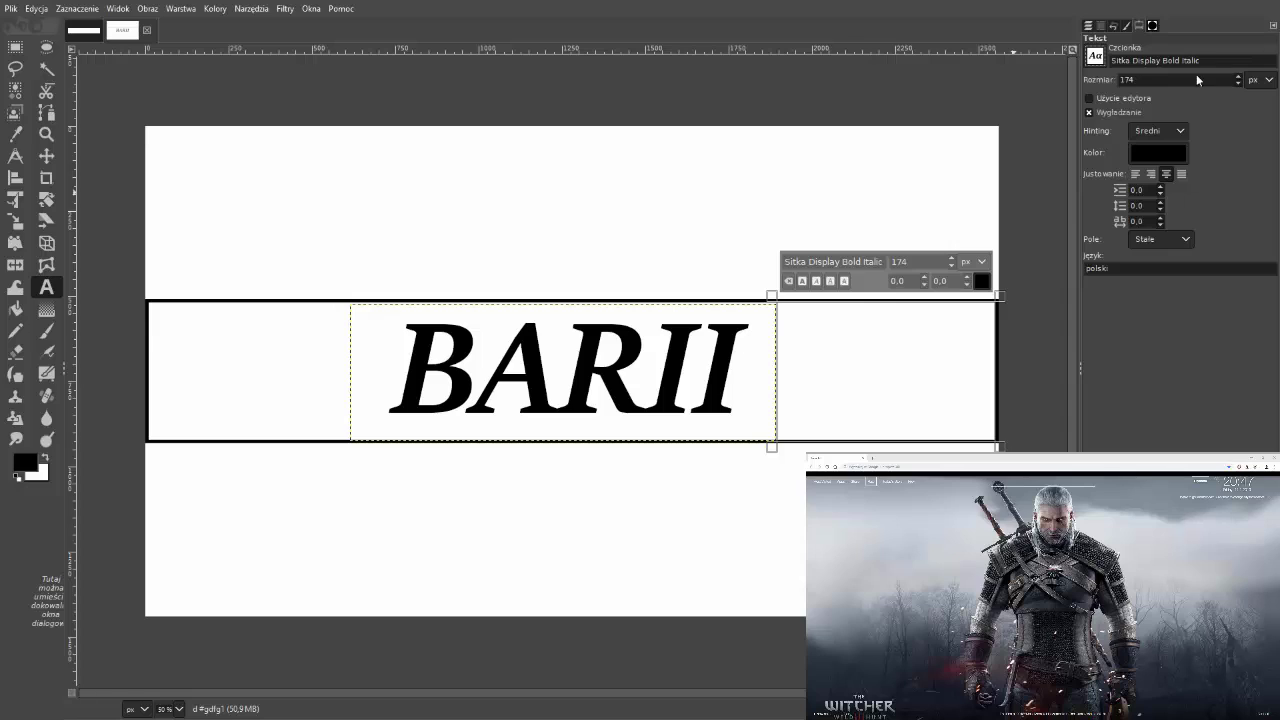
{"action": "left_click", "coordinate": [828, 318]}
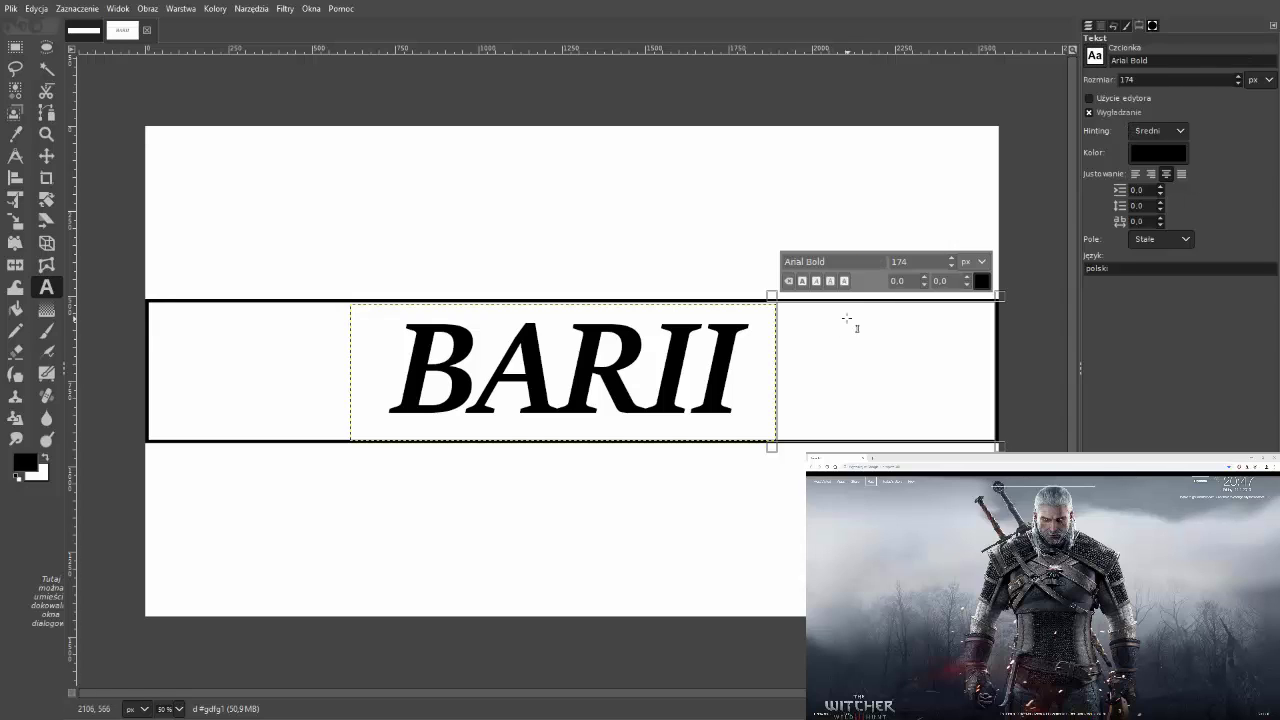
{"action": "left_click", "coordinate": [846, 318]}
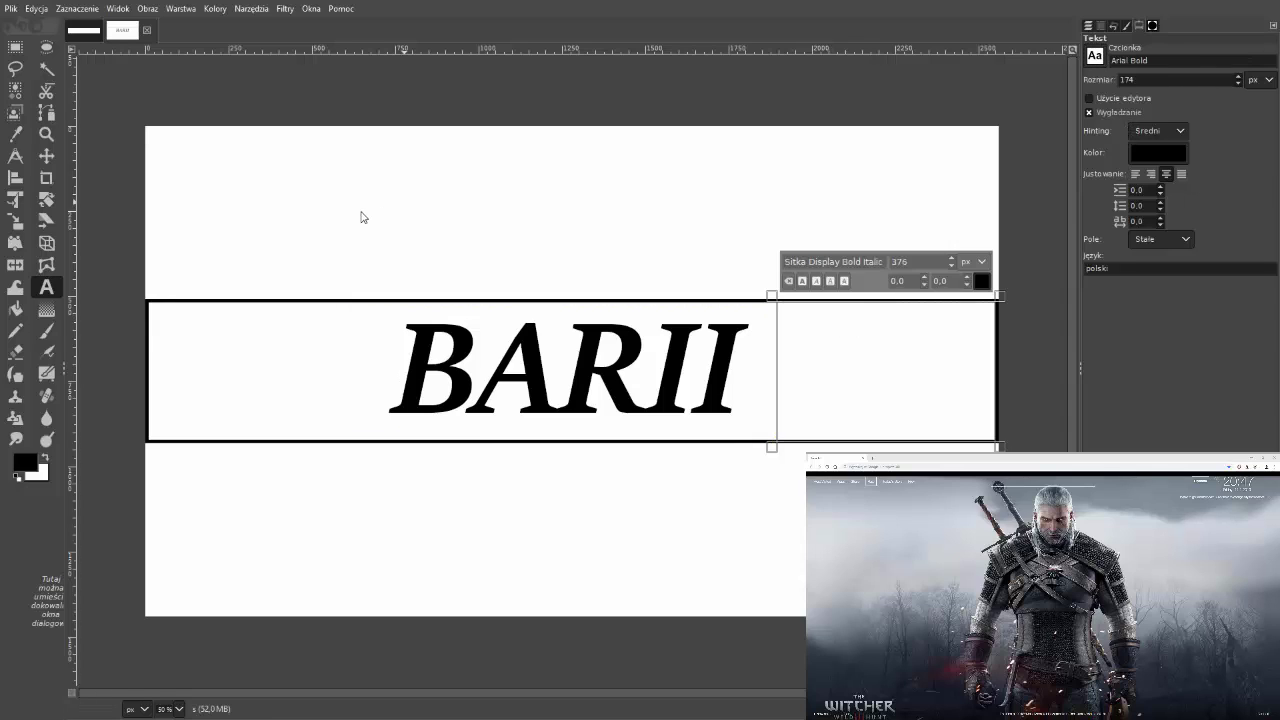
Step: Start an Arial Bold text layer right of BARII, typing and erasing test letters
{"action": "left_click", "coordinate": [915, 315]}
{"action": "type", "text": "ss"}
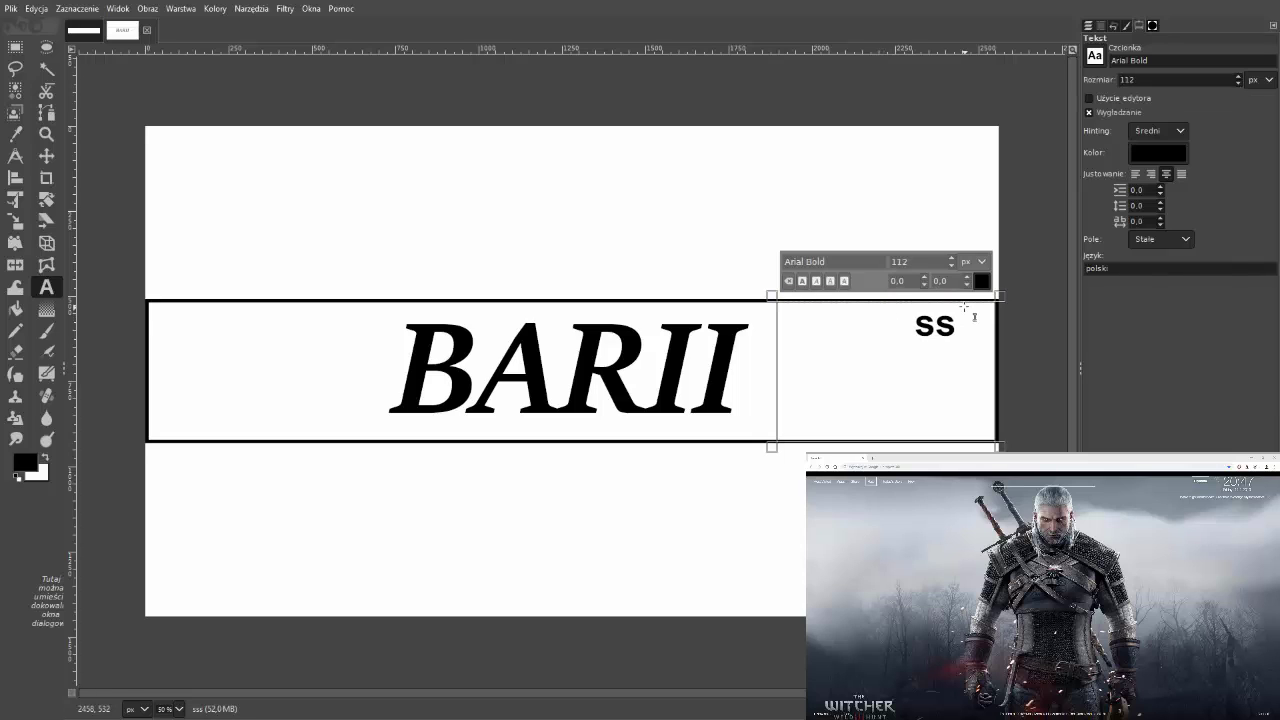
{"action": "key", "text": "BackSpace"}
{"action": "key", "text": "BackSpace"}
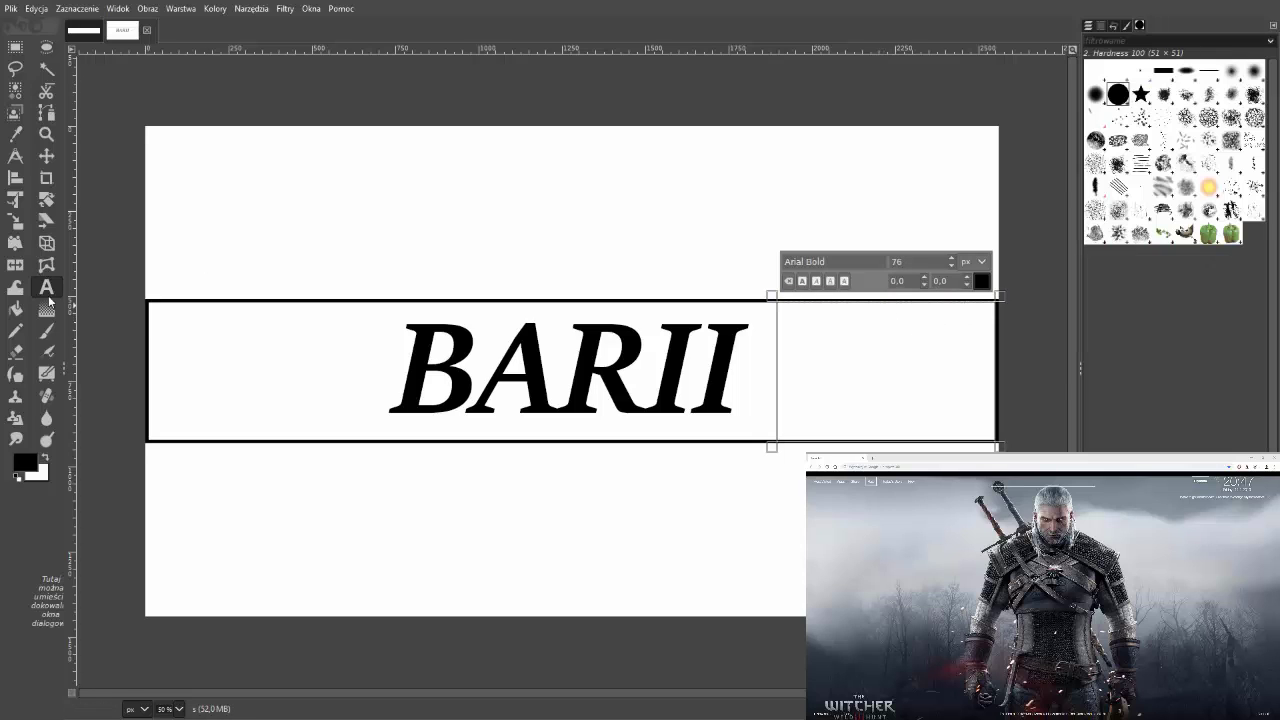
{"action": "double_click", "coordinate": [47, 294]}
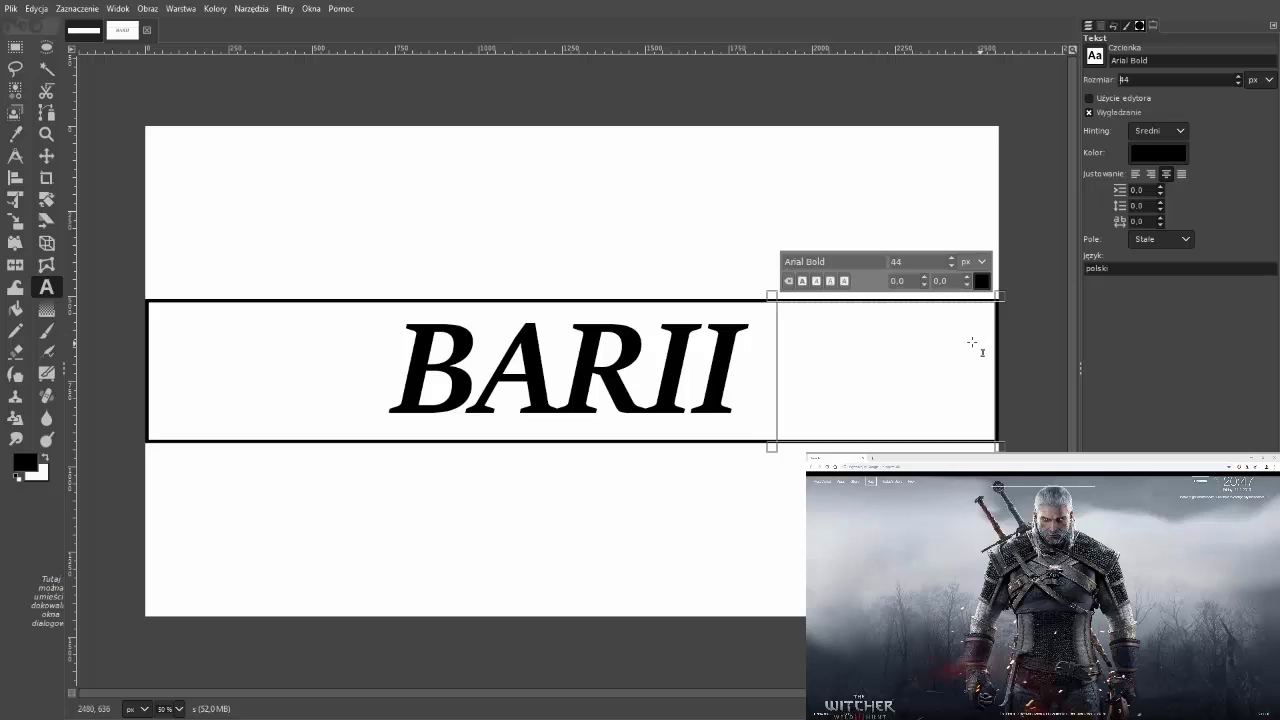
{"action": "left_click", "coordinate": [46, 155]}
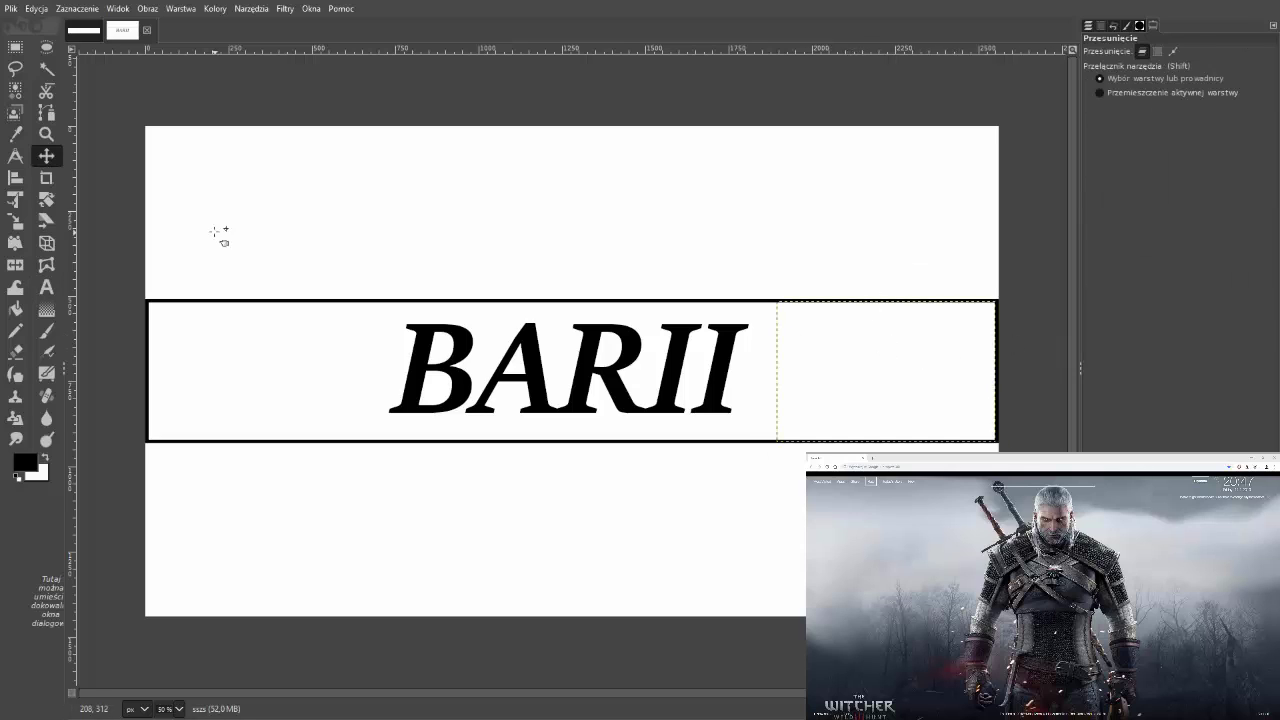
{"action": "key", "text": "t"}
{"action": "left_click", "coordinate": [890, 311]}
{"action": "type", "text": "s"}
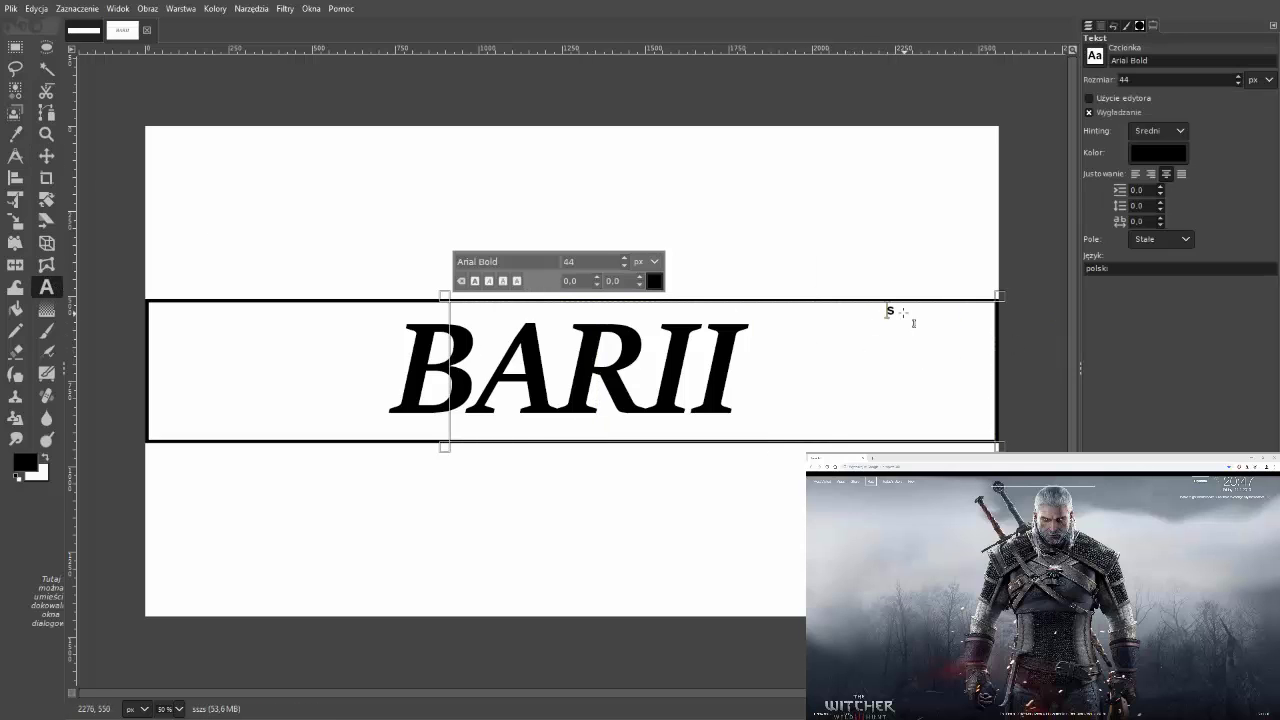
{"action": "key", "text": "BackSpace"}
{"action": "type", "text": "sdsd"}
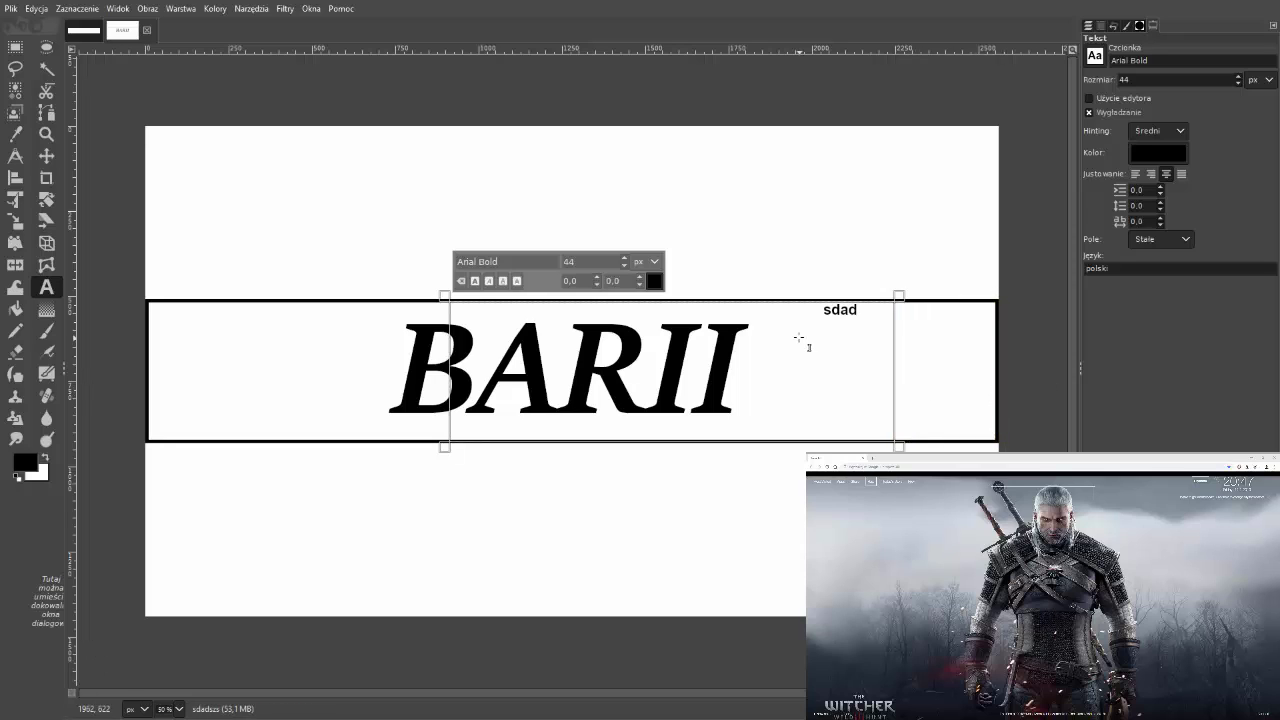
{"action": "key", "text": "BackSpace"}
{"action": "key", "text": "BackSpace"}
{"action": "key", "text": "BackSpace"}
Step: Write PIĄTEK 16.00 on one left-aligned line, then delete all of it
{"action": "type", "text": "IĄTEK"}
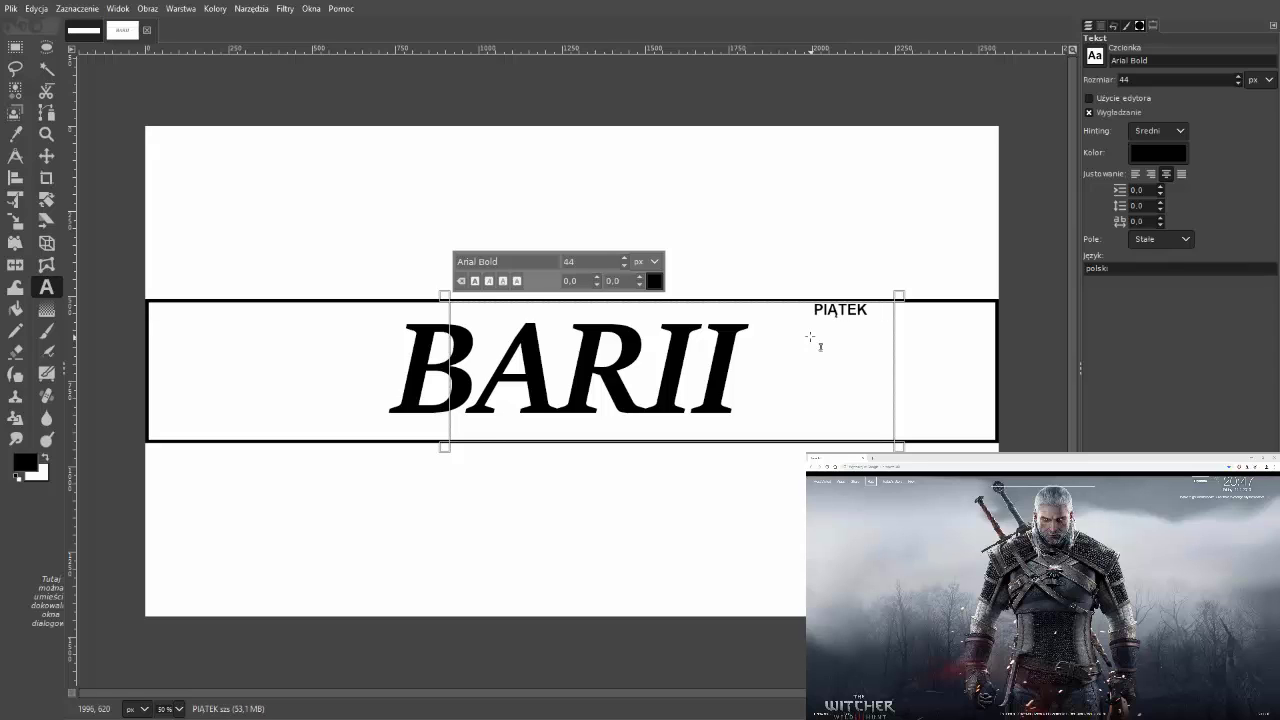
{"action": "left_click_drag", "start_coordinate": [898, 370], "coordinate": [970, 380]}
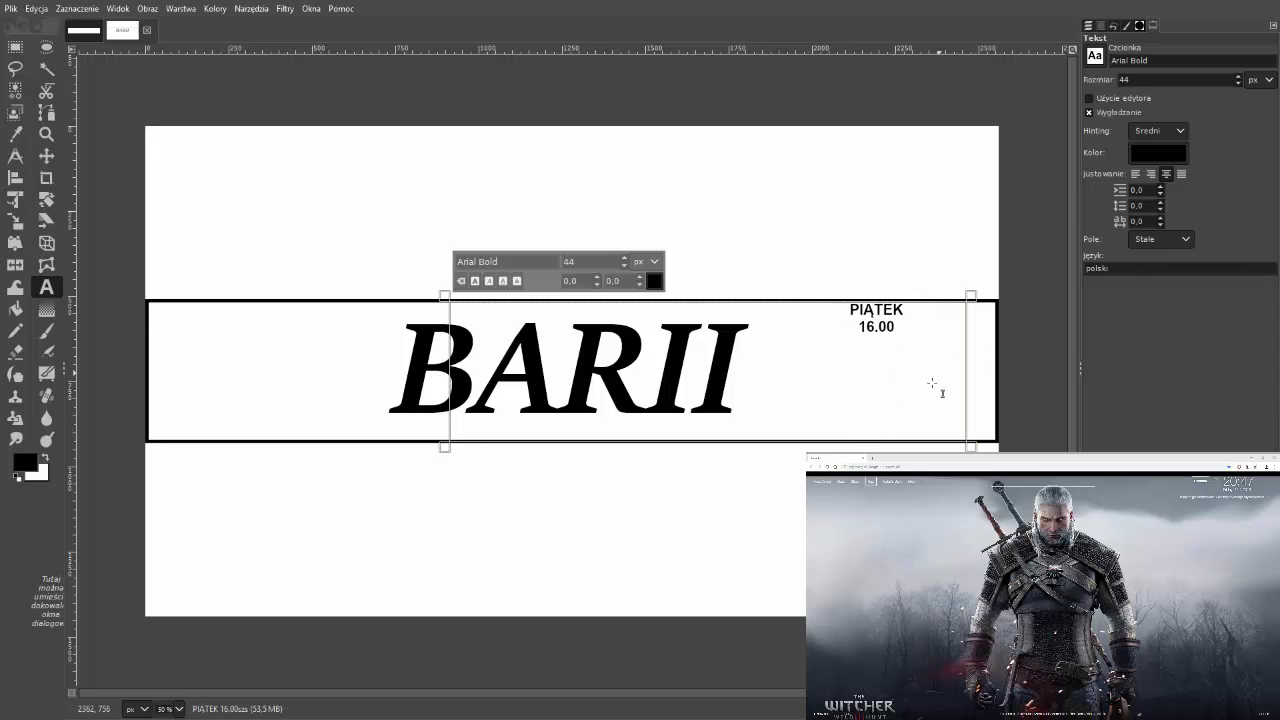
{"action": "left_click_drag", "start_coordinate": [700, 447], "coordinate": [700, 461]}
{"action": "left_click_drag", "start_coordinate": [444, 380], "coordinate": [316, 385]}
{"action": "key", "text": "BackSpace"}
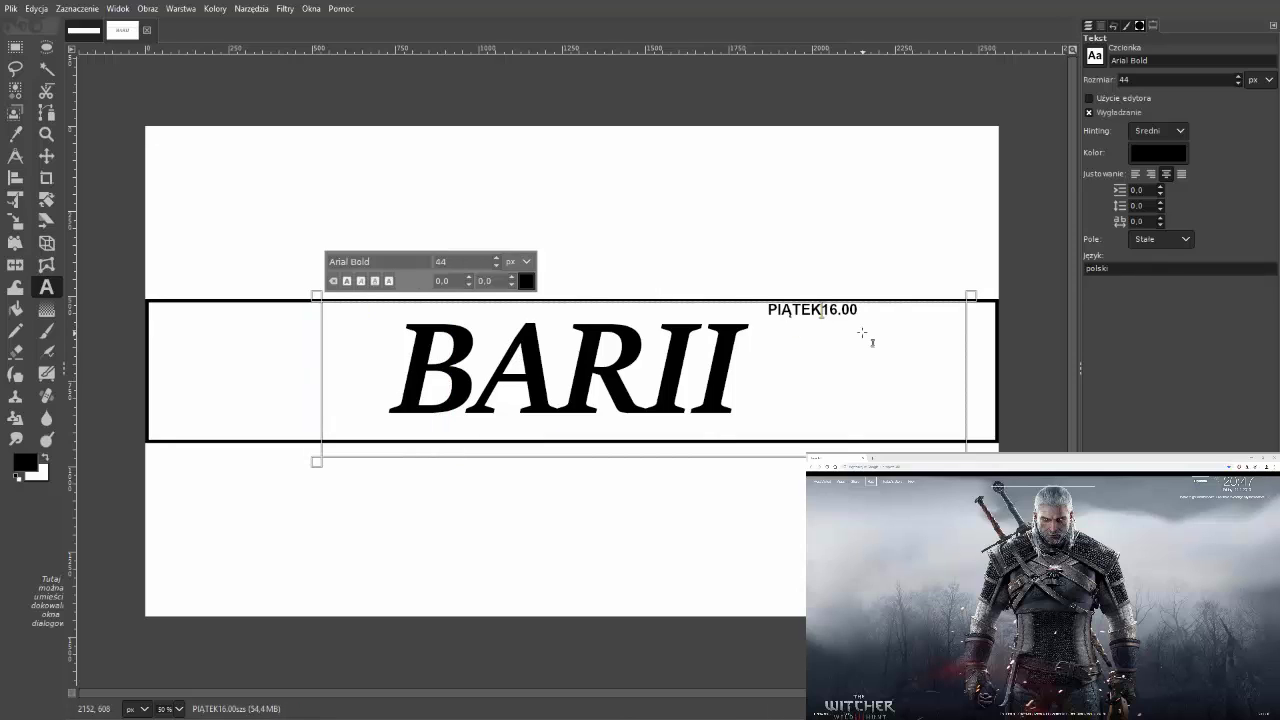
{"action": "left_click", "coordinate": [1135, 174]}
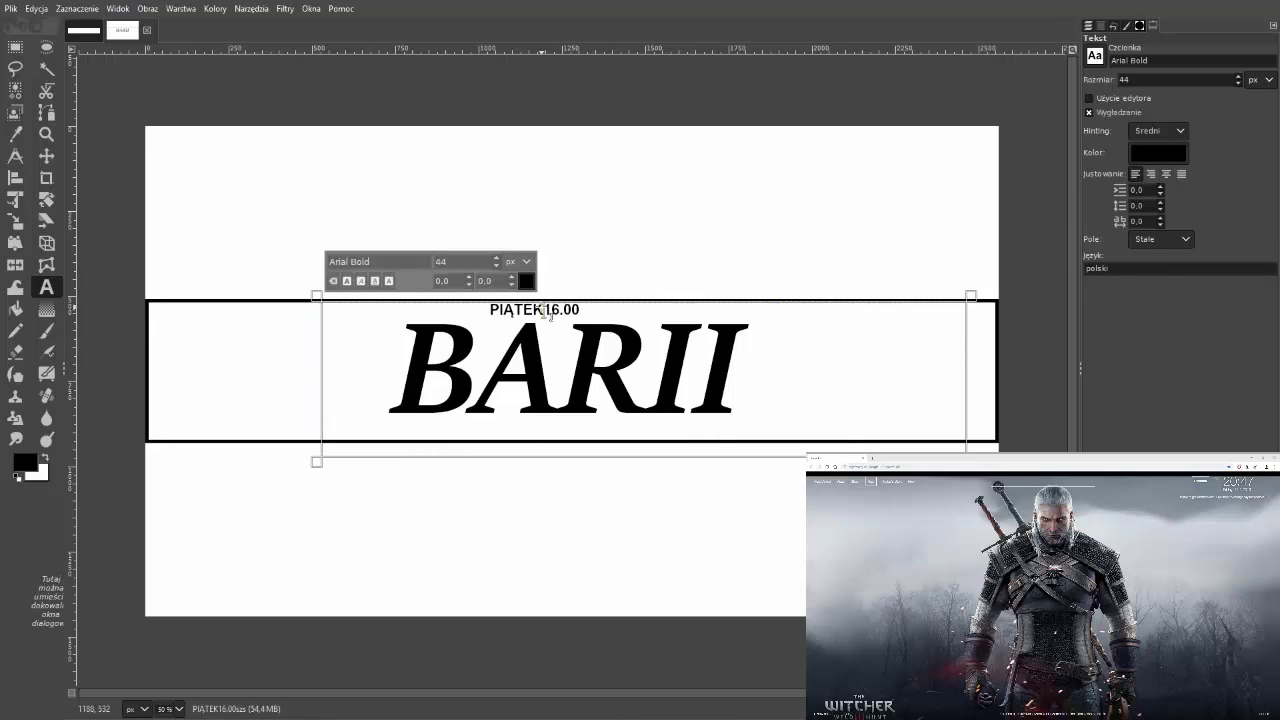
{"action": "key", "text": "Return"}
{"action": "key", "text": "BackSpace"}
{"action": "key", "text": "BackSpace"}
{"action": "key", "text": "BackSpace"}
{"action": "key", "text": "BackSpace"}
{"action": "key", "text": "BackSpace"}
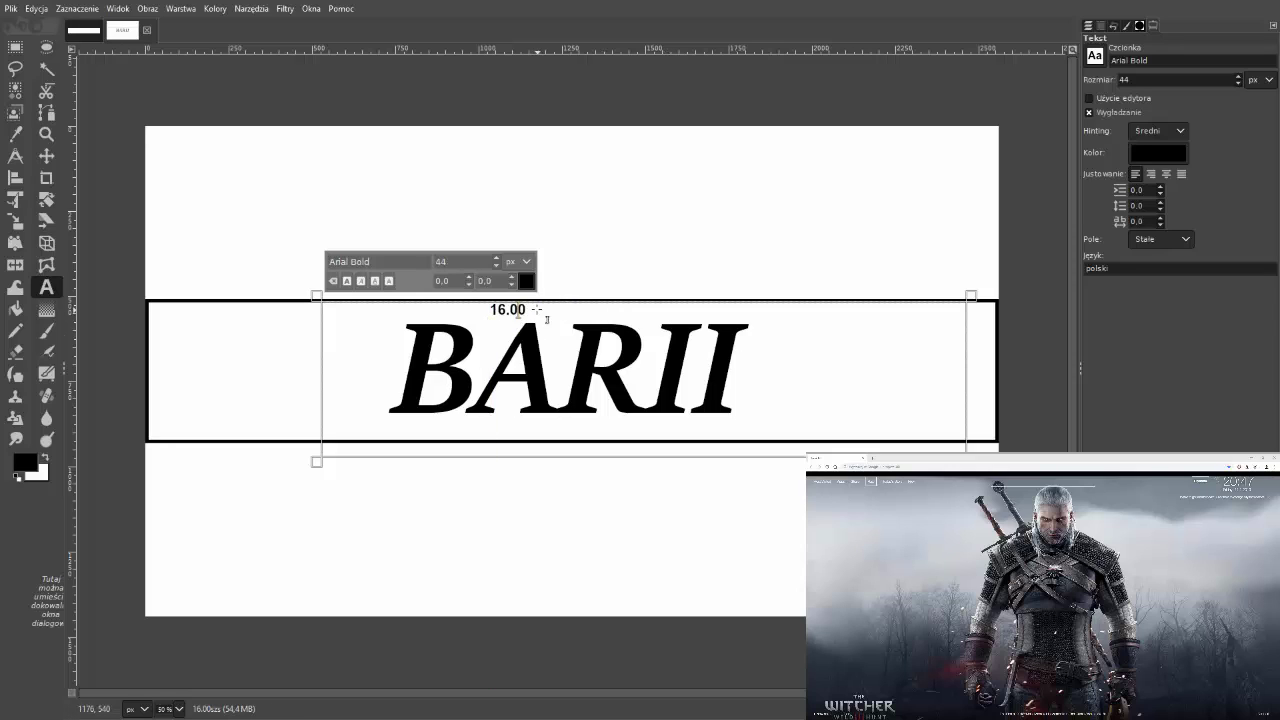
{"action": "key", "text": "BackSpace"}
{"action": "key", "text": "BackSpace"}
{"action": "key", "text": "BackSpace"}
{"action": "key", "text": "BackSpace"}
{"action": "left_click", "coordinate": [1088, 25]}
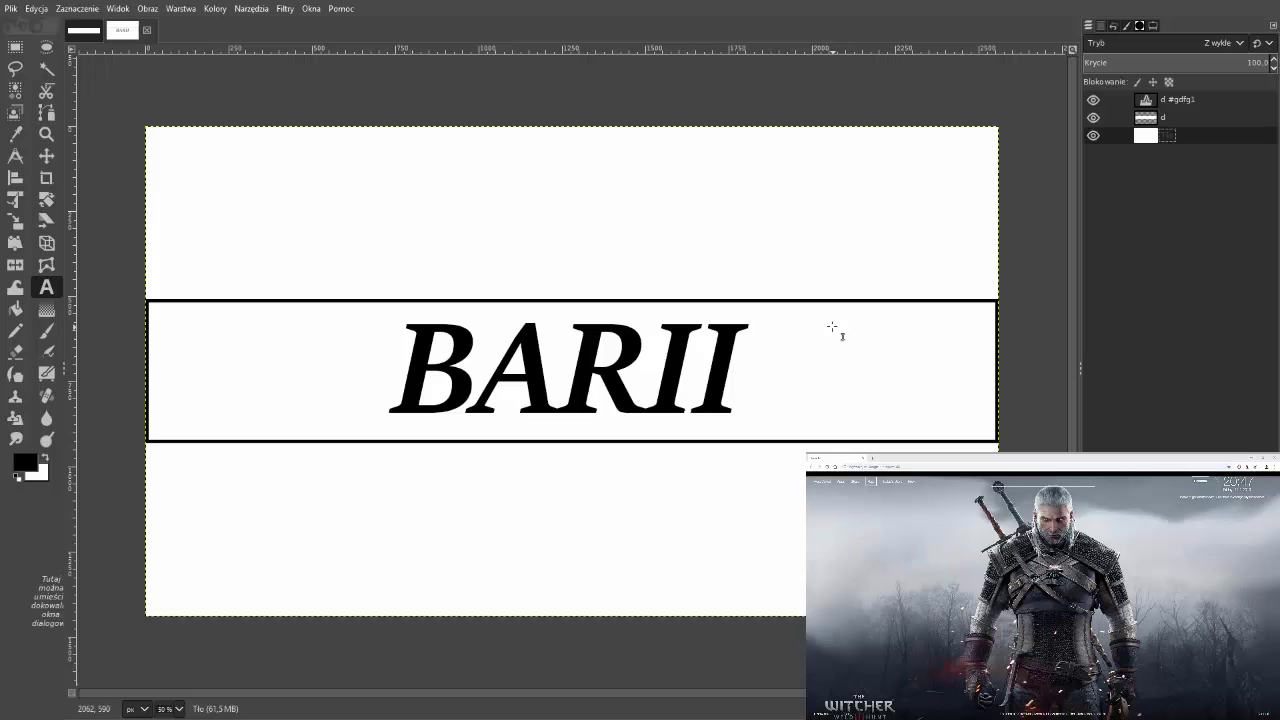
Step: Draw a text box above the banner and type the PIĄTEK and SOBOTA schedule lines
{"action": "left_click_drag", "start_coordinate": [788, 305], "coordinate": [986, 408]}
{"action": "type", "text": "l"}
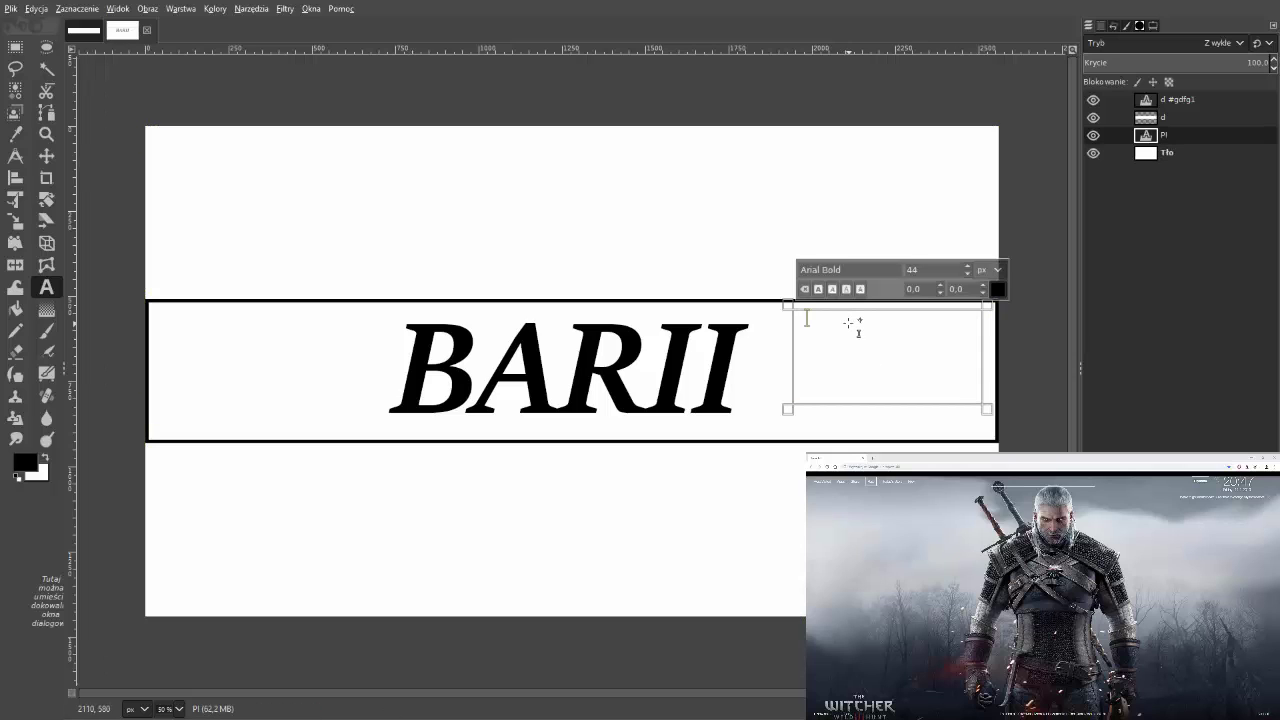
{"action": "type", "text": "K"}
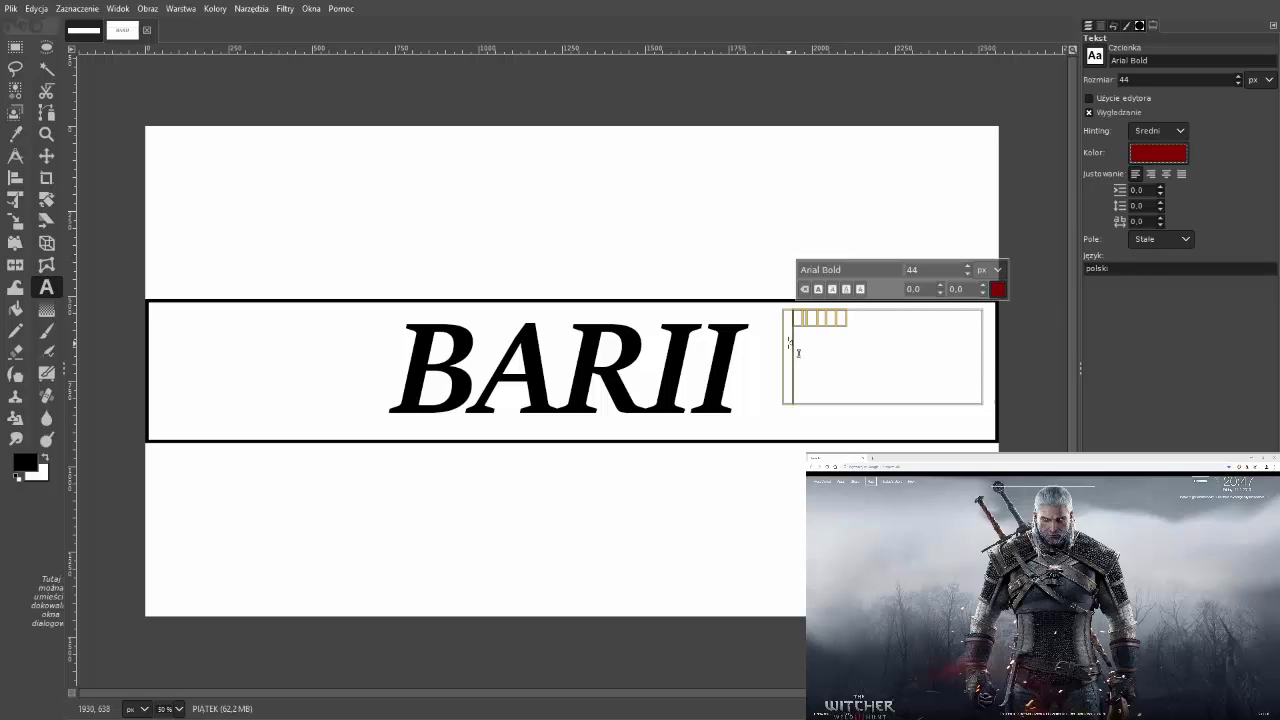
{"action": "key", "text": "ctrl+l"}
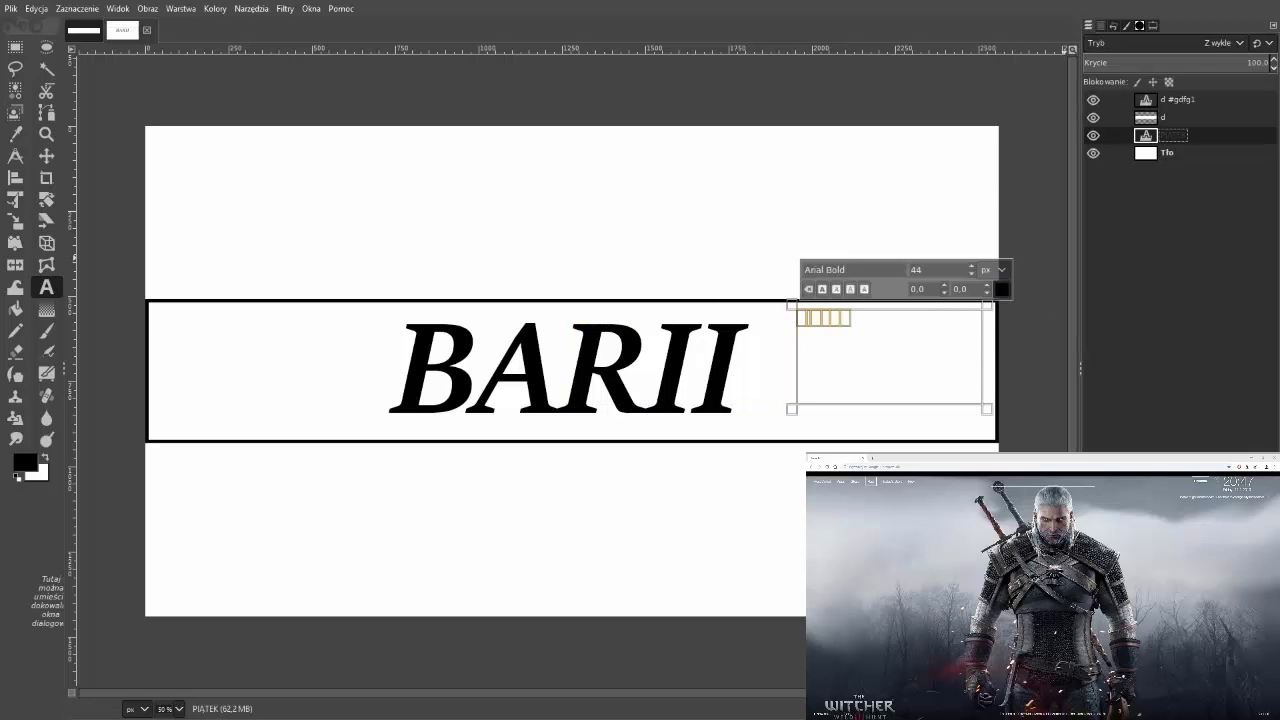
{"action": "left_click_drag", "start_coordinate": [695, 176], "coordinate": [1005, 320]}
{"action": "type", "text": "Pl"}
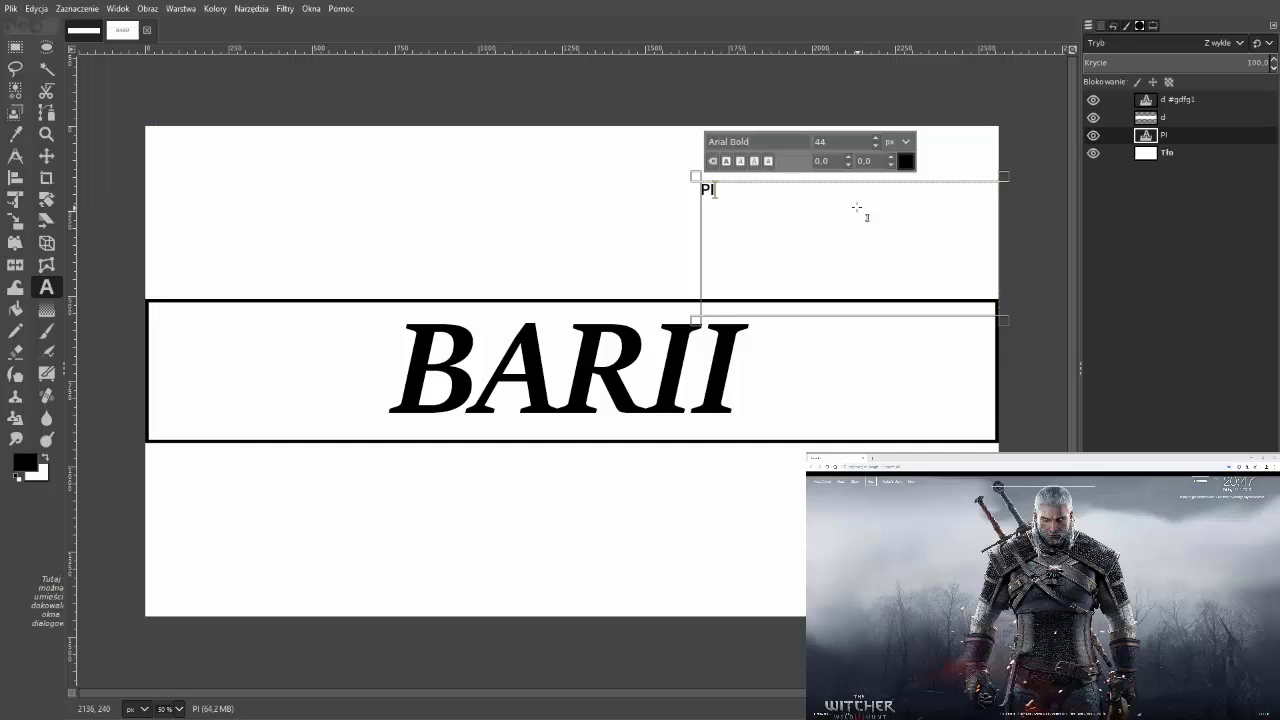
{"action": "key", "text": "BackSpace"}
{"action": "type", "text": "IĄTEKGODZ"}
{"action": "key", "text": "BackSpace"}
{"action": "key", "text": "BackSpace"}
{"action": "key", "text": "BackSpace"}
{"action": "type", "text": "6.00"}
{"action": "type", "text": "ZAGRA"}
{"action": "key", "text": "BackSpace"}
{"action": "key", "text": "BackSpace"}
{"action": "key", "text": "BackSpace"}
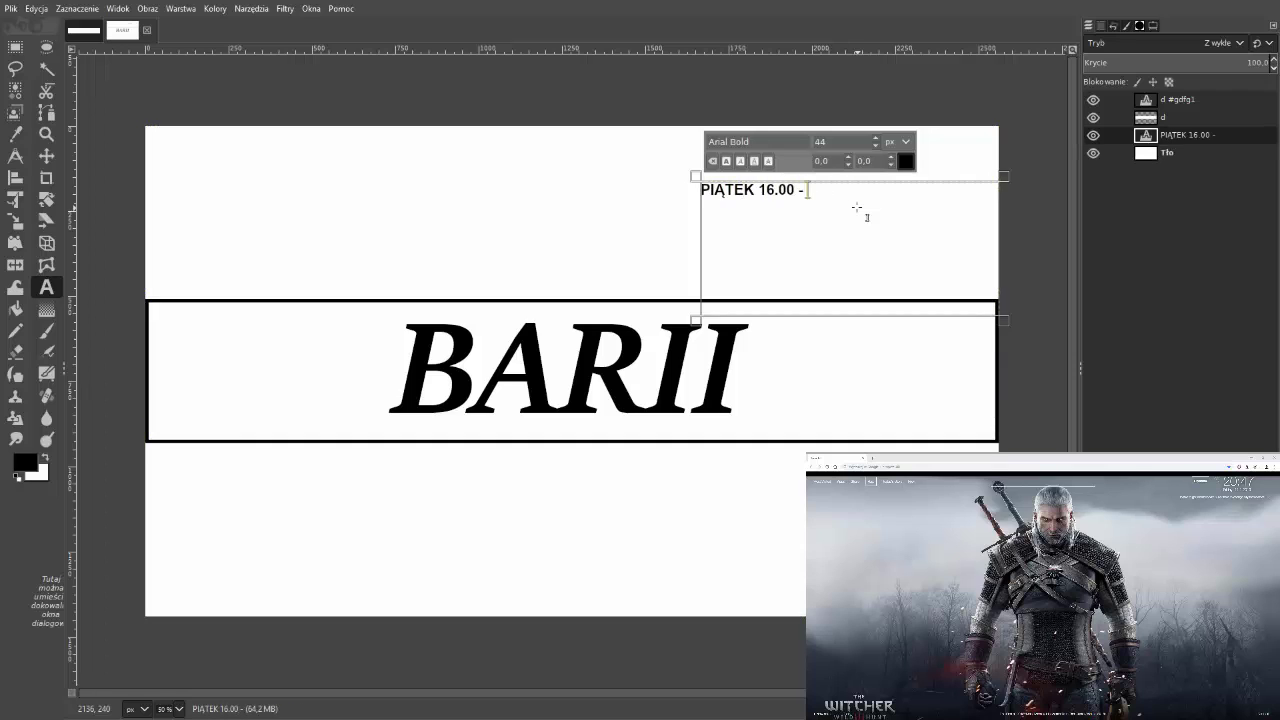
{"action": "type", "text": "\"ZAGR"}
{"action": "key", "text": "BackSpace"}
{"action": "key", "text": "BackSpace"}
{"action": "key", "text": "BackSpace"}
{"action": "type", "text": "Zagra"}
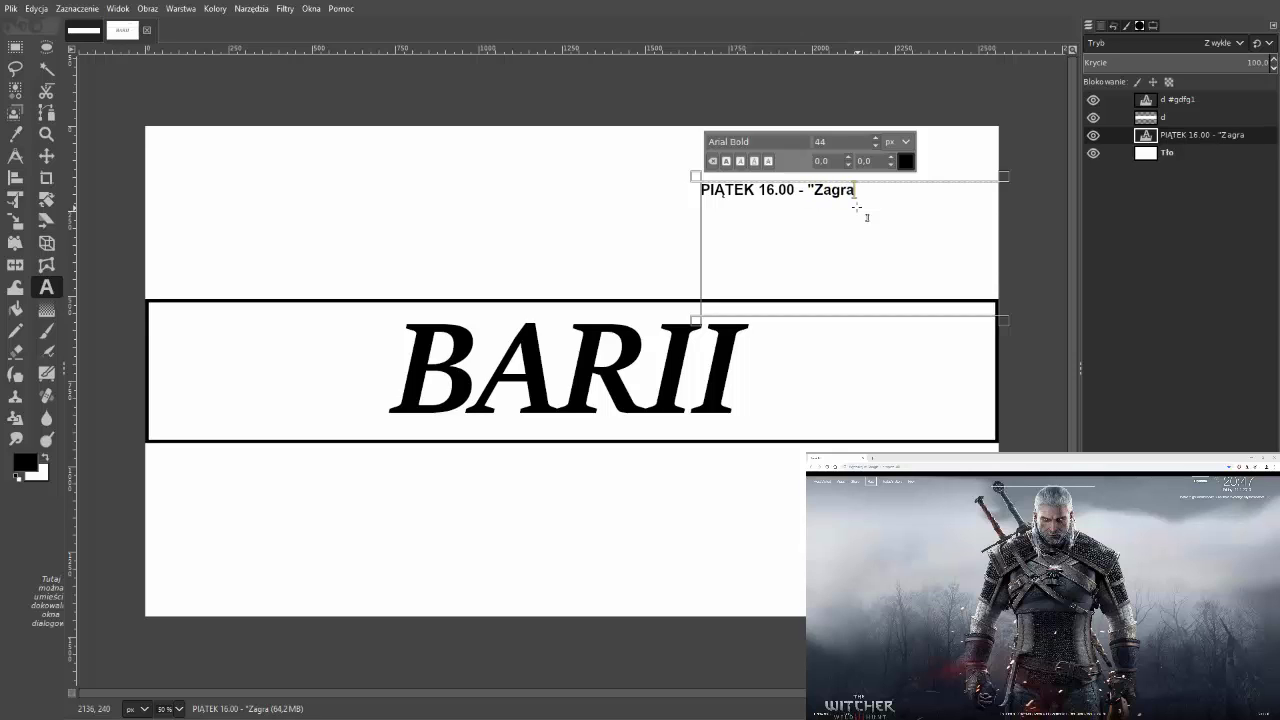
{"action": "type", "text": "jmy w\" S"}
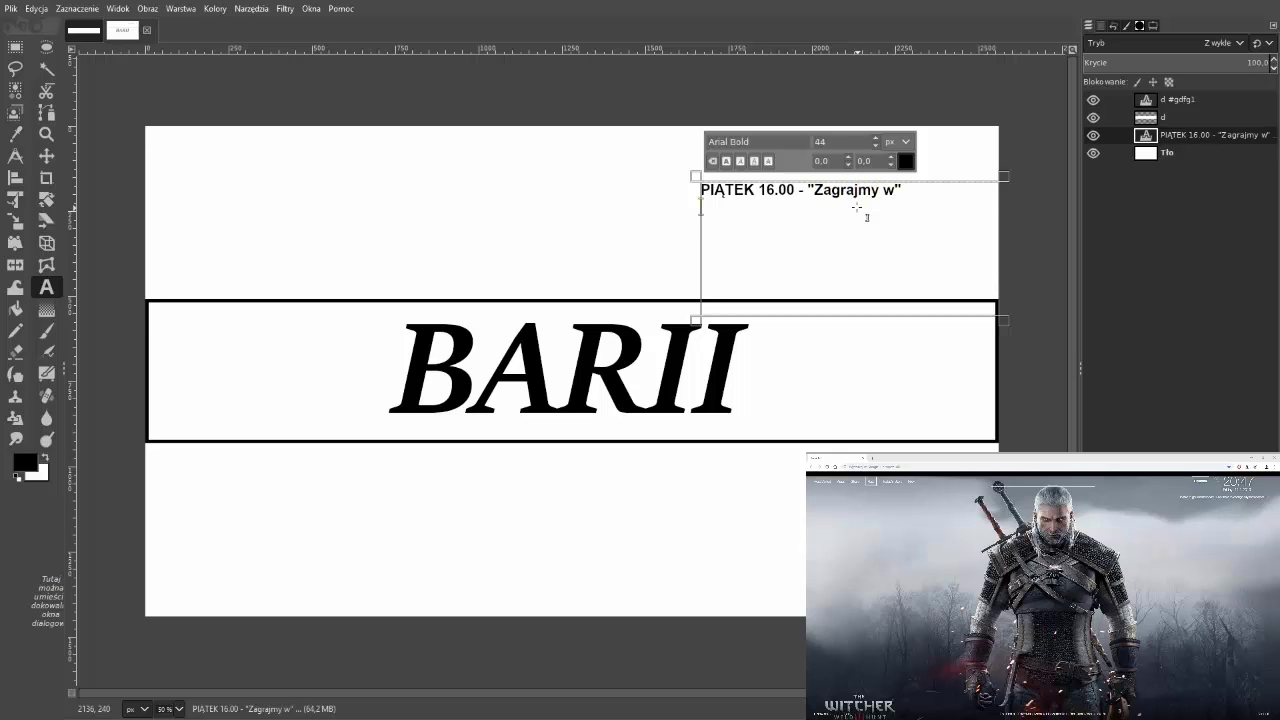
{"action": "type", "text": "OBOTA 16.00 - \"Zagrajmy w\""}
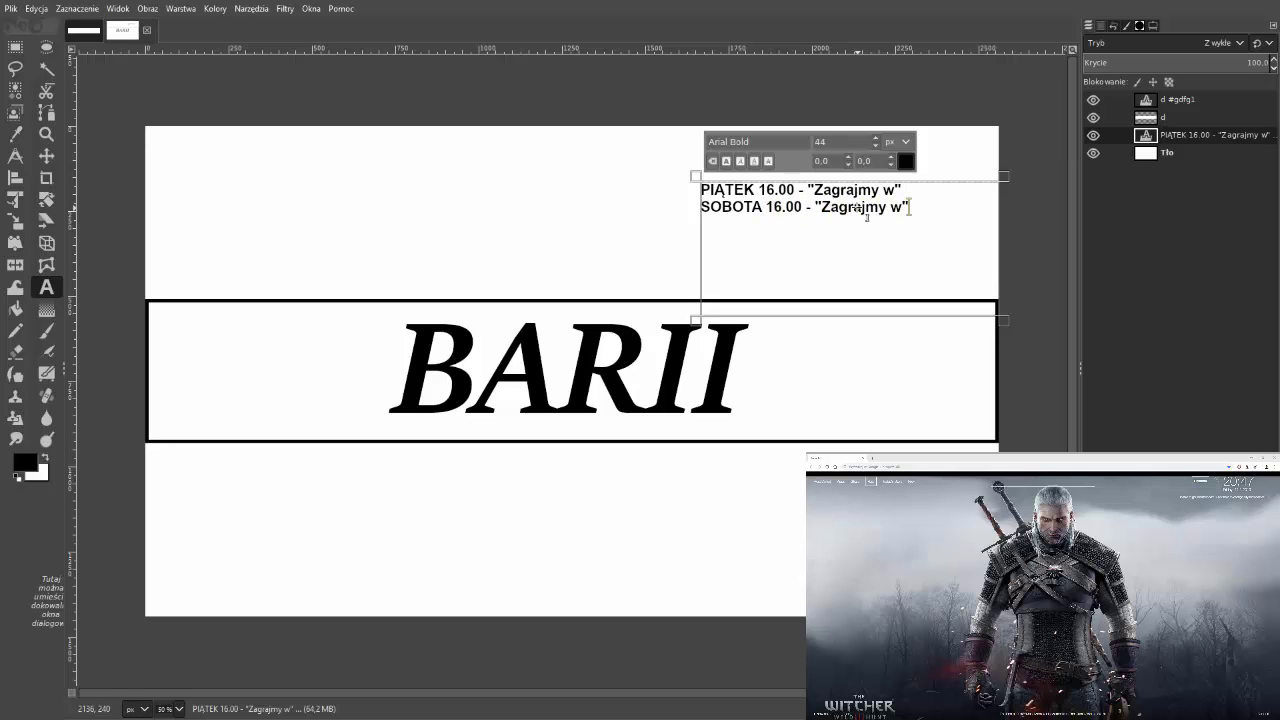
Step: Add the NIEDZIELA line ending 'i odcinki specjalne' and finish editing the schedule
{"action": "key", "text": "Return"}
{"action": "type", "text": "Nie"}
{"action": "type", "text": "2"}
{"action": "key", "text": "BackSpace"}
{"action": "type", "text": "7"}
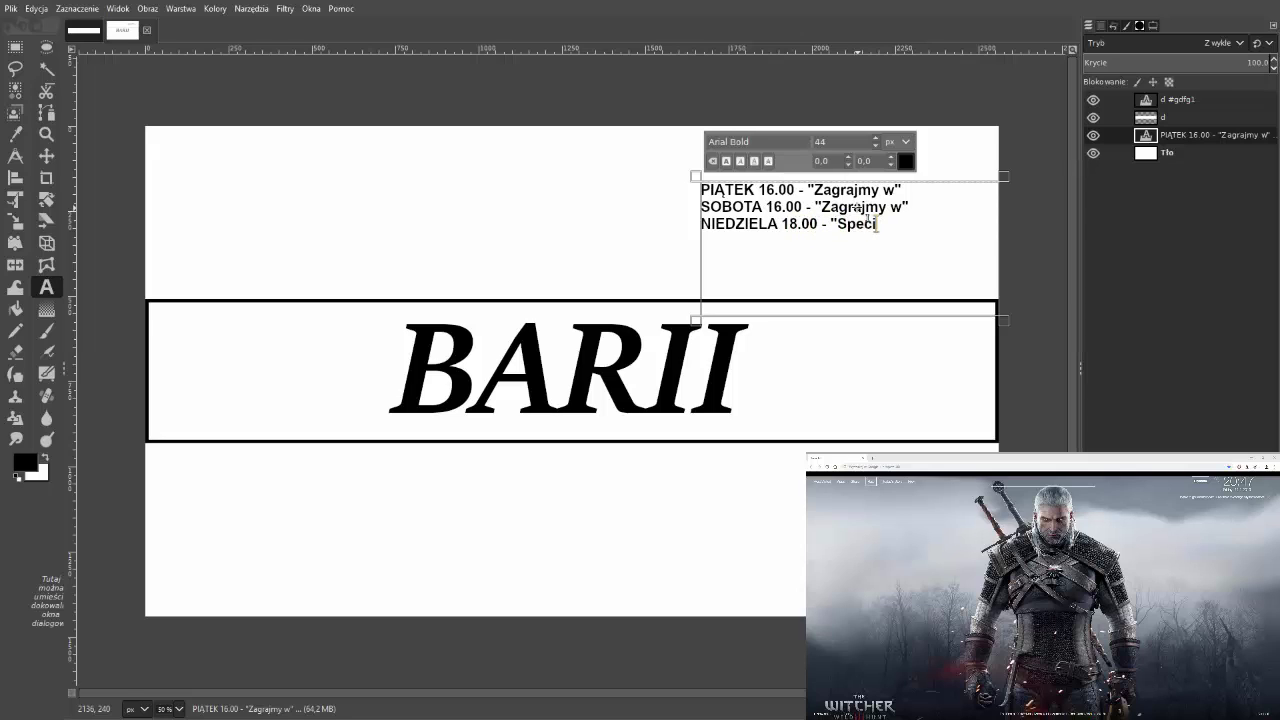
{"action": "type", "text": "alny"}
{"action": "key", "text": "BackSpace"}
{"action": "key", "text": "BackSpace"}
{"action": "key", "text": "BackSpace"}
{"action": "key", "text": "BackSpace"}
{"action": "key", "text": "BackSpace"}
{"action": "key", "text": "BackSpace"}
{"action": "type", "text": "gi i odcin"}
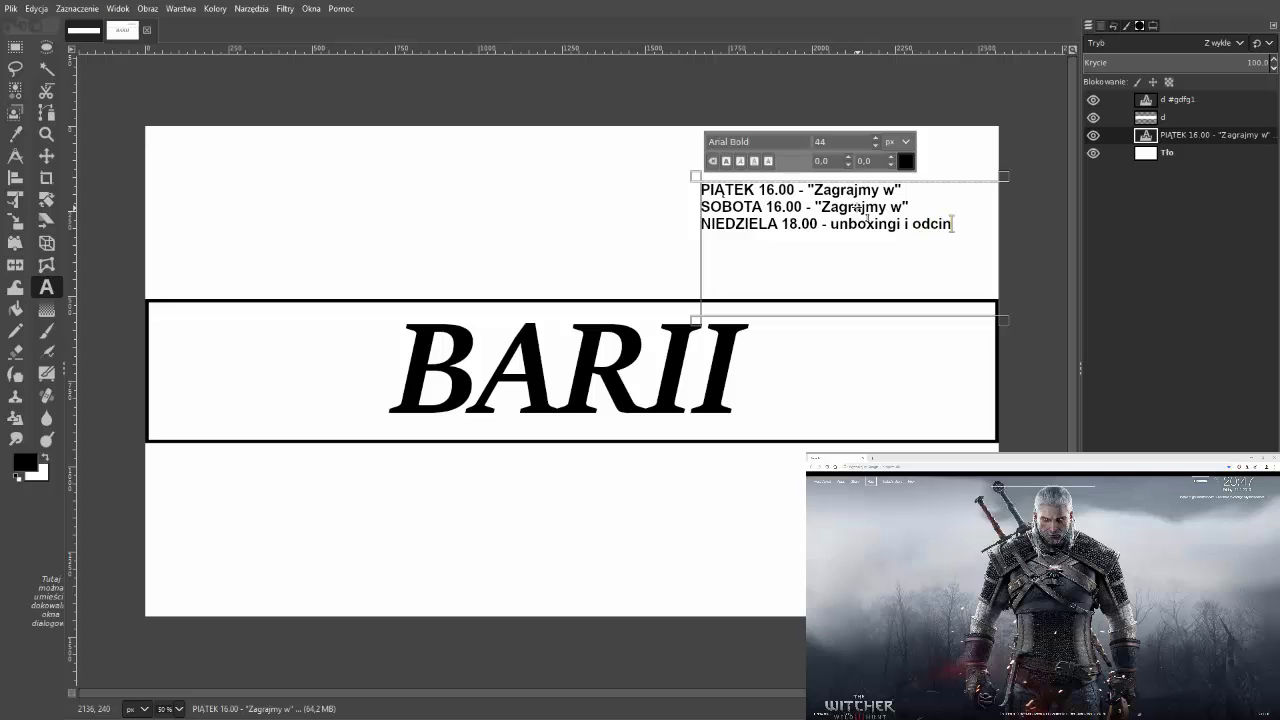
{"action": "type", "text": "ki speci"}
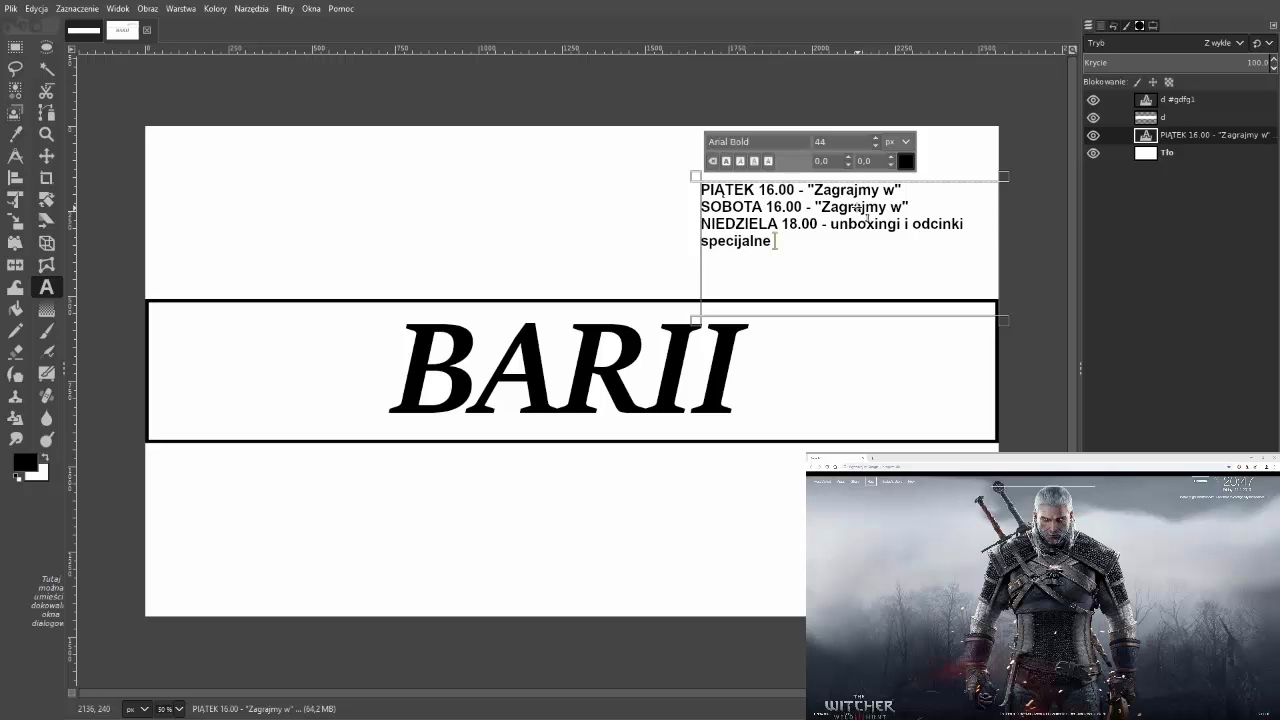
{"action": "key", "text": "Escape"}
{"action": "key", "text": "m"}
{"action": "left_click_drag", "start_coordinate": [741, 203], "coordinate": [740, 203]}
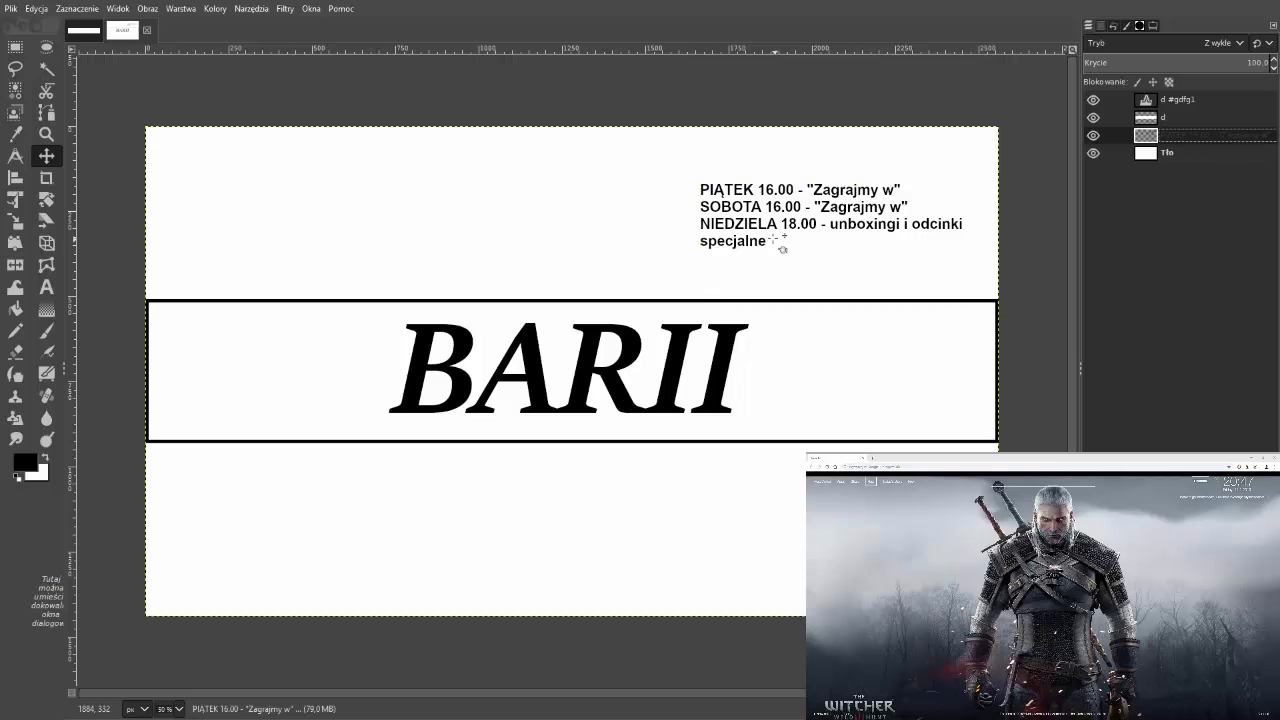
Step: Move the schedule onto the band right of BARII, above the banner layer
{"action": "left_click_drag", "start_coordinate": [745, 245], "coordinate": [791, 392]}
{"action": "key", "text": "shift+Page_Up"}
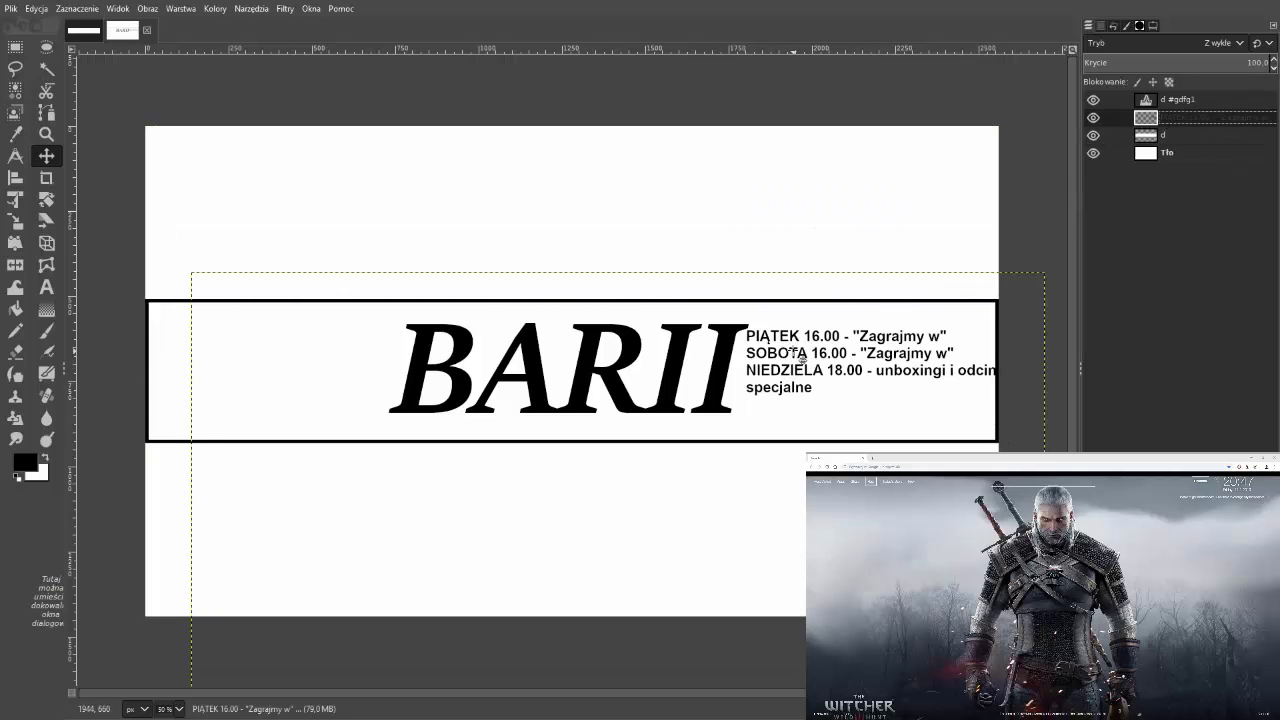
{"action": "left_click_drag", "start_coordinate": [800, 356], "coordinate": [805, 361]}
{"action": "key", "text": "t"}
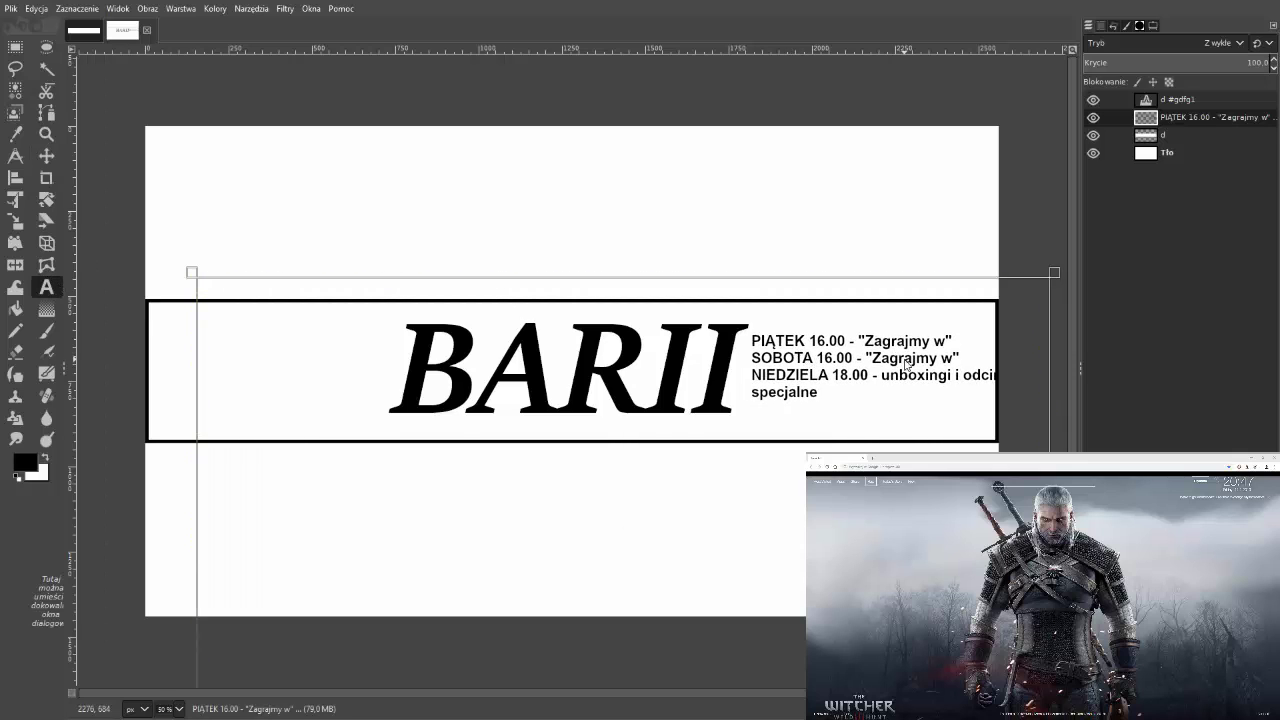
{"action": "left_click", "coordinate": [905, 365]}
{"action": "key", "text": "ctrl+a"}
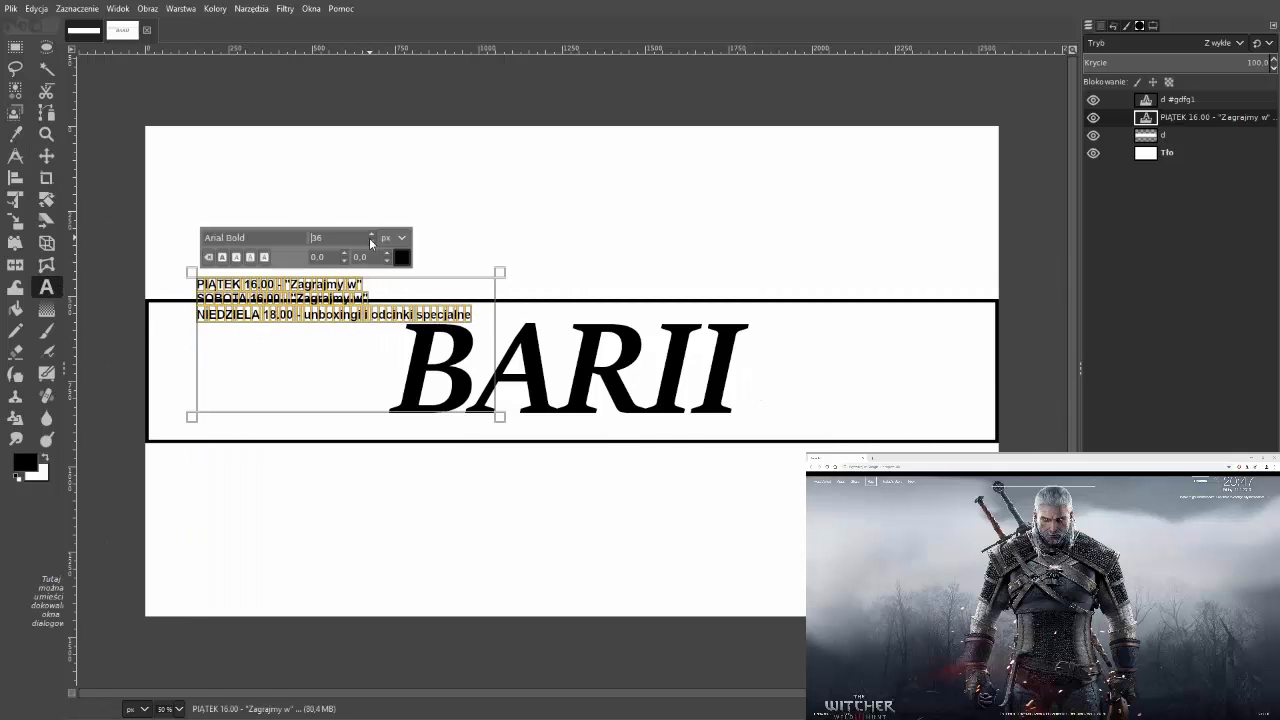
{"action": "key", "text": "m"}
{"action": "left_click_drag", "start_coordinate": [328, 323], "coordinate": [883, 377]}
Step: Adjust the schedule text's font size to fit the band
{"action": "key", "text": "t"}
{"action": "left_click", "coordinate": [925, 370]}
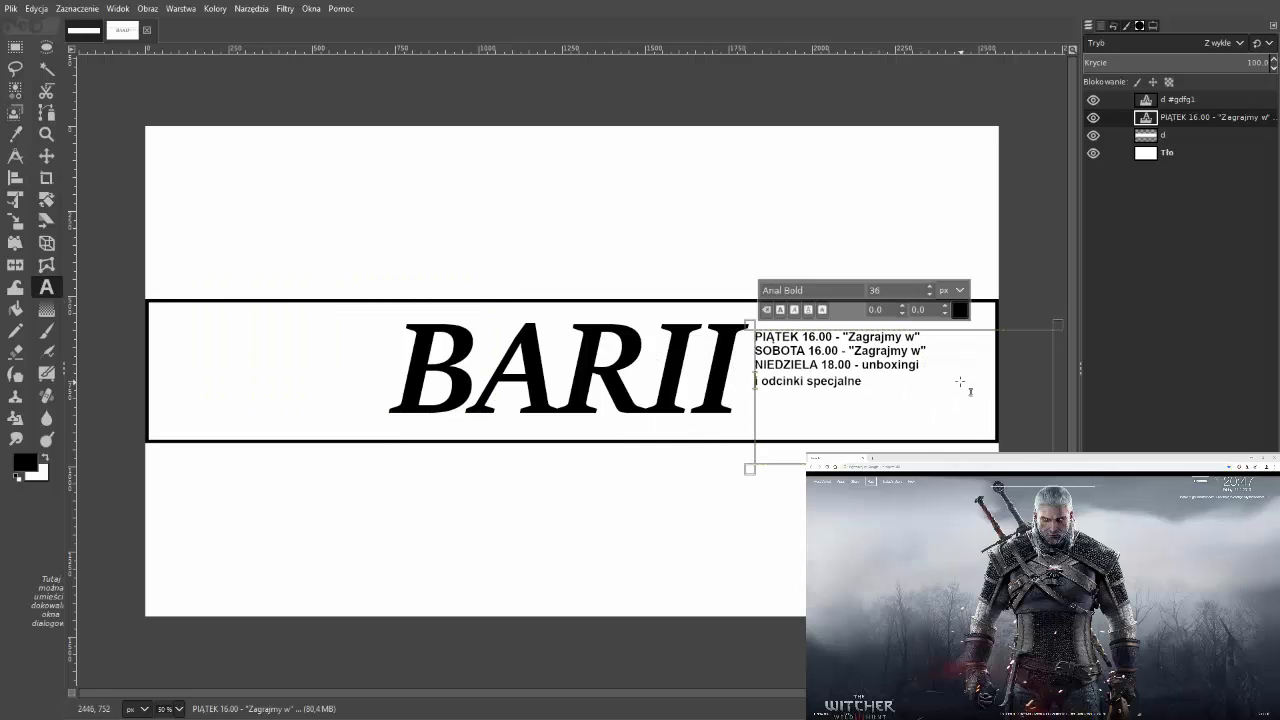
{"action": "key", "text": "ctrl+a"}
{"action": "double_click", "coordinate": [46, 287]}
{"action": "left_click", "coordinate": [1238, 78]}
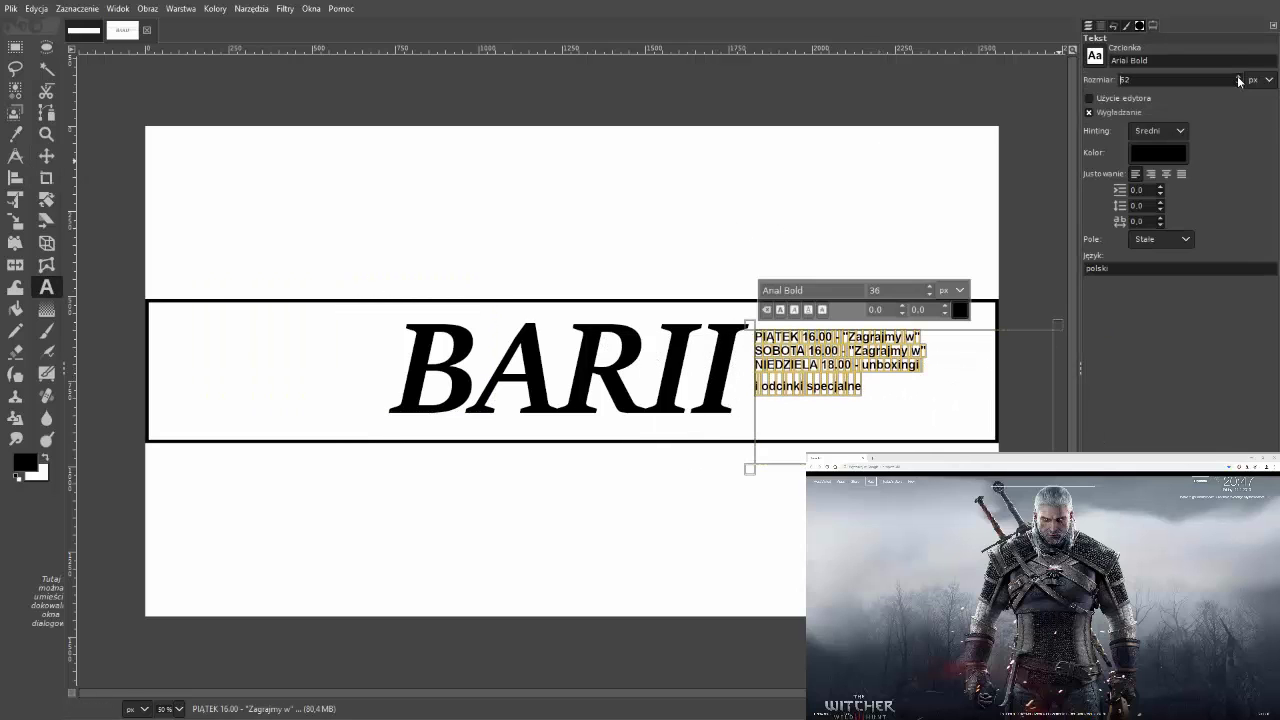
{"action": "left_click", "coordinate": [1238, 78]}
{"action": "left_click", "coordinate": [1238, 80]}
{"action": "left_click", "coordinate": [1238, 80]}
{"action": "left_click", "coordinate": [1239, 80]}
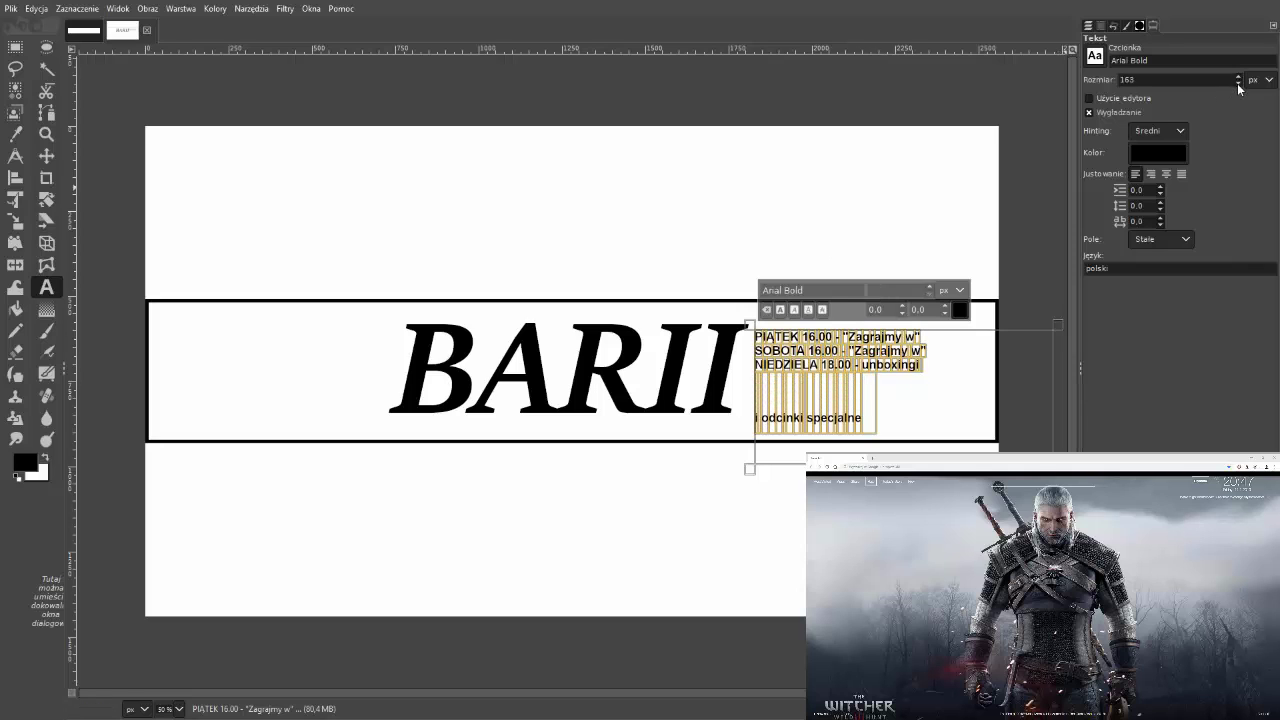
{"action": "left_click", "coordinate": [1240, 80]}
{"action": "left_click", "coordinate": [1239, 82]}
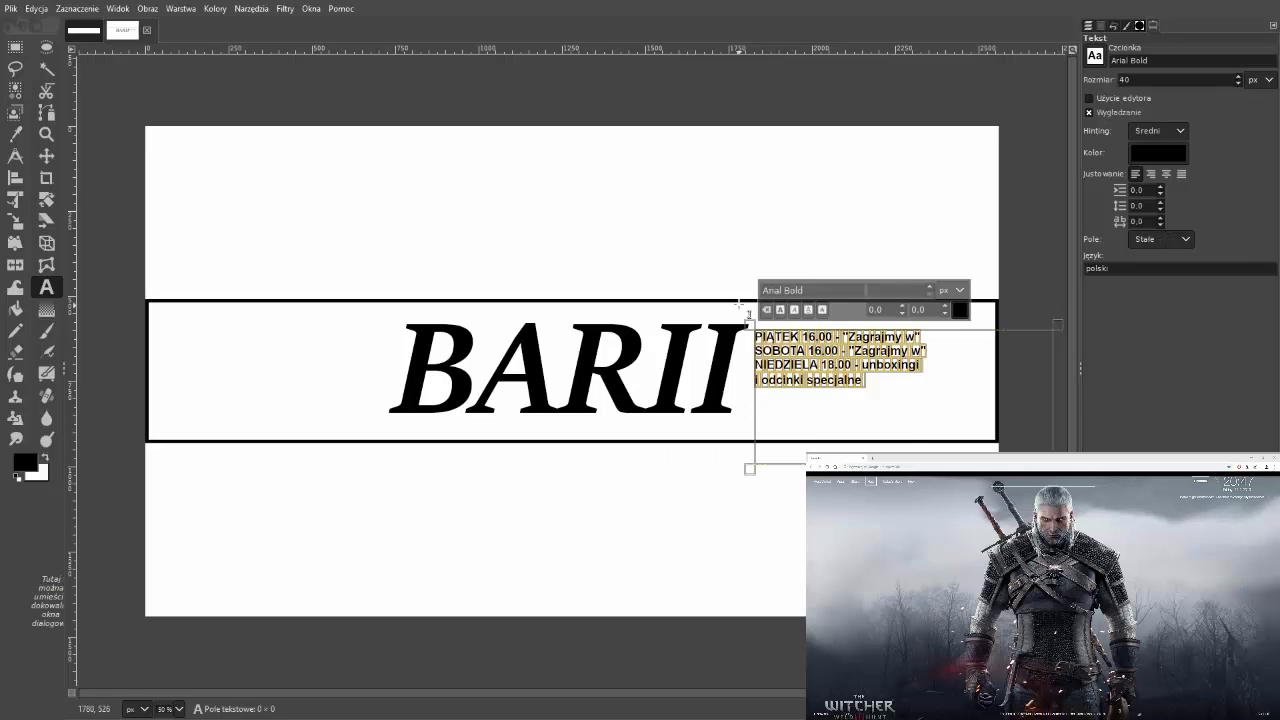
{"action": "left_click", "coordinate": [1238, 78]}
{"action": "left_click", "coordinate": [1239, 82]}
{"action": "left_click", "coordinate": [1034, 411]}
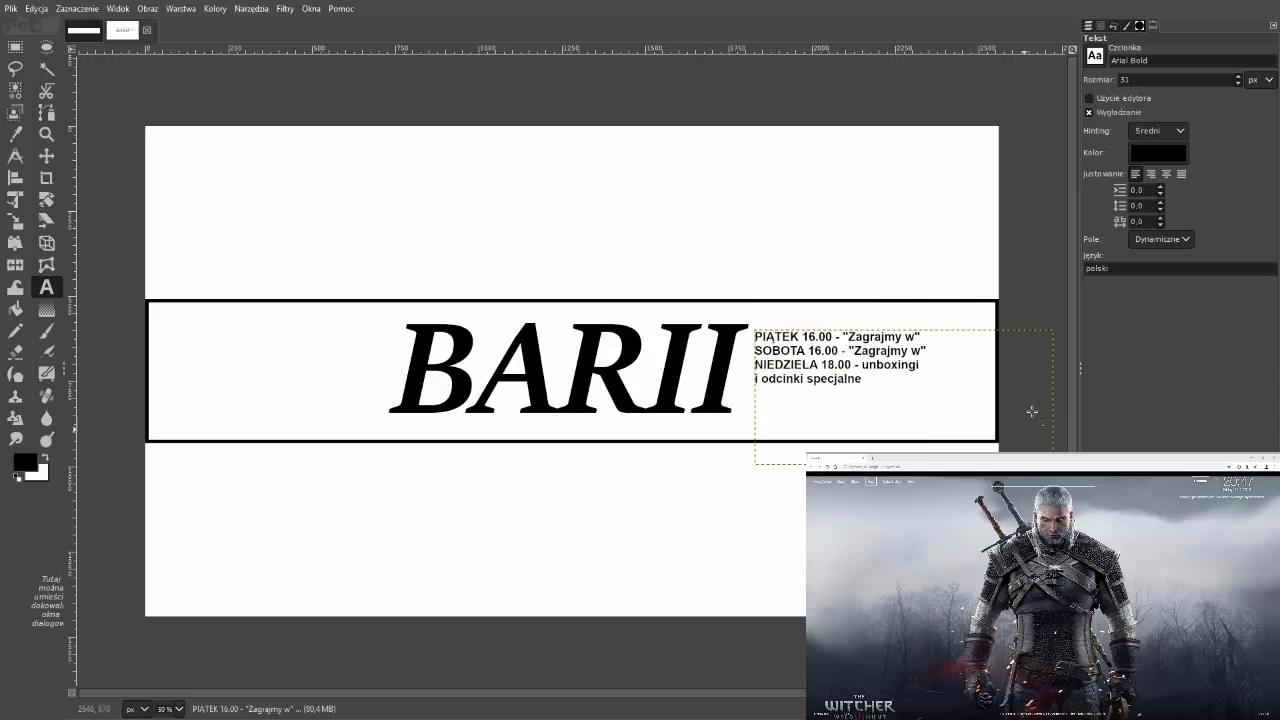
Step: Widen the schedule's line and letter spacing and move it up about 34 px
{"action": "double_click", "coordinate": [47, 287]}
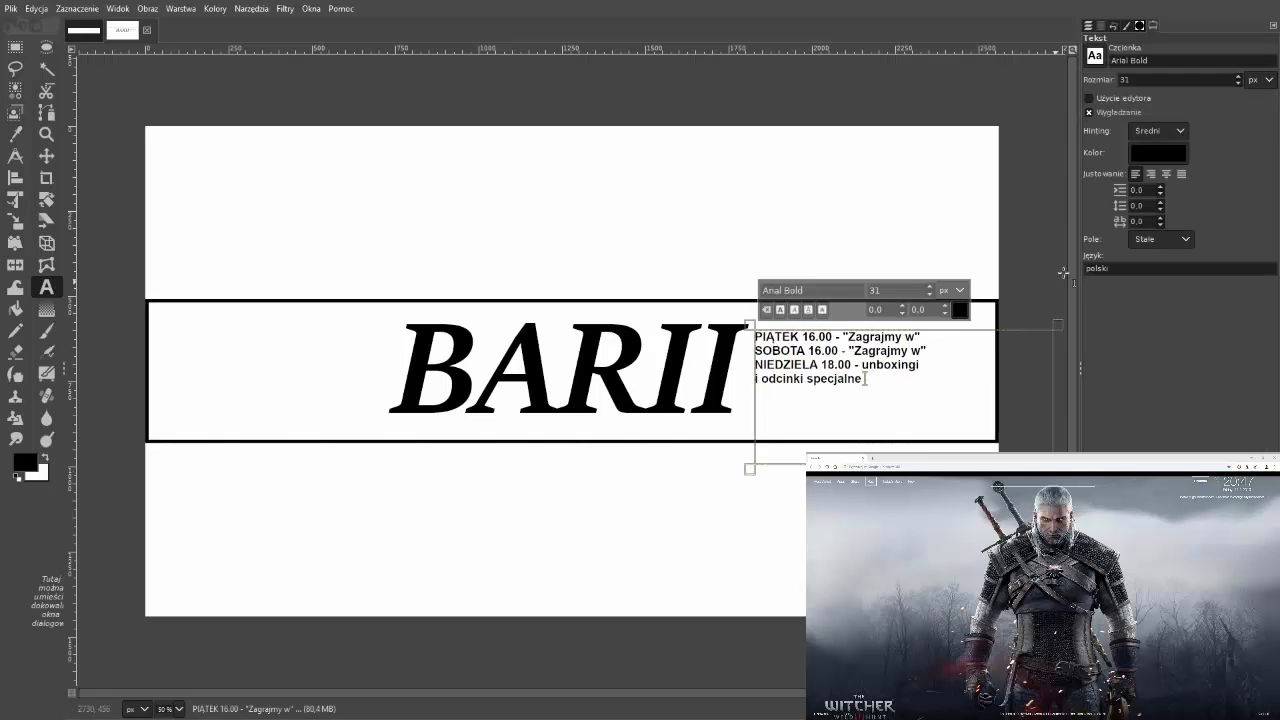
{"action": "key", "text": "ctrl+a"}
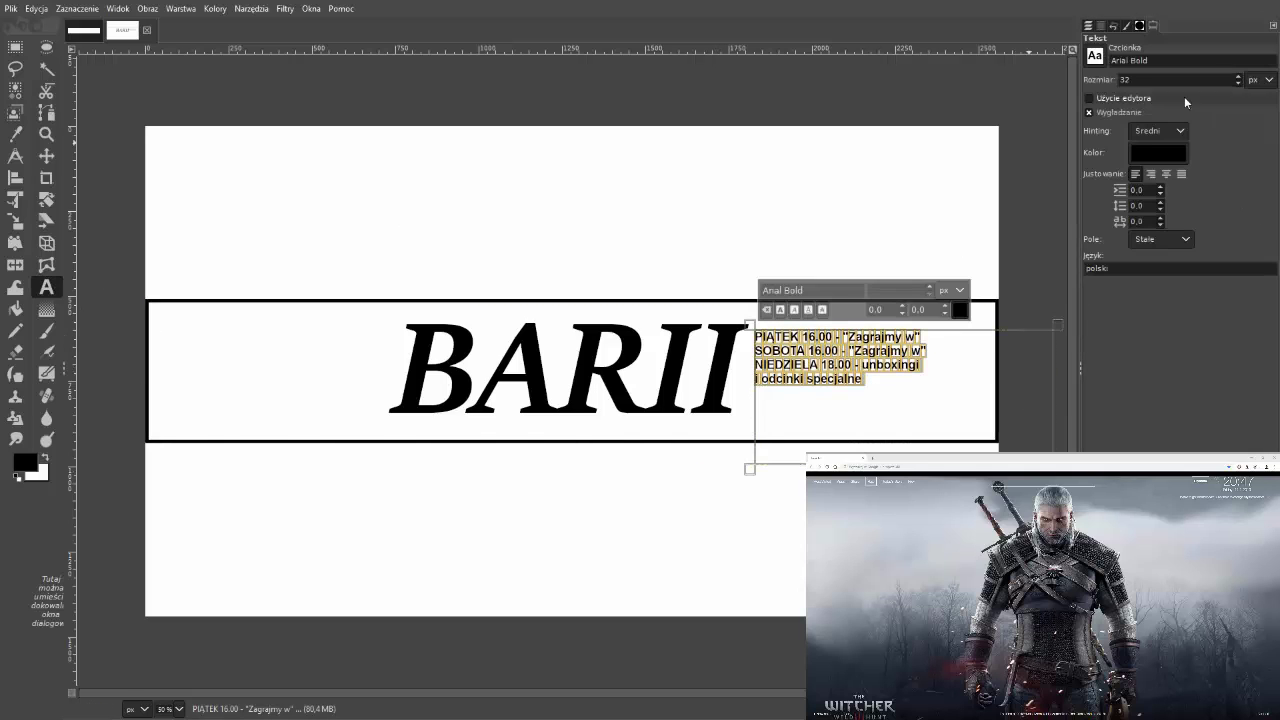
{"action": "scroll", "coordinate": [1237, 80], "scroll_direction": "down", "scroll_amount": 9}
{"action": "scroll", "coordinate": [1159, 190], "scroll_direction": "down", "scroll_amount": 10}
{"action": "scroll", "coordinate": [1159, 205], "scroll_direction": "up", "scroll_amount": 10}
{"action": "scroll", "coordinate": [1159, 205], "scroll_direction": "up", "scroll_amount": 10}
{"action": "scroll", "coordinate": [1159, 205], "scroll_direction": "up", "scroll_amount": 10}
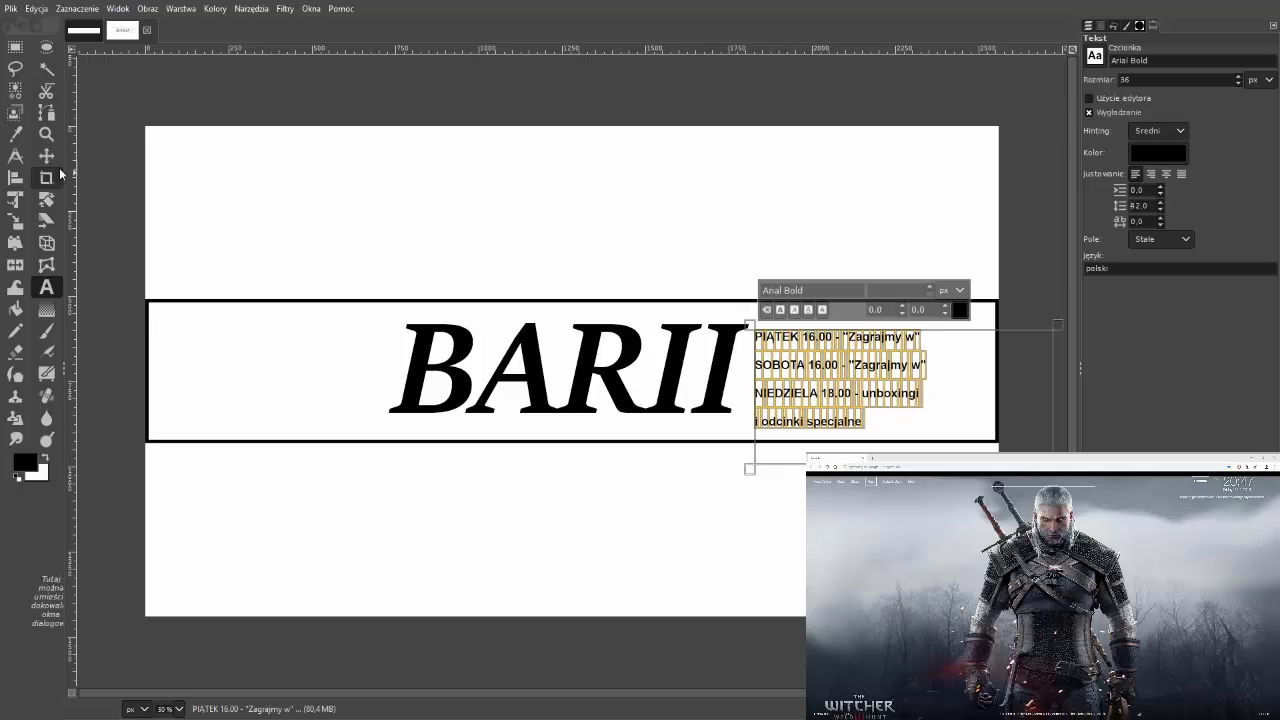
{"action": "left_click", "coordinate": [46, 155]}
{"action": "left_click_drag", "start_coordinate": [814, 428], "coordinate": [834, 418]}
Step: Set the schedule's font size to 15 and shift it slightly up and left
{"action": "key", "text": "t"}
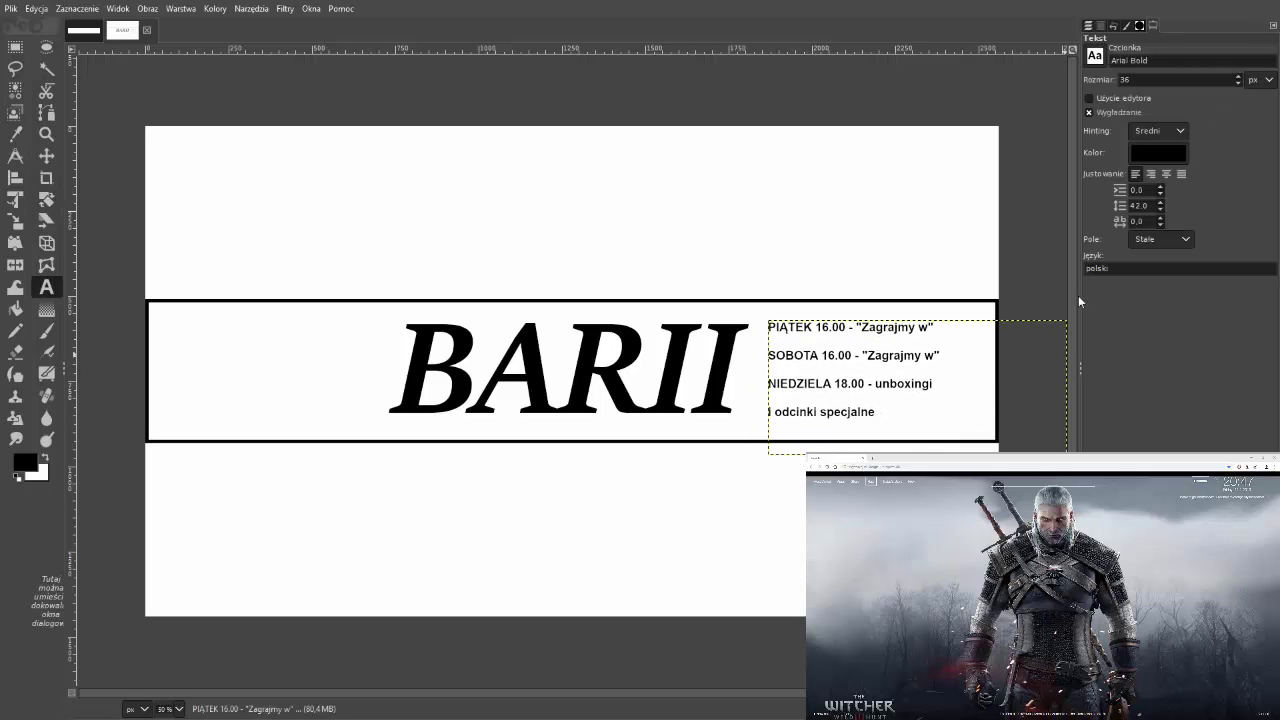
{"action": "left_click", "coordinate": [860, 380]}
{"action": "scroll", "coordinate": [1160, 218], "scroll_direction": "up", "scroll_amount": 1}
{"action": "scroll", "coordinate": [1160, 222], "scroll_direction": "up", "scroll_amount": 1}
{"action": "scroll", "coordinate": [1159, 224], "scroll_direction": "up", "scroll_amount": 1}
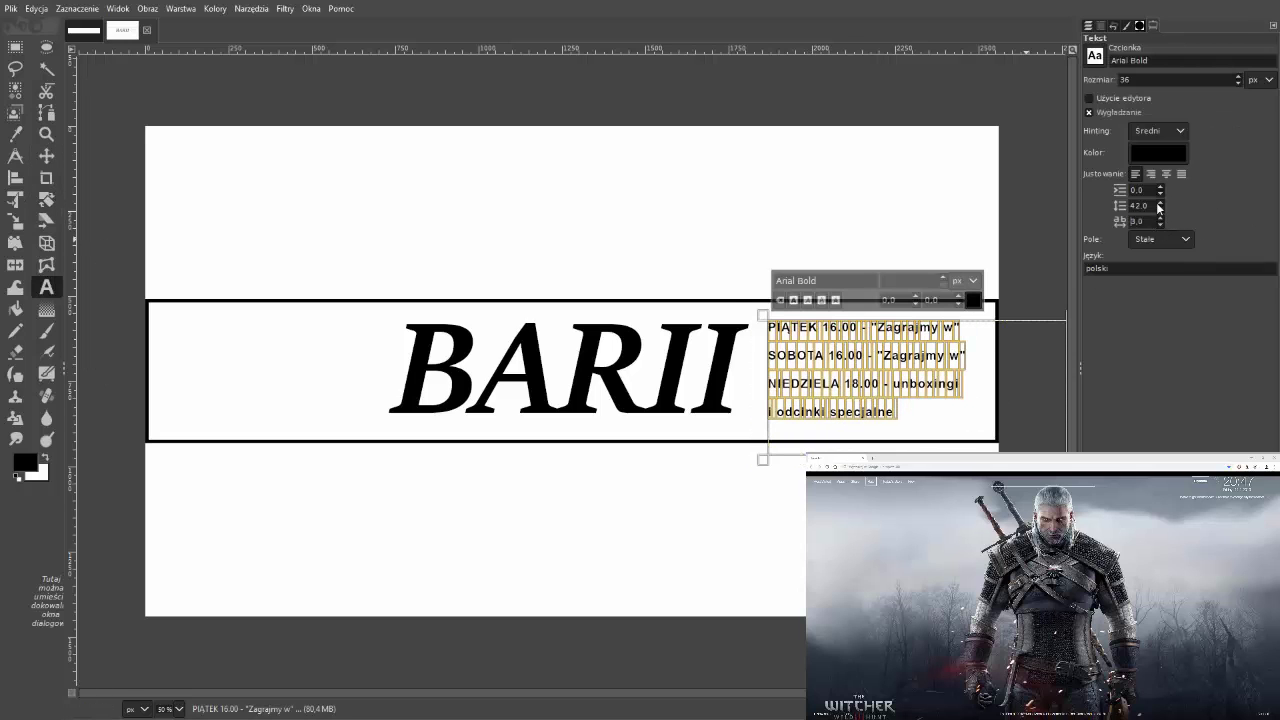
{"action": "left_click", "coordinate": [905, 280]}
{"action": "type", "text": "15"}
{"action": "key", "text": "Return"}
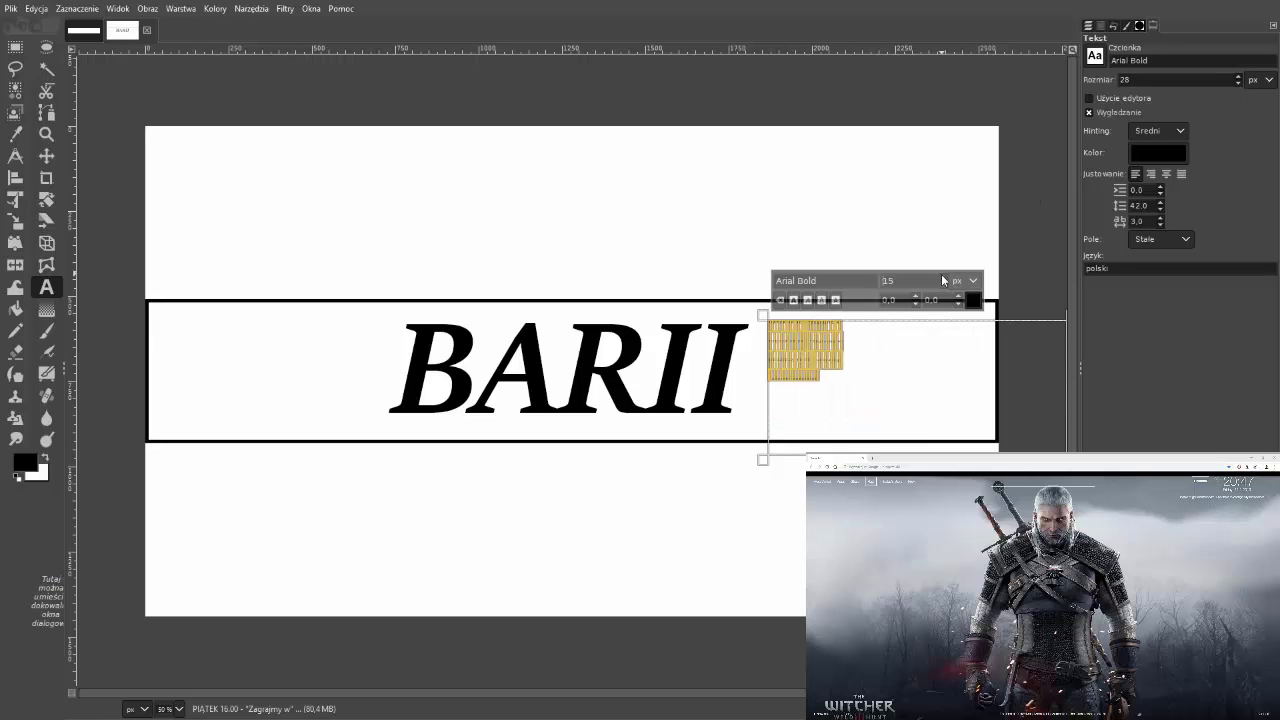
{"action": "key", "text": "ctrl+z"}
{"action": "key", "text": "Escape"}
{"action": "key", "text": "m"}
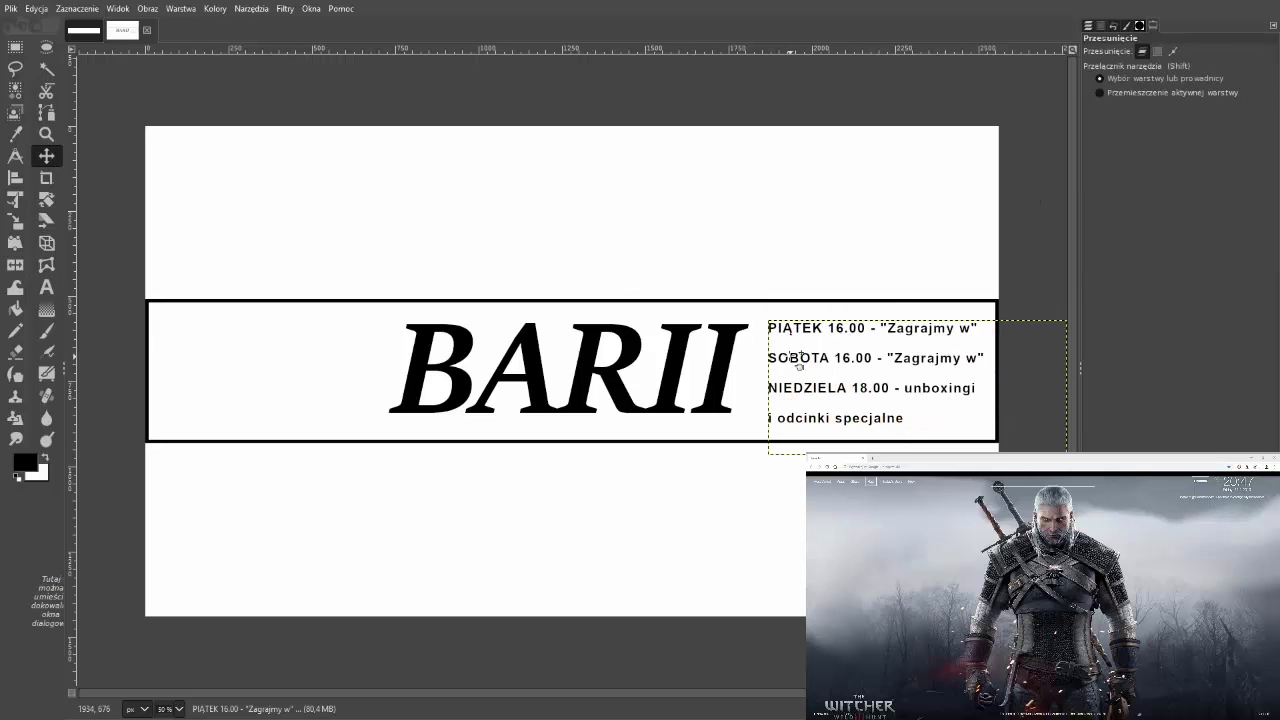
{"action": "left_click_drag", "start_coordinate": [780, 370], "coordinate": [774, 365]}
Step: Bucket-fill the background and the middle band orange
{"action": "left_click", "coordinate": [15, 47]}
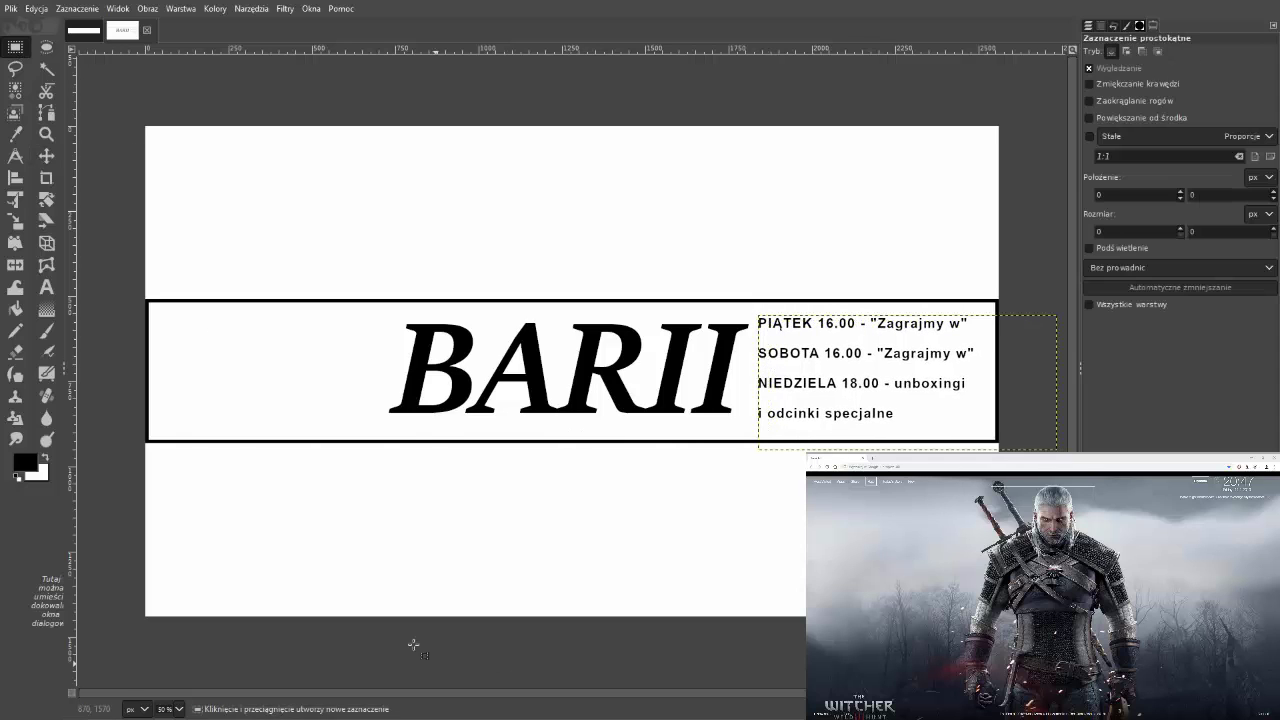
{"action": "left_click", "coordinate": [1088, 25]}
{"action": "left_click", "coordinate": [1146, 153]}
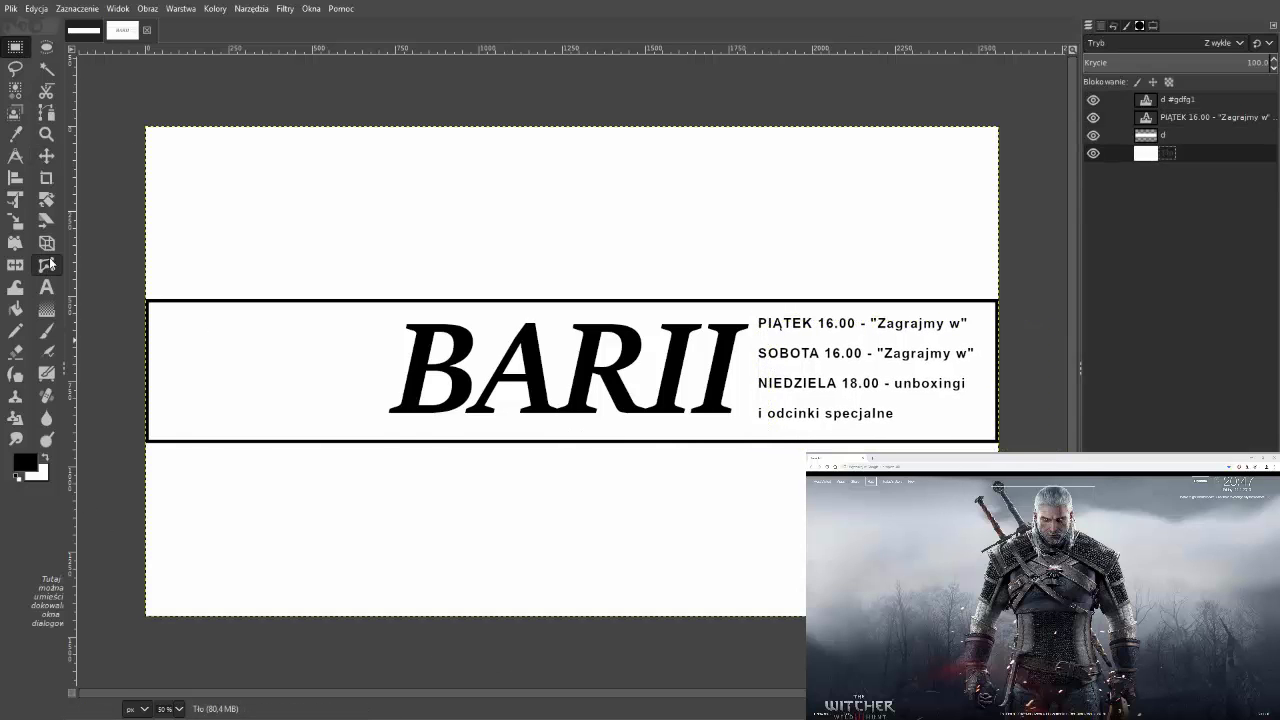
{"action": "left_click", "coordinate": [15, 309]}
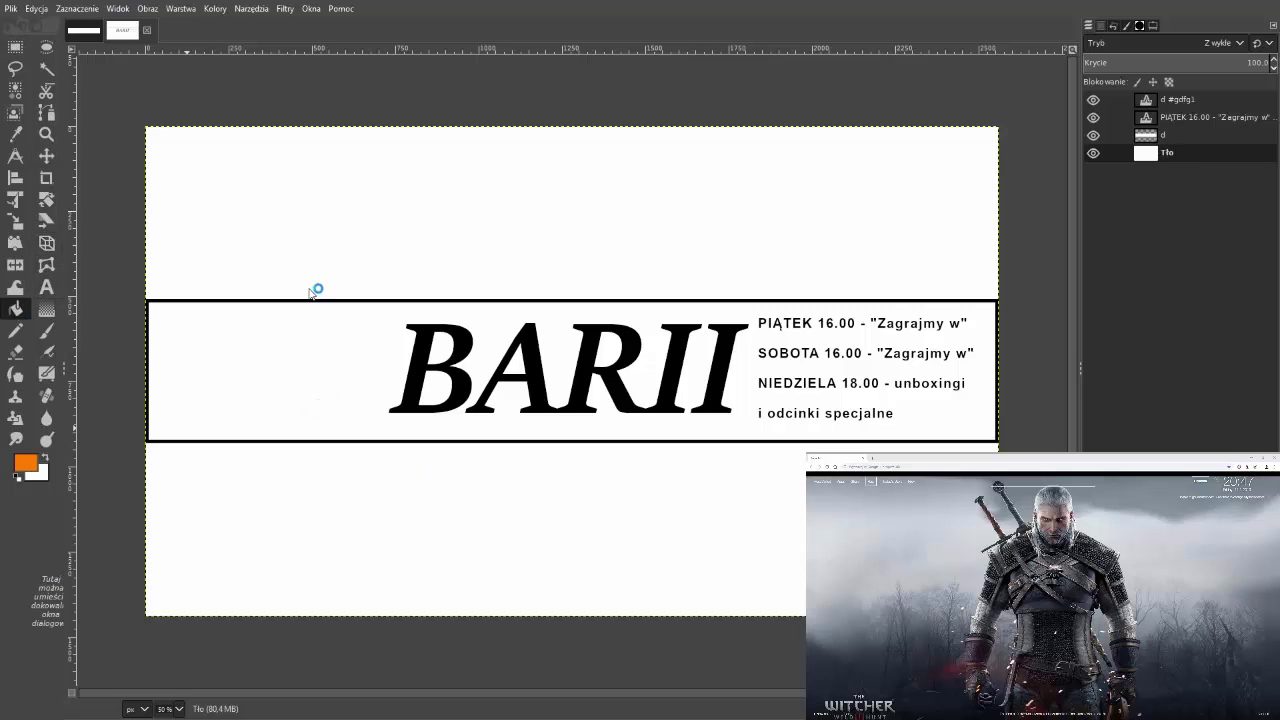
{"action": "left_click", "coordinate": [370, 220]}
{"action": "left_click", "coordinate": [1146, 135]}
{"action": "left_click", "coordinate": [880, 315]}
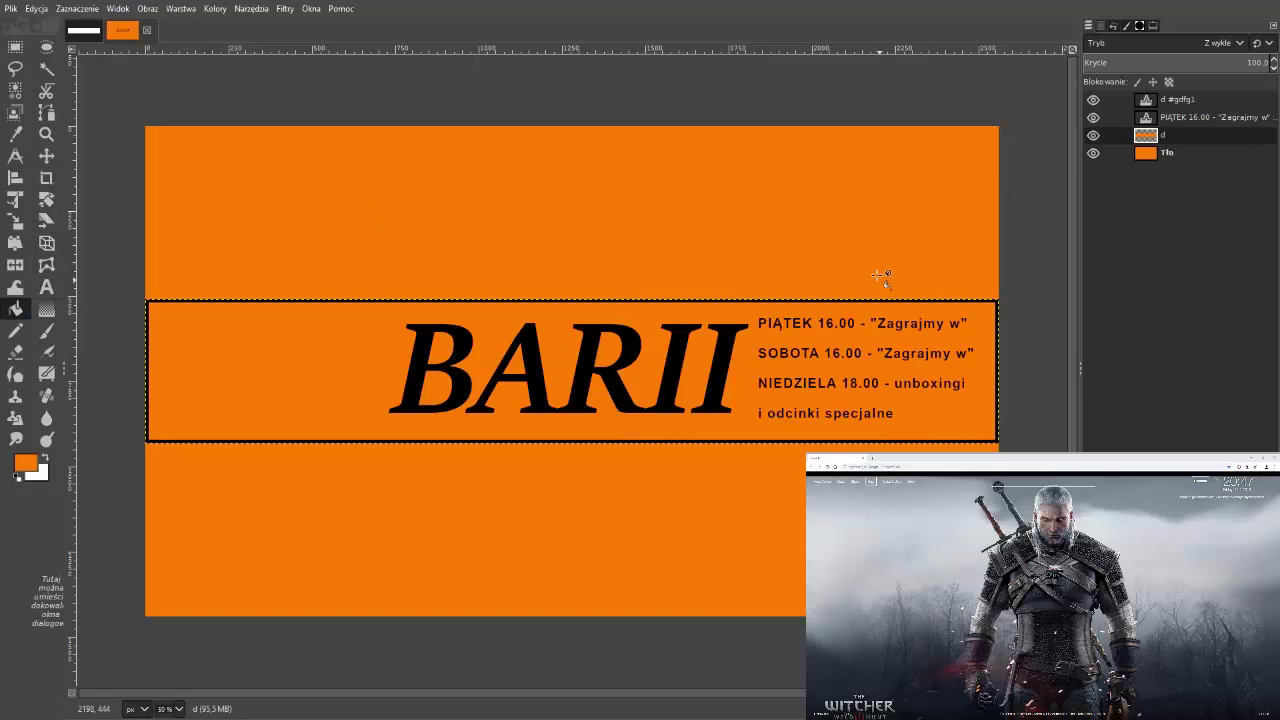
Step: Recolour the BARII title and the schedule text white
{"action": "left_click", "coordinate": [1181, 120]}
{"action": "key", "text": "t"}
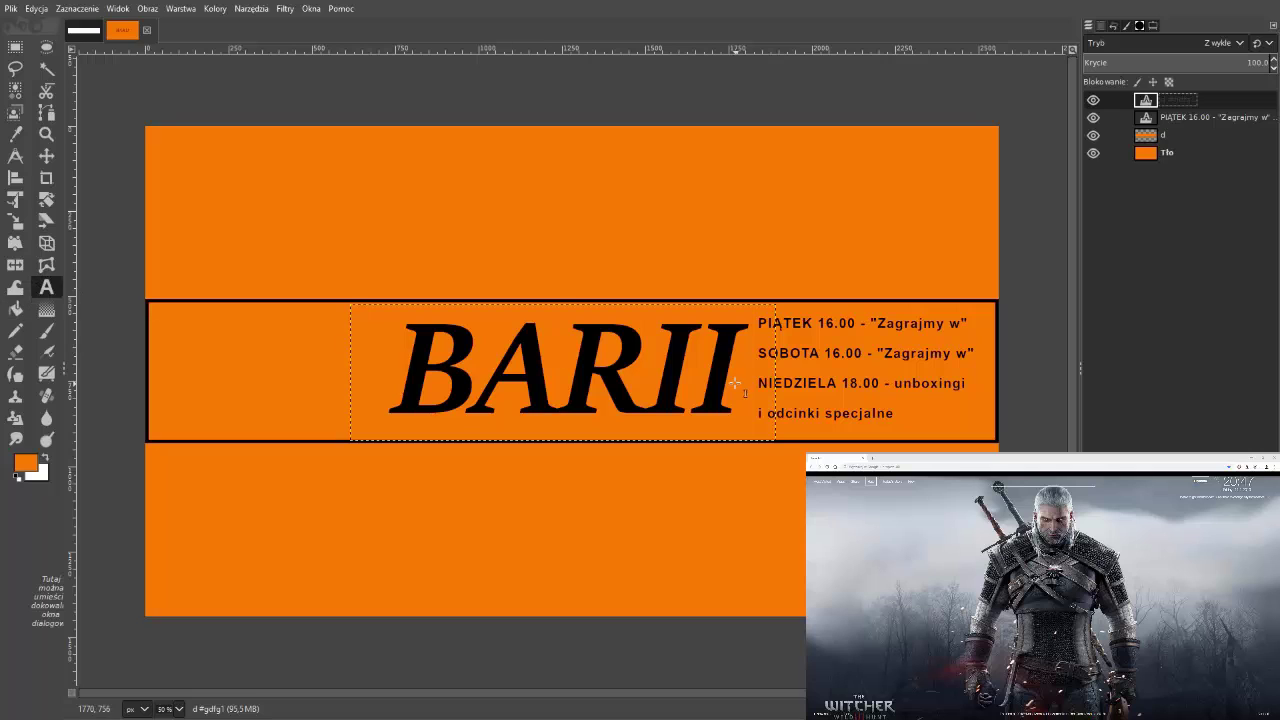
{"action": "left_click", "coordinate": [553, 352]}
{"action": "left_click_drag", "start_coordinate": [645, 410], "coordinate": [645, 410]}
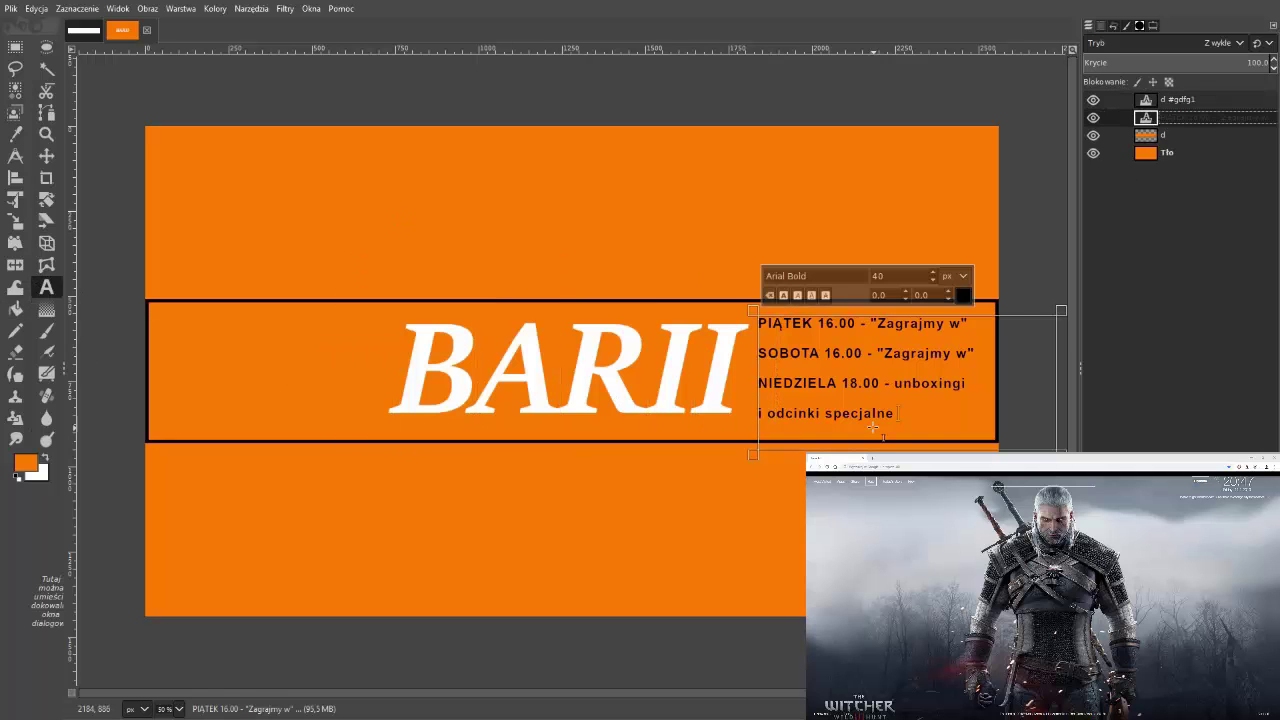
{"action": "left_click", "coordinate": [1210, 117]}
{"action": "key", "text": "Escape"}
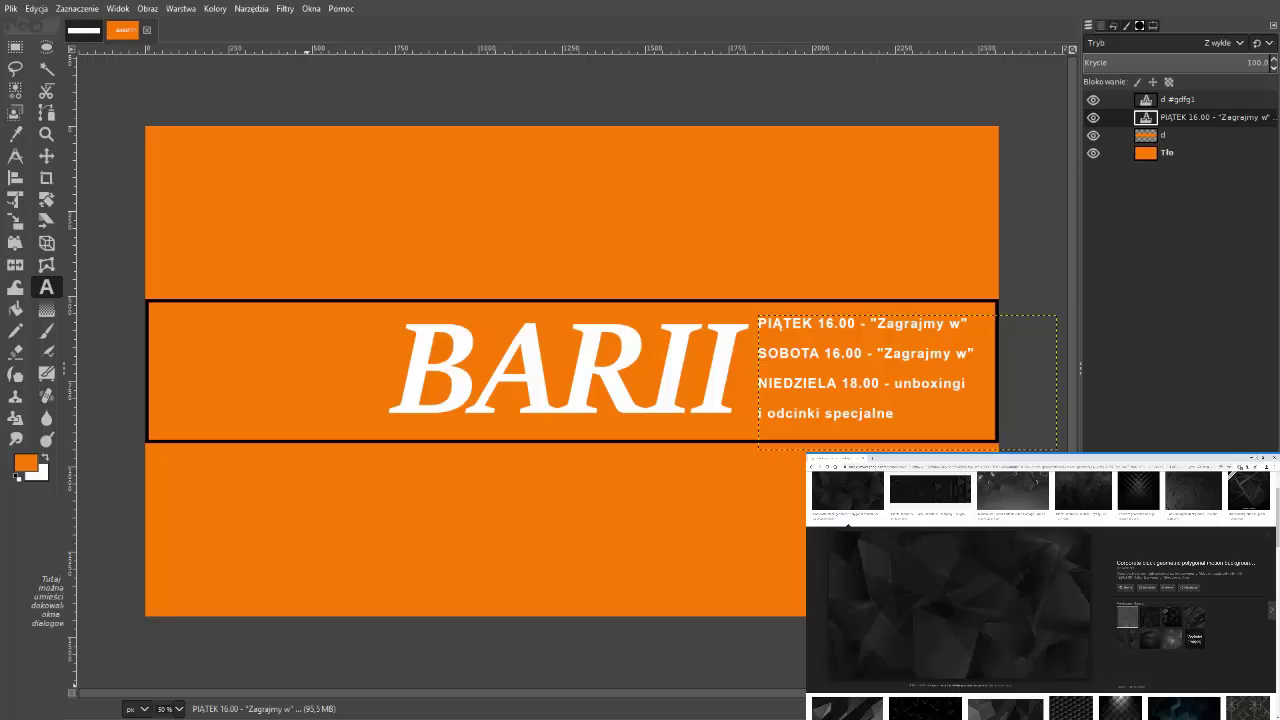
Step: Bring the dark polygon image in behind the text layers, position it, and duplicate it
{"action": "double_click", "coordinate": [1140, 101]}
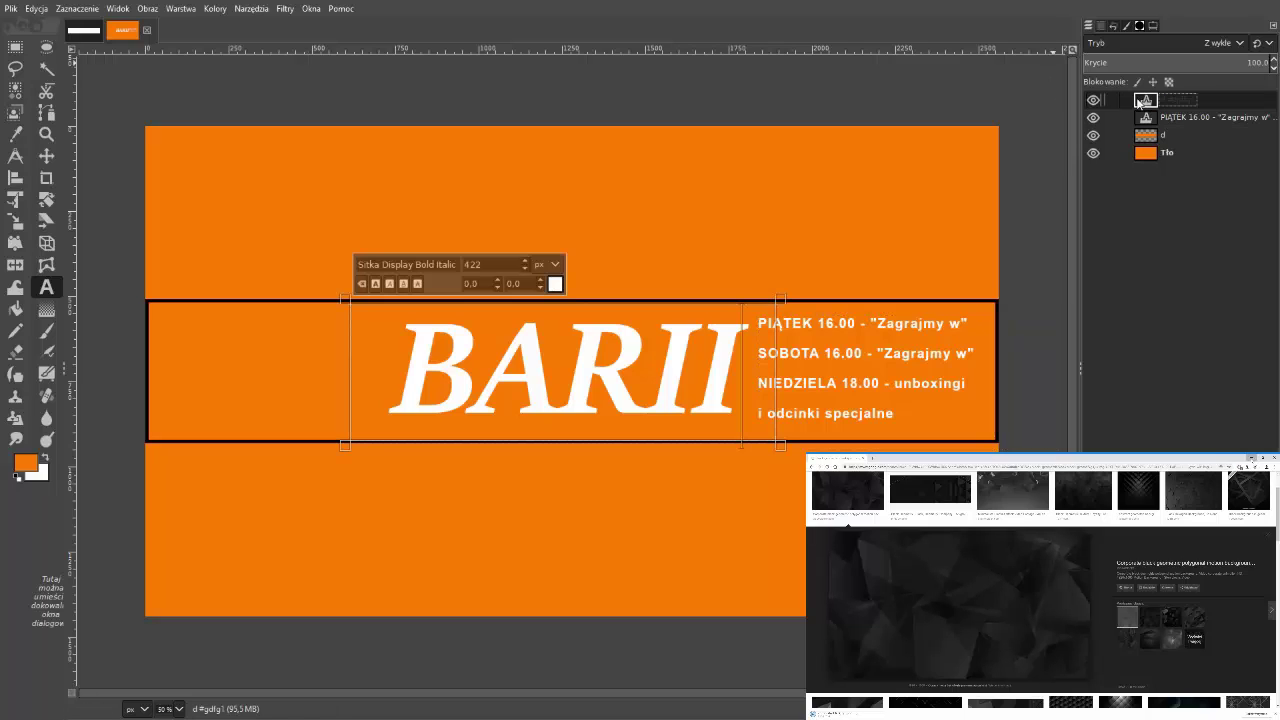
{"action": "left_click_drag", "start_coordinate": [575, 165], "coordinate": [593, 190]}
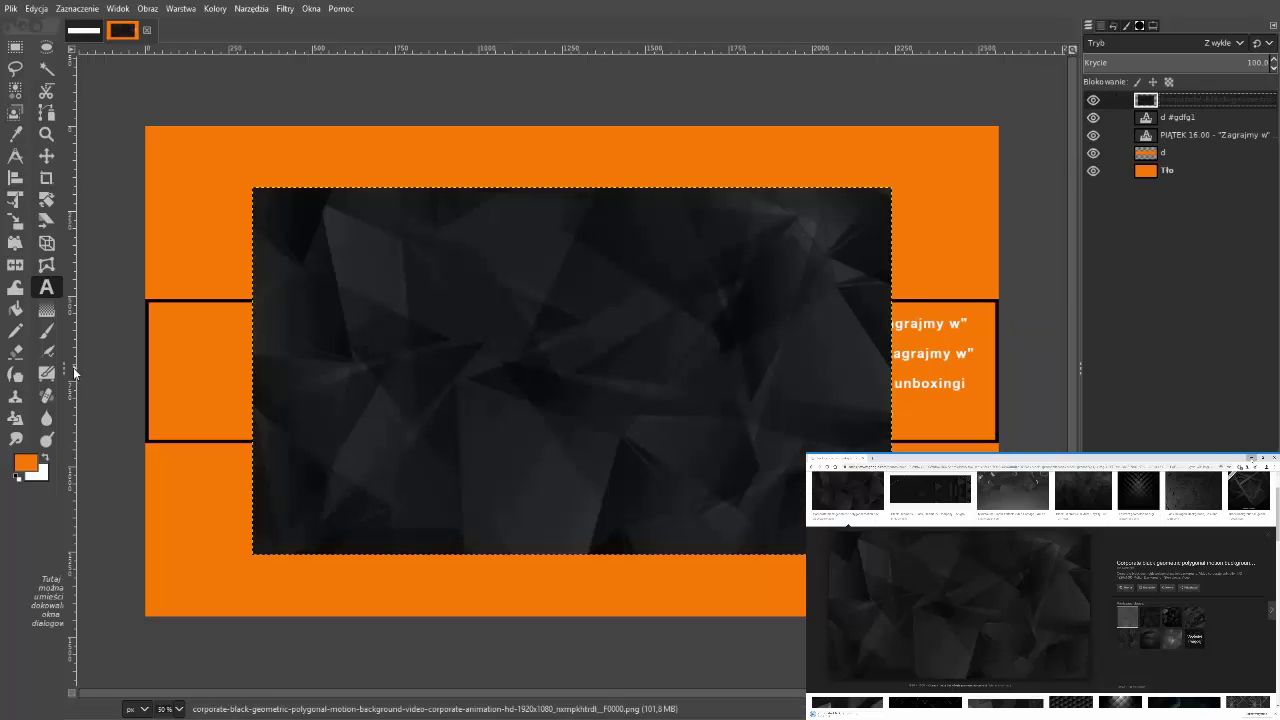
{"action": "left_click", "coordinate": [46, 155]}
{"action": "mouse_move", "coordinate": [452, 316]}
{"action": "left_mouse_down"}
{"action": "mouse_move", "coordinate": [440, 314]}
{"action": "mouse_move", "coordinate": [449, 377]}
{"action": "left_mouse_up"}
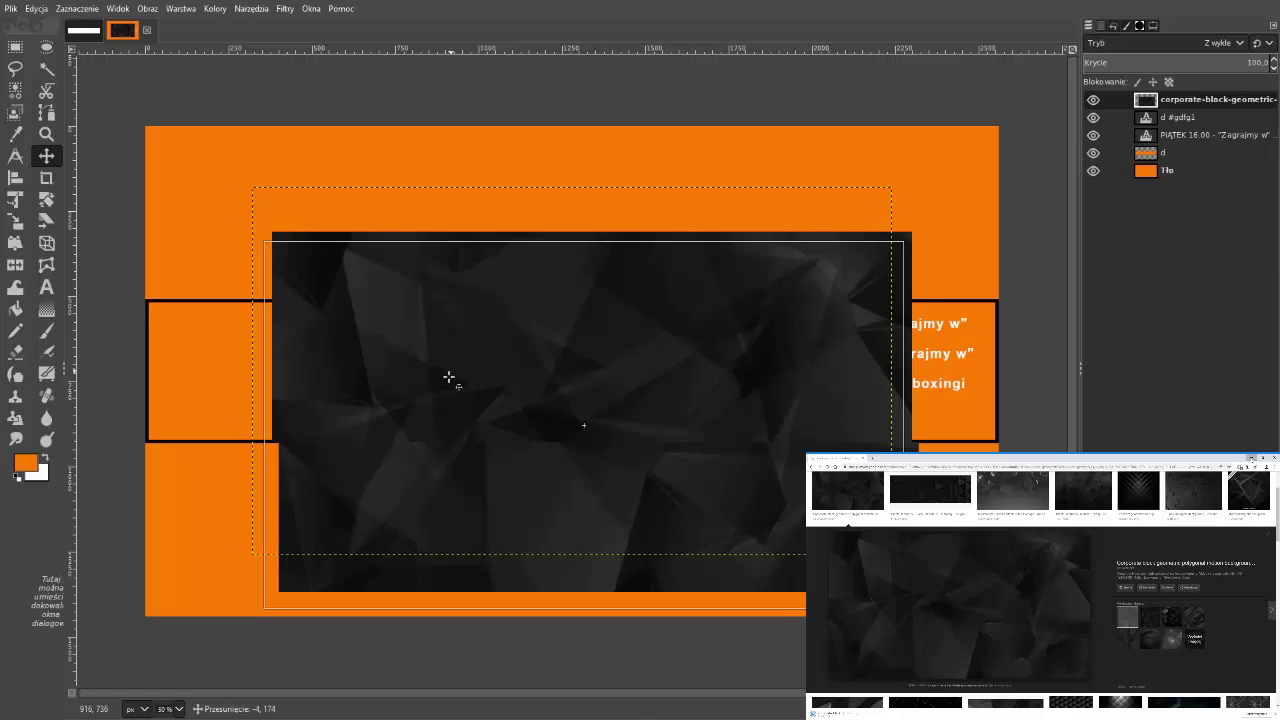
{"action": "key", "text": "ctrl+z"}
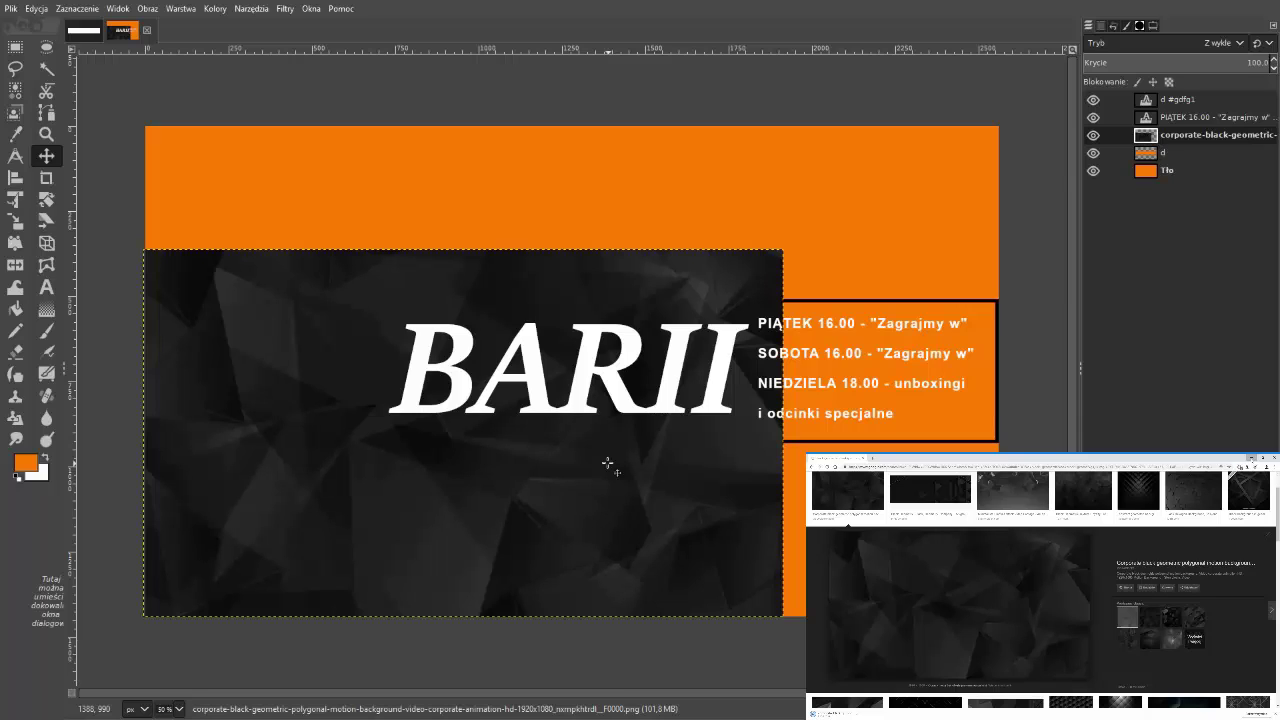
{"action": "key", "text": "ctrl+shift+d"}
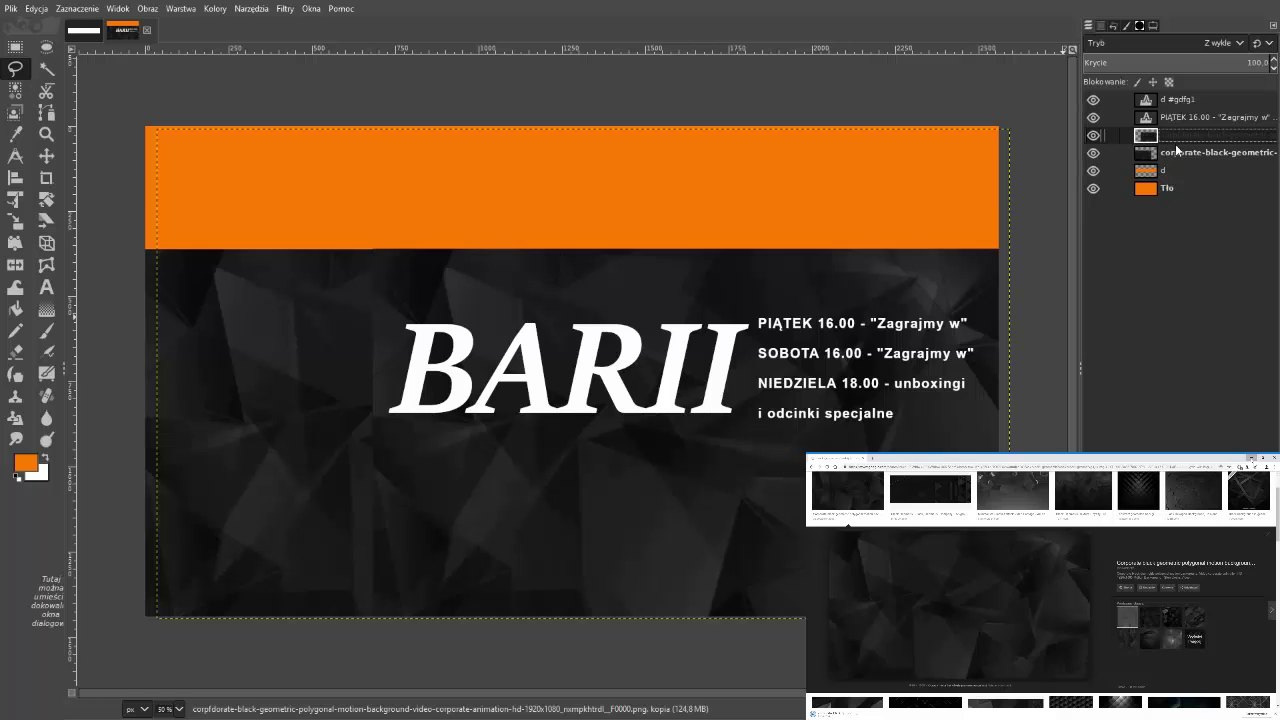
Step: Duplicate the polygon layer over the top orange strip and rearrange the polygon layers in the stack
{"action": "left_click", "coordinate": [1174, 152]}
{"action": "key", "text": "m"}
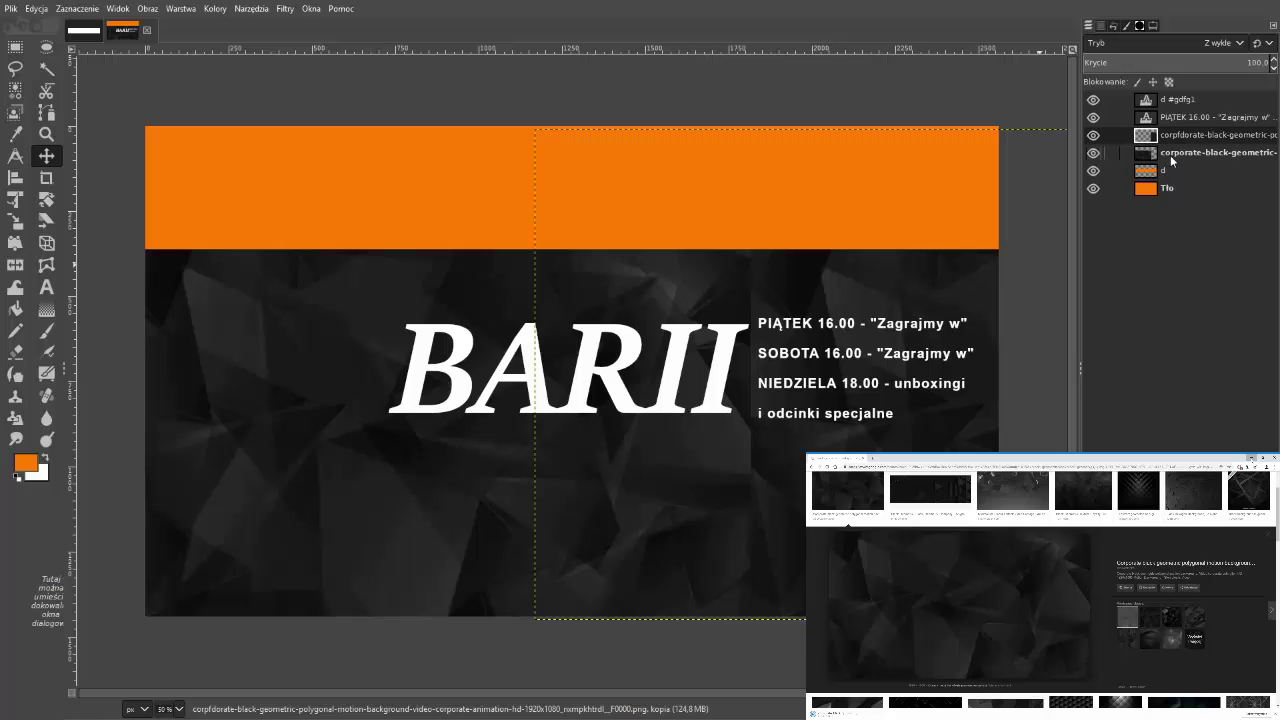
{"action": "key", "text": "ctrl+c"}
{"action": "key", "text": "ctrl+v"}
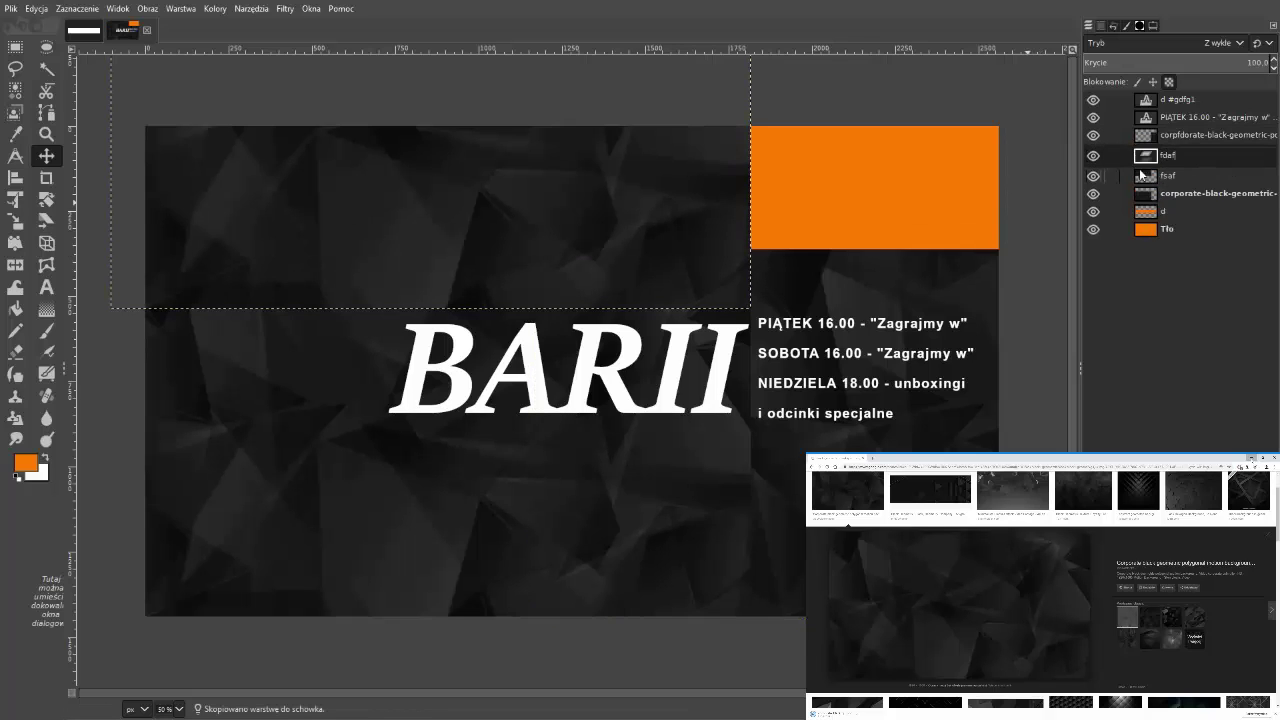
{"action": "mouse_move", "coordinate": [581, 236]}
{"action": "left_mouse_down"}
{"action": "mouse_move", "coordinate": [831, 198]}
{"action": "mouse_move", "coordinate": [841, 209]}
{"action": "left_mouse_up"}
{"action": "left_click", "coordinate": [1146, 206]}
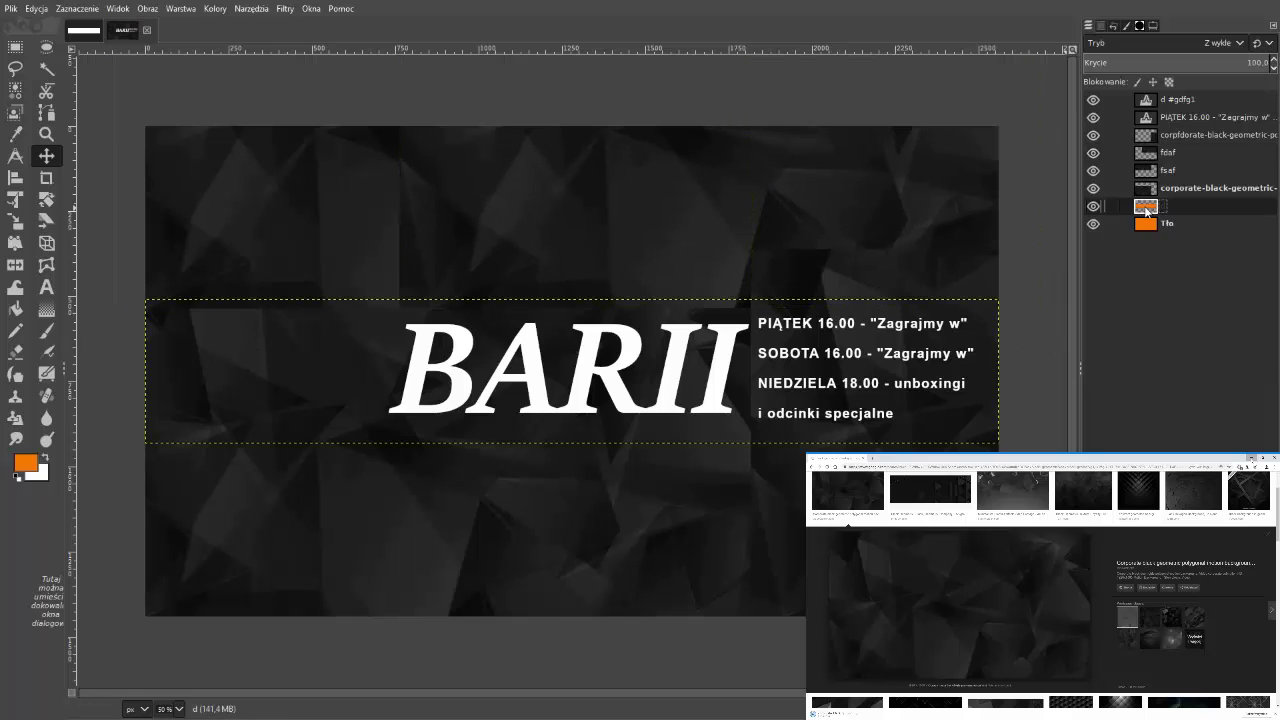
{"action": "left_click_drag", "start_coordinate": [1150, 170], "coordinate": [1146, 140]}
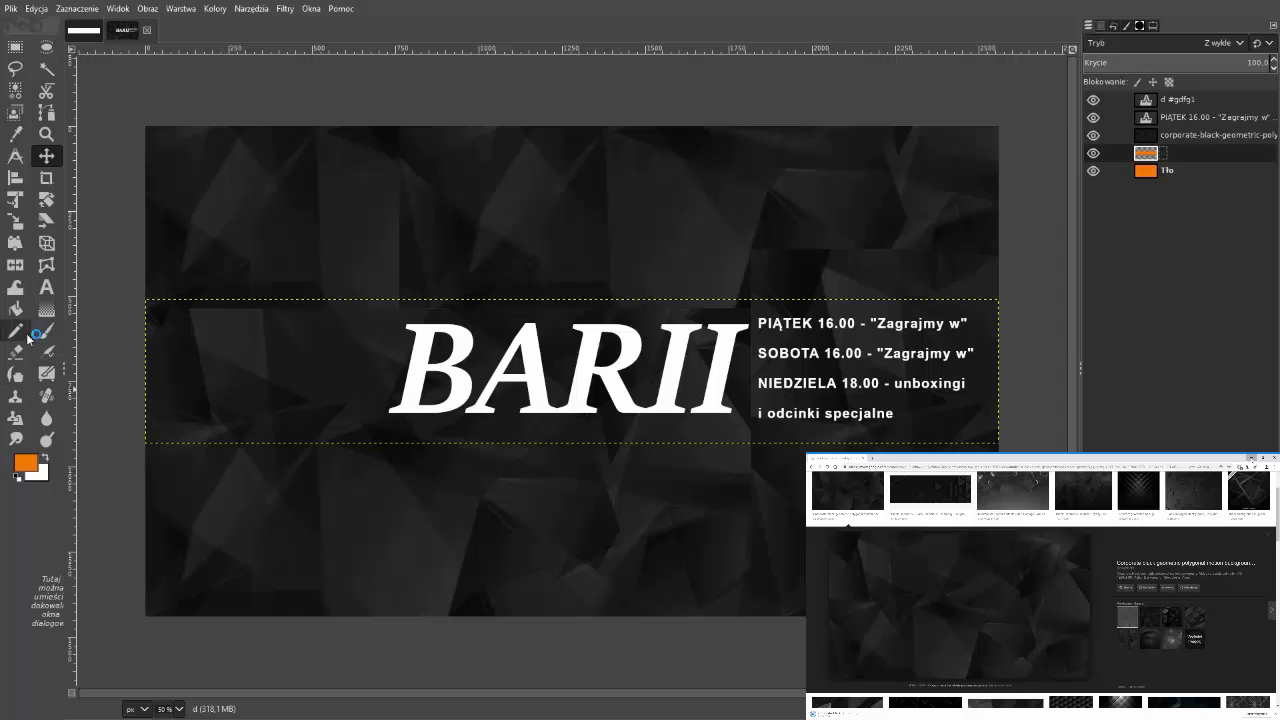
Step: Erase a soft area of the polygon backdrop behind BARII with a ~286 px eraser
{"action": "double_click", "coordinate": [16, 352]}
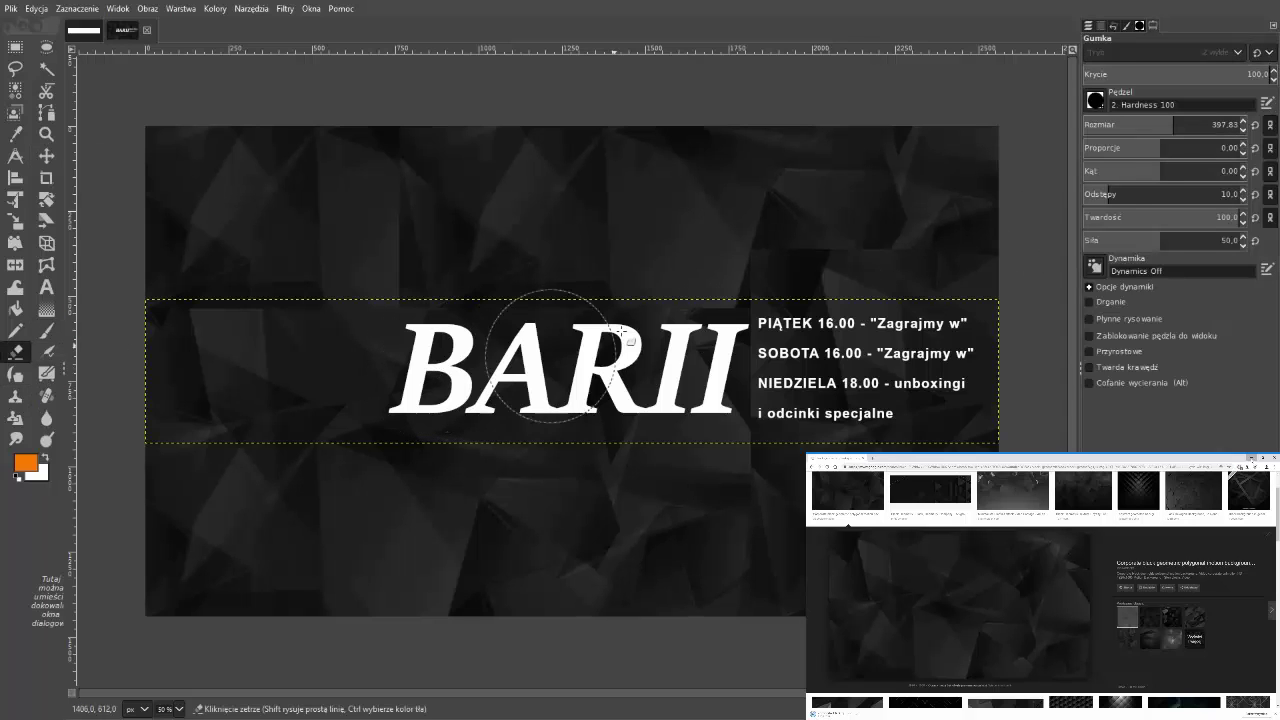
{"action": "key", "text": "ctrl+l"}
{"action": "left_click", "coordinate": [1210, 135]}
{"action": "mouse_move", "coordinate": [385, 365]}
{"action": "left_mouse_down"}
{"action": "mouse_move", "coordinate": [622, 388]}
{"action": "mouse_move", "coordinate": [474, 393]}
{"action": "left_mouse_up"}
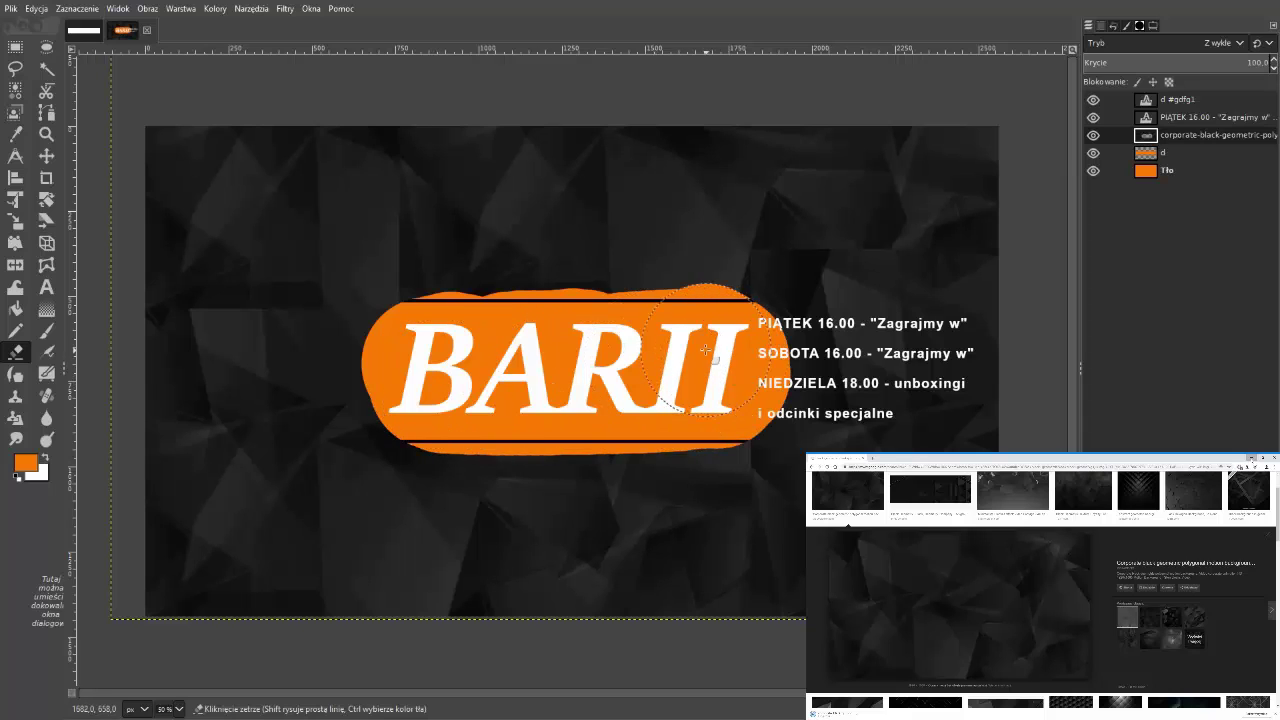
{"action": "key", "text": "ctrl+z"}
{"action": "key", "text": "ctrl+z"}
{"action": "double_click", "coordinate": [16, 352]}
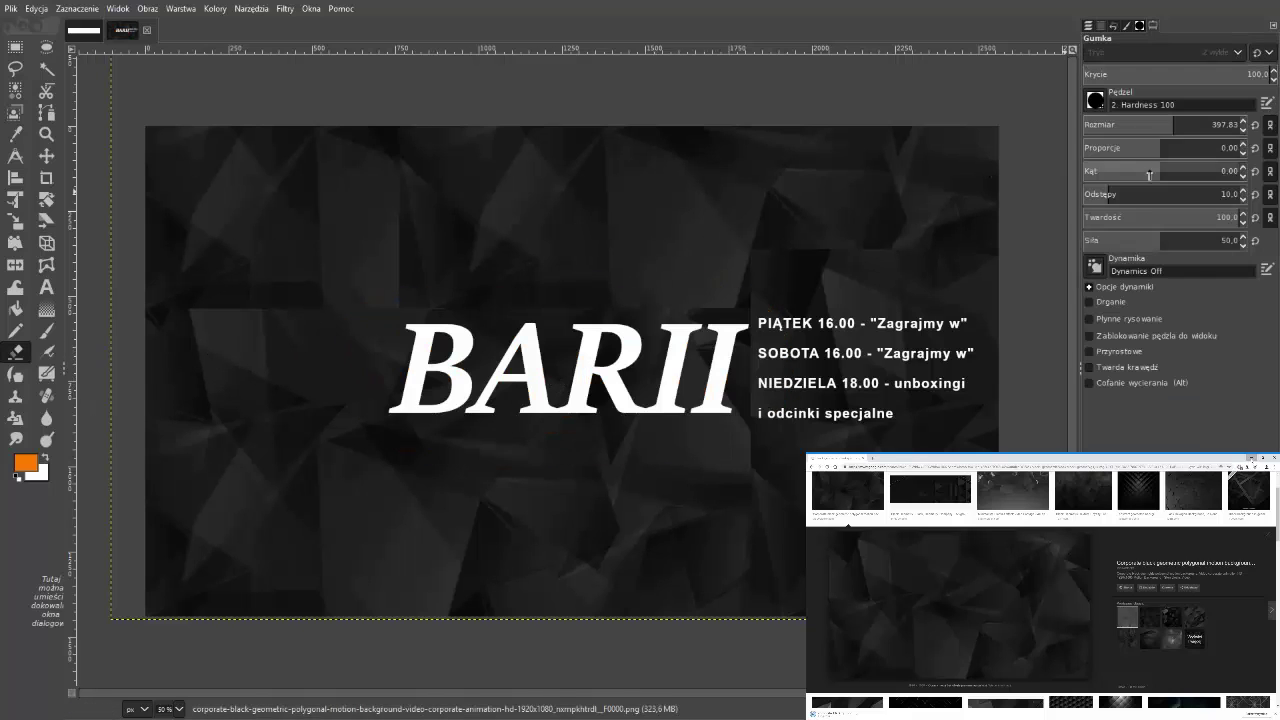
{"action": "left_click_drag", "start_coordinate": [1110, 124], "coordinate": [1157, 124]}
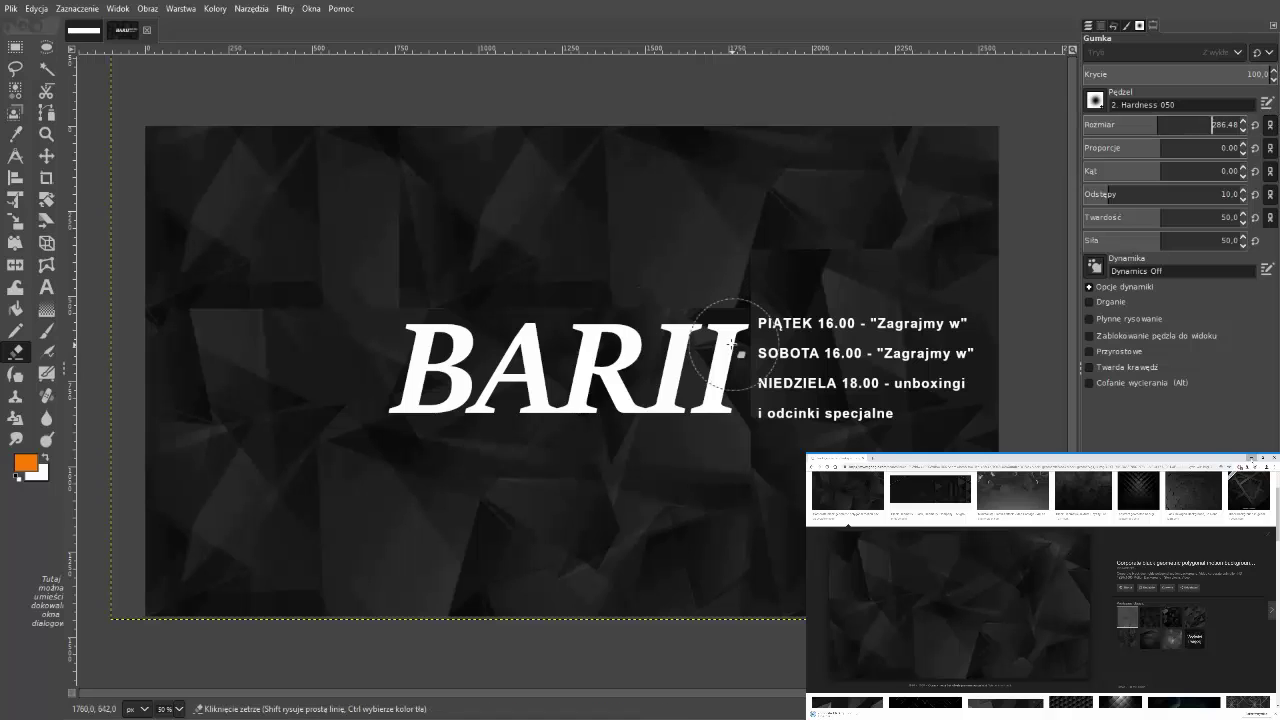
{"action": "mouse_move", "coordinate": [730, 350]}
{"action": "left_mouse_down"}
{"action": "mouse_move", "coordinate": [420, 370]}
{"action": "mouse_move", "coordinate": [737, 357]}
{"action": "mouse_move", "coordinate": [747, 306]}
{"action": "left_mouse_up"}
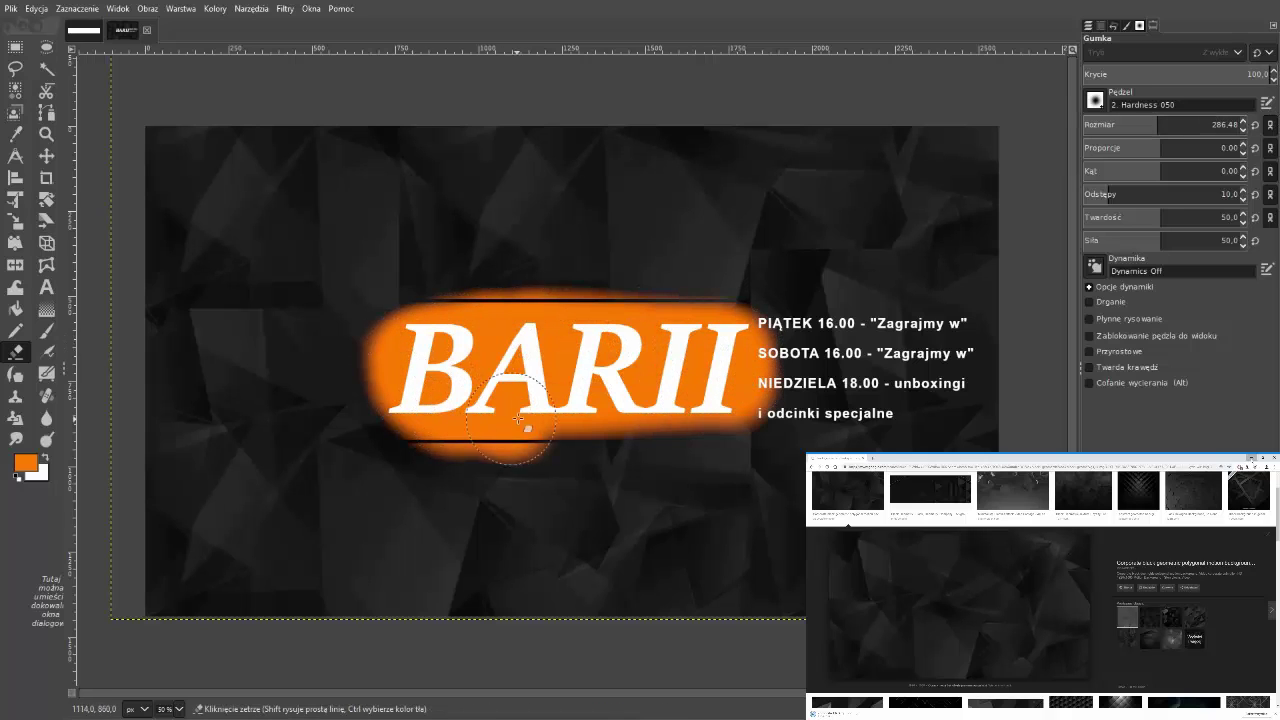
Step: Hide the polygon backdrop and text layers, swap colours, and select band layer d
{"action": "left_click", "coordinate": [1127, 25]}
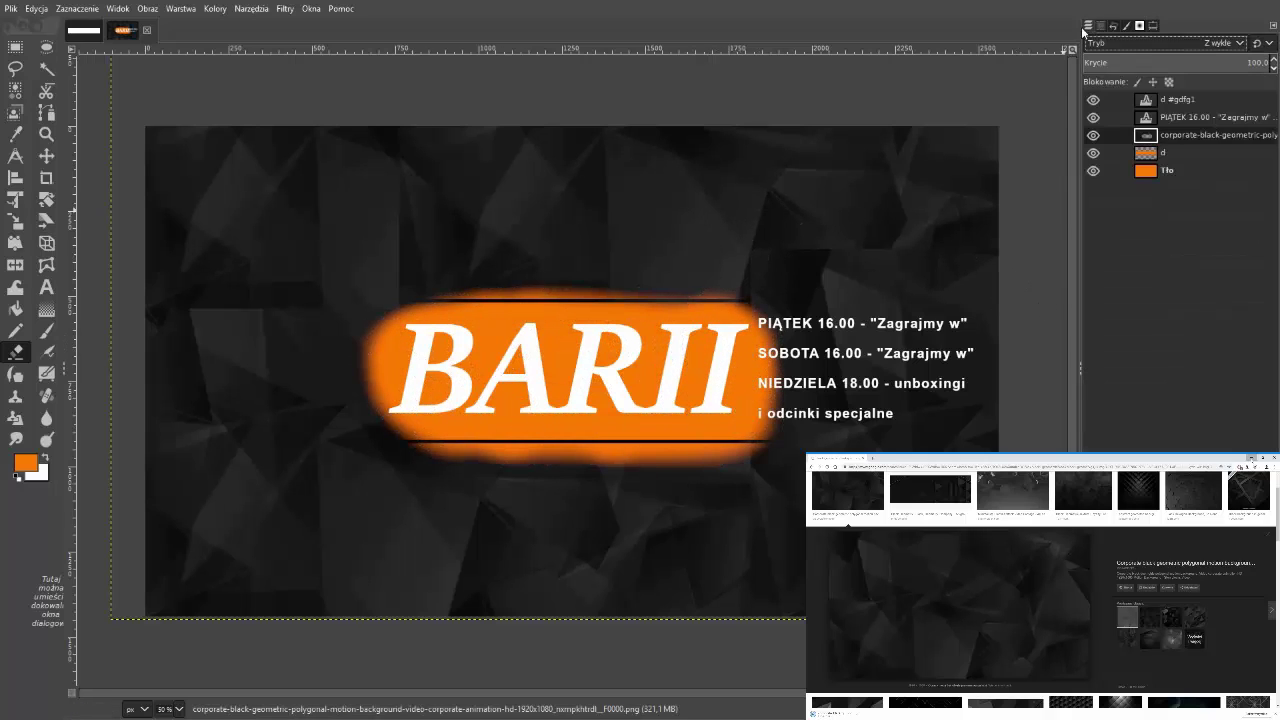
{"action": "left_click", "coordinate": [1145, 171]}
{"action": "left_click", "coordinate": [1093, 134]}
{"action": "left_click_drag", "start_coordinate": [1093, 117], "coordinate": [1093, 99]}
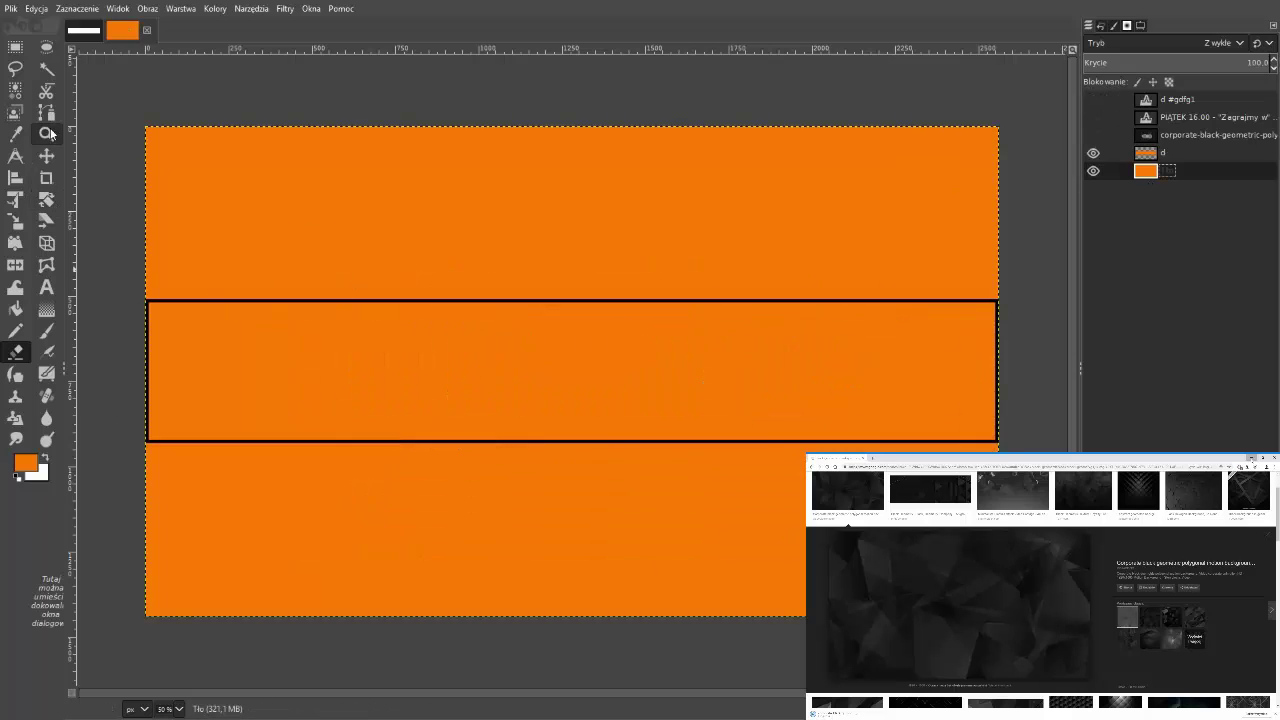
{"action": "key", "text": "Page_Up"}
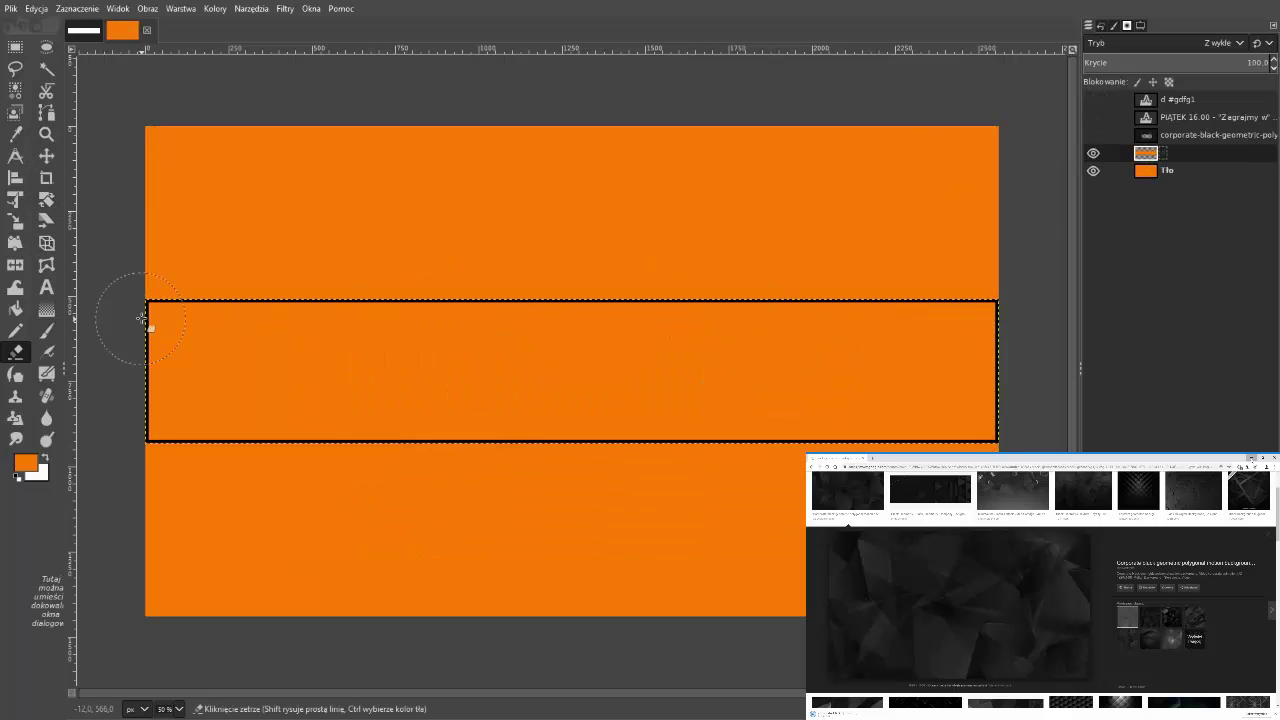
{"action": "left_click", "coordinate": [44, 459]}
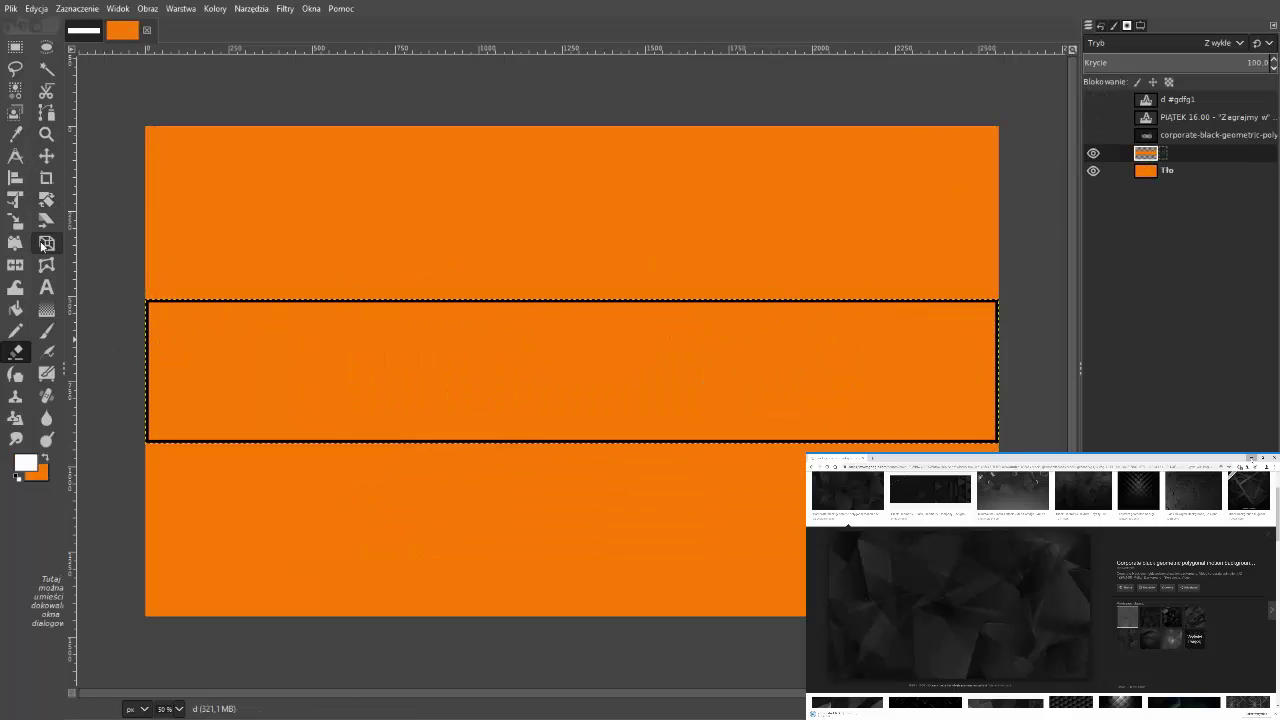
Step: Bucket-fill the orange background and band d black, re-show the upper layers, and cover the glow lines
{"action": "left_click", "coordinate": [15, 309]}
{"action": "scroll", "coordinate": [243, 323], "scroll_direction": "up", "scroll_amount": 3}
{"action": "scroll", "coordinate": [330, 280], "scroll_direction": "down", "scroll_amount": 2}
{"action": "scroll", "coordinate": [324, 278], "scroll_direction": "down", "scroll_amount": 1}
{"action": "key", "text": "Page_Down"}
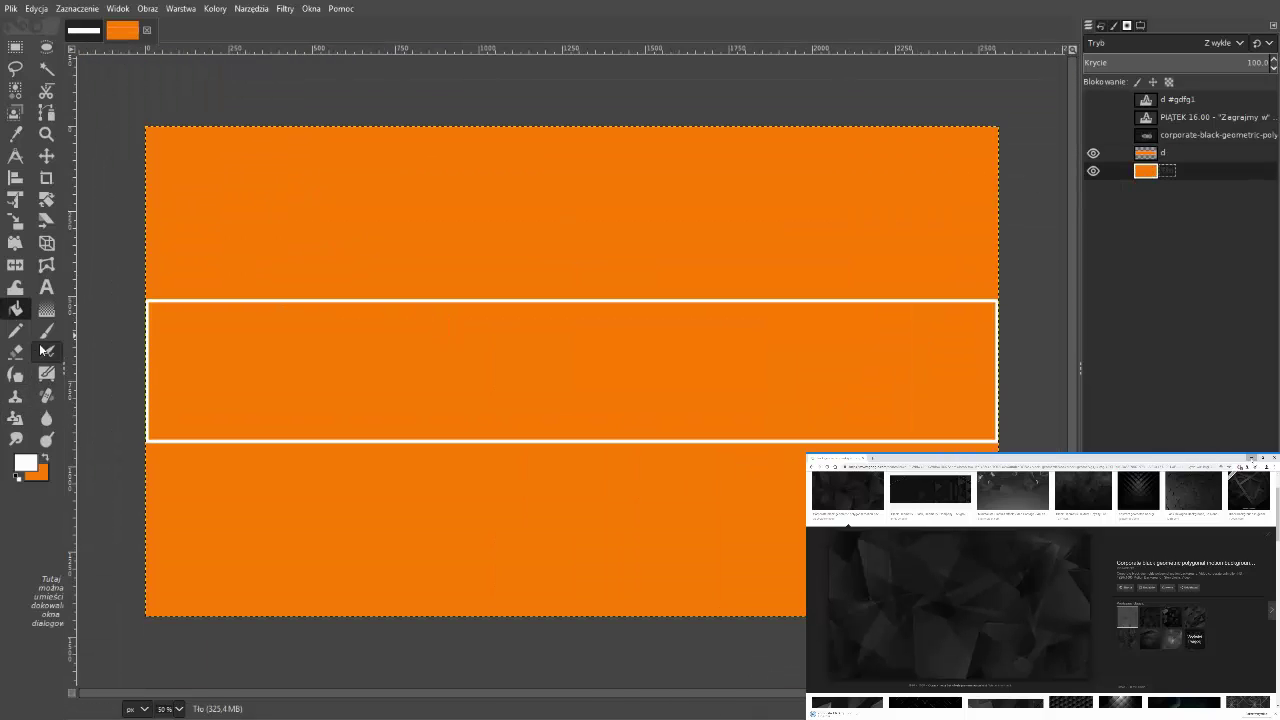
{"action": "left_click", "coordinate": [364, 343]}
{"action": "key", "text": "Page_Up"}
{"action": "left_click", "coordinate": [756, 390]}
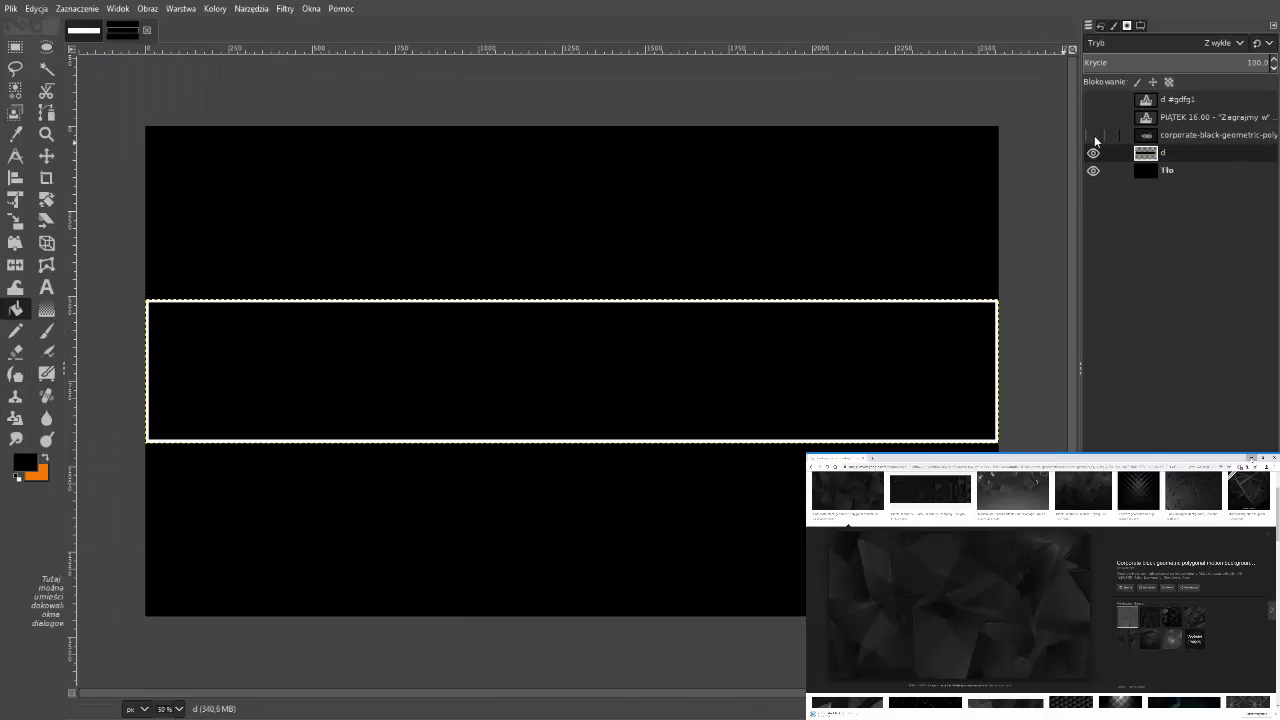
{"action": "left_click_drag", "start_coordinate": [1093, 138], "coordinate": [1093, 99]}
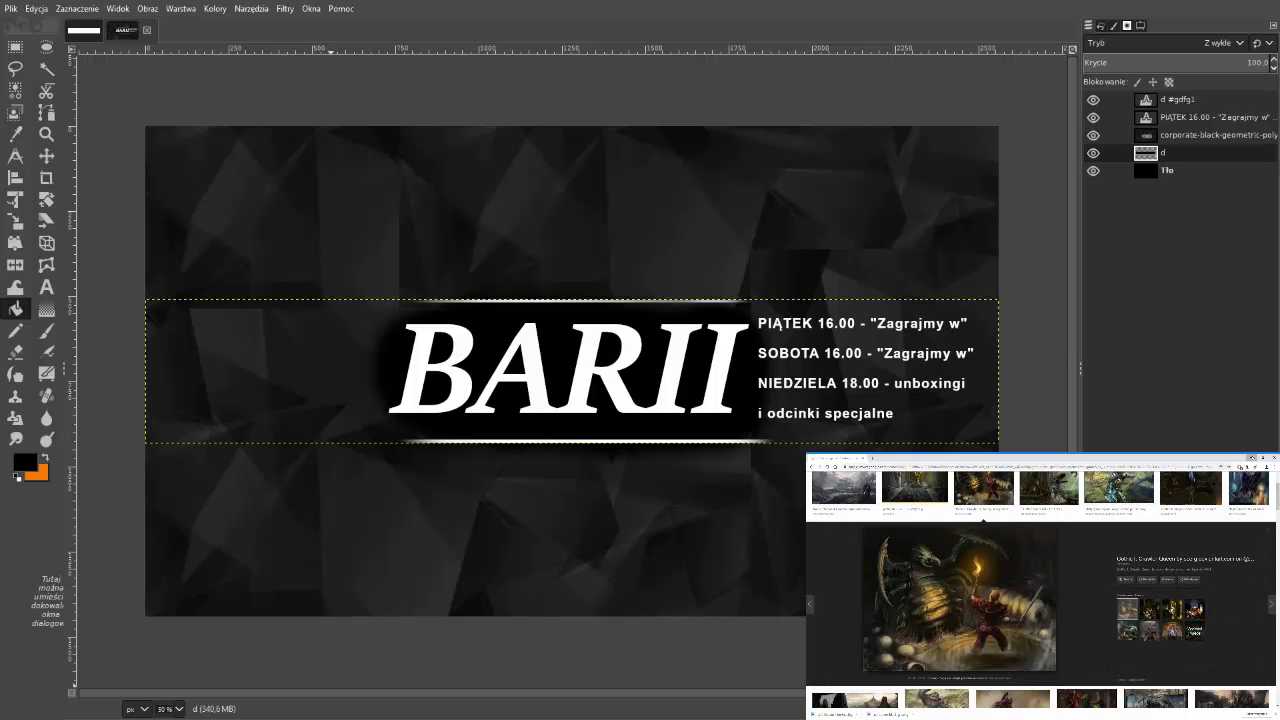
{"action": "left_click", "coordinate": [1138, 152]}
{"action": "left_click", "coordinate": [443, 442]}
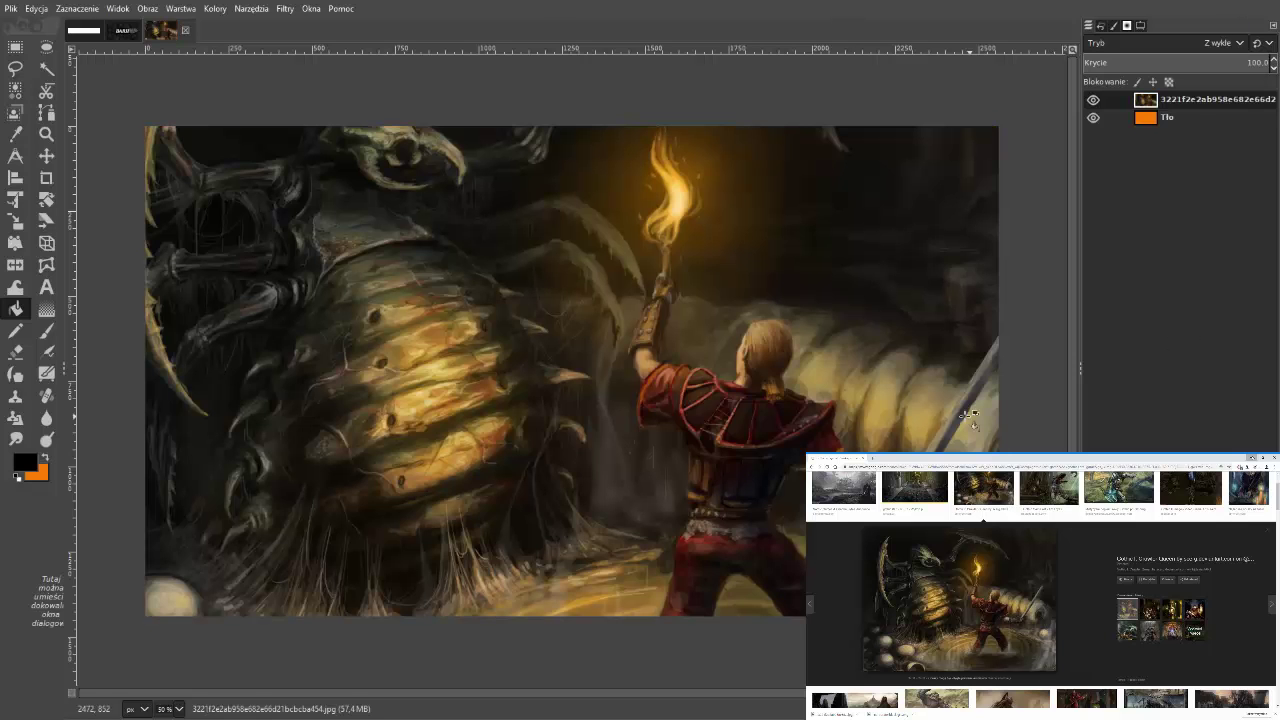
Step: Shift the fantasy painting up-left and outline the monster's scythe and lower body
{"action": "left_click", "coordinate": [46, 155]}
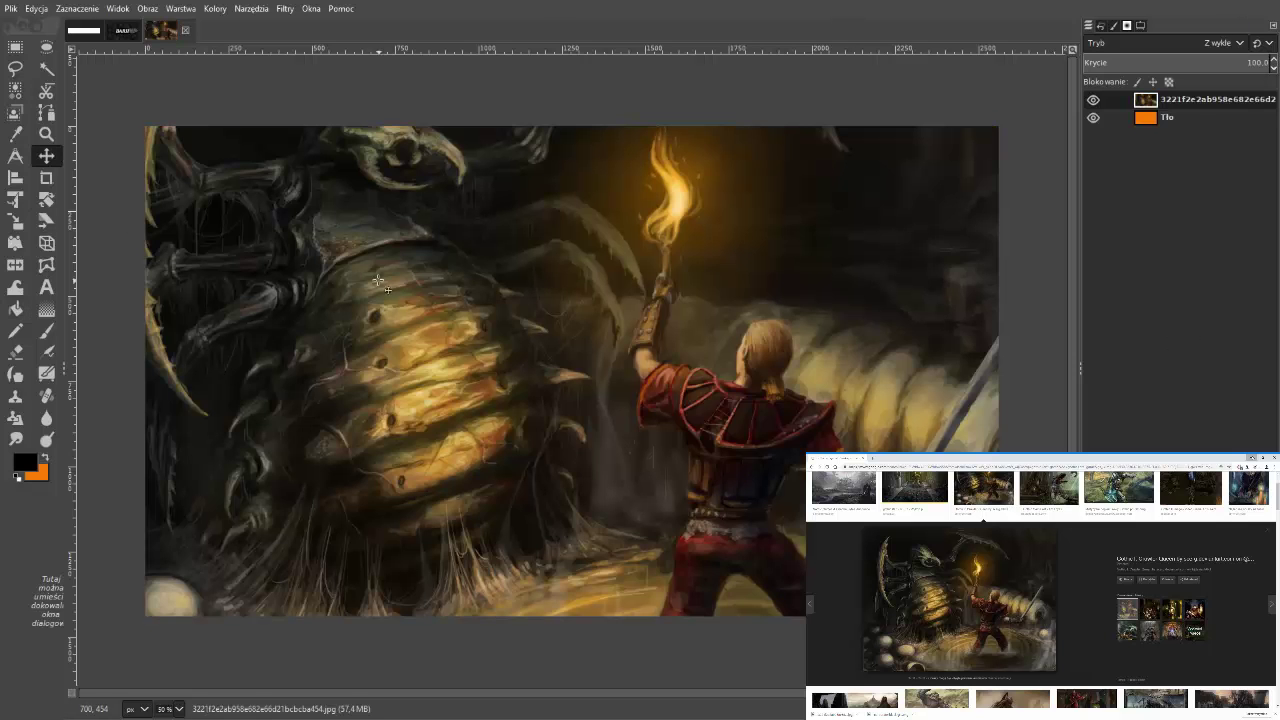
{"action": "mouse_move", "coordinate": [625, 408]}
{"action": "left_mouse_down"}
{"action": "mouse_move", "coordinate": [416, 270]}
{"action": "mouse_move", "coordinate": [479, 318]}
{"action": "left_mouse_up"}
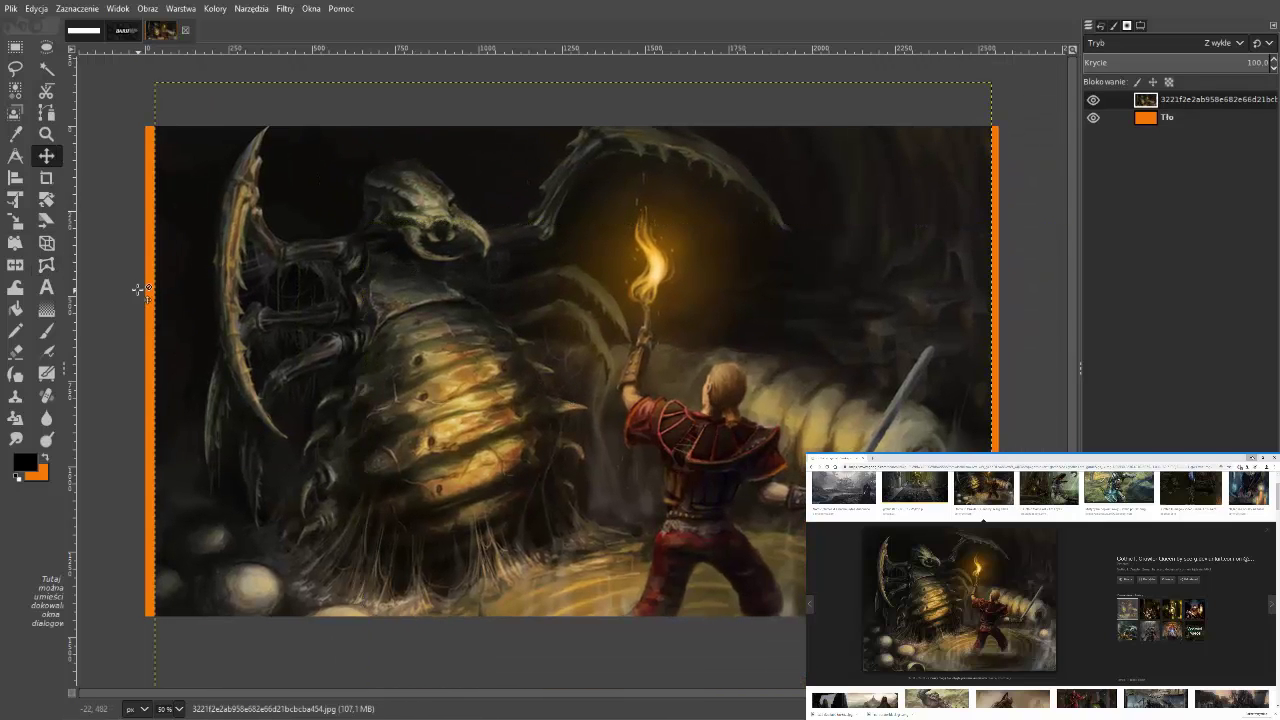
{"action": "left_click", "coordinate": [15, 67]}
{"action": "left_click_drag", "start_coordinate": [265, 129], "coordinate": [217, 217]}
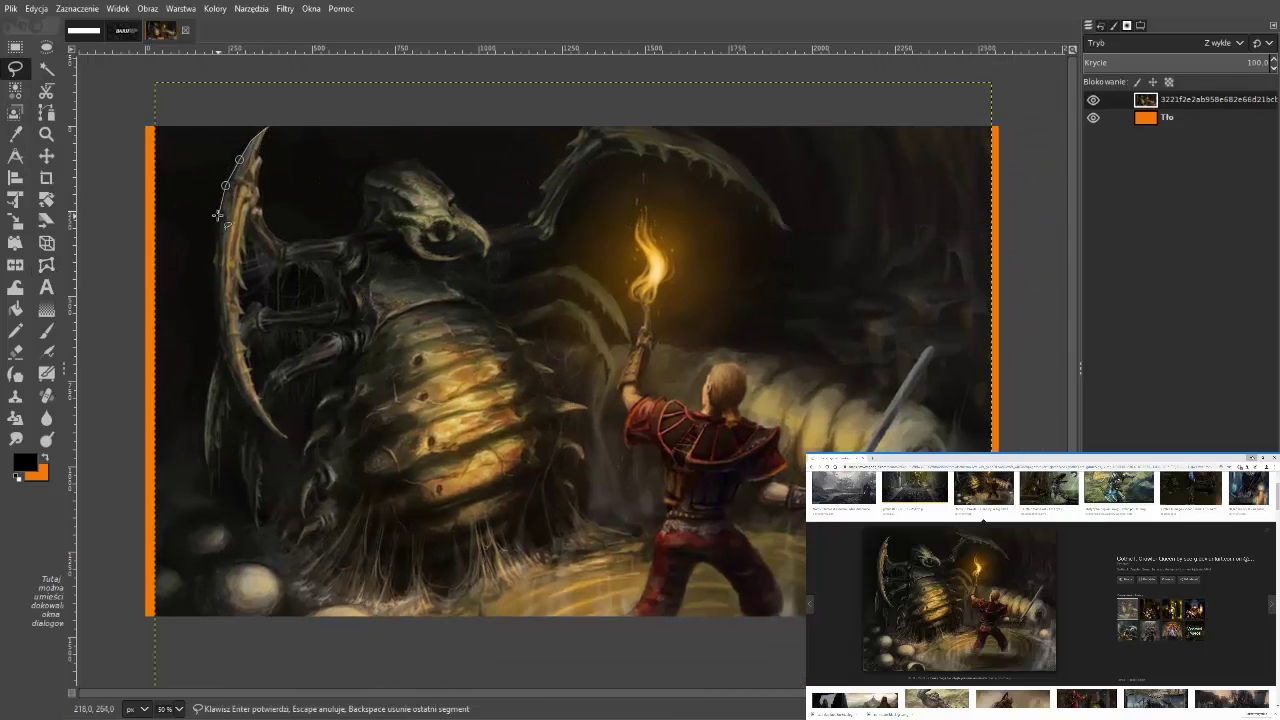
{"action": "left_click", "coordinate": [212, 252]}
{"action": "left_click", "coordinate": [205, 390]}
{"action": "left_click", "coordinate": [203, 487]}
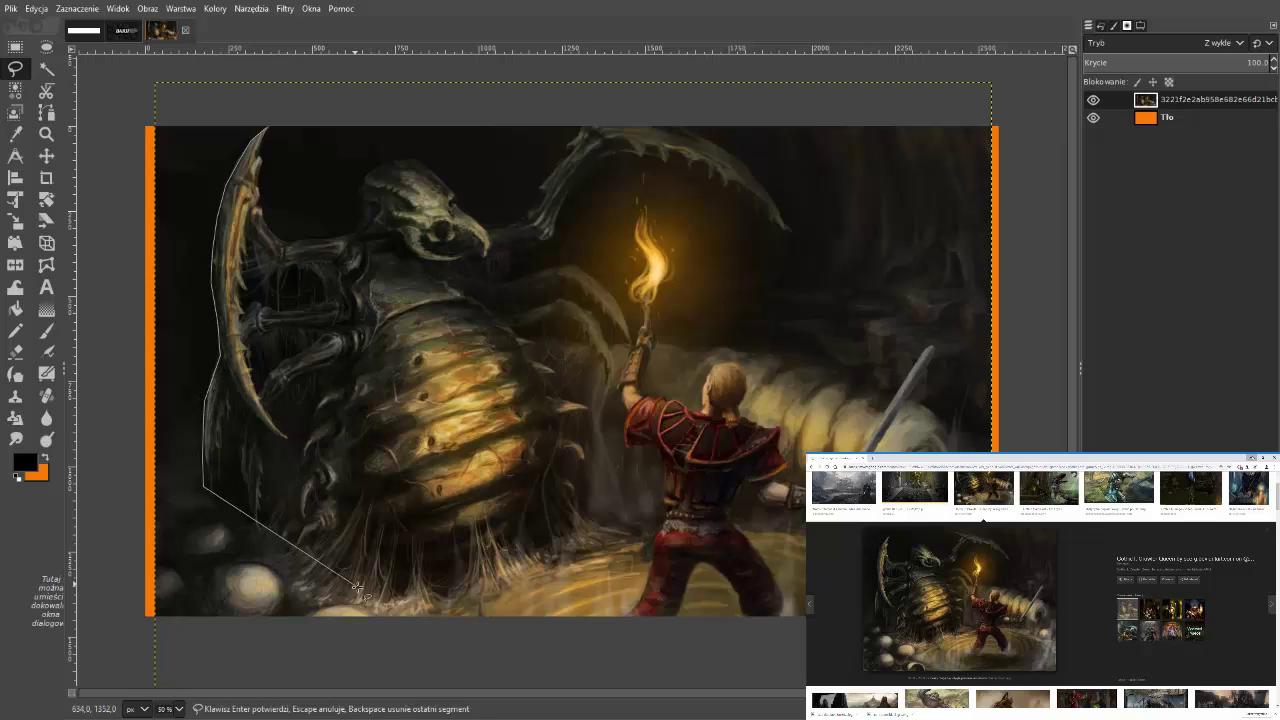
{"action": "left_click", "coordinate": [360, 598]}
{"action": "left_click", "coordinate": [565, 563]}
{"action": "left_click", "coordinate": [605, 500]}
{"action": "left_click", "coordinate": [597, 425]}
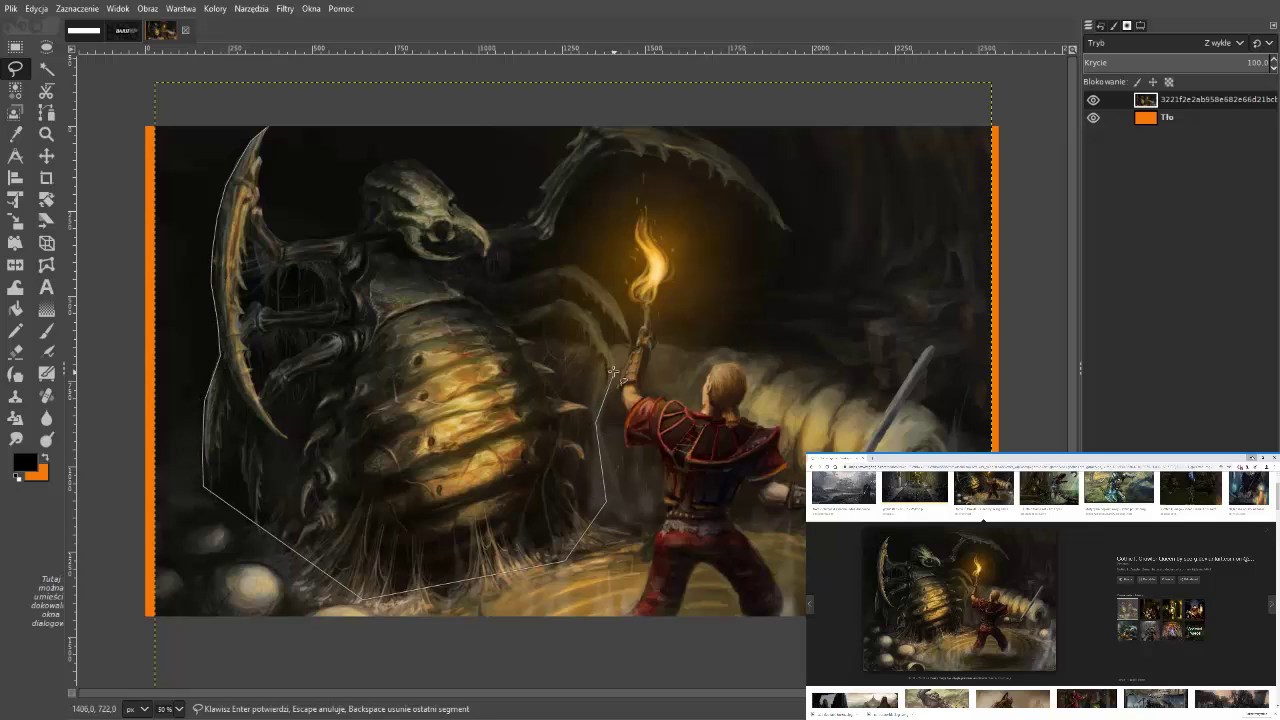
Step: Complete the outline over the scythe blade and skull, then delete the painting around the monster
{"action": "left_click", "coordinate": [550, 243]}
{"action": "left_click", "coordinate": [614, 157]}
{"action": "left_click", "coordinate": [790, 235]}
{"action": "left_click", "coordinate": [745, 158]}
{"action": "left_click", "coordinate": [652, 127]}
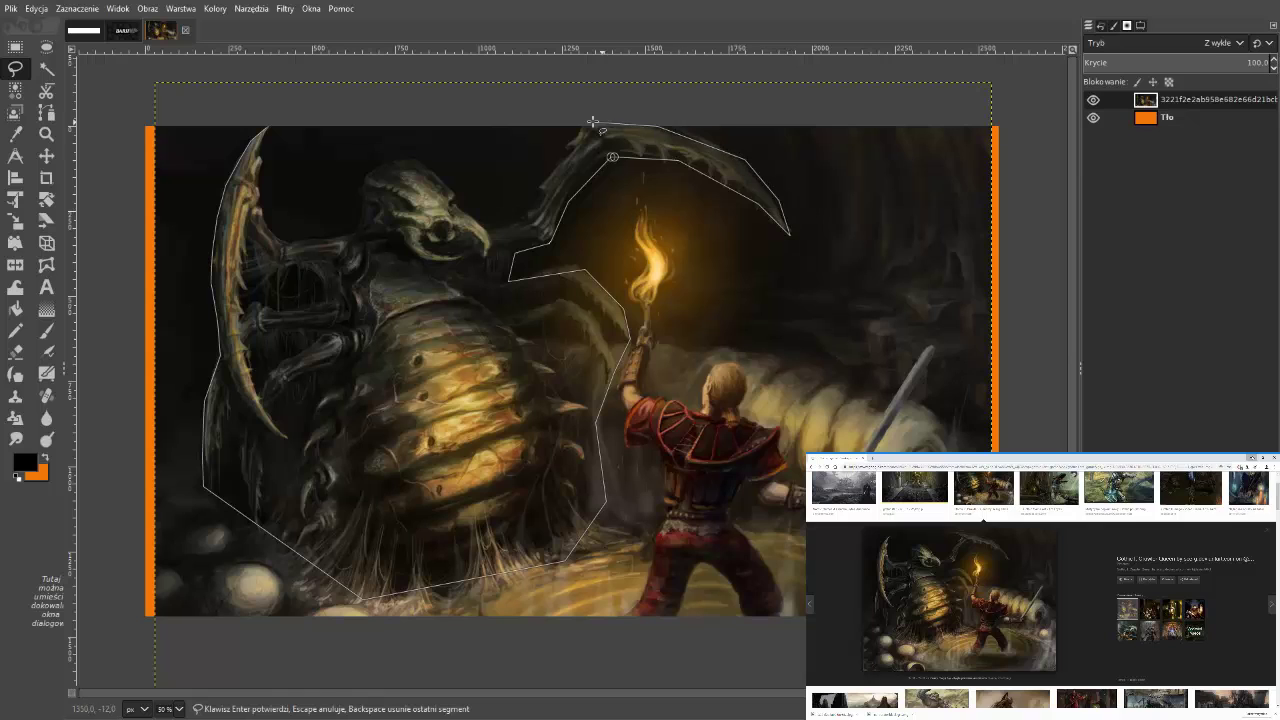
{"action": "left_click", "coordinate": [583, 124]}
{"action": "left_click", "coordinate": [568, 202]}
{"action": "left_click", "coordinate": [400, 160]}
{"action": "left_click", "coordinate": [373, 164]}
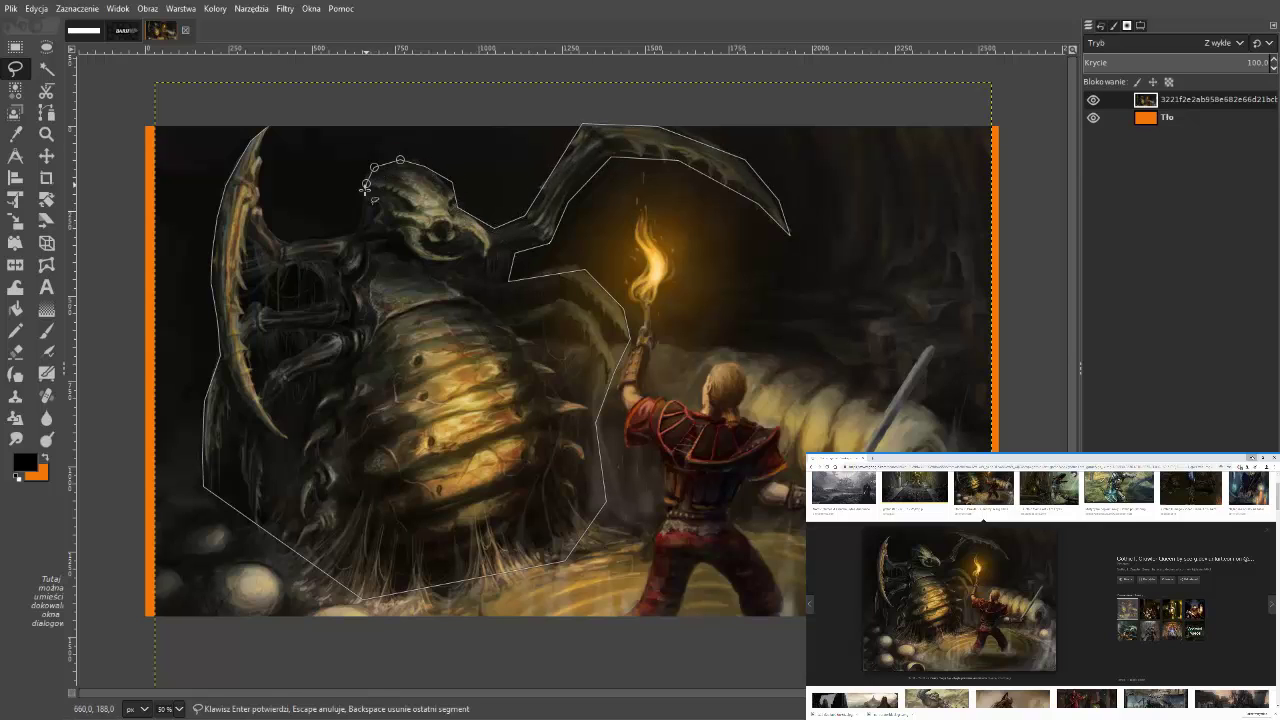
{"action": "left_click", "coordinate": [346, 232]}
{"action": "left_click", "coordinate": [295, 243]}
{"action": "left_click", "coordinate": [262, 210]}
{"action": "left_click", "coordinate": [256, 170]}
{"action": "left_click", "coordinate": [267, 130]}
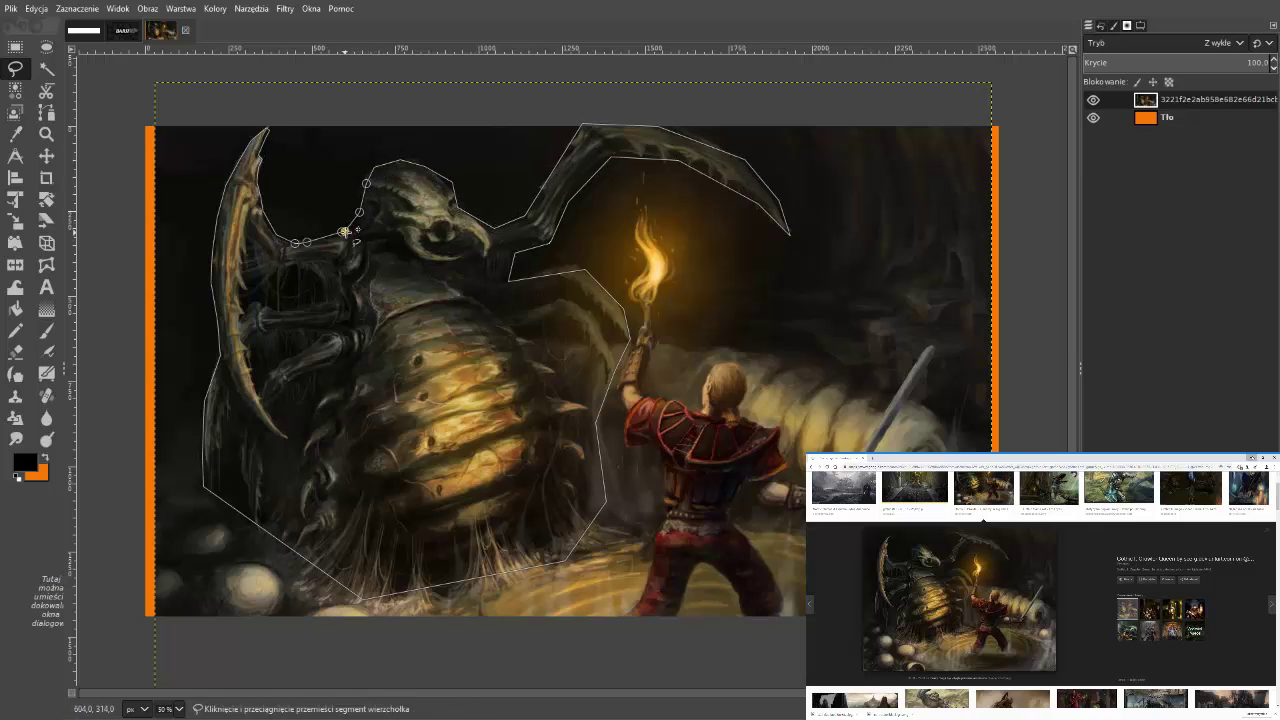
{"action": "key", "text": "Return"}
{"action": "key", "text": "Delete"}
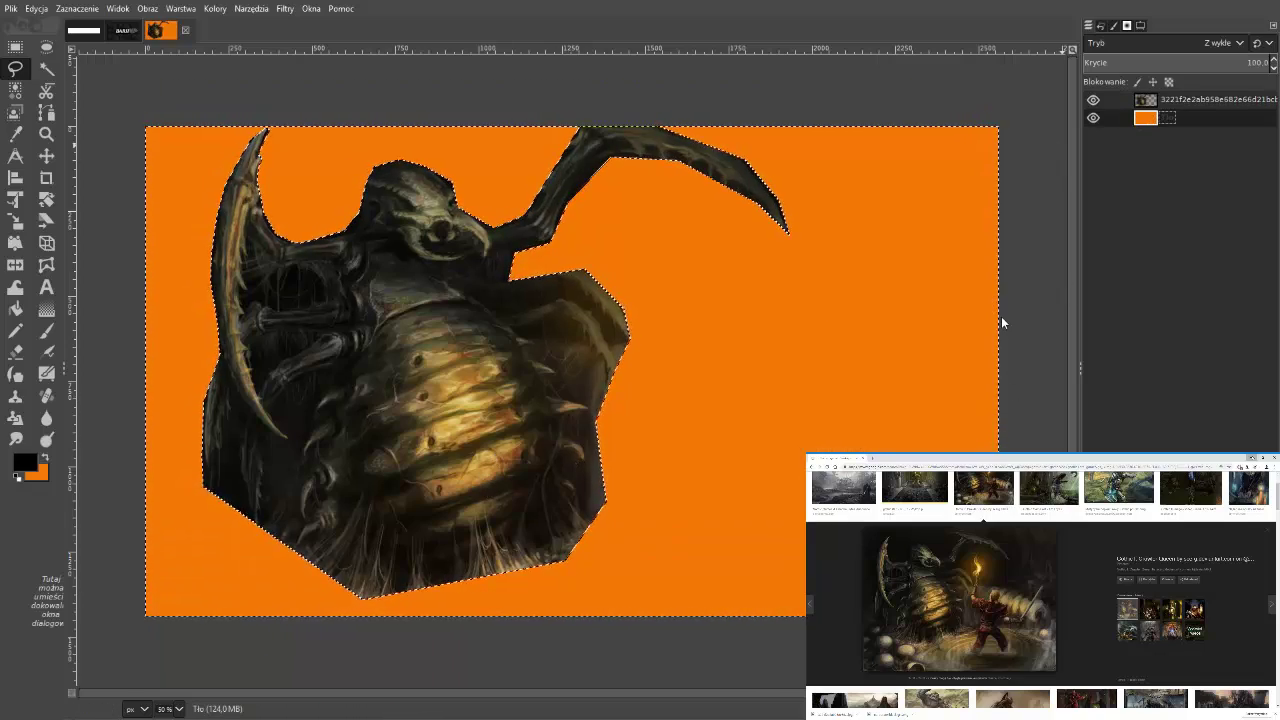
Step: Remove the orange backdrop, move the banner's empty layer to the top, and undo a stray orange fill
{"action": "key", "text": "ctrl+z"}
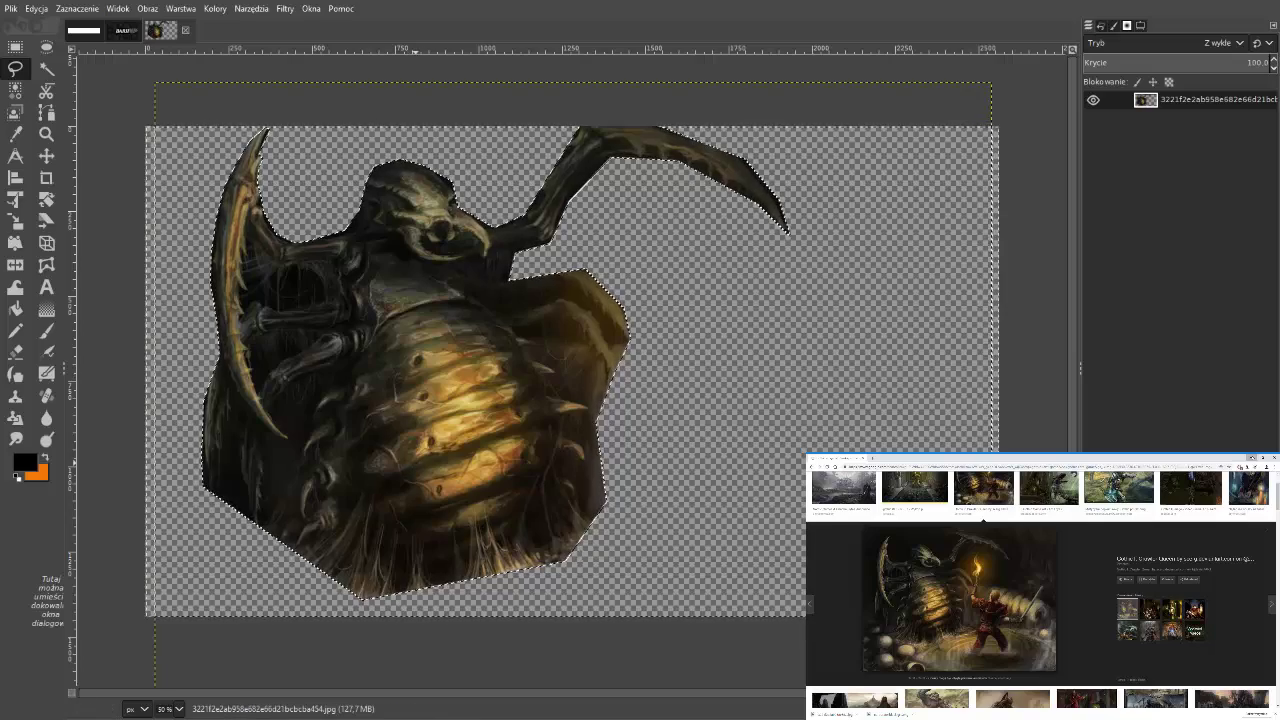
{"action": "key", "text": "alt+2"}
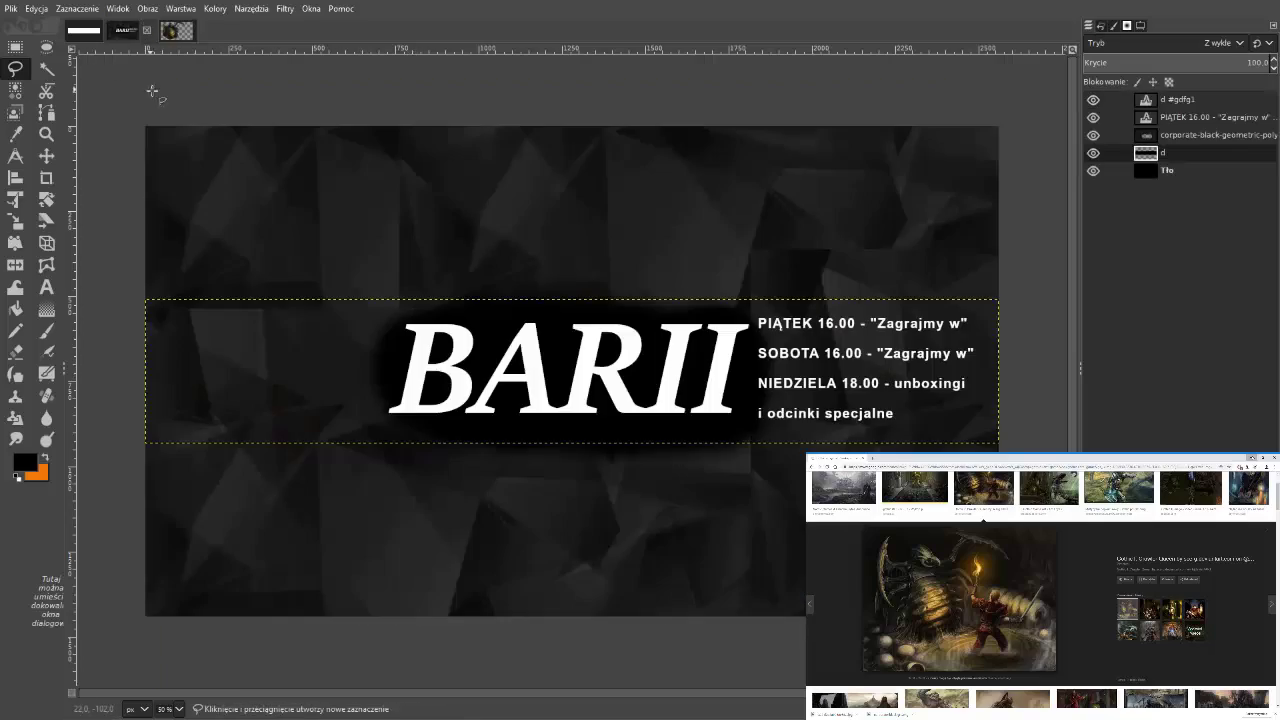
{"action": "left_click_drag", "start_coordinate": [1146, 152], "coordinate": [1140, 100]}
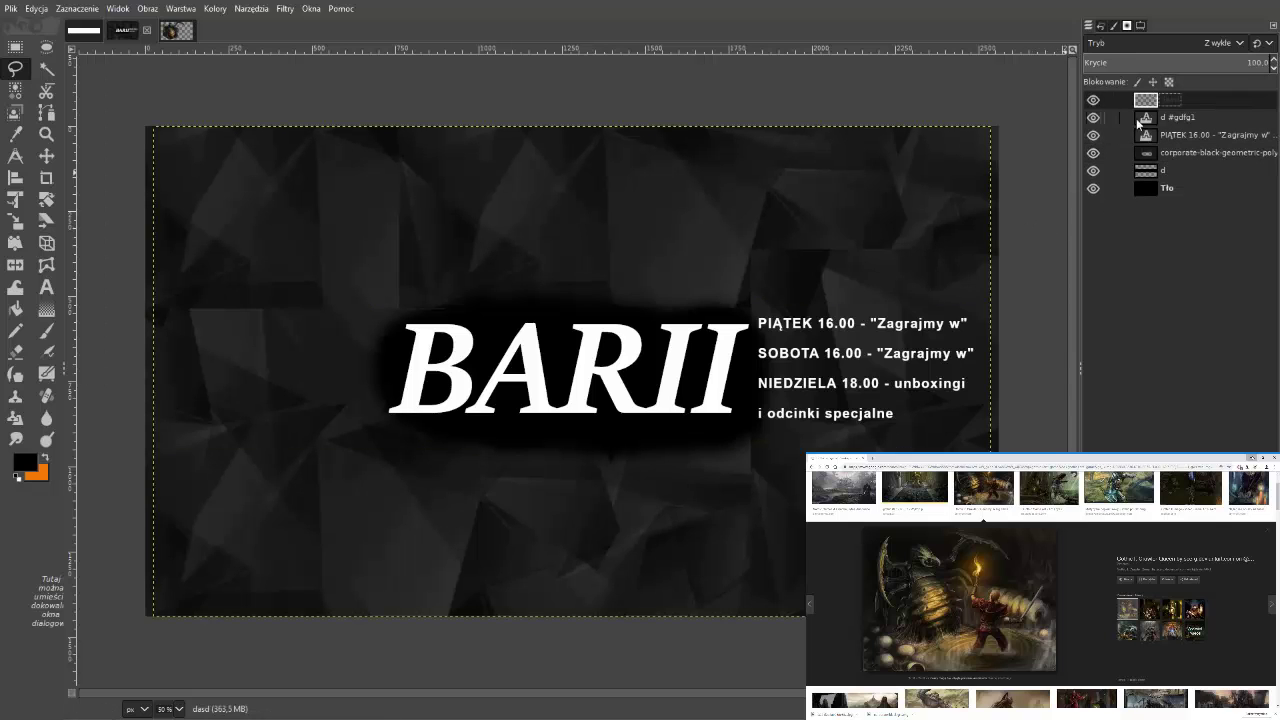
{"action": "key", "text": "ctrl+period"}
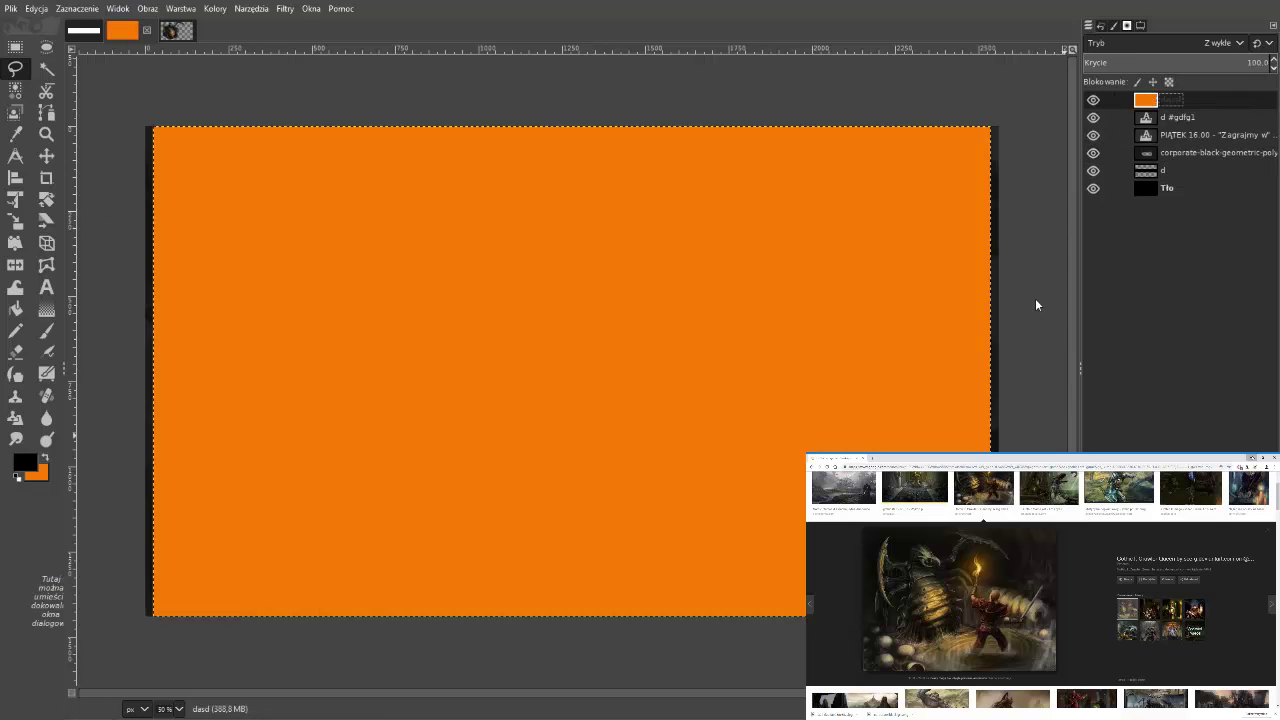
{"action": "key", "text": "ctrl+z"}
{"action": "key", "text": "ctrl+z"}
{"action": "key", "text": "ctrl+z"}
{"action": "key", "text": "ctrl+z"}
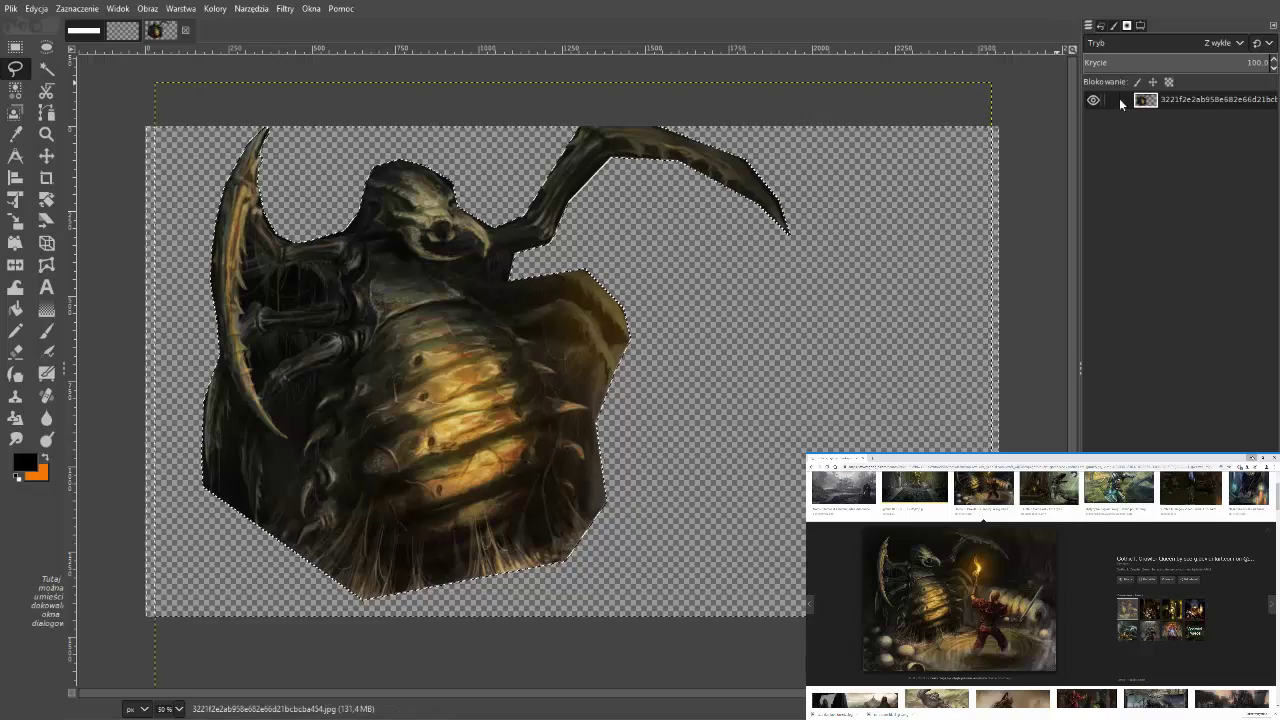
{"action": "double_click", "coordinate": [1190, 99]}
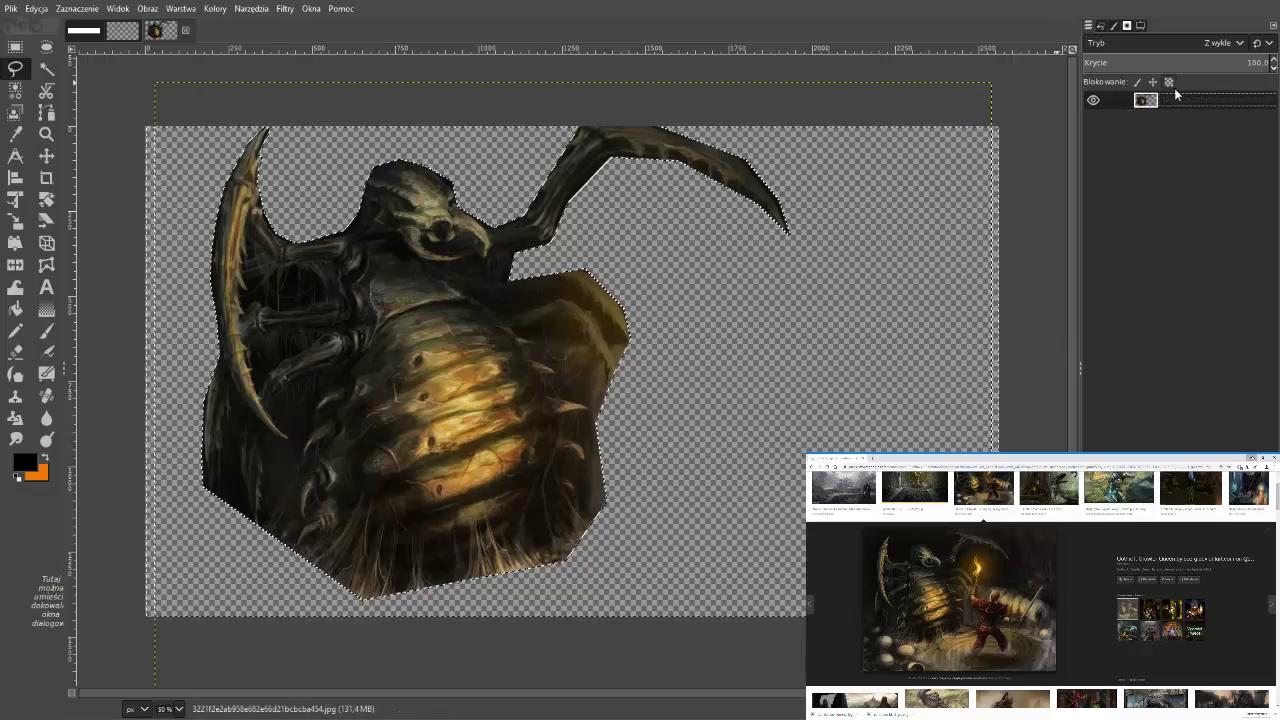
{"action": "key", "text": "ctrl+Page_Down"}
{"action": "key", "text": "ctrl+Page_Down"}
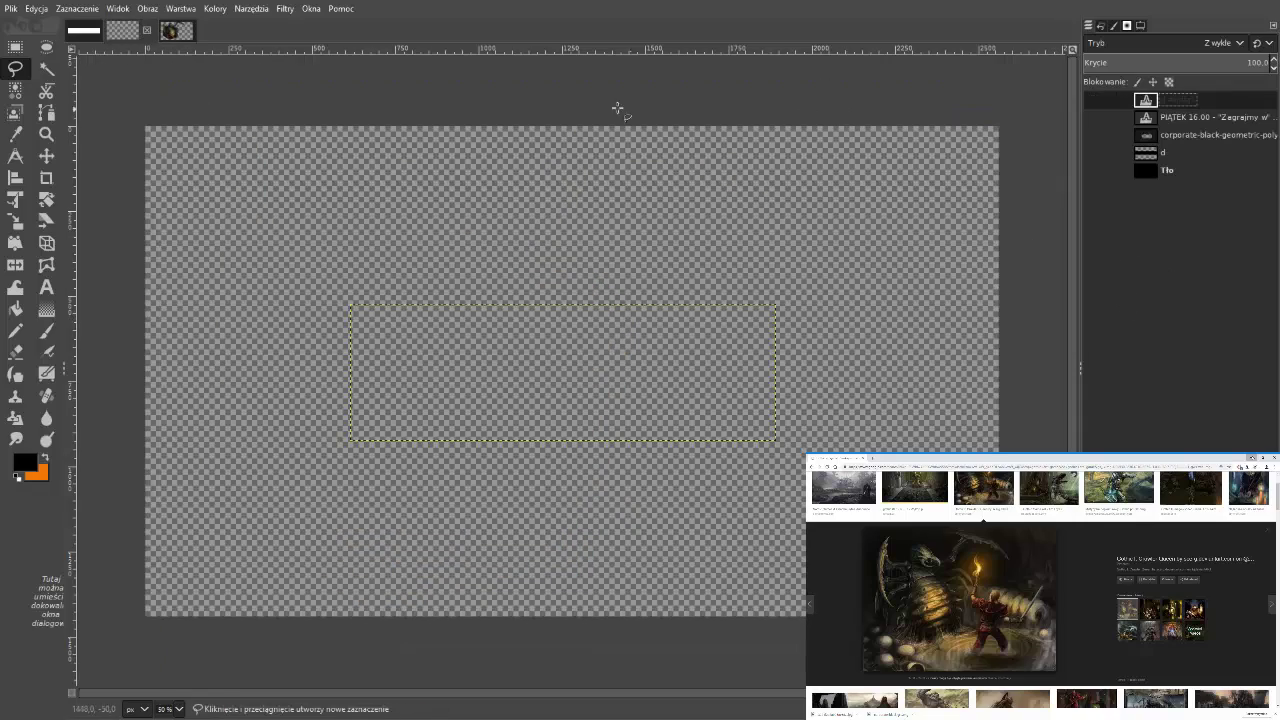
Step: Paste the monster as a new banner layer, re-show schedule and background, and position it
{"action": "key", "text": "ctrl+v"}
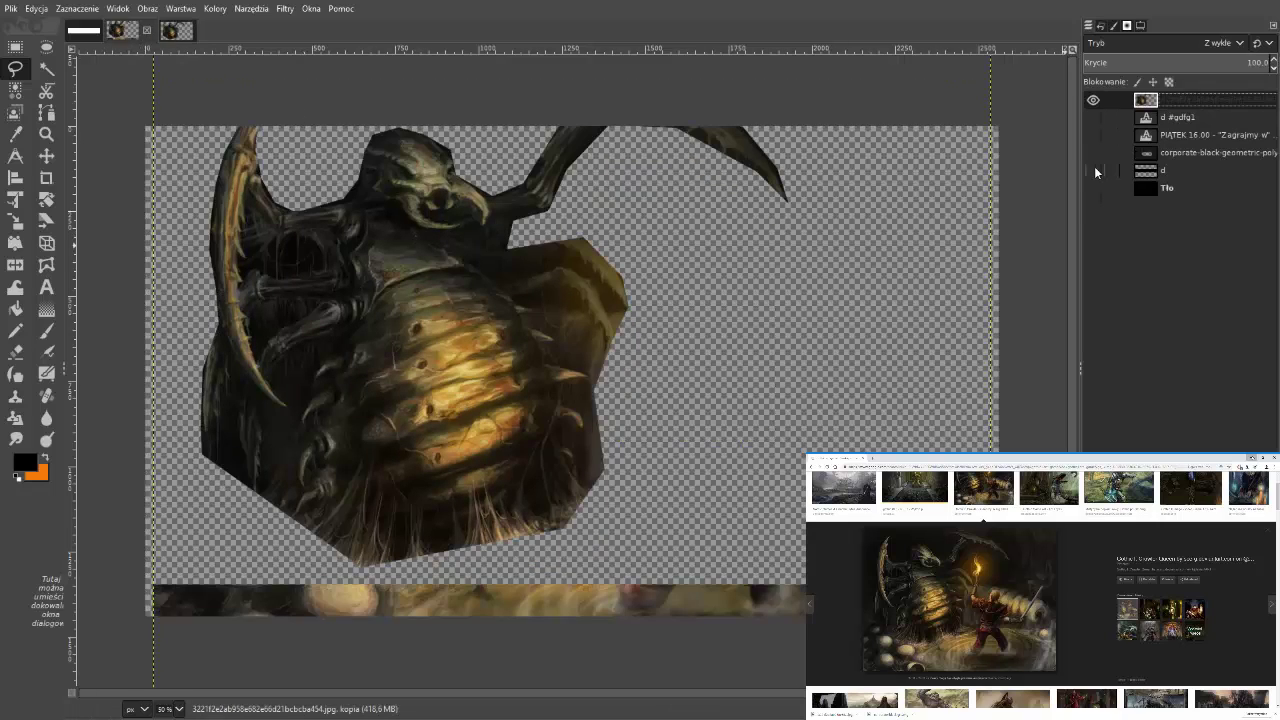
{"action": "left_click", "coordinate": [1093, 135]}
{"action": "left_click", "coordinate": [1093, 152]}
{"action": "key", "text": "m"}
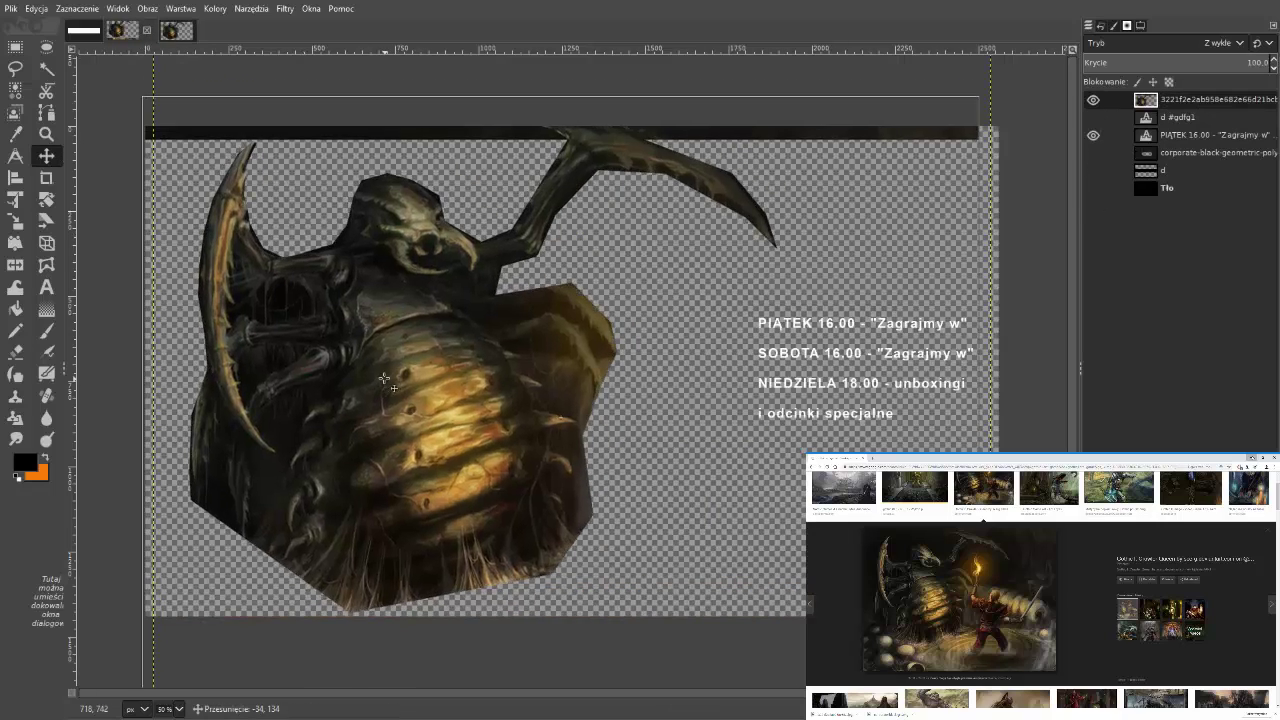
{"action": "left_click_drag", "start_coordinate": [404, 319], "coordinate": [377, 362]}
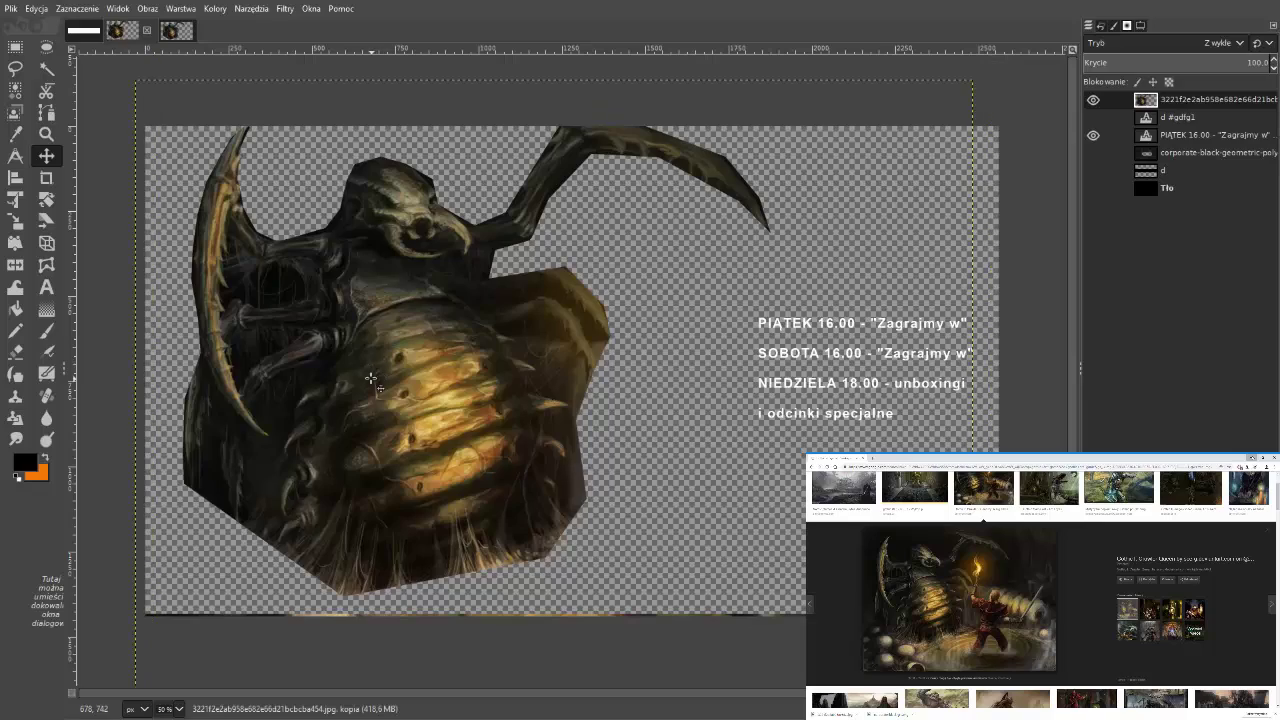
{"action": "key", "text": "alt+3"}
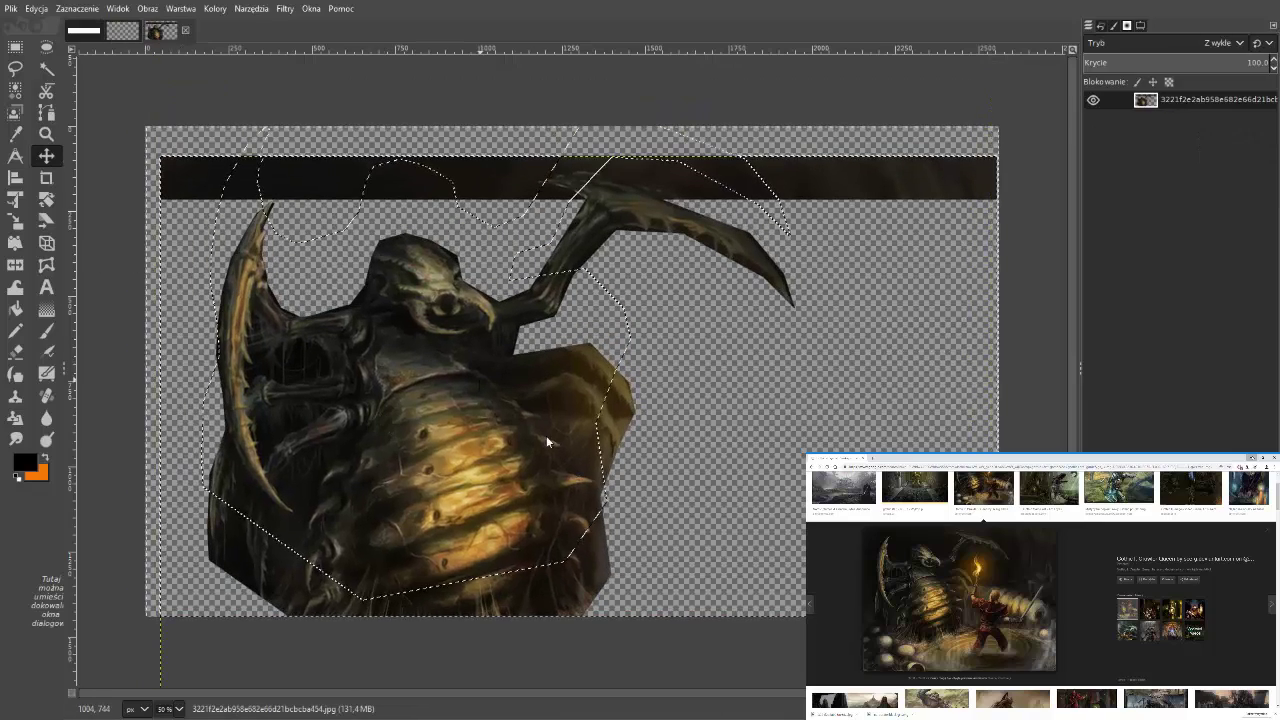
Step: Delete the leftover dark strips at the top and bottom of the monster cutout
{"action": "key", "text": "ctrl+shift+a"}
{"action": "key", "text": "f"}
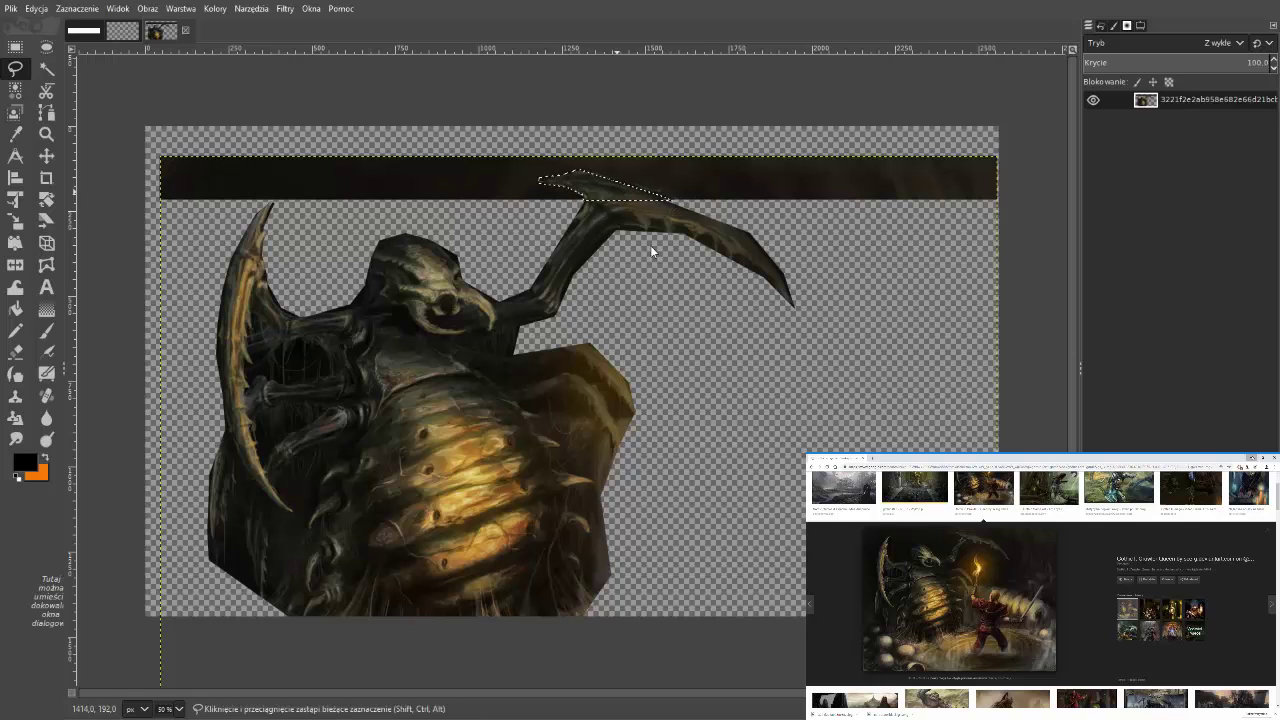
{"action": "left_click", "coordinate": [587, 199]}
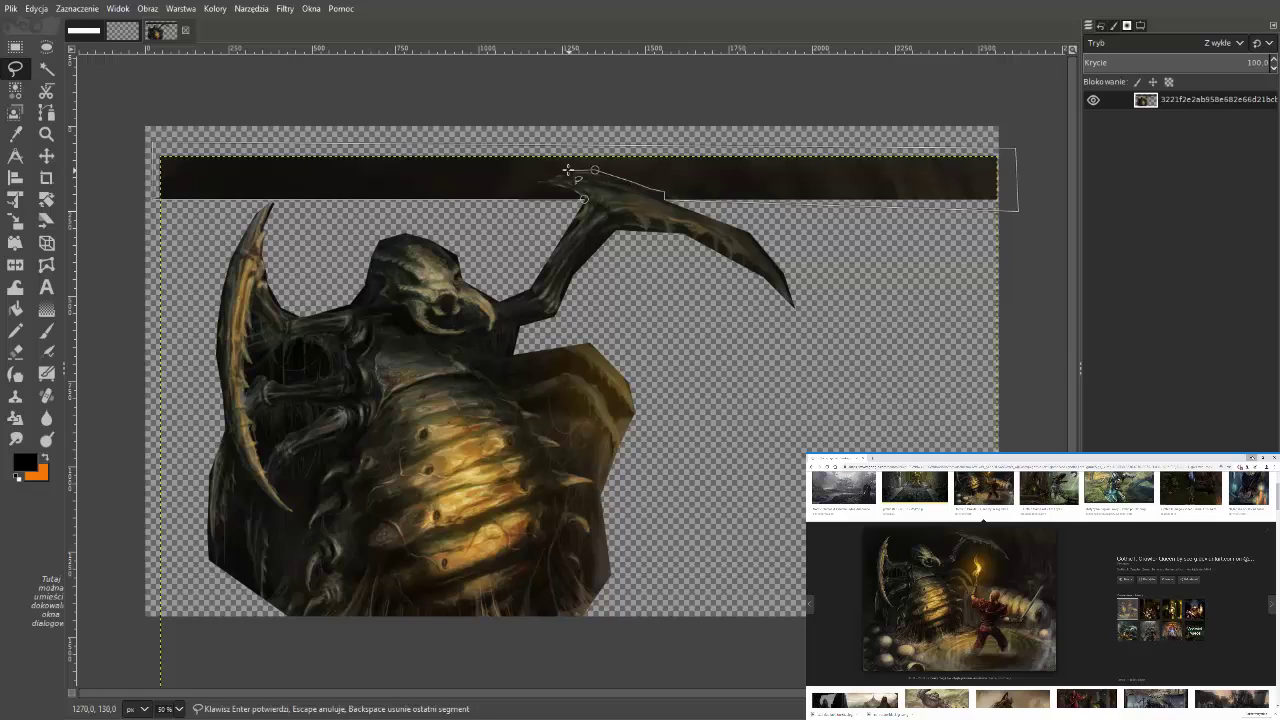
{"action": "key", "text": "Return"}
{"action": "key", "text": "Delete"}
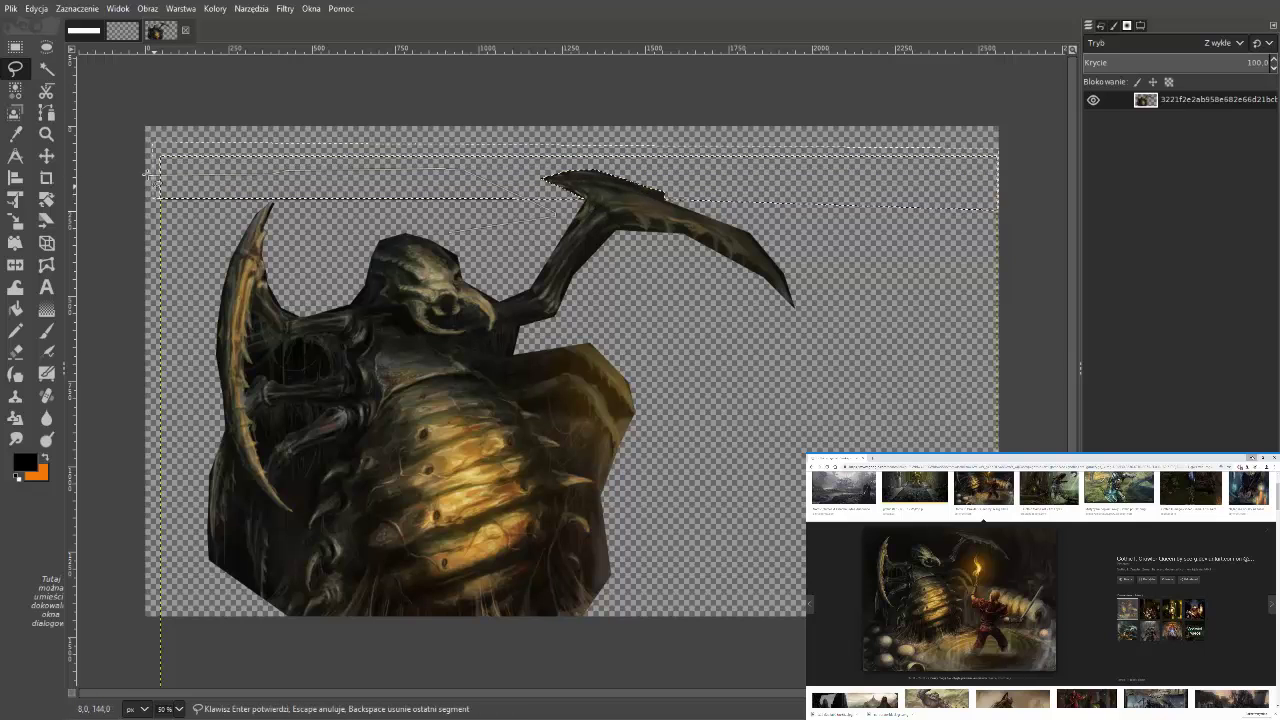
{"action": "double_click", "coordinate": [540, 216]}
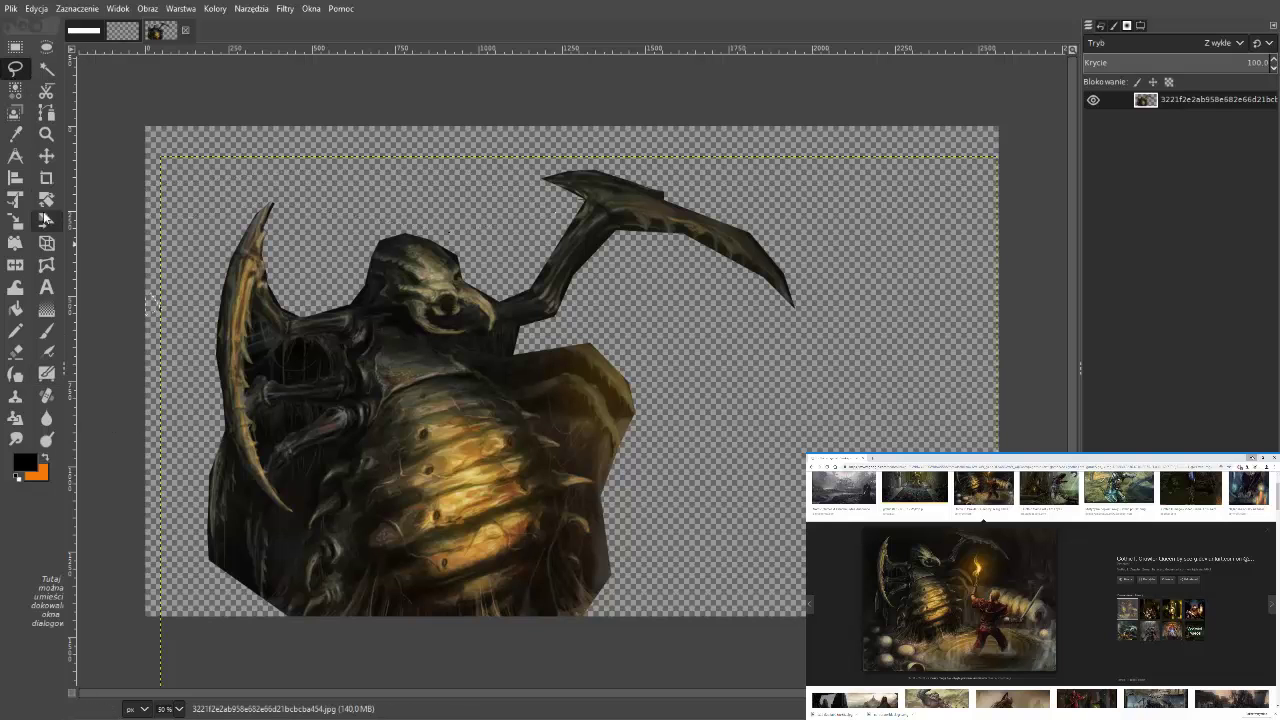
{"action": "left_click", "coordinate": [46, 155]}
{"action": "left_click_drag", "start_coordinate": [348, 313], "coordinate": [341, 193]}
{"action": "key", "text": "r"}
{"action": "left_click_drag", "start_coordinate": [152, 458], "coordinate": [806, 572]}
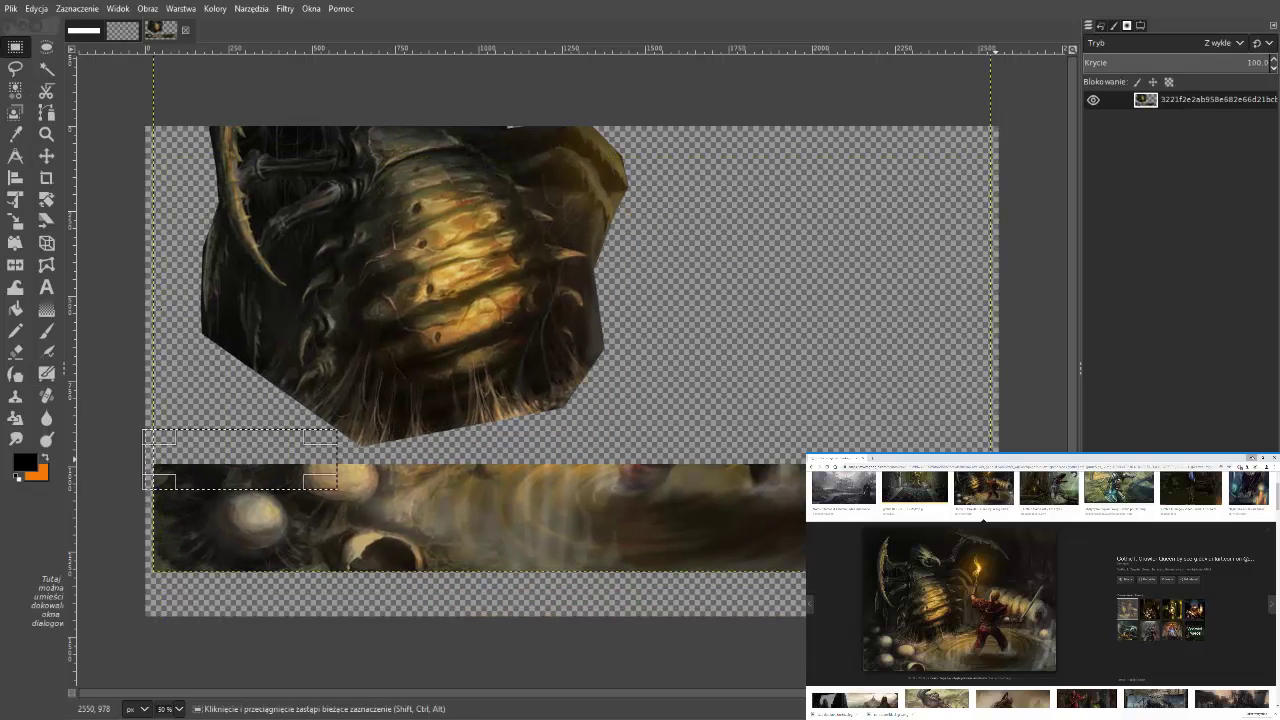
{"action": "key", "text": "Delete"}
{"action": "left_click_drag", "start_coordinate": [492, 281], "coordinate": [524, 431]}
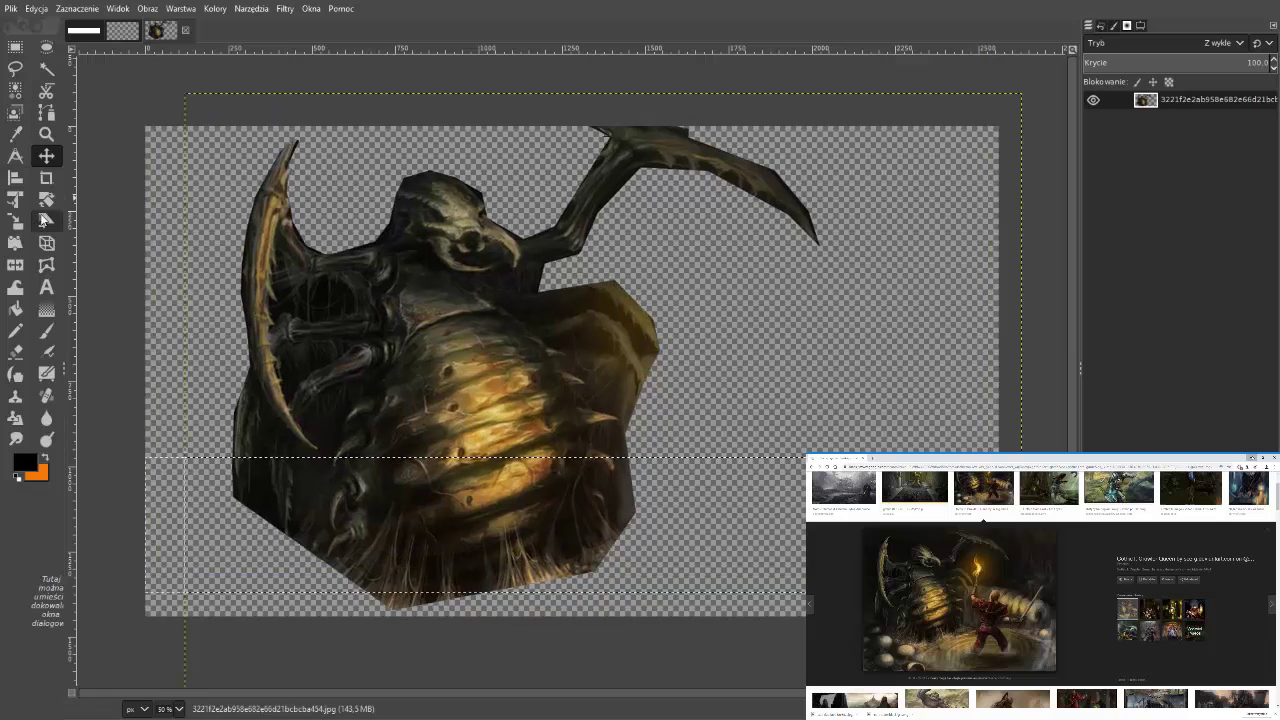
Step: Shrink the monster layer and paste it into the banner with the black band visible
{"action": "left_click", "coordinate": [15, 221]}
{"action": "left_click", "coordinate": [357, 296]}
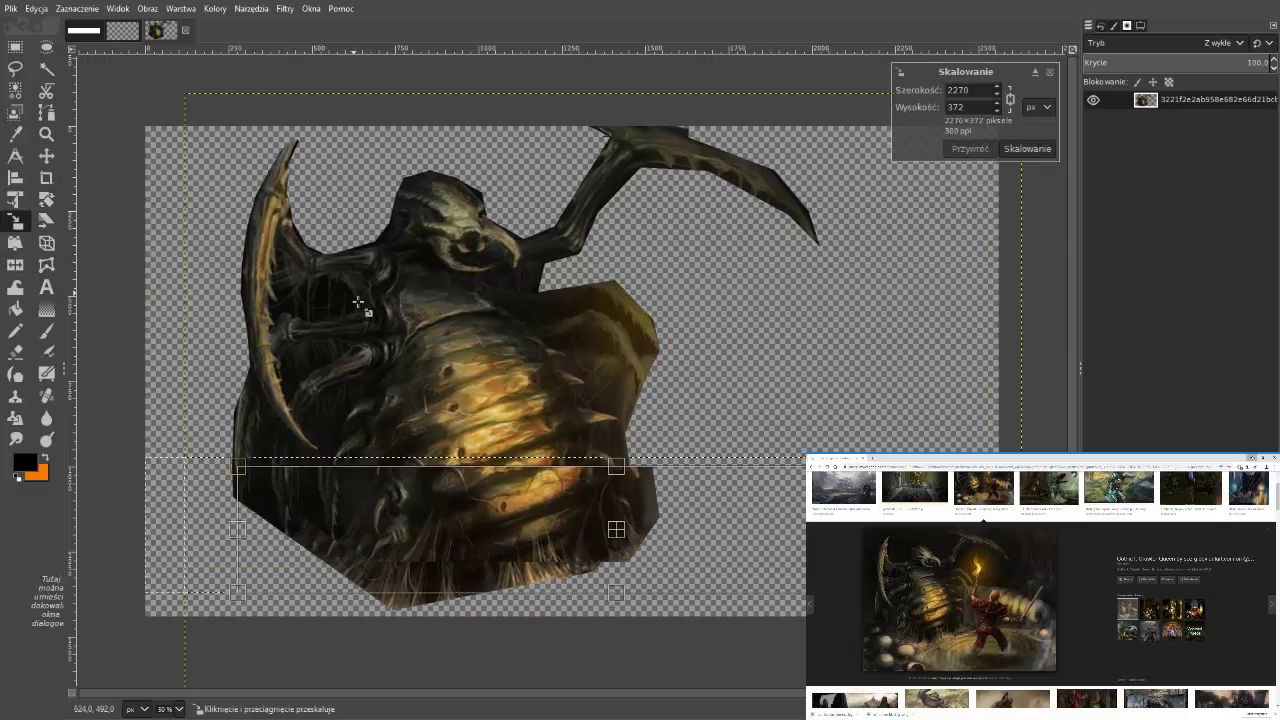
{"action": "left_click_drag", "start_coordinate": [561, 437], "coordinate": [511, 371]}
{"action": "key", "text": "Return"}
{"action": "key", "text": "m"}
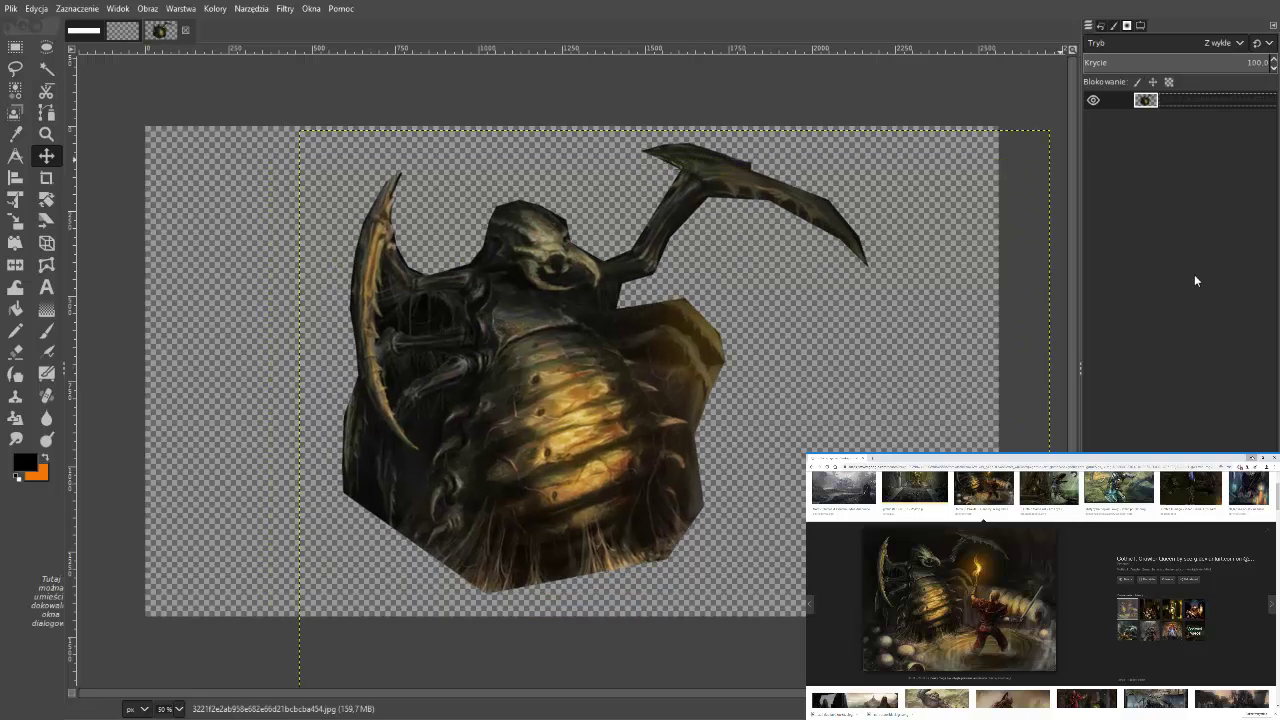
{"action": "left_click", "coordinate": [123, 30]}
{"action": "key", "text": "ctrl+v"}
{"action": "left_click", "coordinate": [1093, 188]}
{"action": "left_click", "coordinate": [1093, 205]}
Step: Move the pasted monster to the banner's lower left, showing the BARII title and geometric background
{"action": "left_click", "coordinate": [1093, 205]}
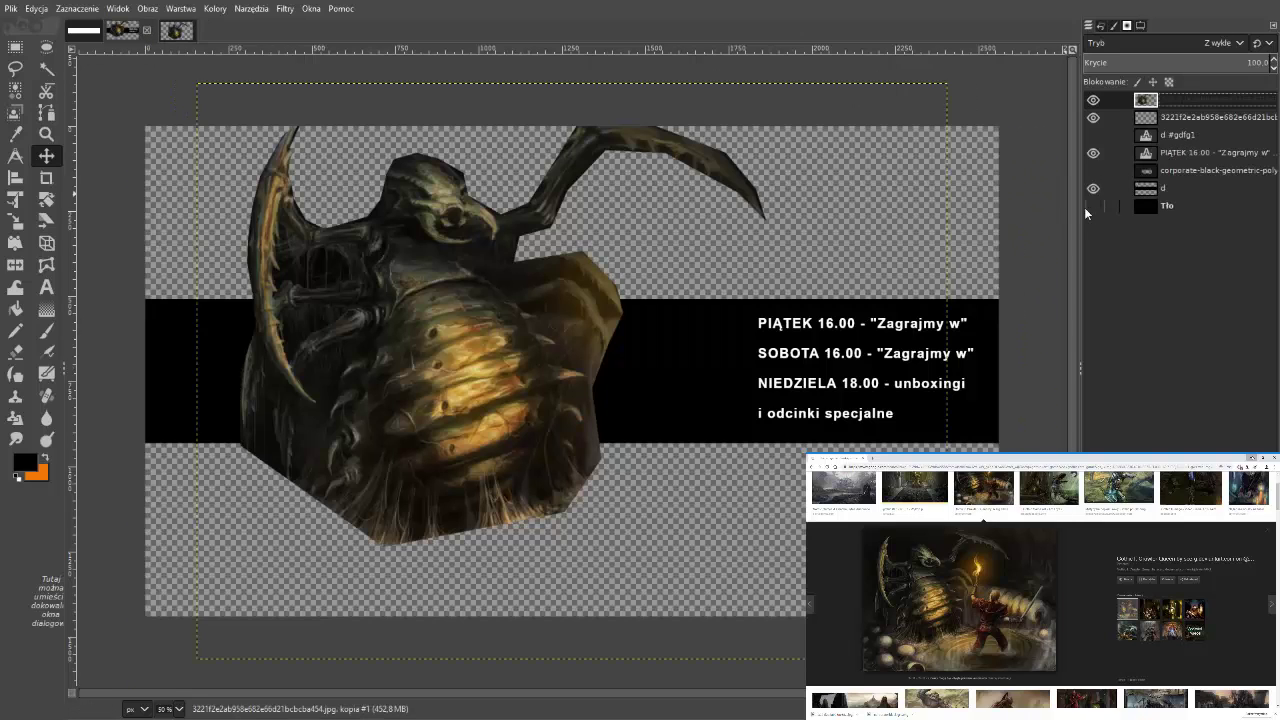
{"action": "mouse_move", "coordinate": [407, 338]}
{"action": "left_mouse_down"}
{"action": "mouse_move", "coordinate": [232, 483]}
{"action": "mouse_move", "coordinate": [162, 483]}
{"action": "left_mouse_up"}
{"action": "left_click", "coordinate": [1093, 170]}
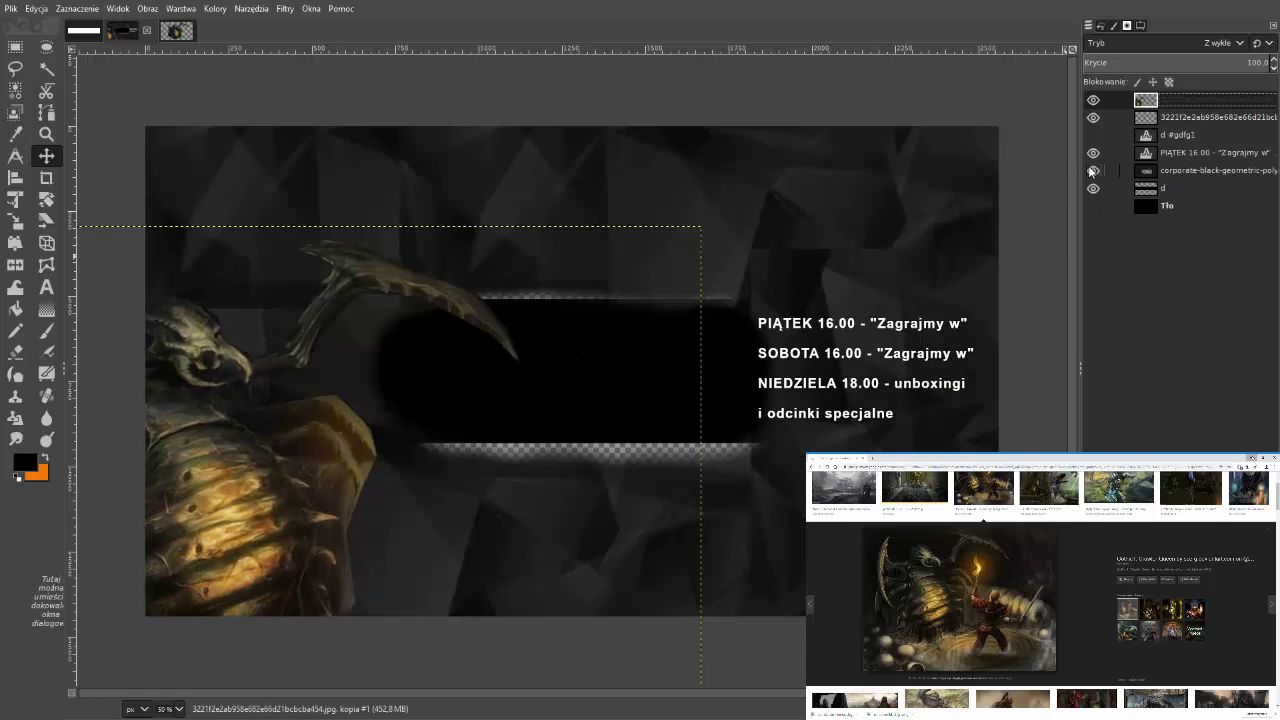
{"action": "left_click", "coordinate": [1093, 170]}
{"action": "left_click", "coordinate": [1093, 135]}
{"action": "left_click", "coordinate": [1093, 170]}
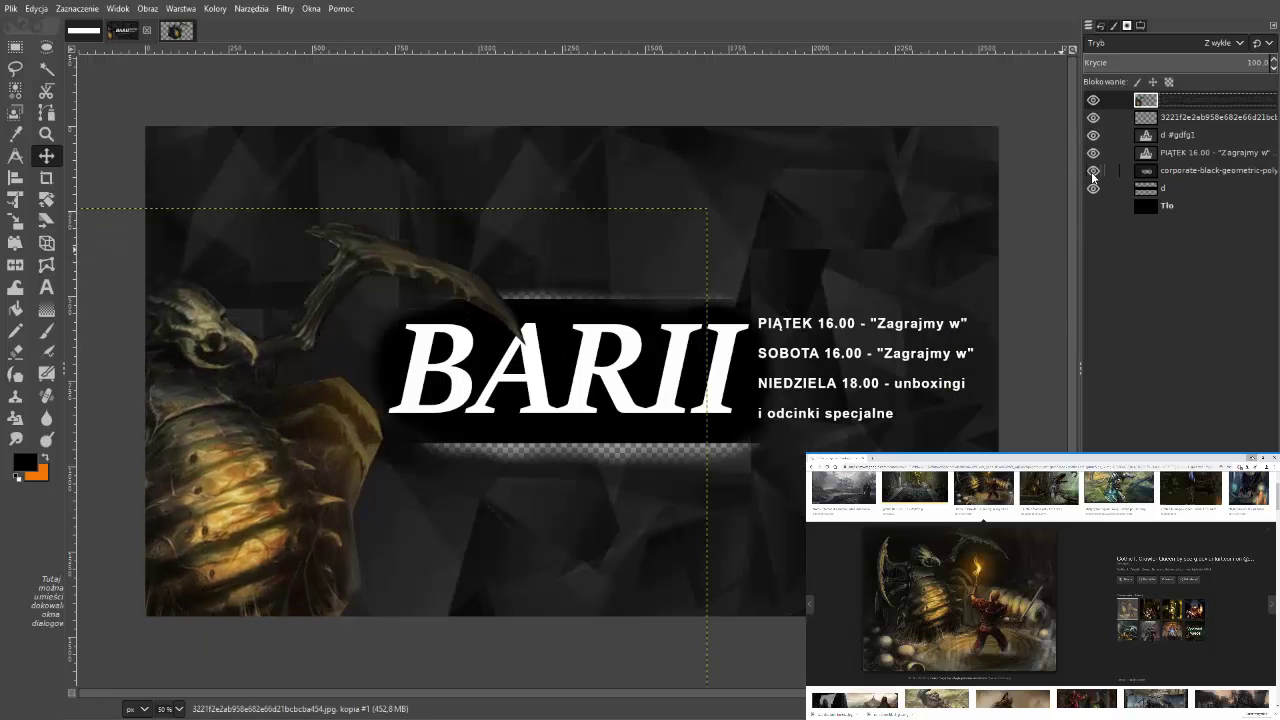
{"action": "left_click_drag", "start_coordinate": [242, 466], "coordinate": [232, 455]}
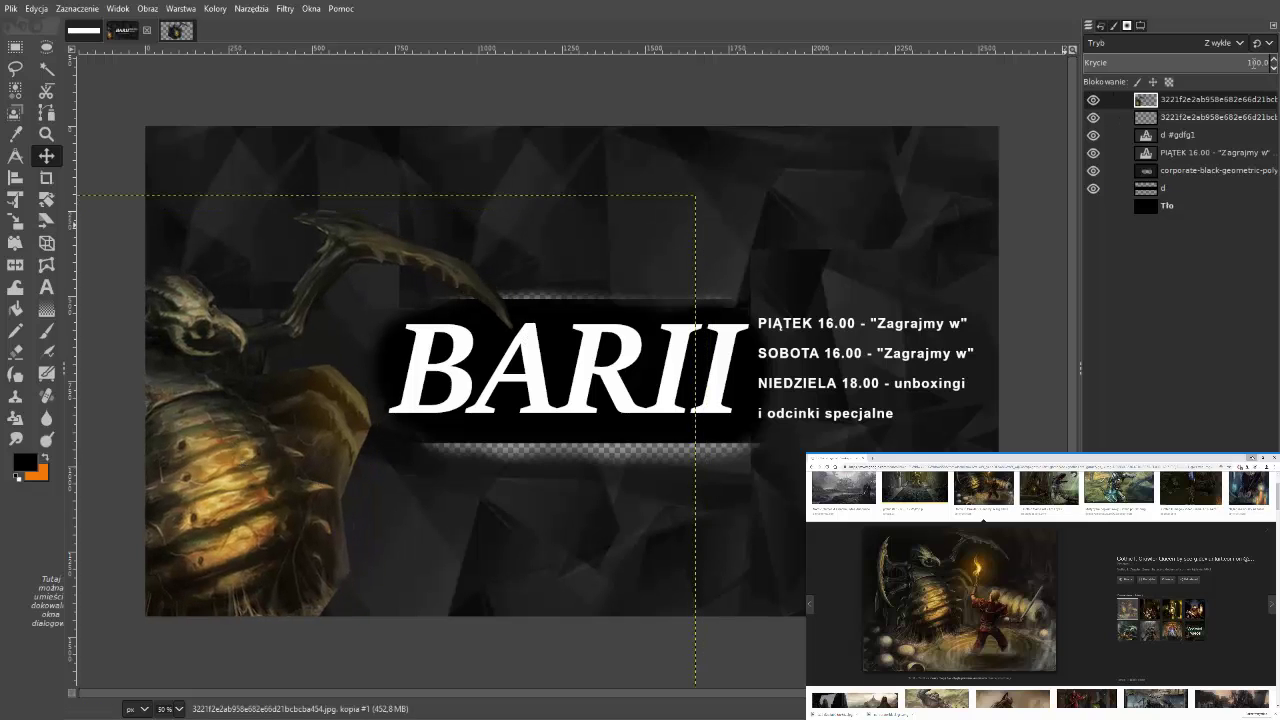
Step: Fade the monster layer to 32.9% opacity, hide the Tło layer, and nudge it down
{"action": "left_click", "coordinate": [1233, 64]}
{"action": "left_click_drag", "start_coordinate": [1190, 63], "coordinate": [1144, 63]}
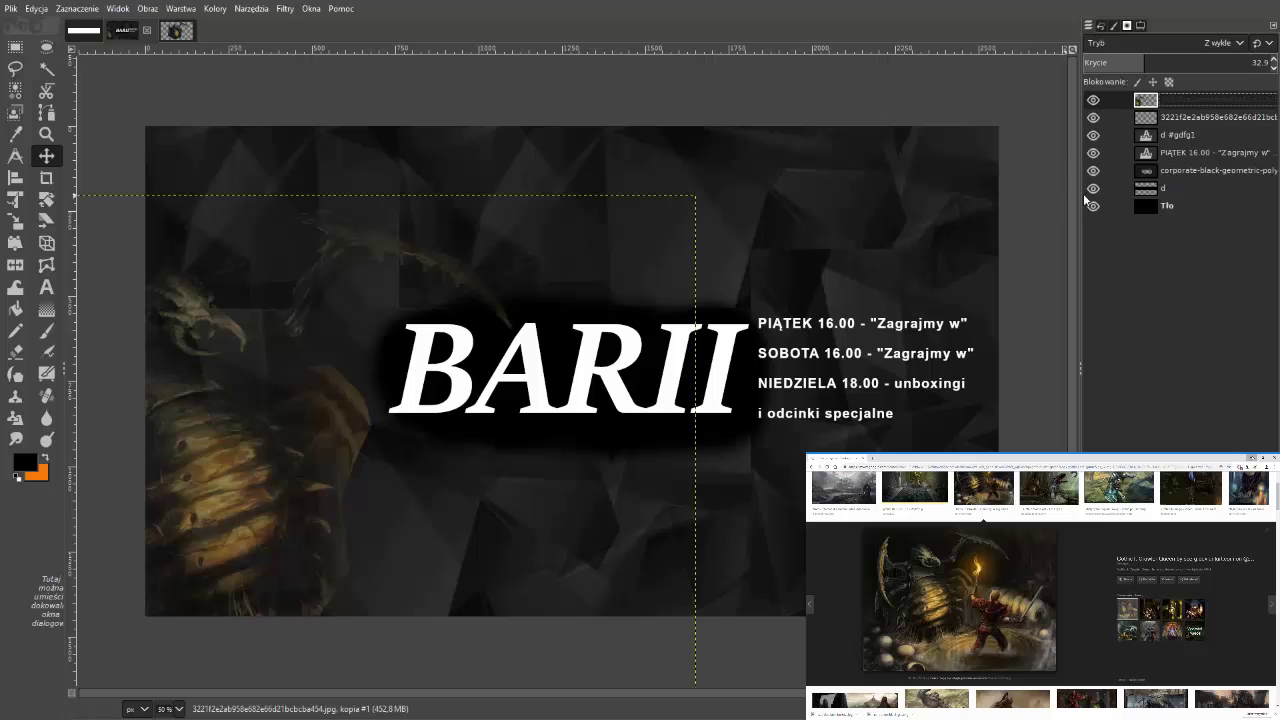
{"action": "left_click", "coordinate": [1093, 197]}
{"action": "left_click_drag", "start_coordinate": [212, 441], "coordinate": [214, 451]}
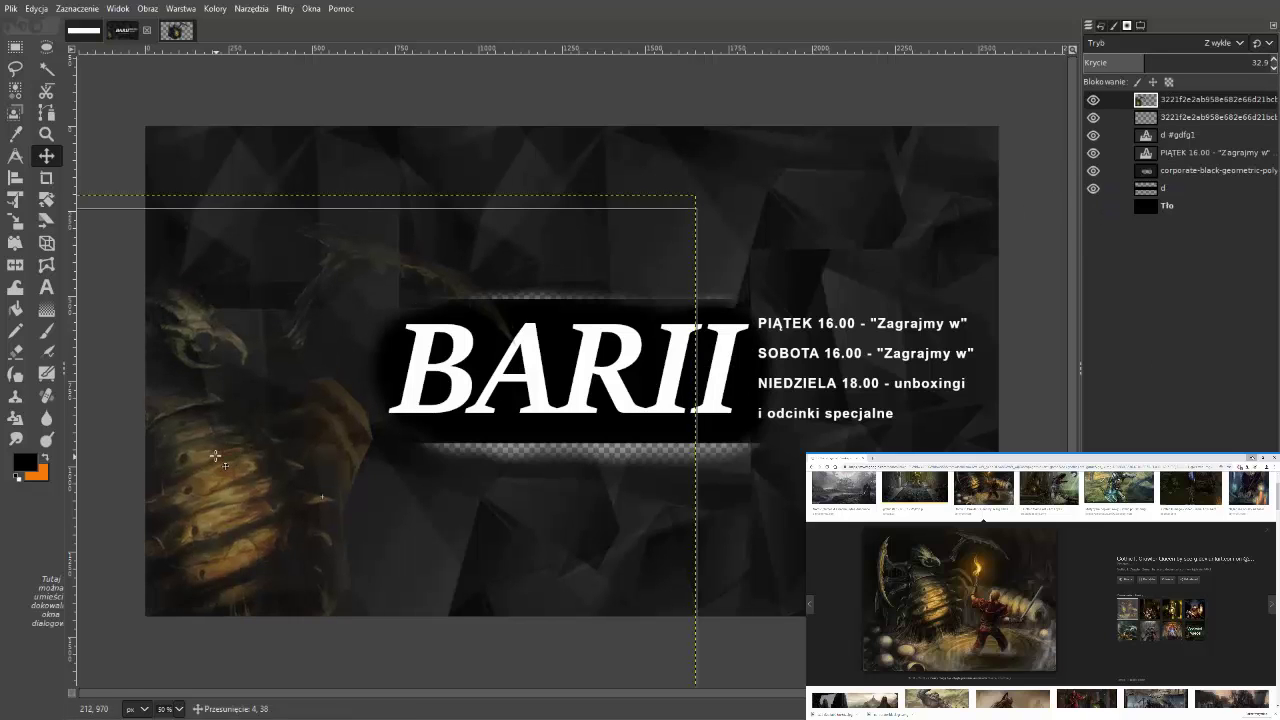
{"action": "scroll", "coordinate": [1040, 600], "scroll_direction": "down", "scroll_amount": 3}
{"action": "scroll", "coordinate": [1040, 590], "scroll_direction": "down", "scroll_amount": 3}
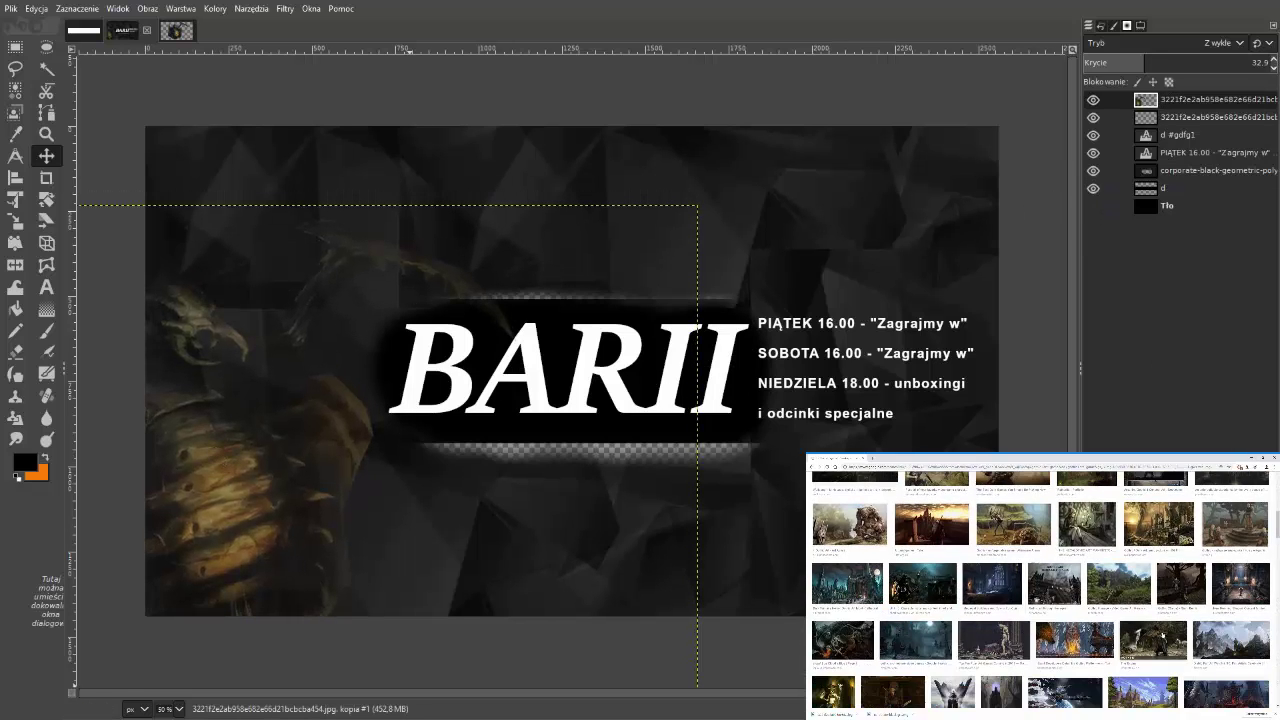
{"action": "scroll", "coordinate": [1040, 590], "scroll_direction": "down", "scroll_amount": 3}
{"action": "scroll", "coordinate": [1040, 590], "scroll_direction": "down", "scroll_amount": 3}
Step: Preview the misty landscape with the cloaked swordsman among the browser image results
{"action": "scroll", "coordinate": [1040, 590], "scroll_direction": "down", "scroll_amount": 3}
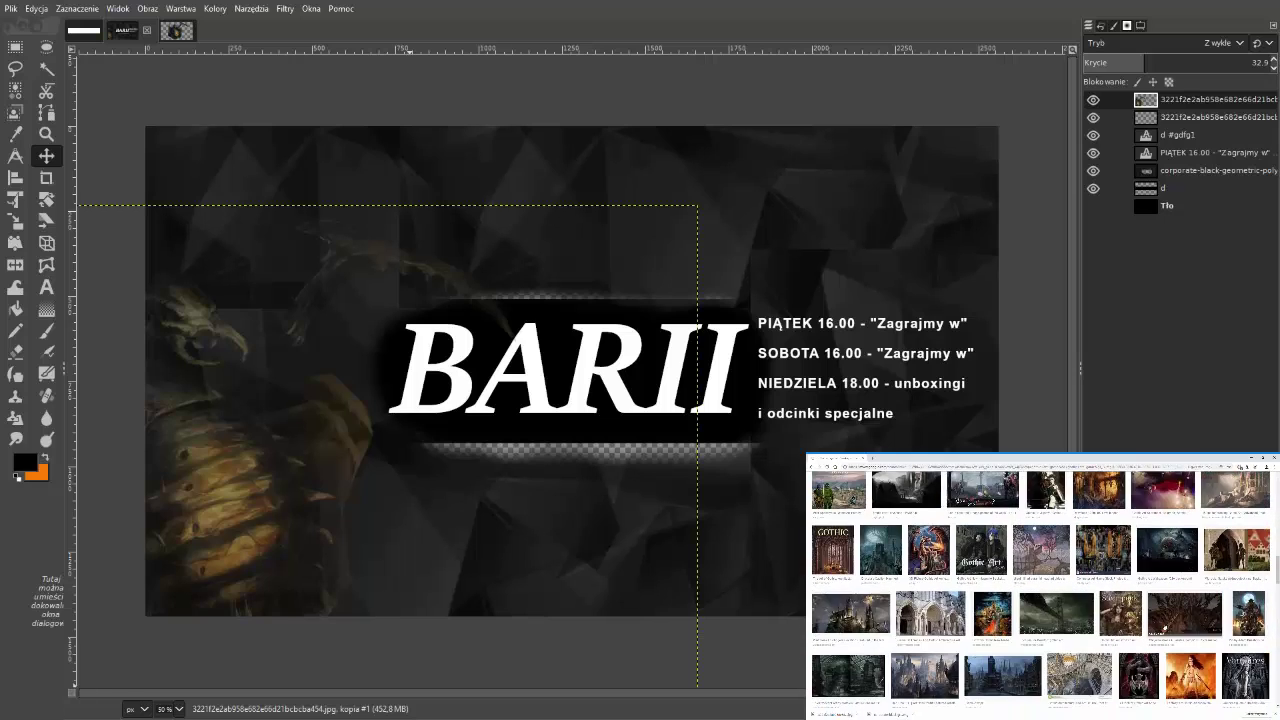
{"action": "scroll", "coordinate": [1040, 590], "scroll_direction": "down", "scroll_amount": 3}
{"action": "left_click", "coordinate": [915, 487]}
{"action": "left_click", "coordinate": [855, 489]}
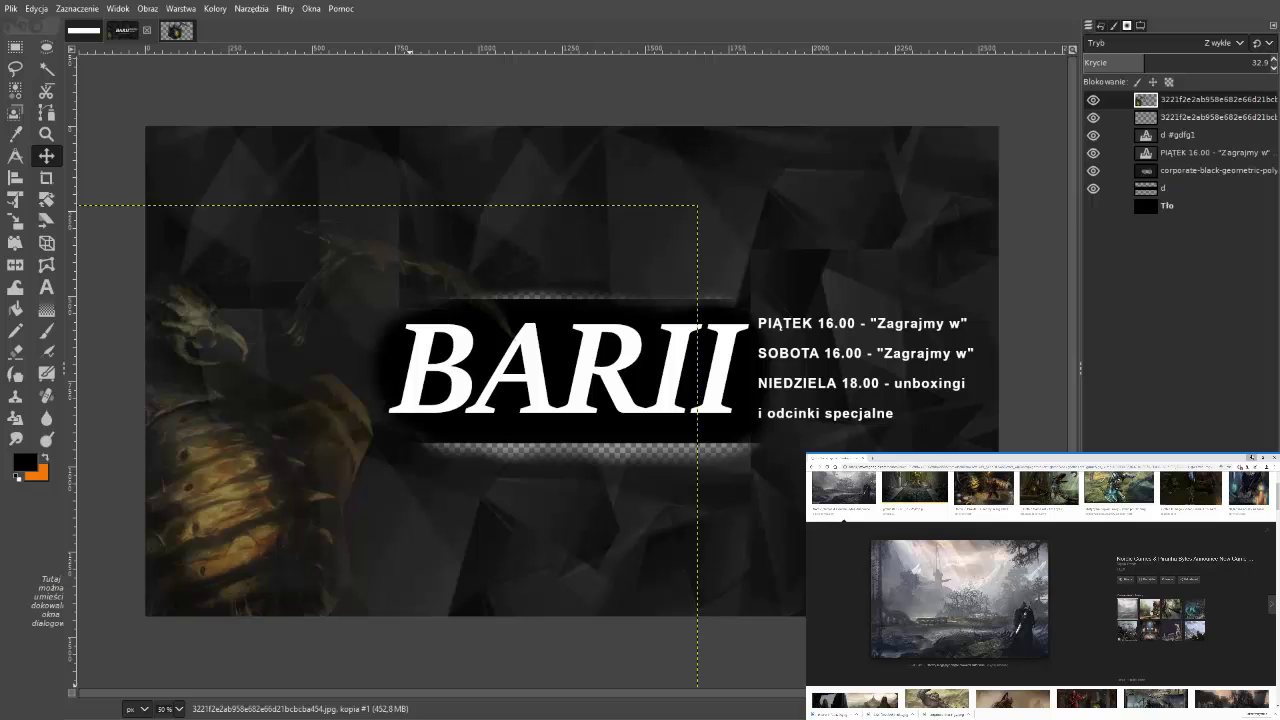
Step: Clear the creature working image and drag the landscape picture in as a new layer
{"action": "left_click", "coordinate": [175, 30]}
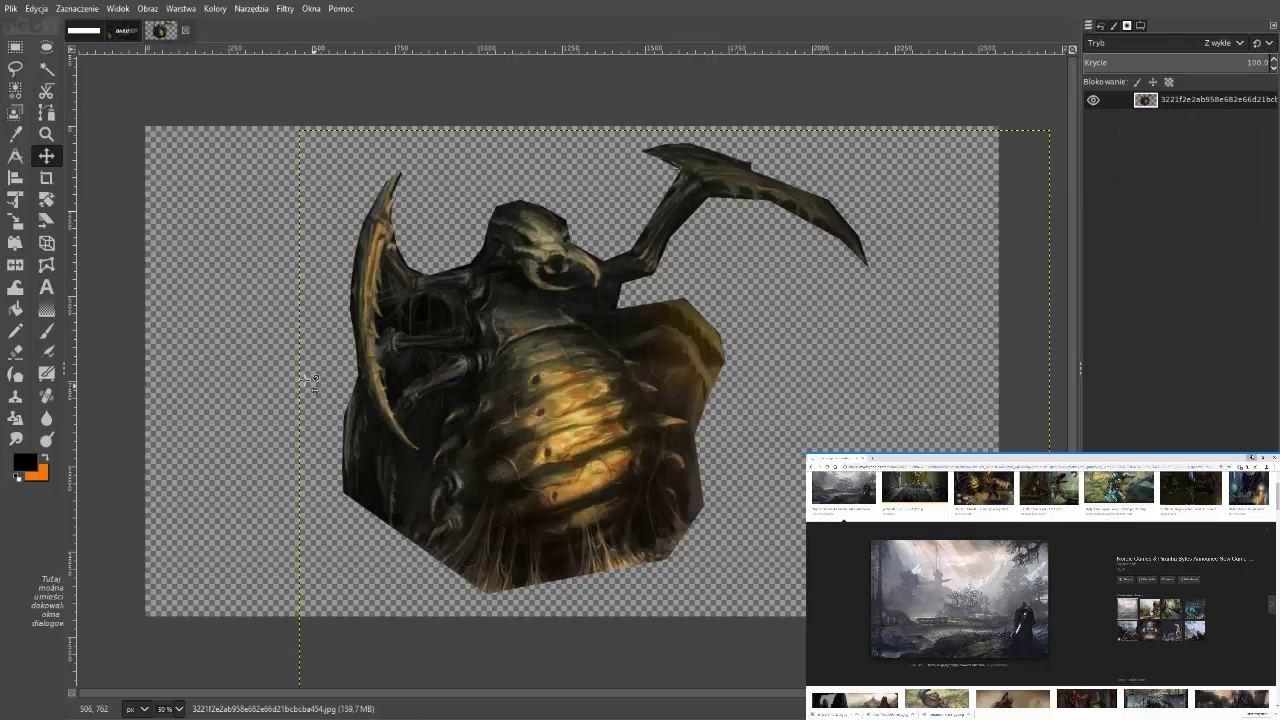
{"action": "key", "text": "r"}
{"action": "key", "text": "Delete"}
{"action": "mouse_move", "coordinate": [178, 122]}
{"action": "left_mouse_down"}
{"action": "mouse_move", "coordinate": [917, 615]}
{"action": "mouse_move", "coordinate": [690, 420]}
{"action": "left_mouse_up"}
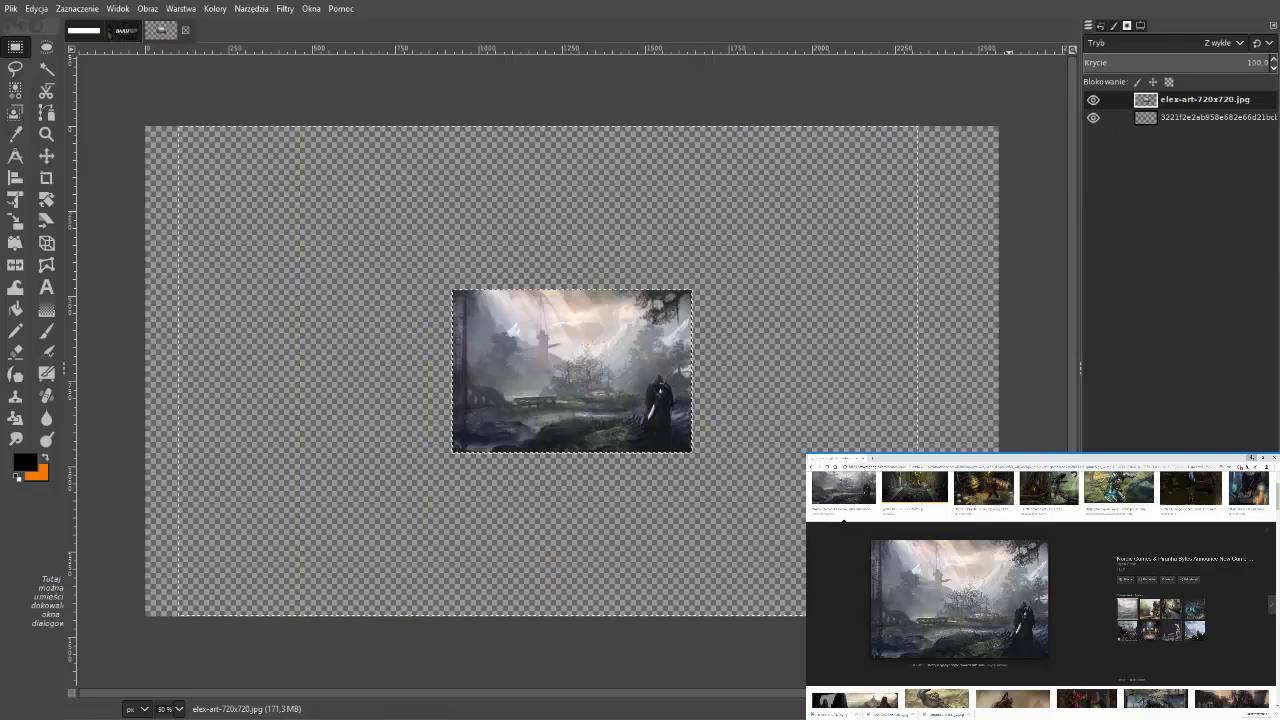
{"action": "key", "text": "2"}
{"action": "scroll", "coordinate": [694, 463], "scroll_direction": "left", "scroll_amount": 3}
Step: Outline the cloaked swordsman and clear everything around him to transparency
{"action": "key", "text": "minus"}
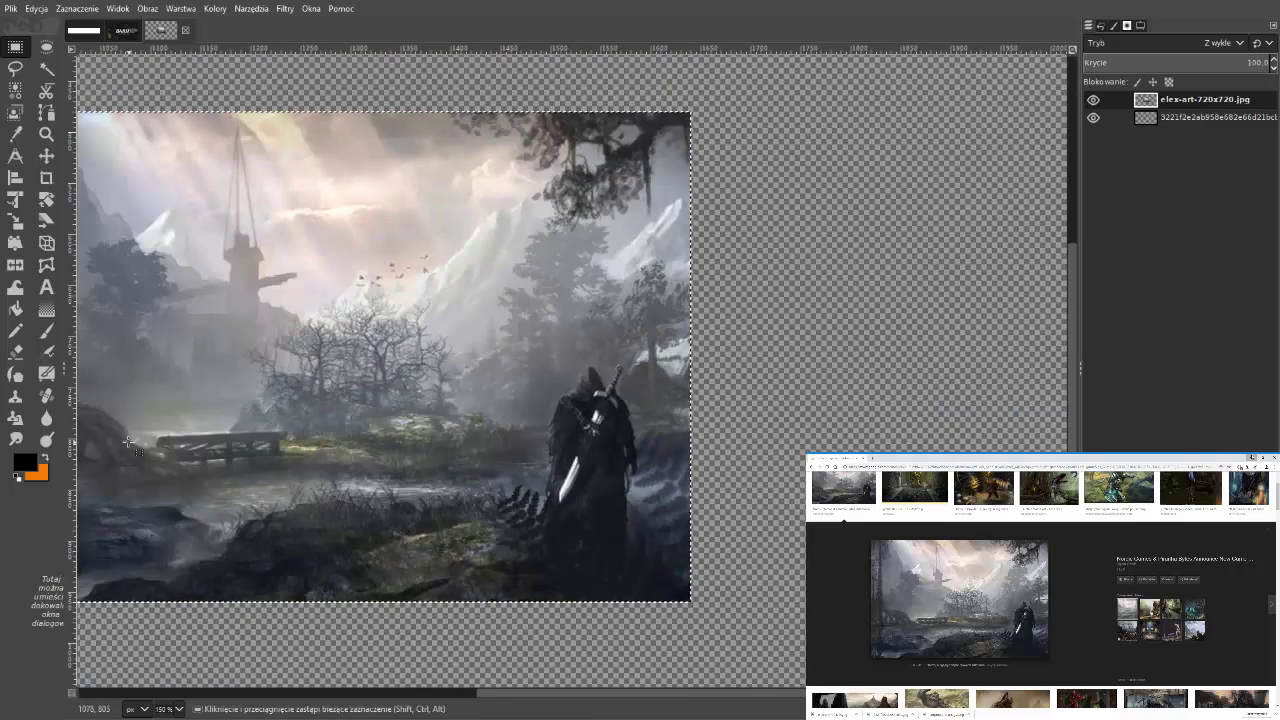
{"action": "key", "text": "f"}
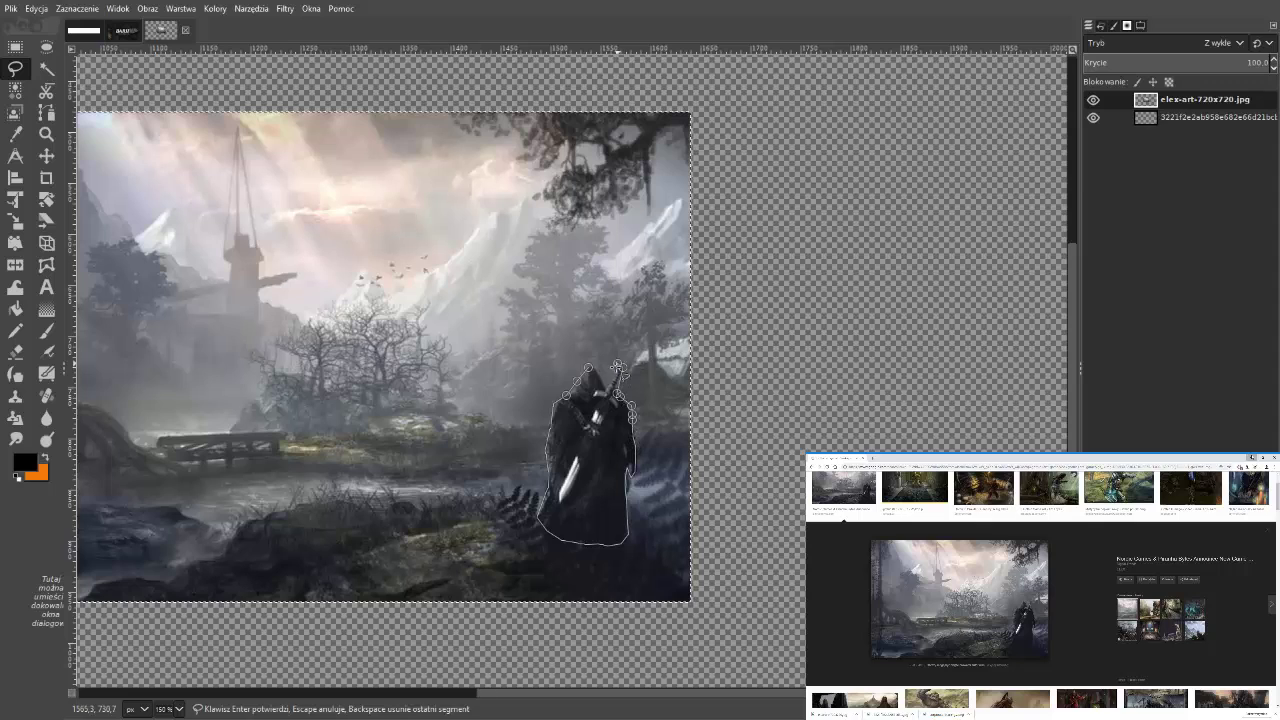
{"action": "left_click", "coordinate": [632, 410]}
{"action": "left_click", "coordinate": [630, 470]}
{"action": "key", "text": "Return"}
{"action": "key", "text": "ctrl+i"}
{"action": "key", "text": "Delete"}
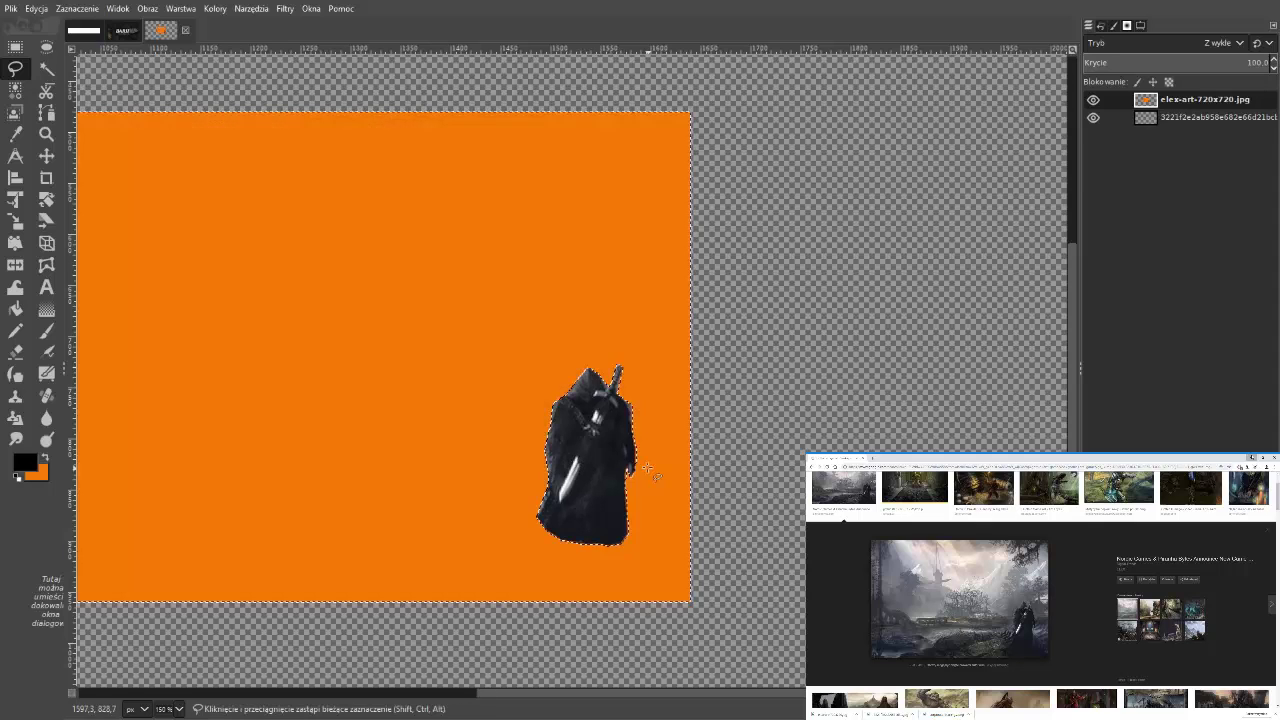
{"action": "left_click", "coordinate": [1160, 100]}
{"action": "key", "text": "Delete"}
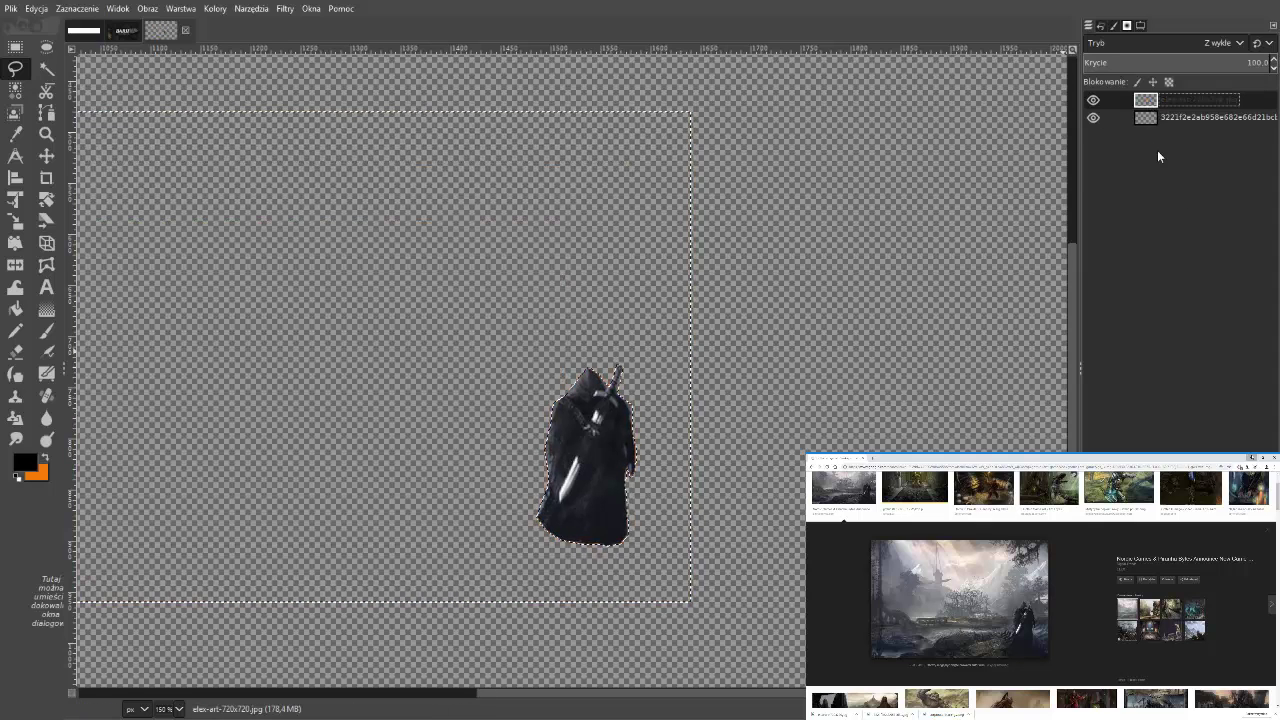
Step: Copy the cut-out swordsman and paste him into the BARII banner
{"action": "key", "text": "ctrl+c"}
{"action": "key", "text": "alt+2"}
{"action": "key", "text": "ctrl+v"}
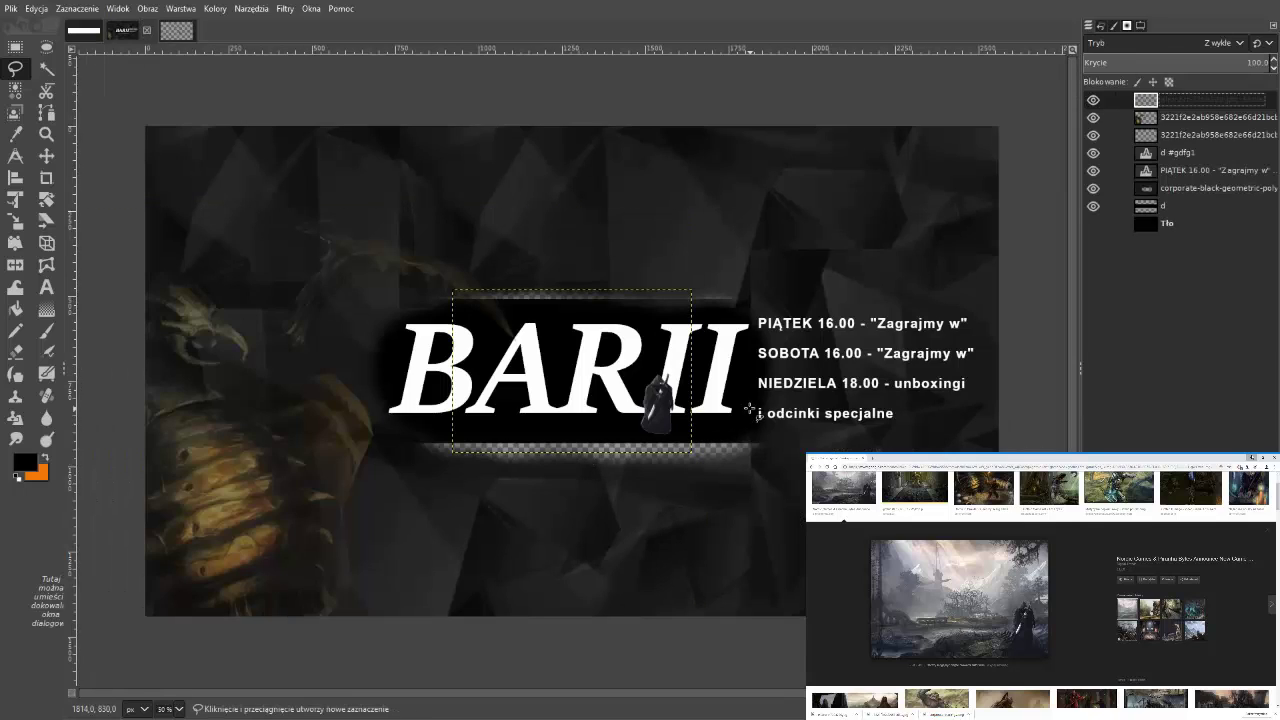
Step: Turn the pasted swordsman into its own layer and move it over the left creature
{"action": "key", "text": "shift+ctrl+n"}
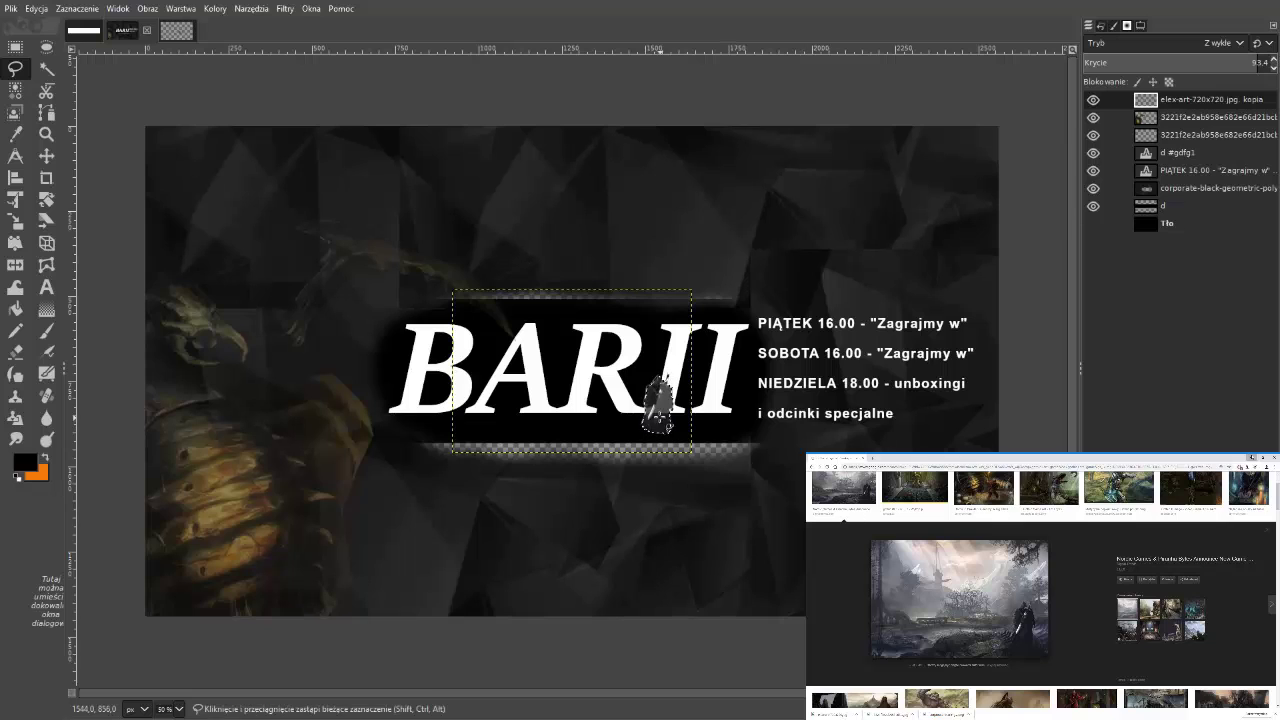
{"action": "key", "text": "ctrl+a"}
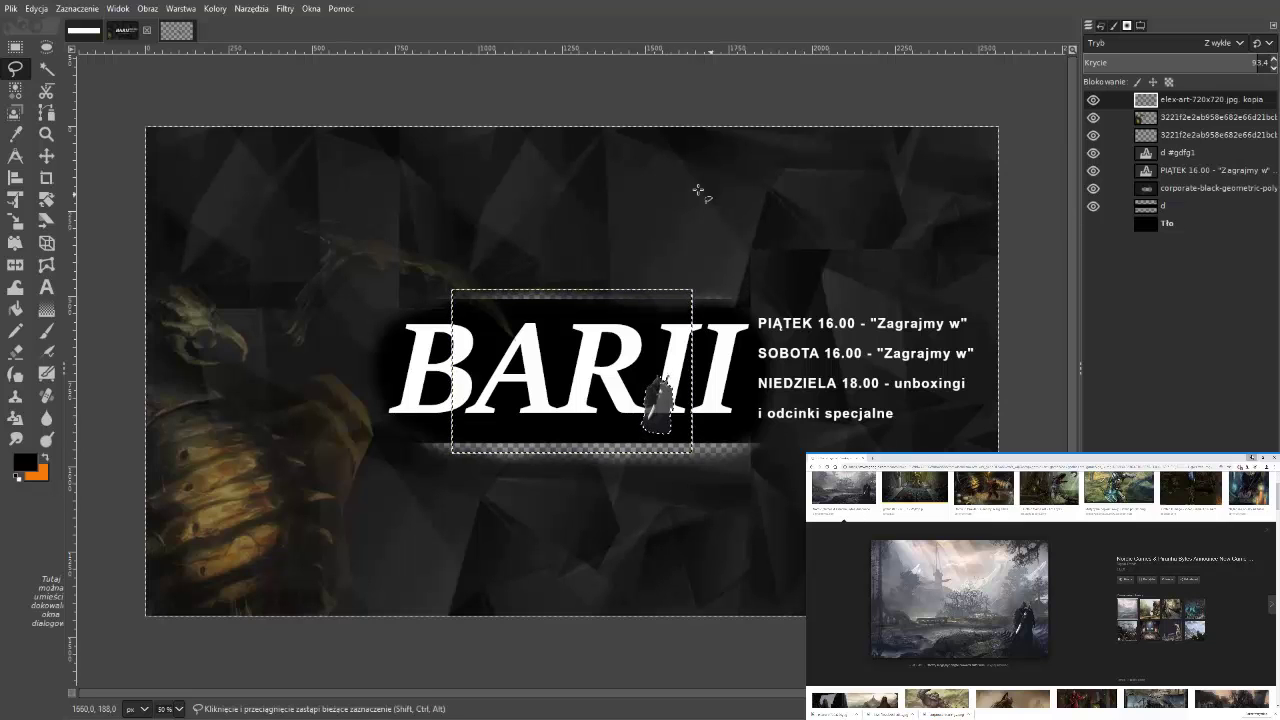
{"action": "key", "text": "m"}
{"action": "left_click_drag", "start_coordinate": [655, 400], "coordinate": [370, 431]}
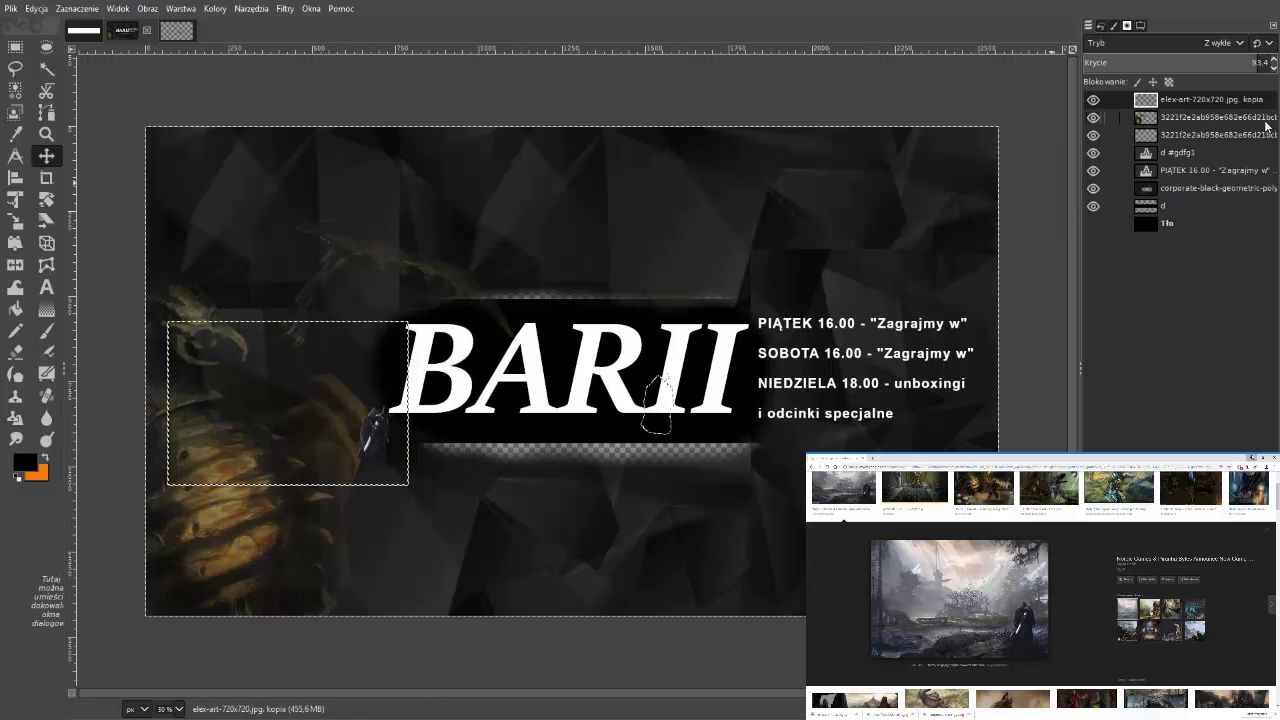
{"action": "mouse_move", "coordinate": [380, 428]}
{"action": "left_mouse_down"}
{"action": "mouse_move", "coordinate": [443, 447]}
{"action": "mouse_move", "coordinate": [502, 440]}
{"action": "left_mouse_up"}
Step: Discard the swordsman layer and pick the black geometric background layer
{"action": "left_click", "coordinate": [1177, 101]}
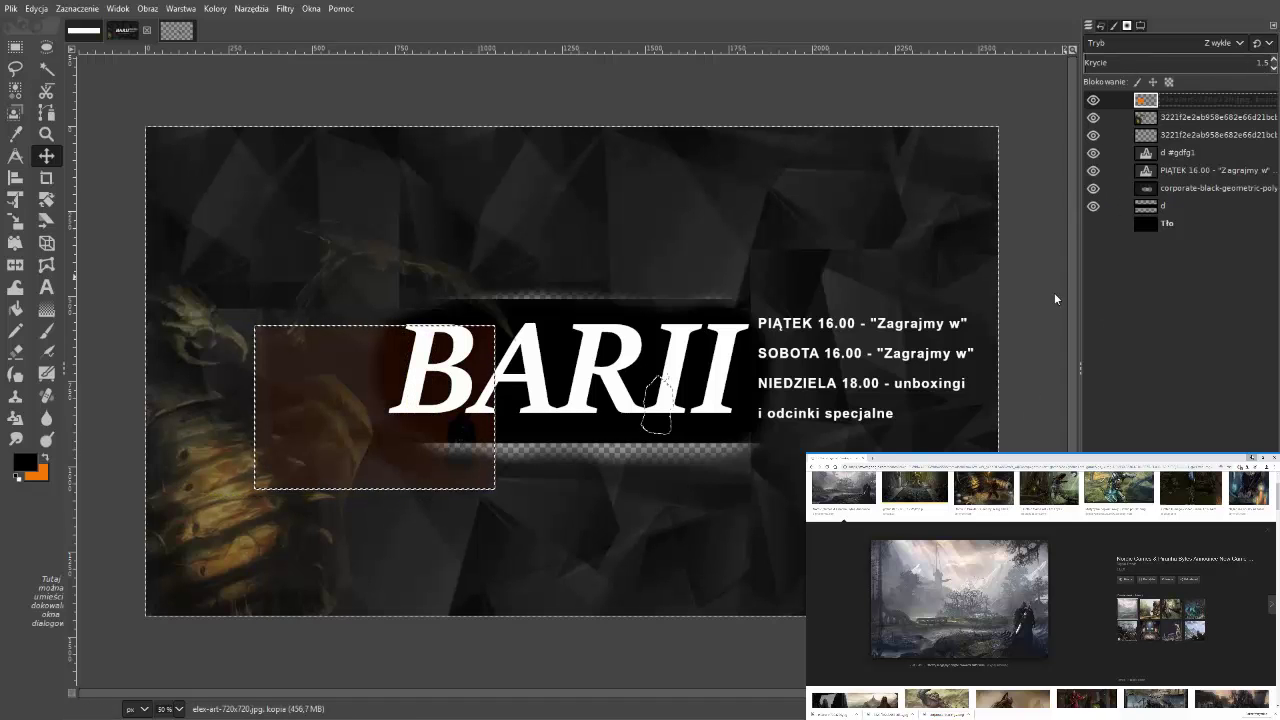
{"action": "key", "text": "ctrl+z"}
{"action": "key", "text": "ctrl+z"}
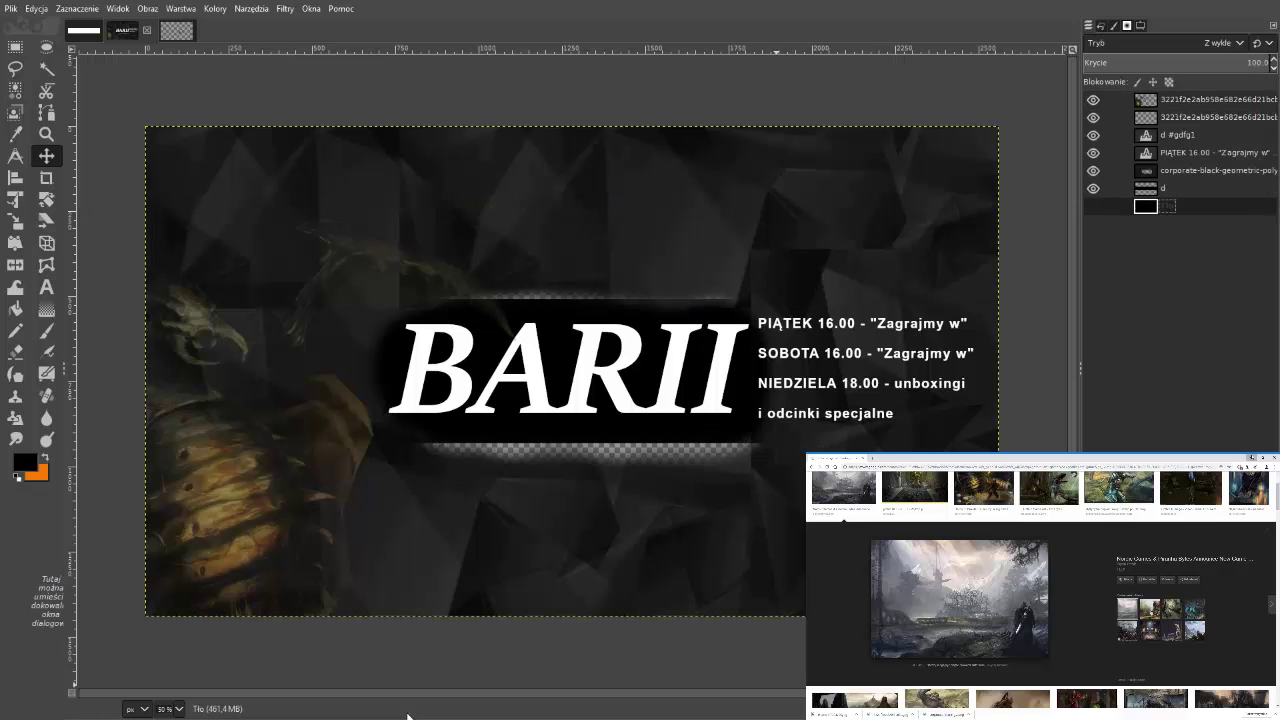
{"action": "left_click", "coordinate": [1155, 176]}
Step: Delete the geometric background layer and make the black Tło layer visible
{"action": "key", "text": "ctrl+z"}
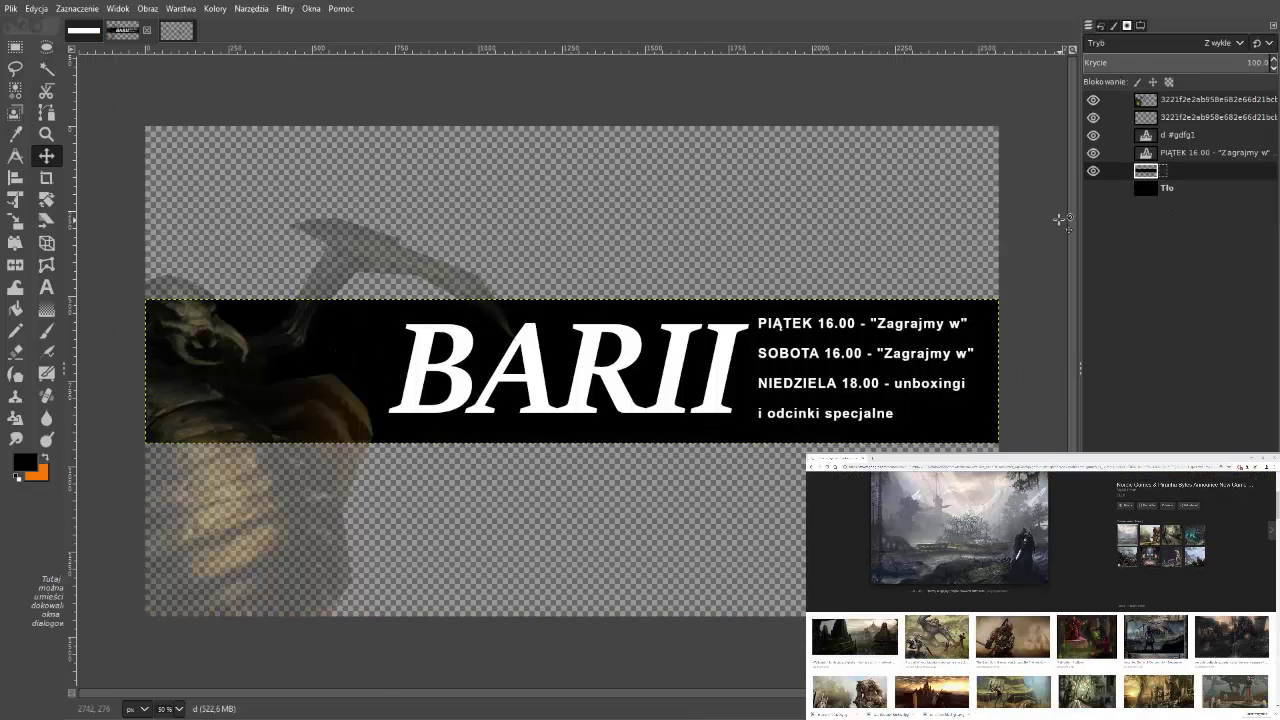
{"action": "left_click", "coordinate": [1094, 187]}
{"action": "left_click", "coordinate": [1094, 187]}
{"action": "left_click", "coordinate": [1094, 187]}
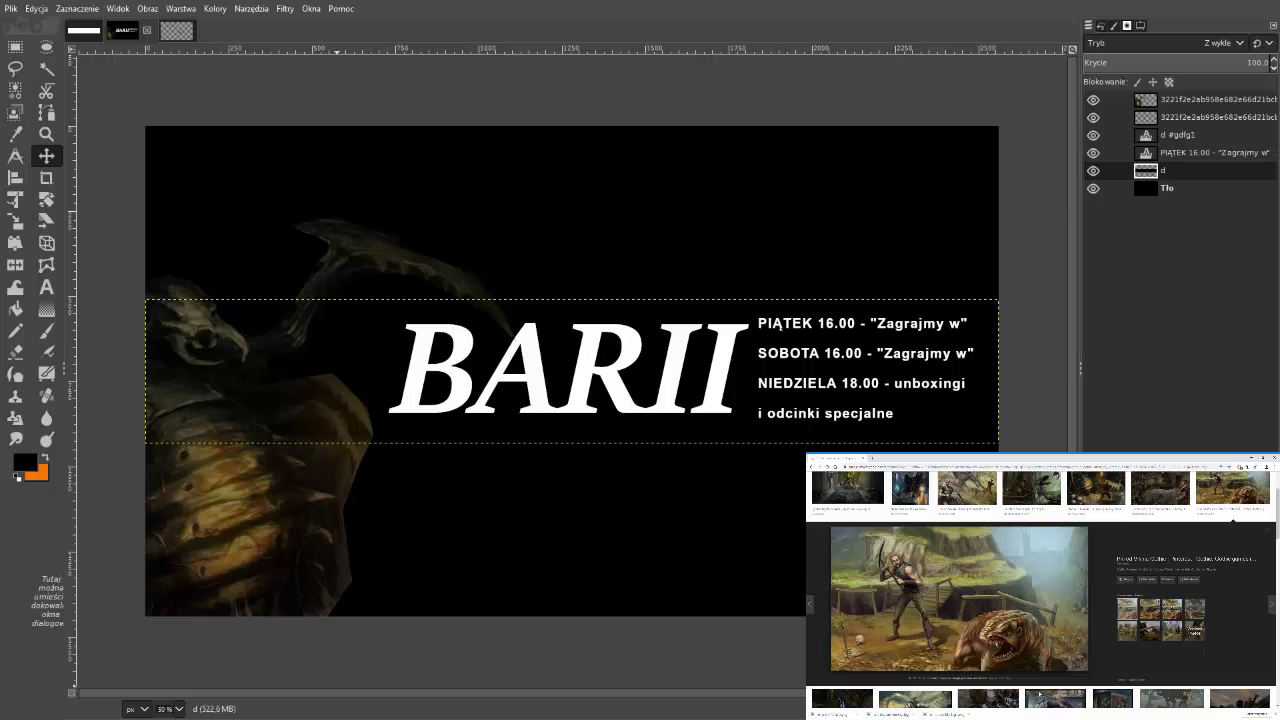
Step: Swap the floating swordsman for the pasted miner-and-monster painting, with the monster filling the canvas
{"action": "left_click", "coordinate": [189, 31]}
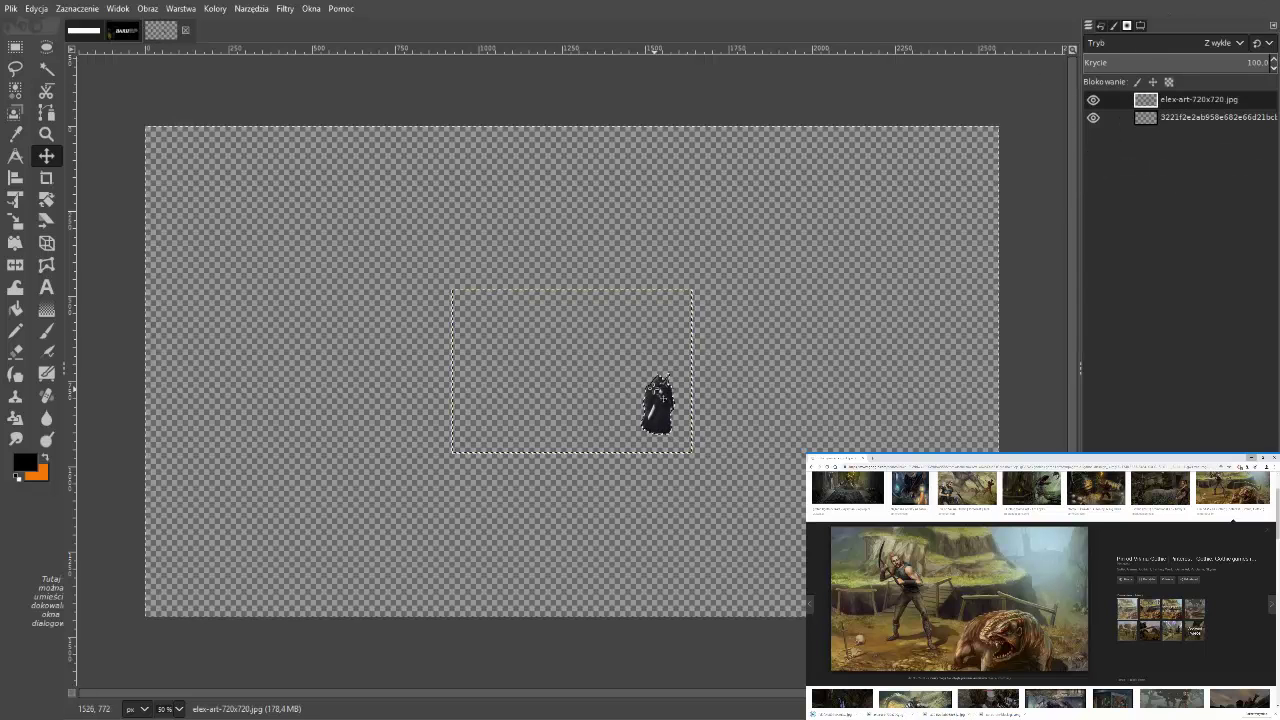
{"action": "key", "text": "ctrl+shift+a"}
{"action": "key", "text": "ctrl+z"}
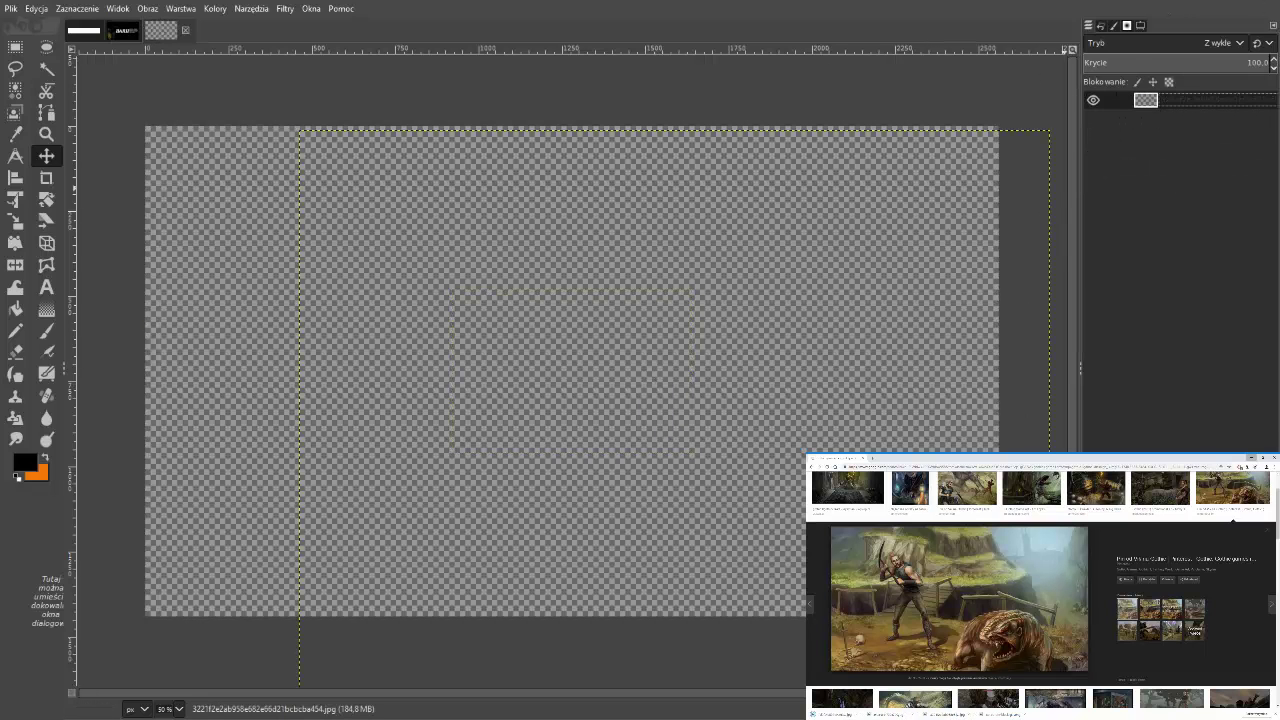
{"action": "key", "text": "ctrl+v"}
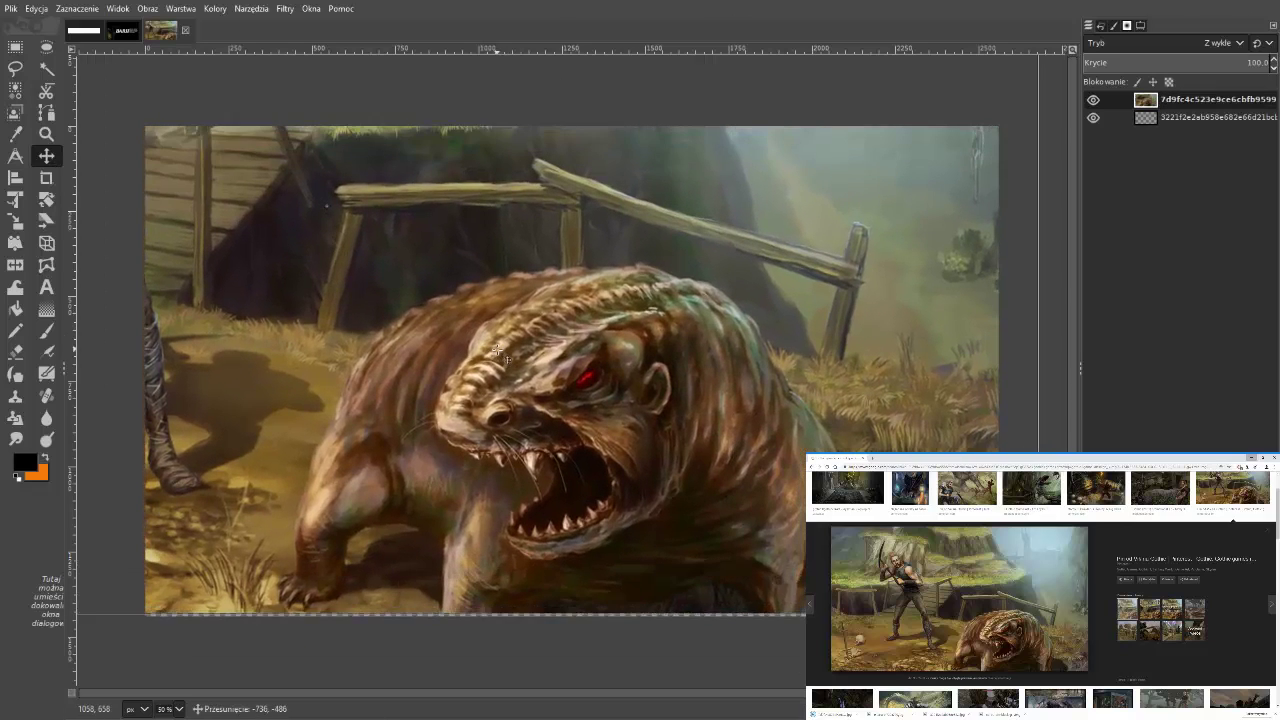
{"action": "left_click_drag", "start_coordinate": [610, 461], "coordinate": [365, 301]}
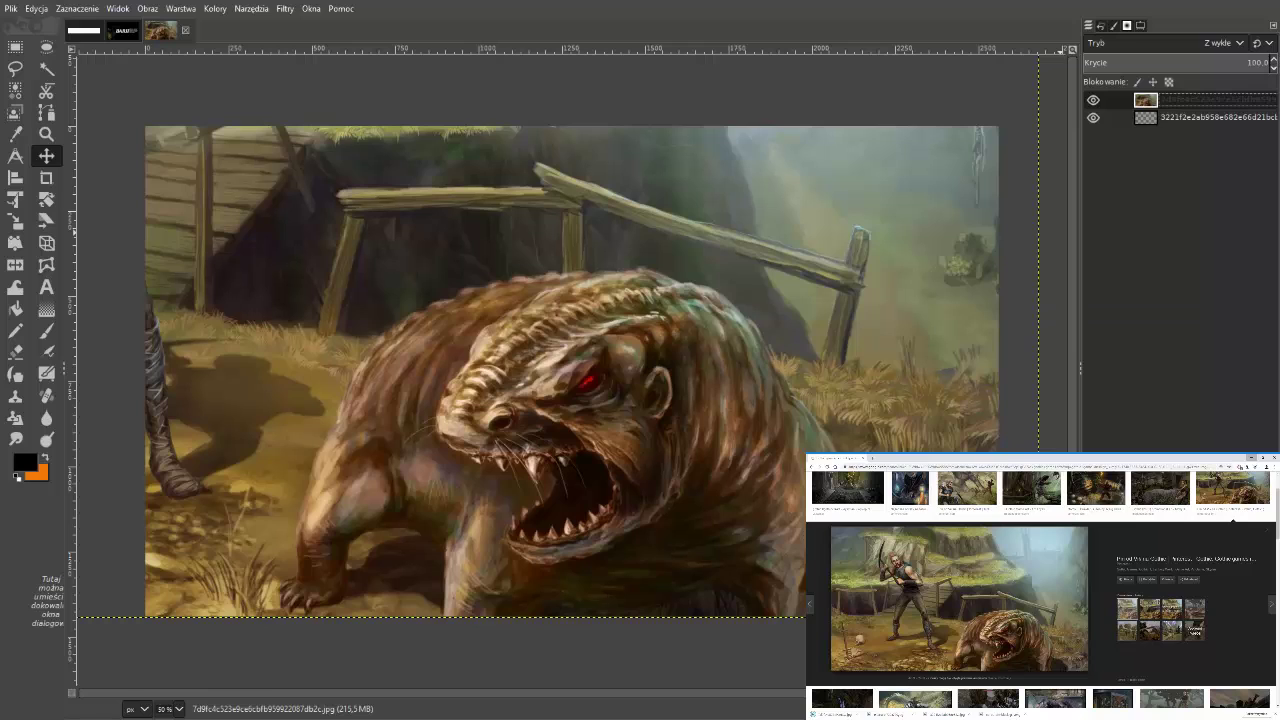
{"action": "key", "text": "f"}
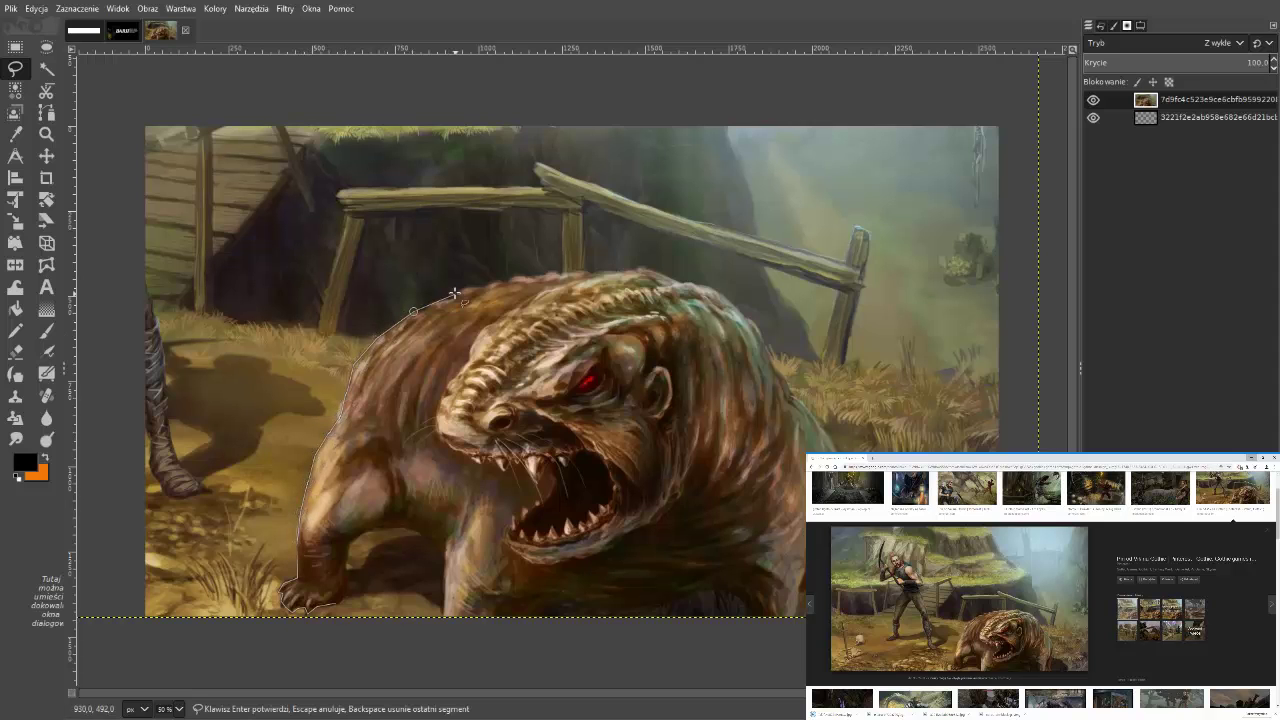
Step: Finish the outline around the monster, then invert and delete the surrounding painting
{"action": "key", "text": "Delete"}
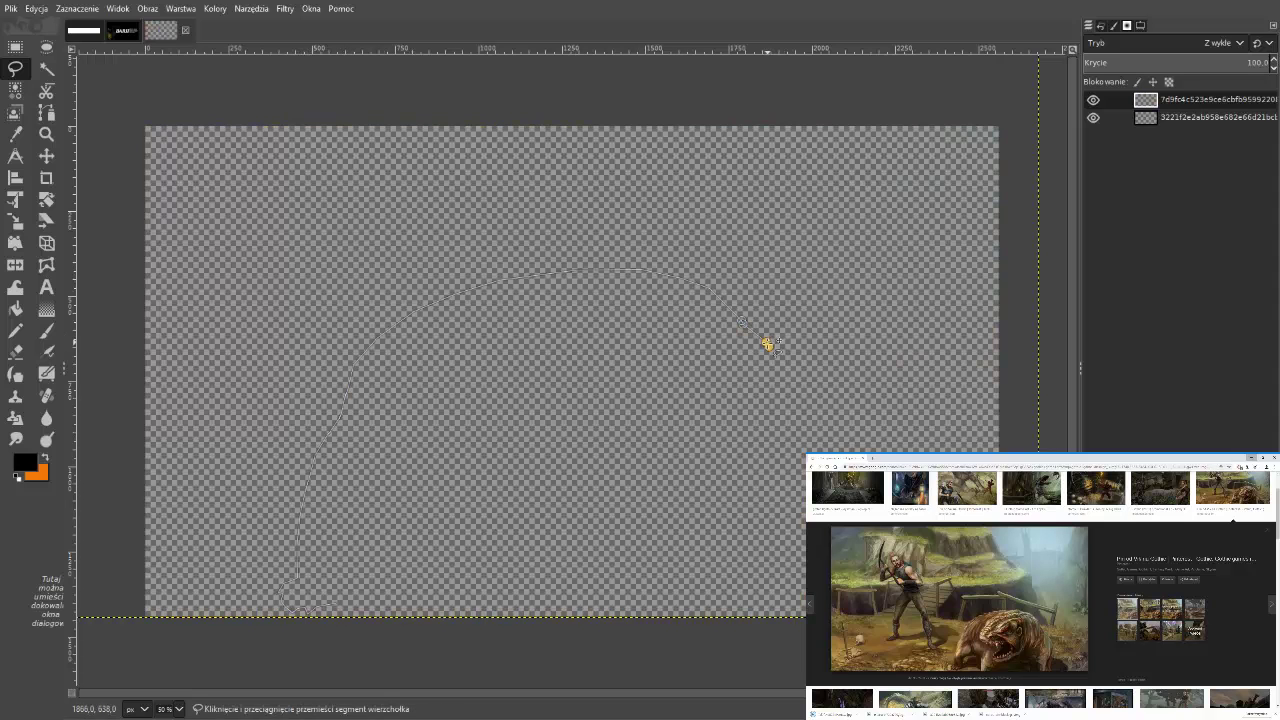
{"action": "key", "text": "ctrl+z"}
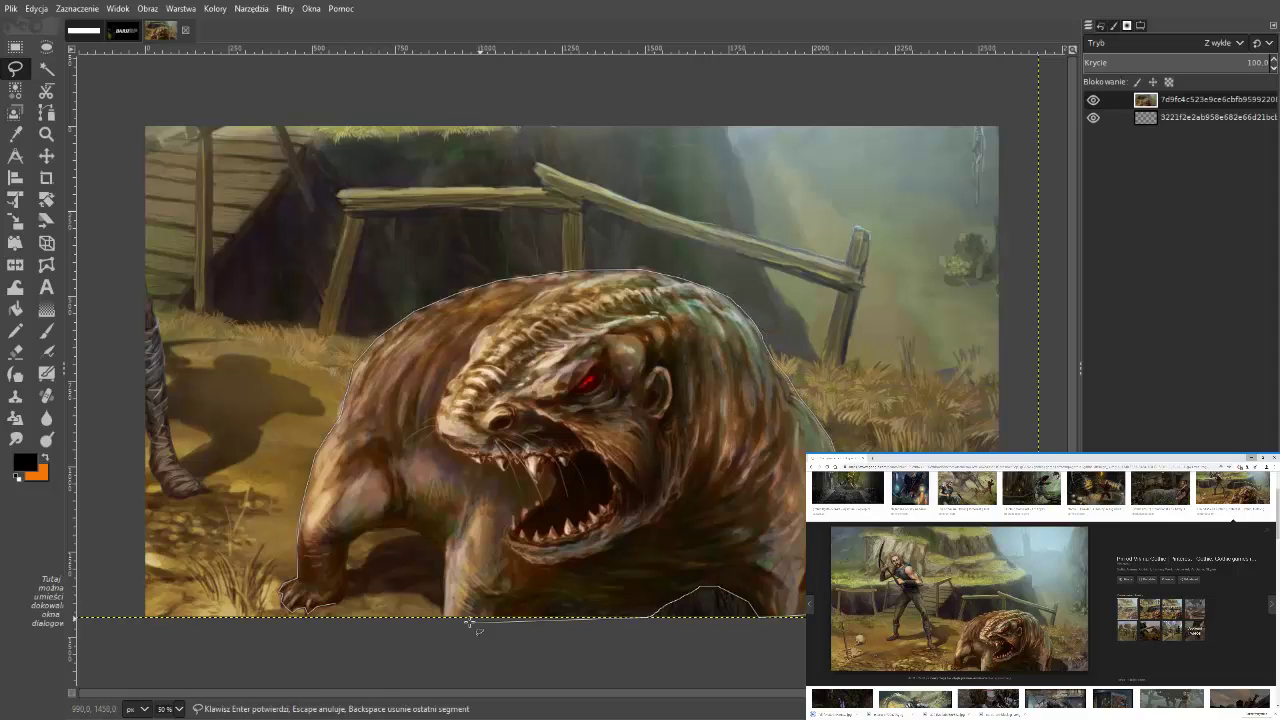
{"action": "left_click_drag", "start_coordinate": [345, 580], "coordinate": [350, 556]}
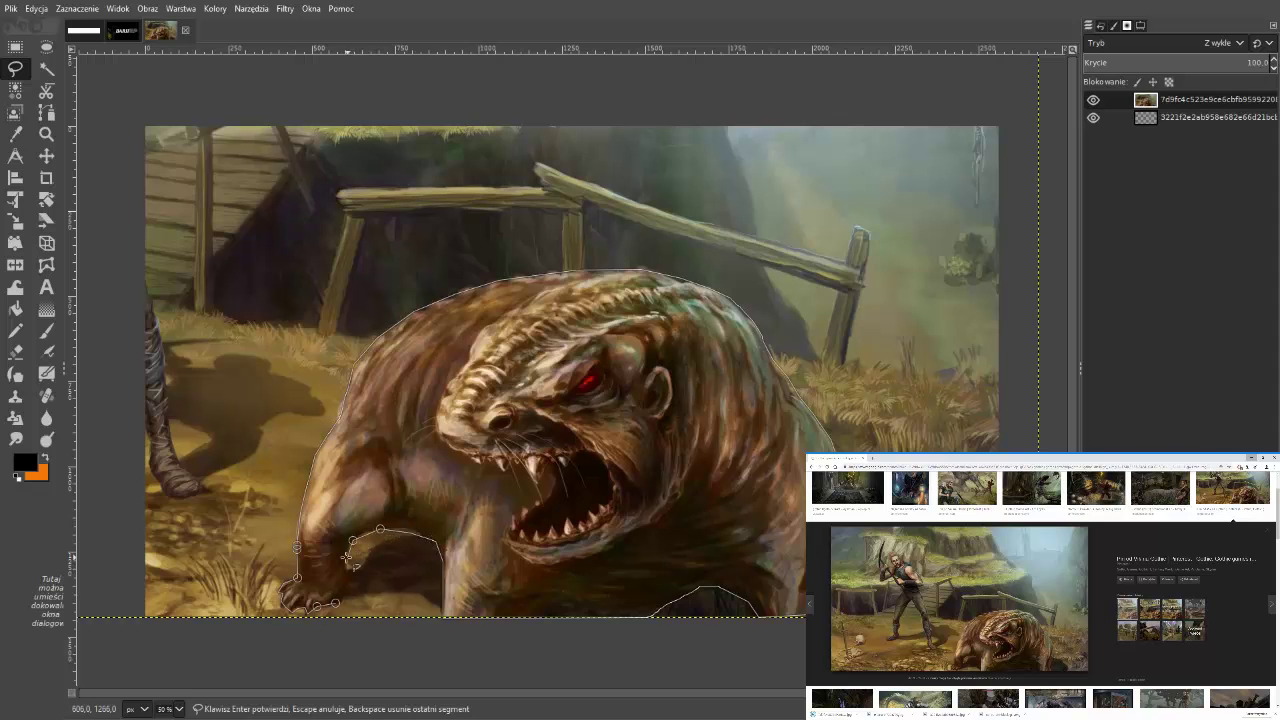
{"action": "key", "text": "Return"}
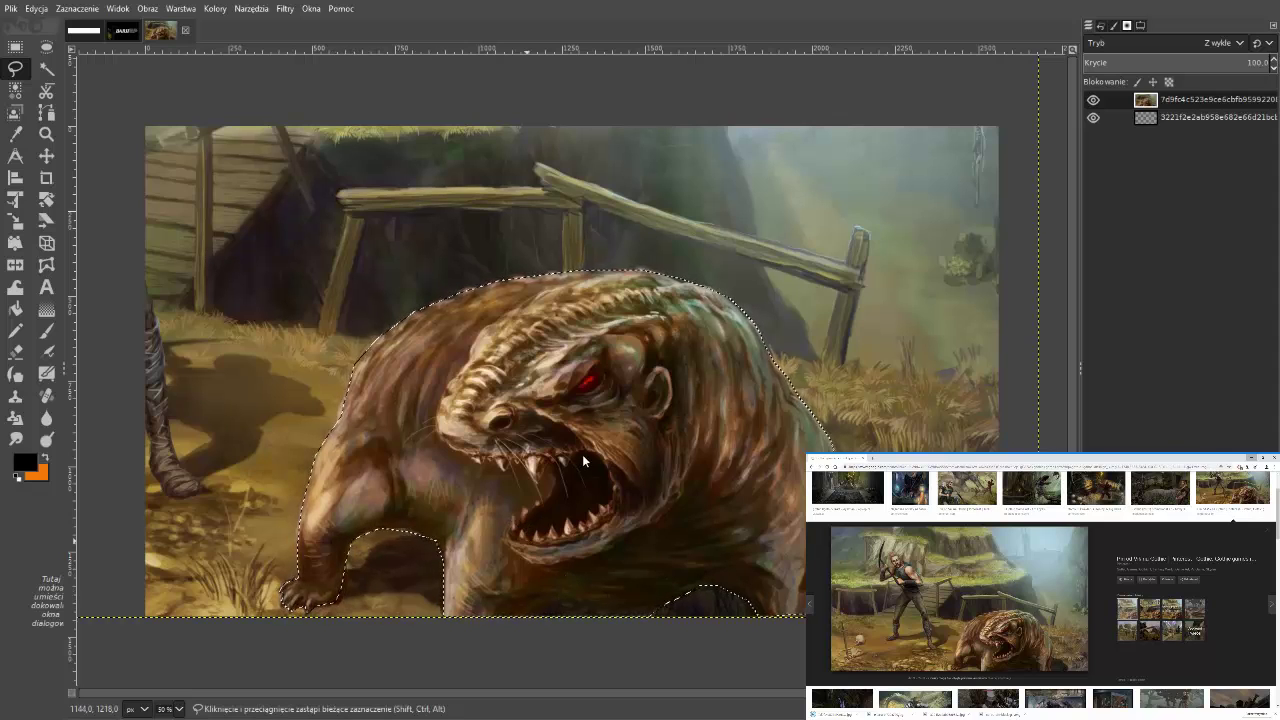
{"action": "key", "text": "ctrl+i"}
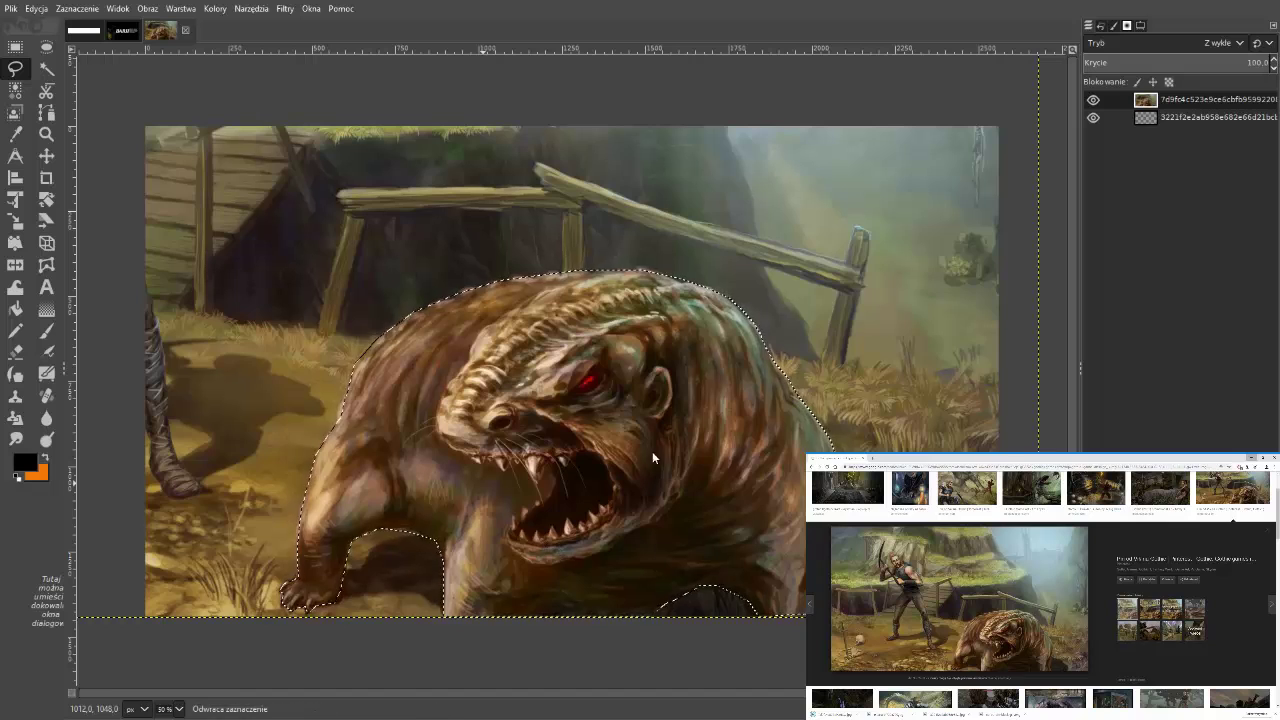
{"action": "key", "text": "Delete"}
Step: Copy the isolated monster into the BARII banner, then undo the paste
{"action": "key", "text": "ctrl+c"}
{"action": "key", "text": "alt+2"}
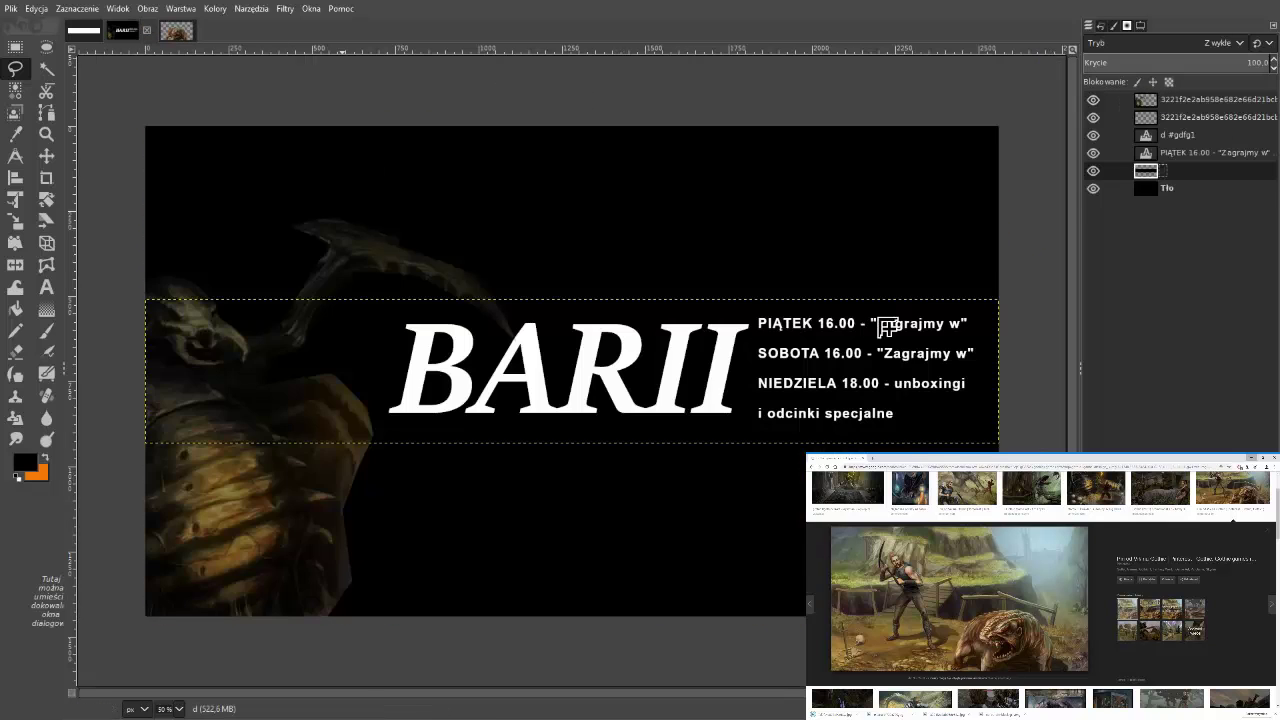
{"action": "key", "text": "ctrl+v"}
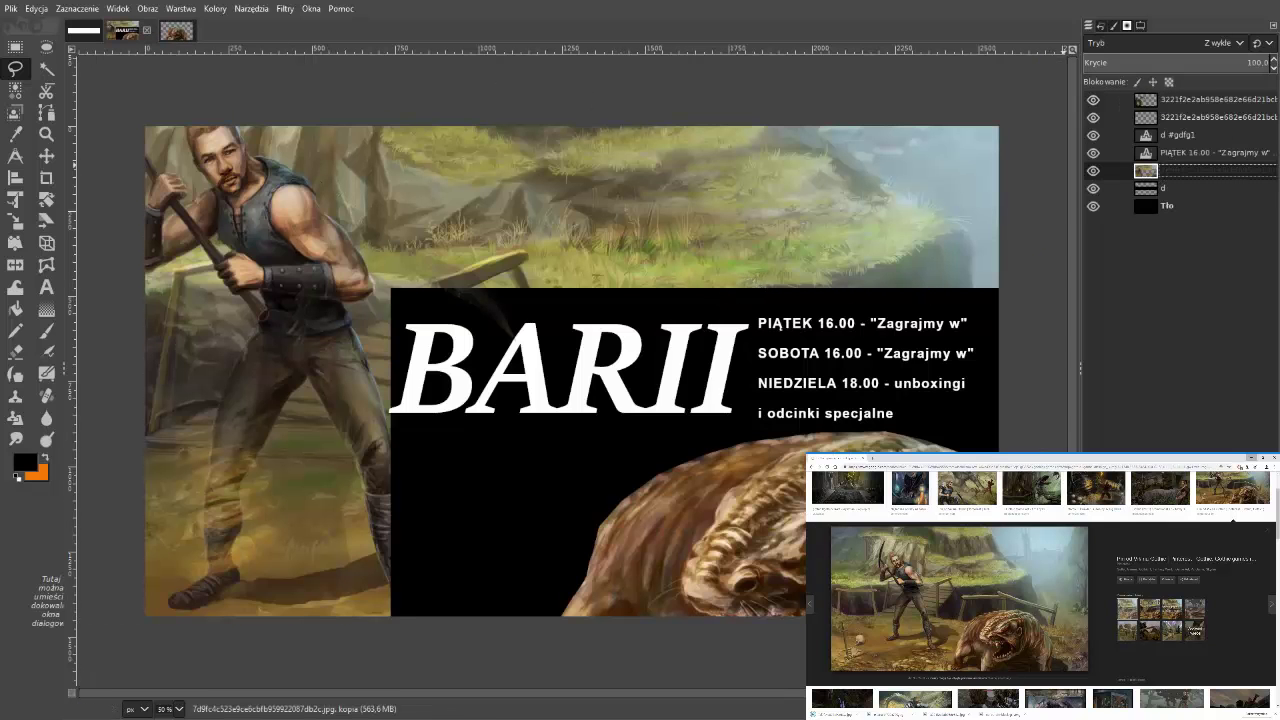
{"action": "key", "text": "ctrl+z"}
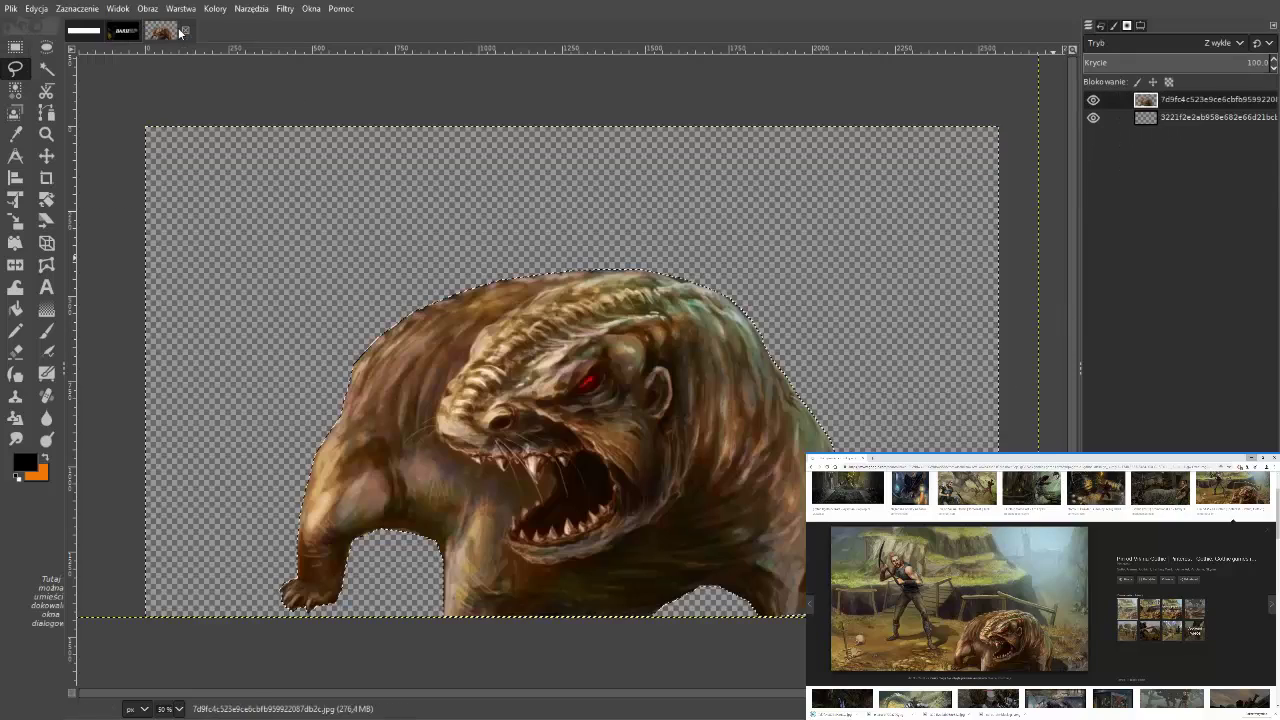
Step: Rescale the cut-out toad with the Scale tool and anchor the resized floating selection
{"action": "key", "text": "alt+3"}
{"action": "left_click", "coordinate": [15, 199]}
{"action": "left_click", "coordinate": [185, 318]}
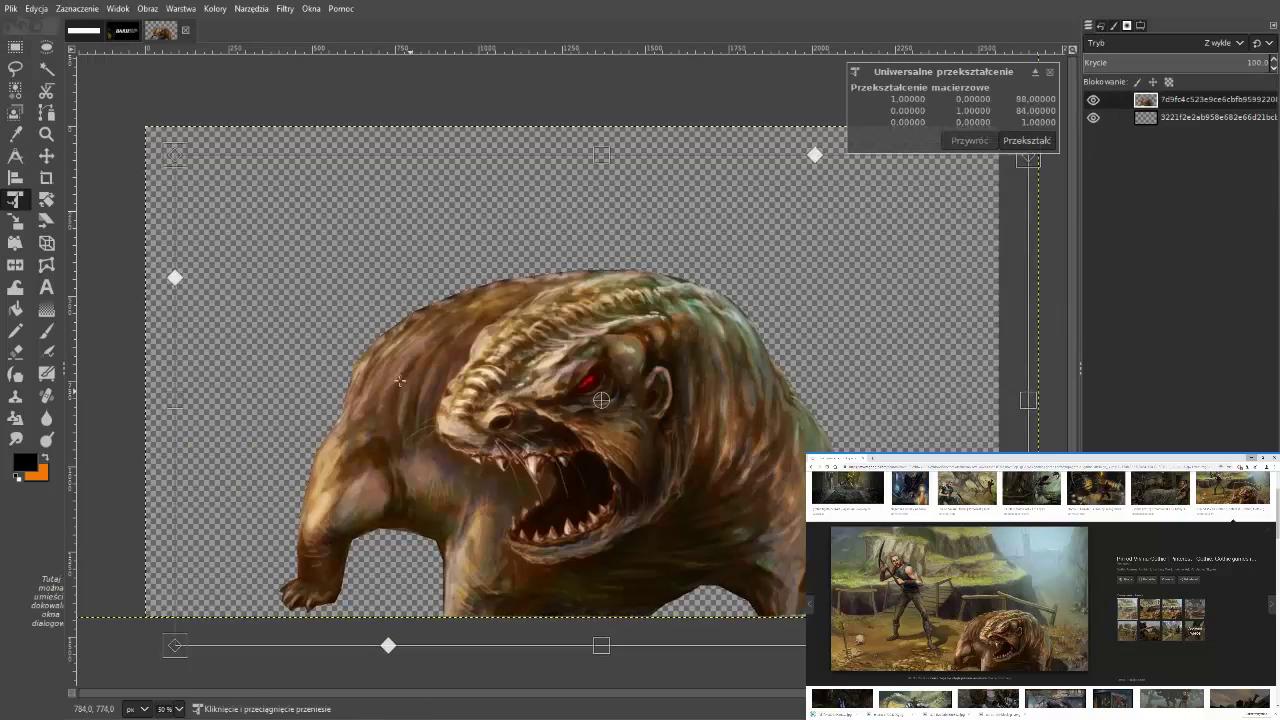
{"action": "key", "text": "shift+s"}
{"action": "left_click", "coordinate": [990, 185]}
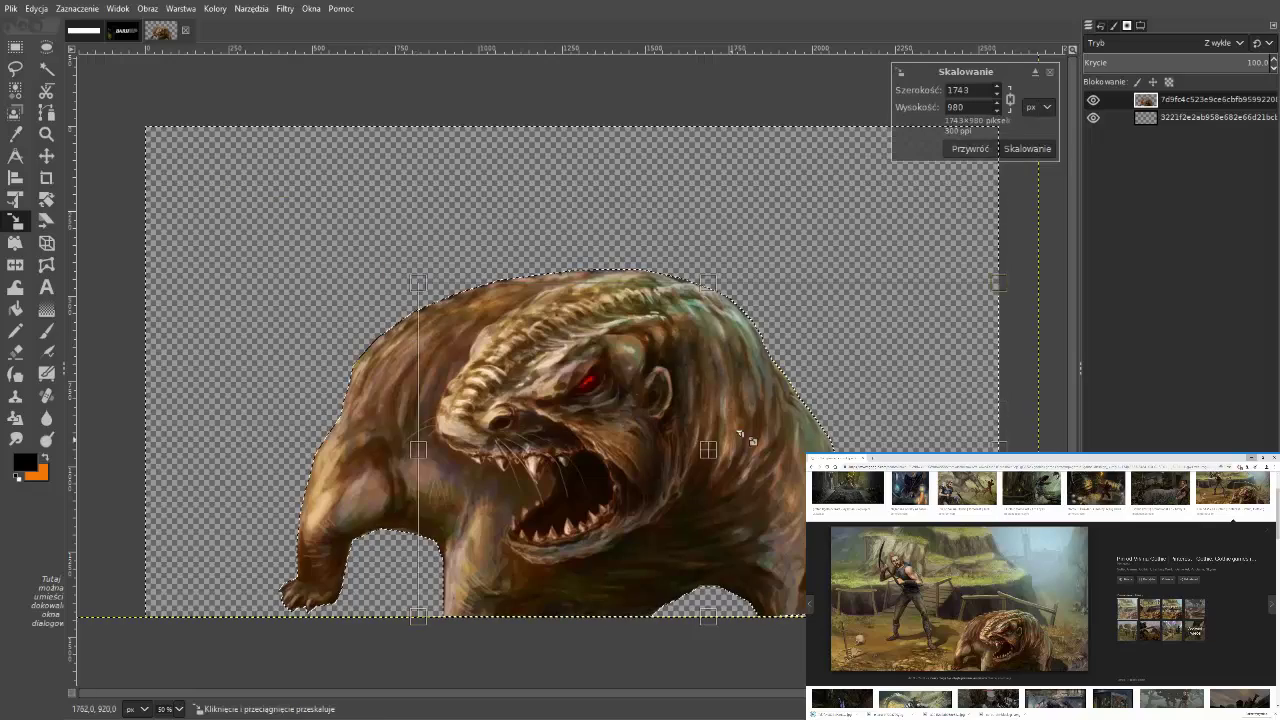
{"action": "key", "text": "Return"}
{"action": "left_click", "coordinate": [993, 278]}
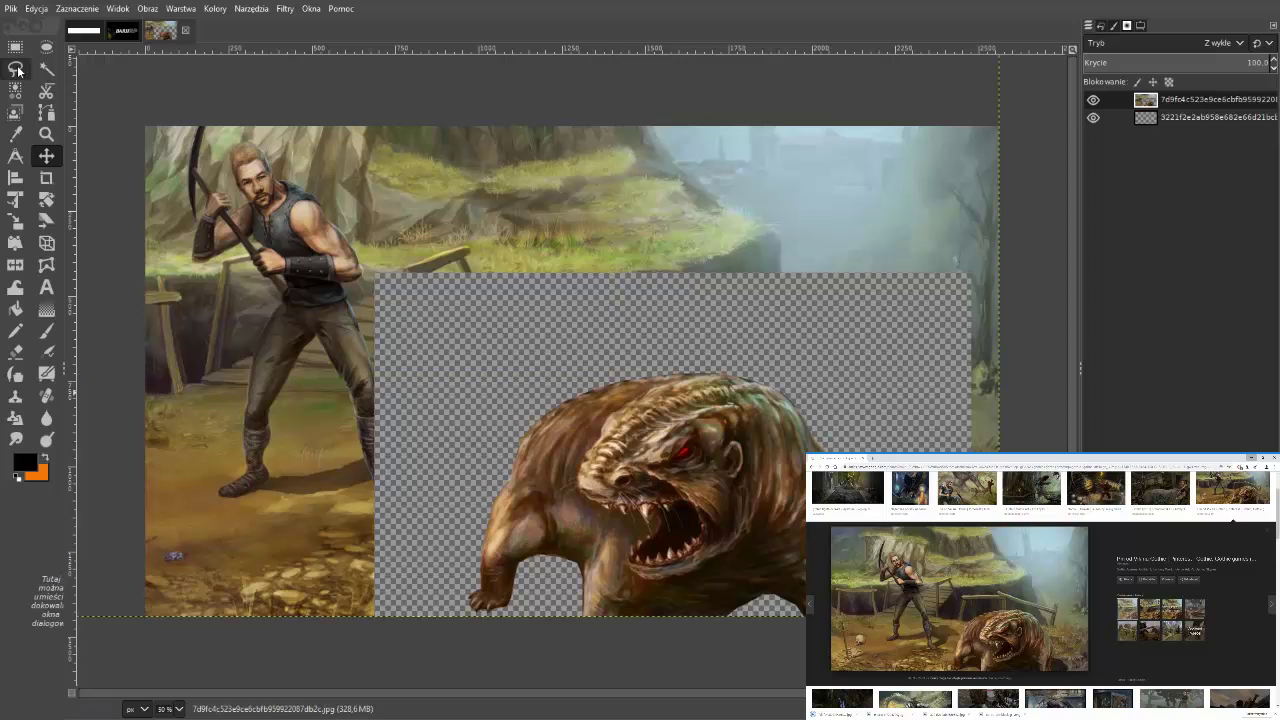
Step: Rectangle-select and erase the archer and scenery around the creature
{"action": "left_click", "coordinate": [15, 47]}
{"action": "key", "text": "minus"}
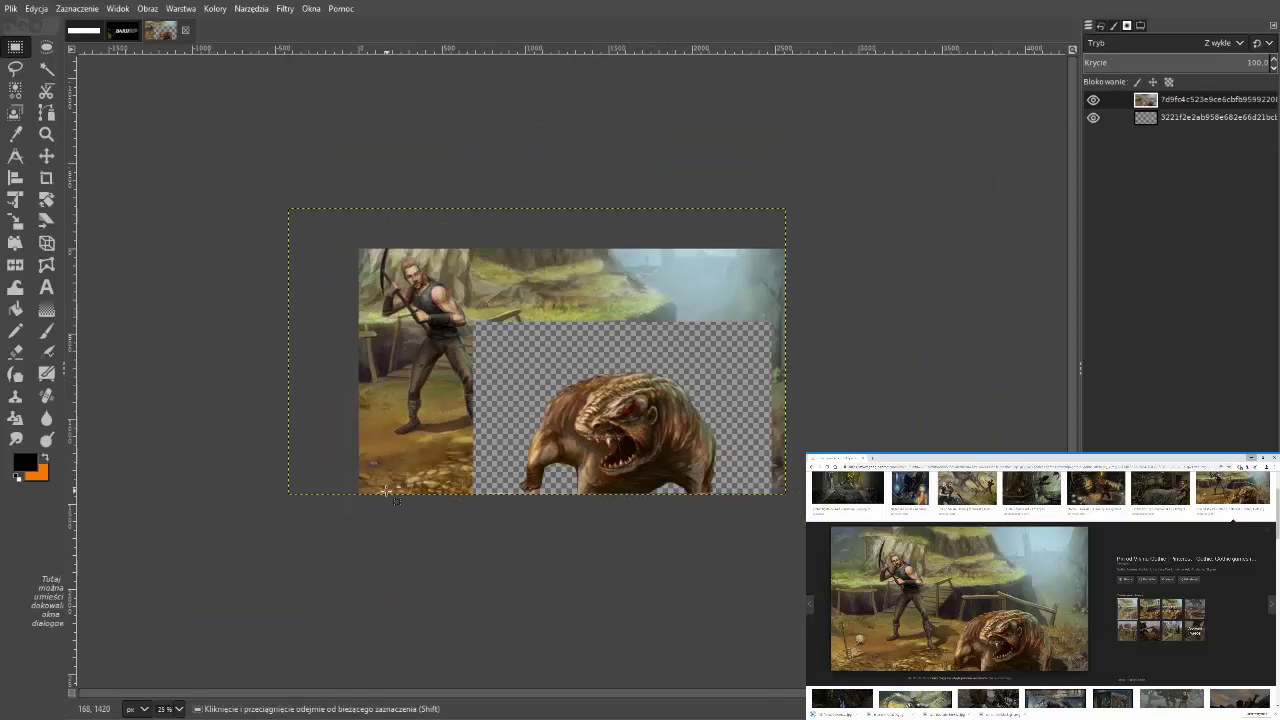
{"action": "mouse_move", "coordinate": [503, 529]}
{"action": "left_mouse_down"}
{"action": "mouse_move", "coordinate": [143, 126]}
{"action": "mouse_move", "coordinate": [903, 334]}
{"action": "left_mouse_up"}
{"action": "key", "text": "Delete"}
{"action": "left_click_drag", "start_coordinate": [723, 219], "coordinate": [963, 552]}
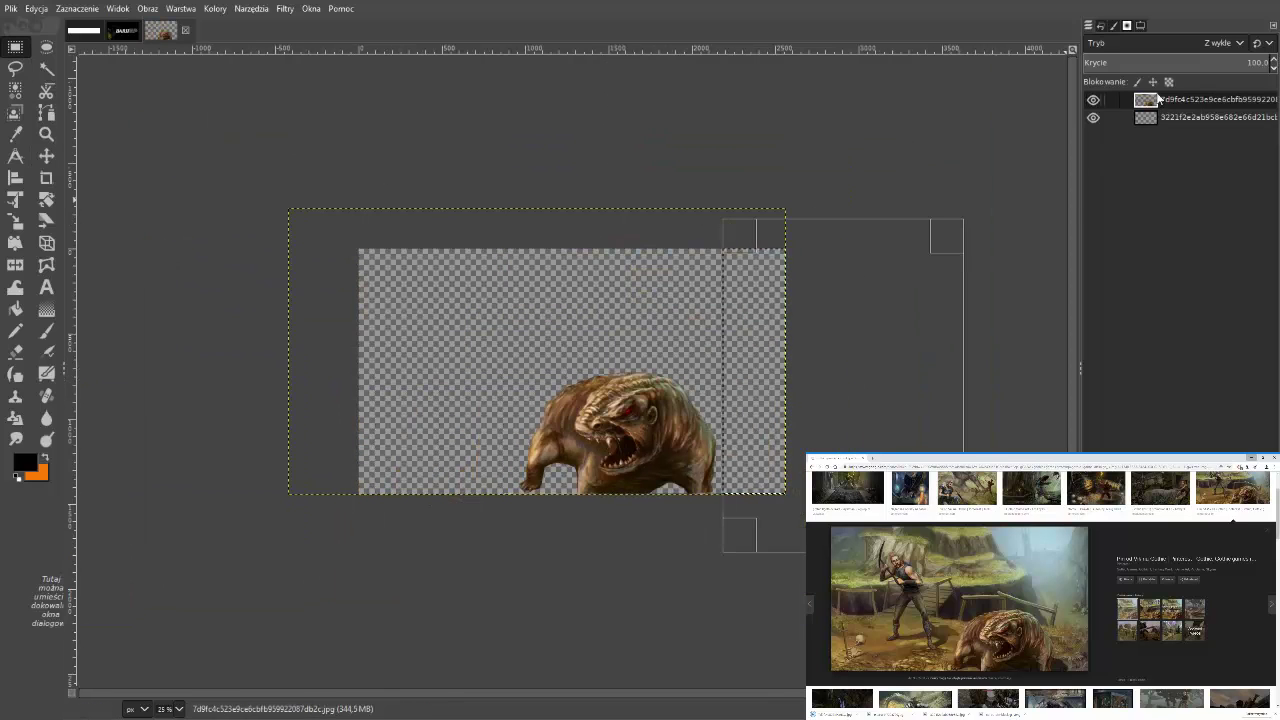
Step: Shift the creature layer on the BARII banner with the Move tool
{"action": "left_click", "coordinate": [123, 30]}
{"action": "left_click", "coordinate": [46, 155]}
{"action": "mouse_move", "coordinate": [436, 323]}
{"action": "left_mouse_down"}
{"action": "mouse_move", "coordinate": [629, 286]}
{"action": "mouse_move", "coordinate": [524, 261]}
{"action": "left_mouse_up"}
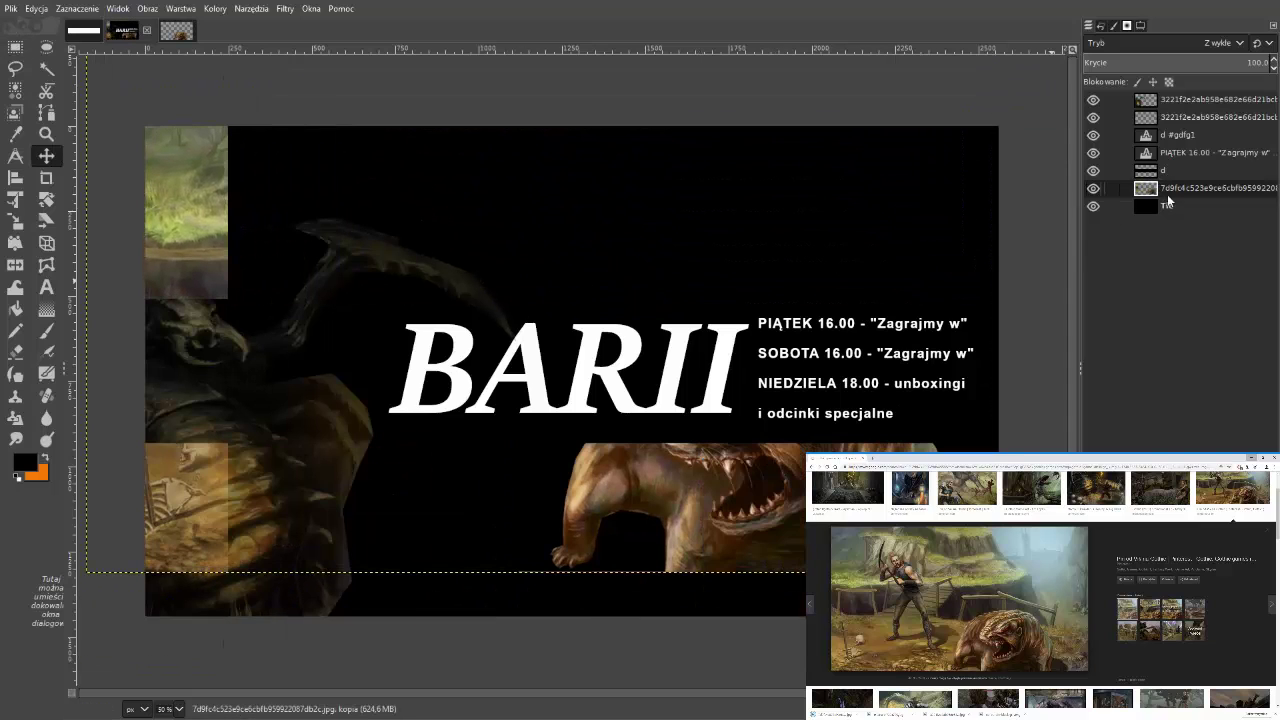
Step: In the creature image, clear another area and move the creature right and down
{"action": "left_click", "coordinate": [176, 30]}
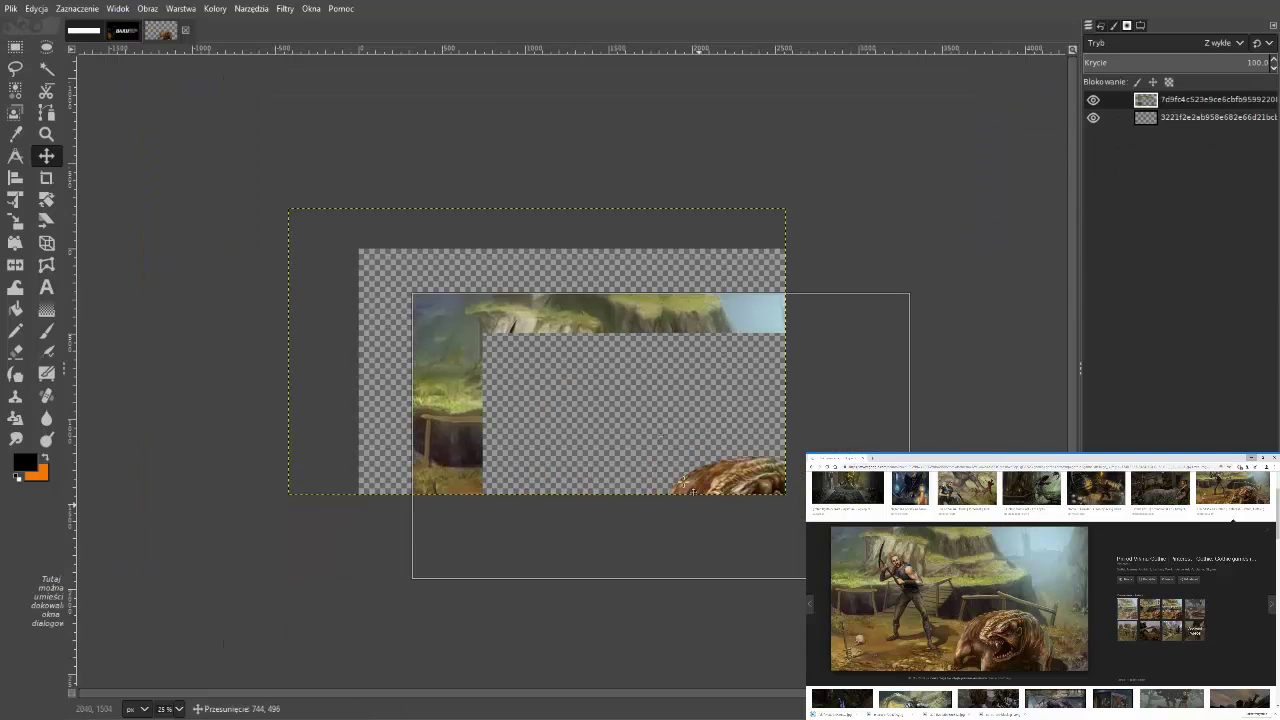
{"action": "left_click", "coordinate": [15, 47]}
{"action": "left_click_drag", "start_coordinate": [130, 66], "coordinate": [514, 603]}
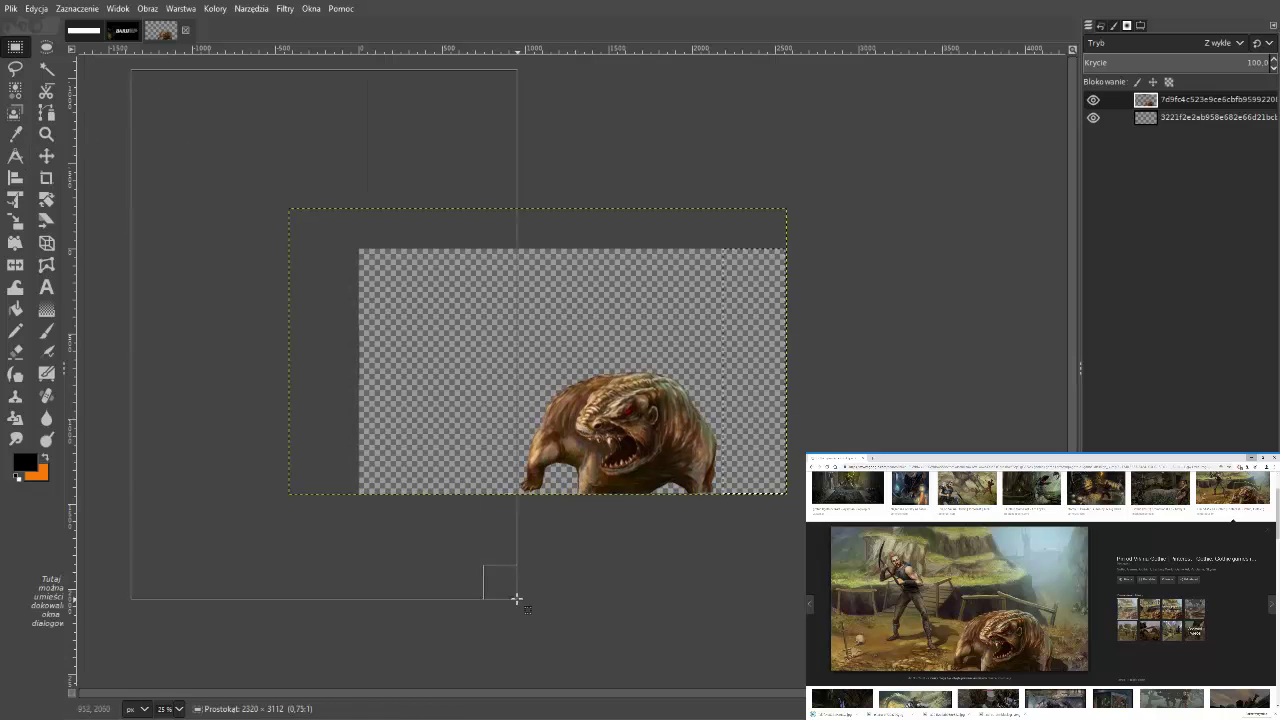
{"action": "left_click", "coordinate": [951, 394]}
{"action": "key", "text": "m"}
{"action": "left_click_drag", "start_coordinate": [270, 559], "coordinate": [360, 612]}
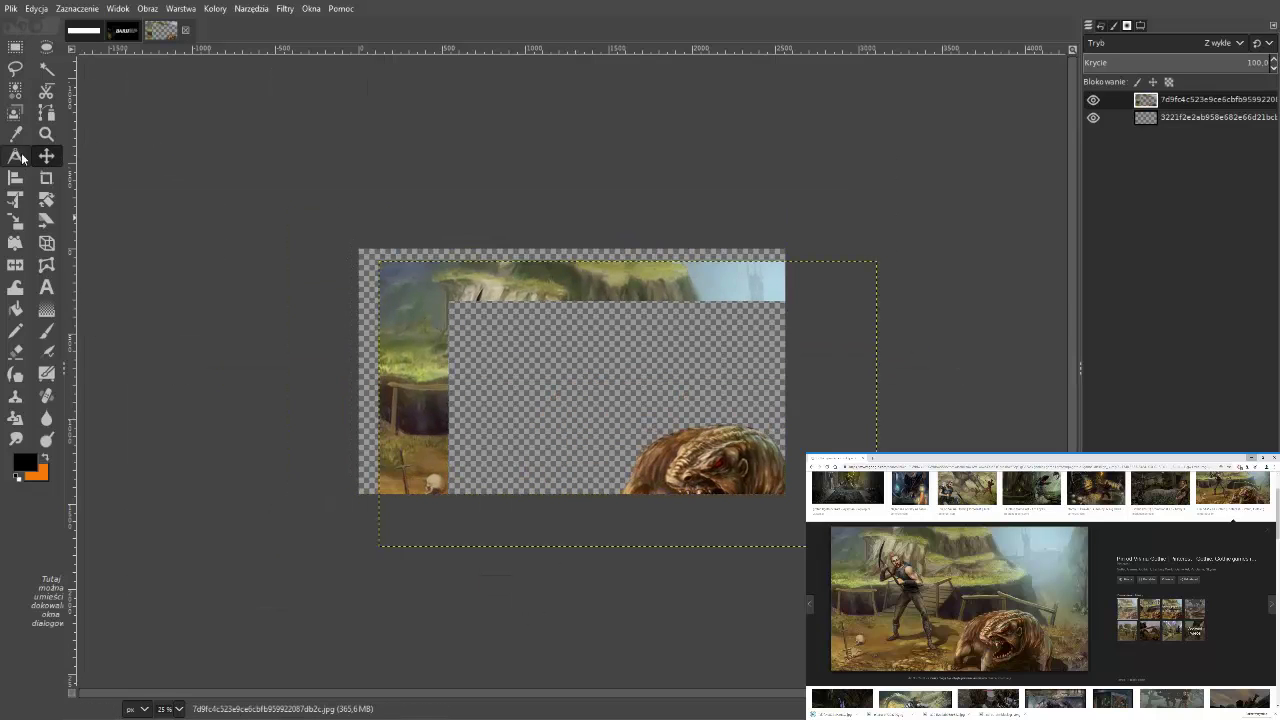
Step: Select around the creature and place it left of centre
{"action": "key", "text": "r"}
{"action": "left_click_drag", "start_coordinate": [425, 117], "coordinate": [853, 404]}
{"action": "left_click", "coordinate": [46, 155]}
{"action": "left_click_drag", "start_coordinate": [836, 296], "coordinate": [678, 313]}
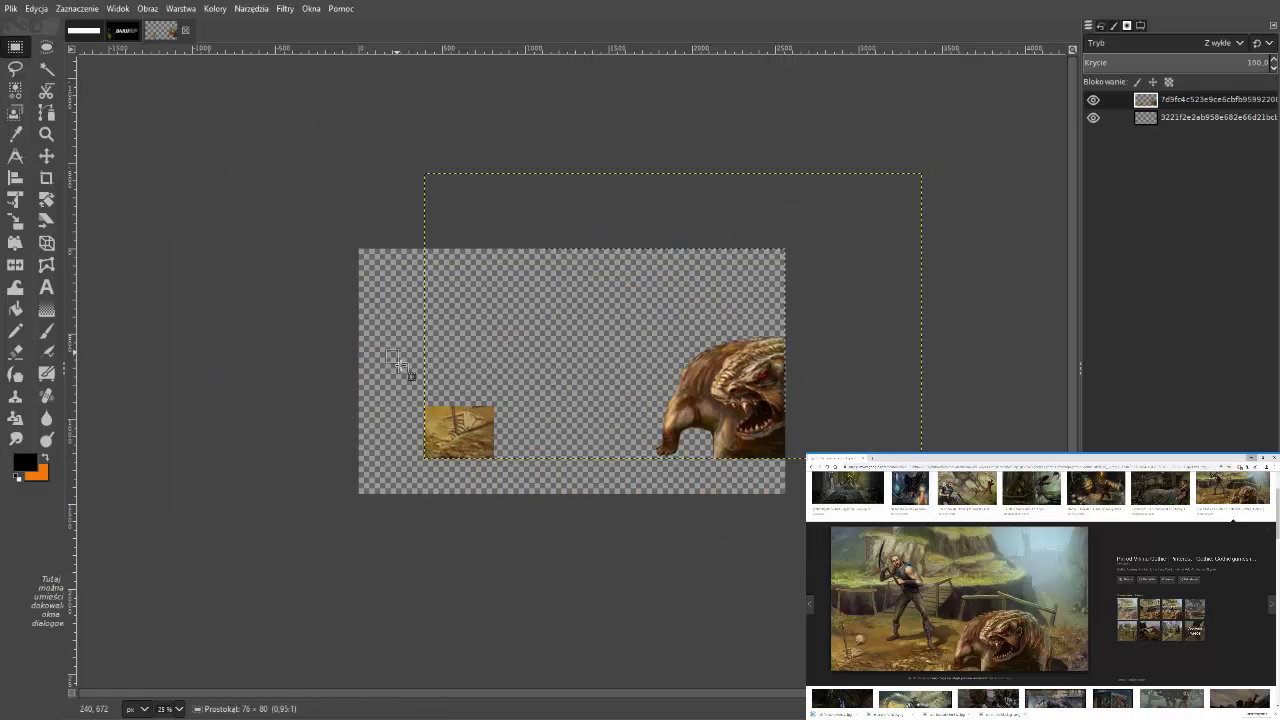
{"action": "mouse_move", "coordinate": [822, 396]}
{"action": "left_mouse_down"}
{"action": "mouse_move", "coordinate": [551, 396]}
{"action": "mouse_move", "coordinate": [572, 396]}
{"action": "left_mouse_up"}
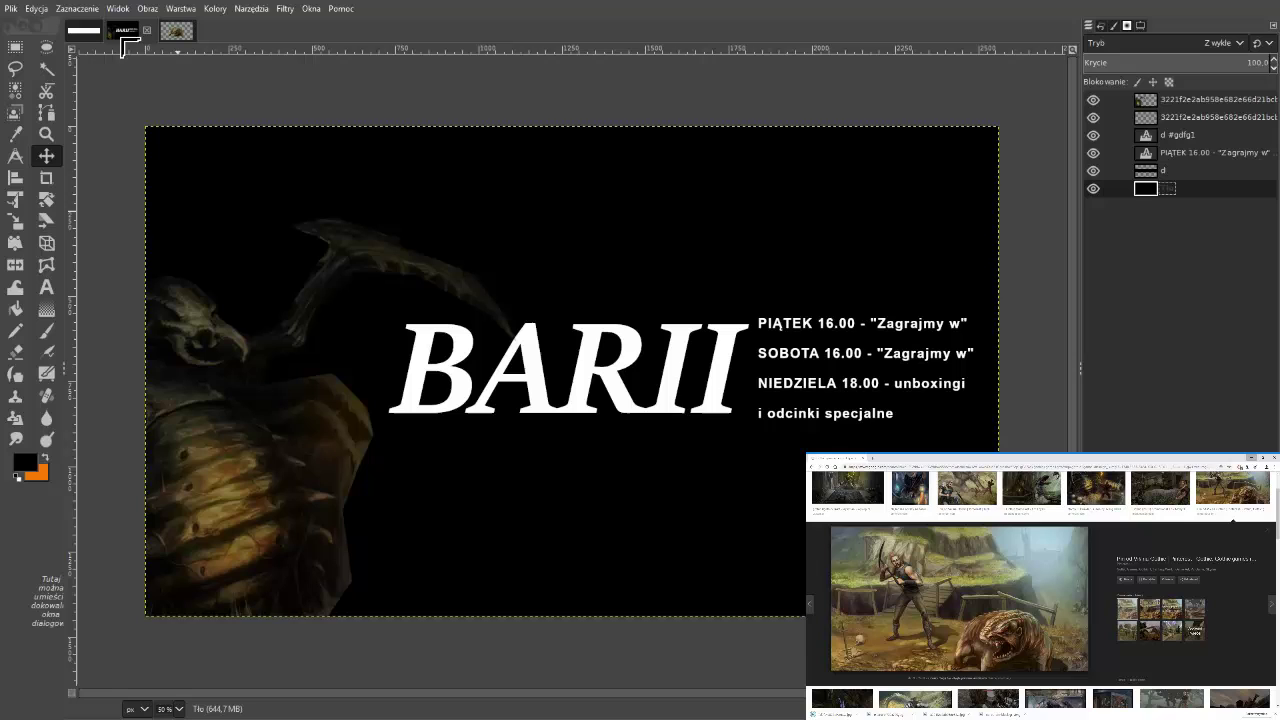
{"action": "left_click", "coordinate": [122, 30]}
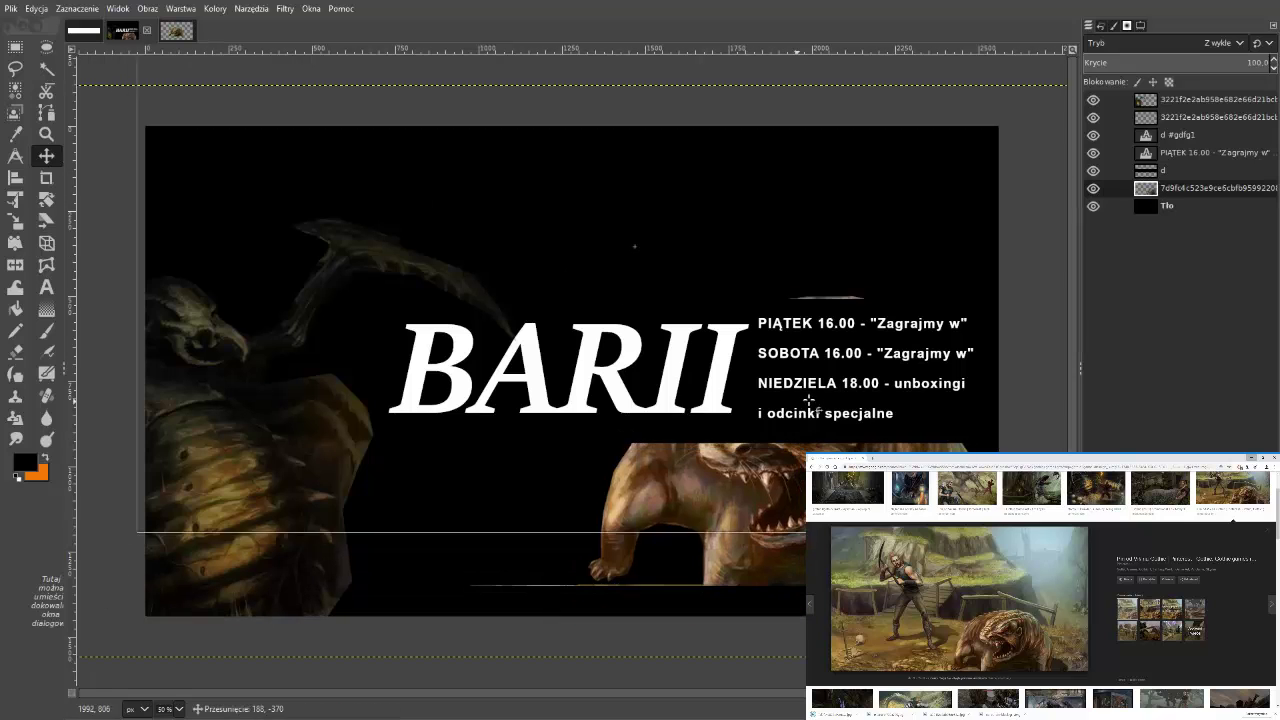
Step: Move the creature up-right on the banner and raise its layer above the BARII text
{"action": "left_click_drag", "start_coordinate": [757, 548], "coordinate": [865, 403]}
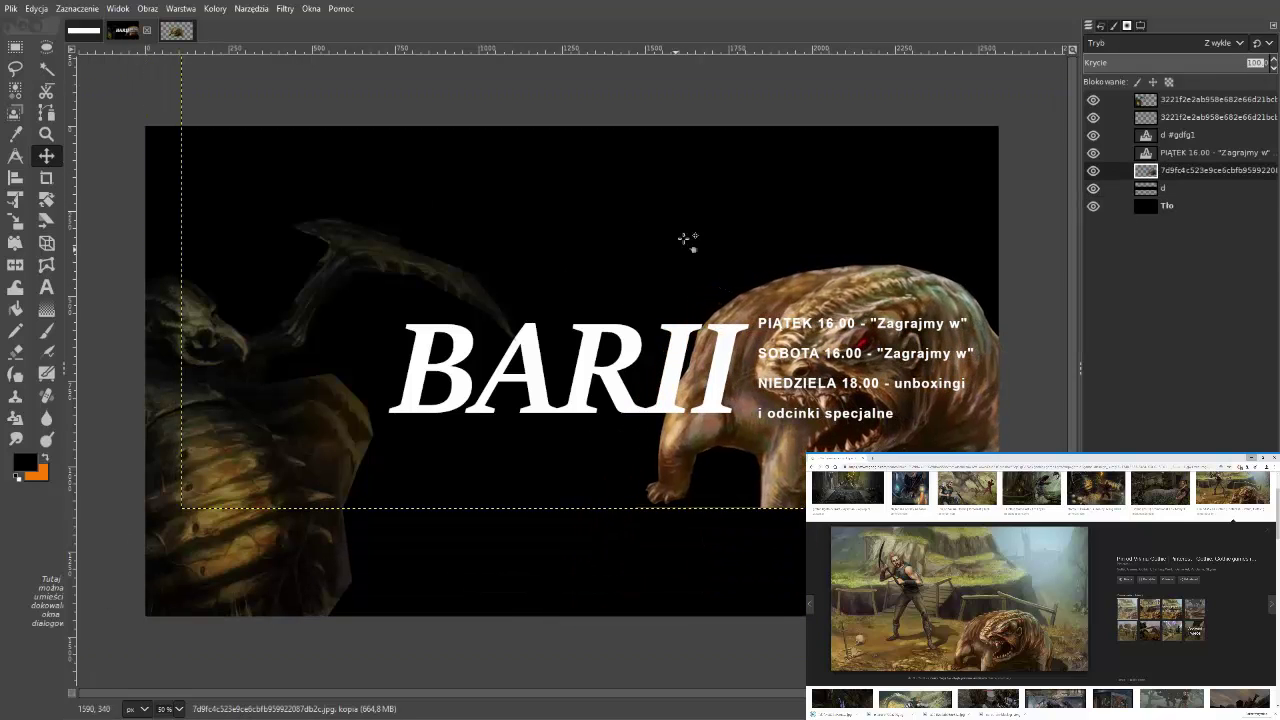
{"action": "left_click_drag", "start_coordinate": [1165, 170], "coordinate": [1165, 117]}
{"action": "left_click", "coordinate": [1165, 136]}
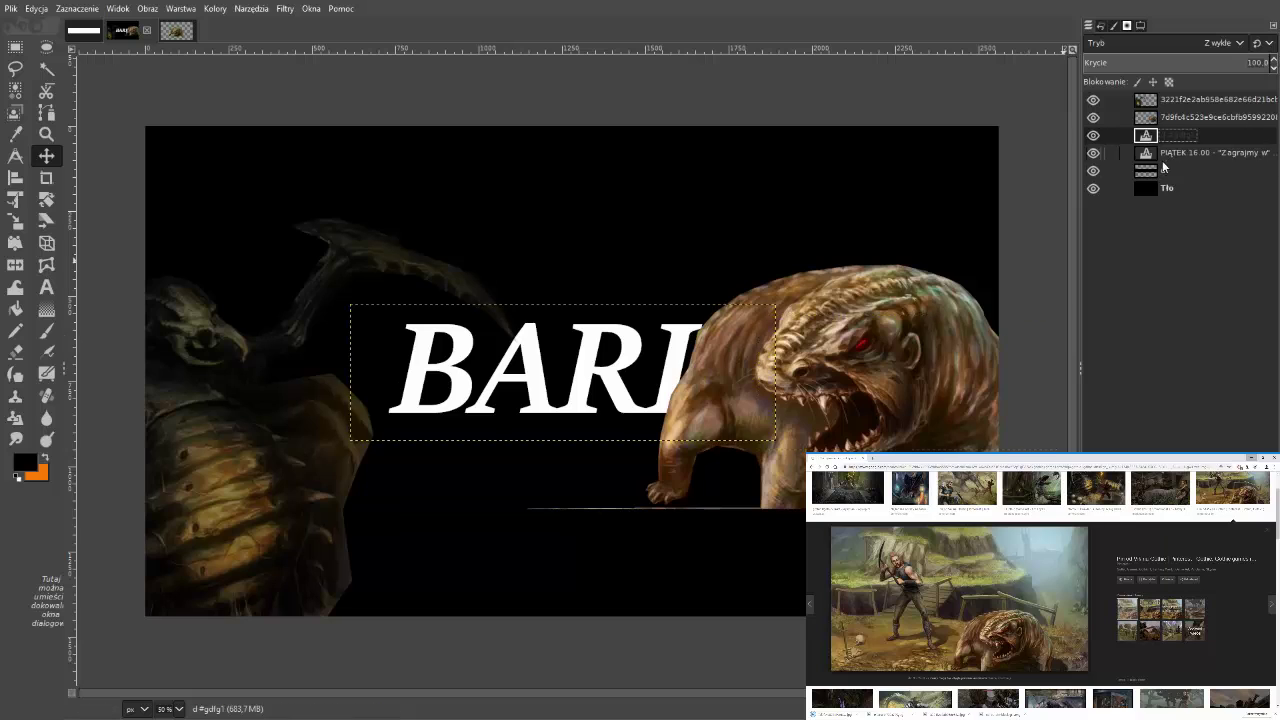
{"action": "key", "text": "Page_Up"}
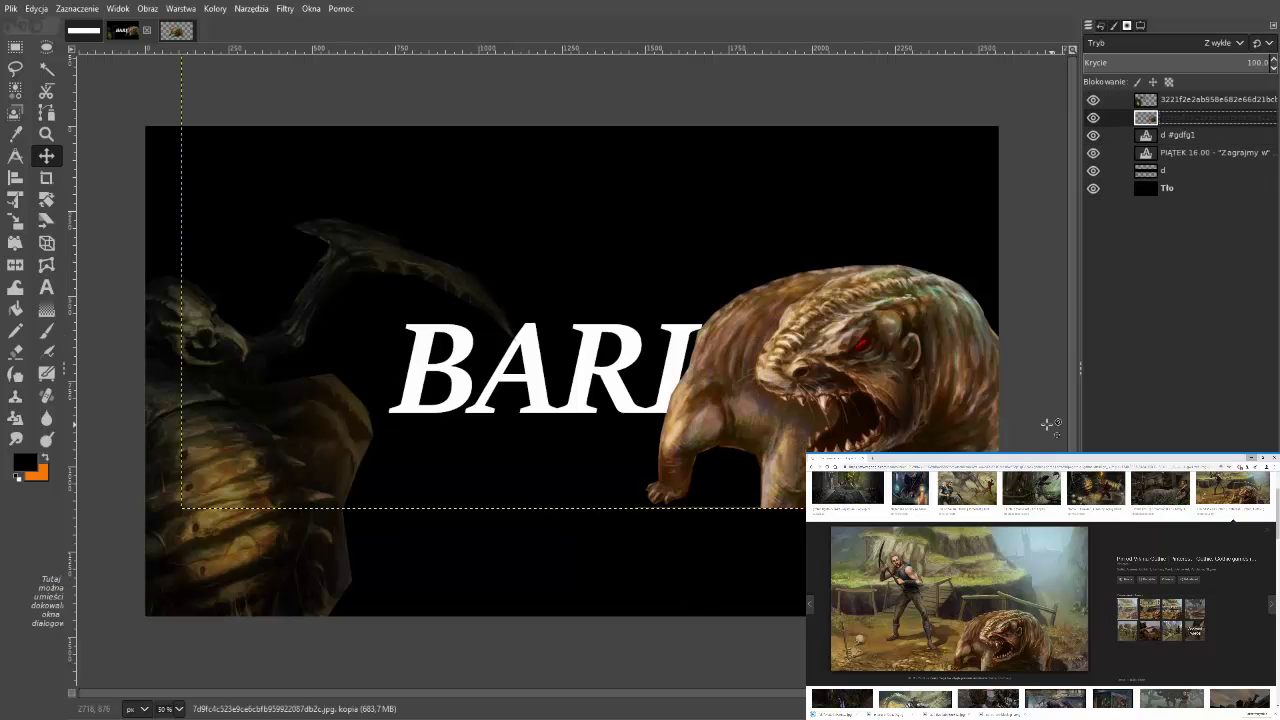
{"action": "left_click_drag", "start_coordinate": [611, 508], "coordinate": [797, 563]}
{"action": "left_click", "coordinate": [786, 503]}
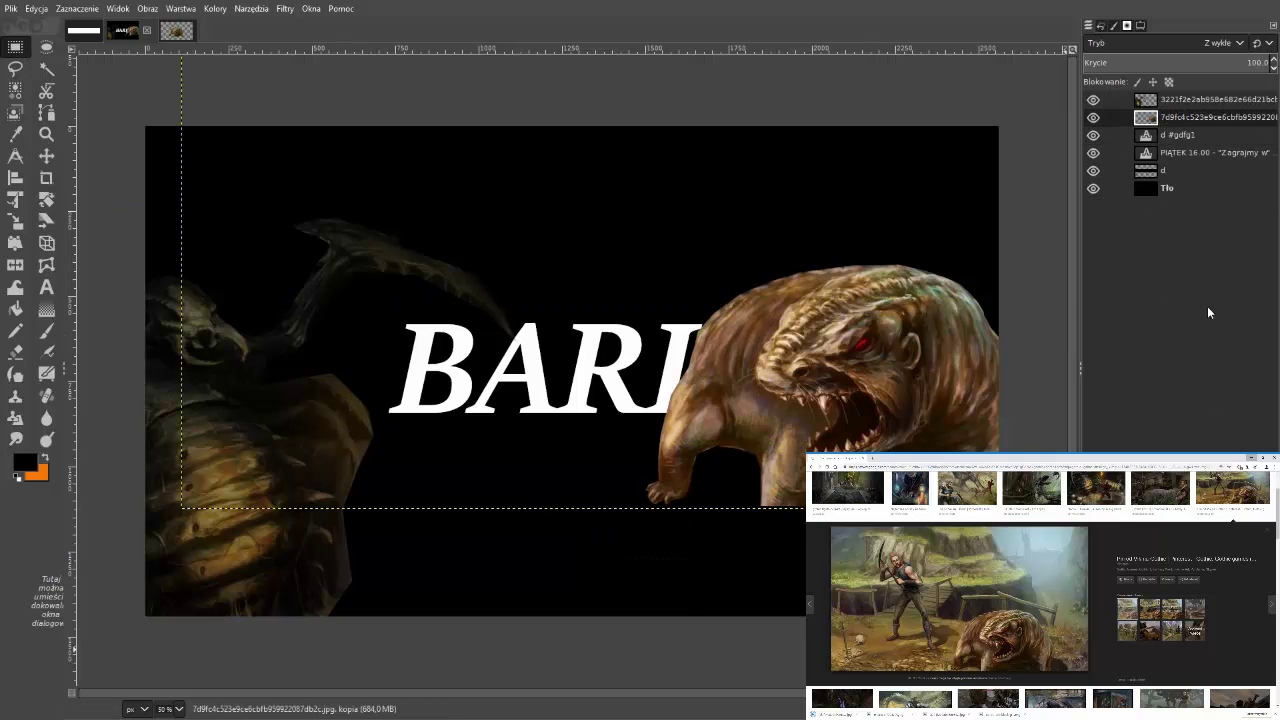
Step: Set the creature layer's opacity to 31.3 and nudge it slightly right
{"action": "left_click_drag", "start_coordinate": [1252, 64], "coordinate": [1143, 64]}
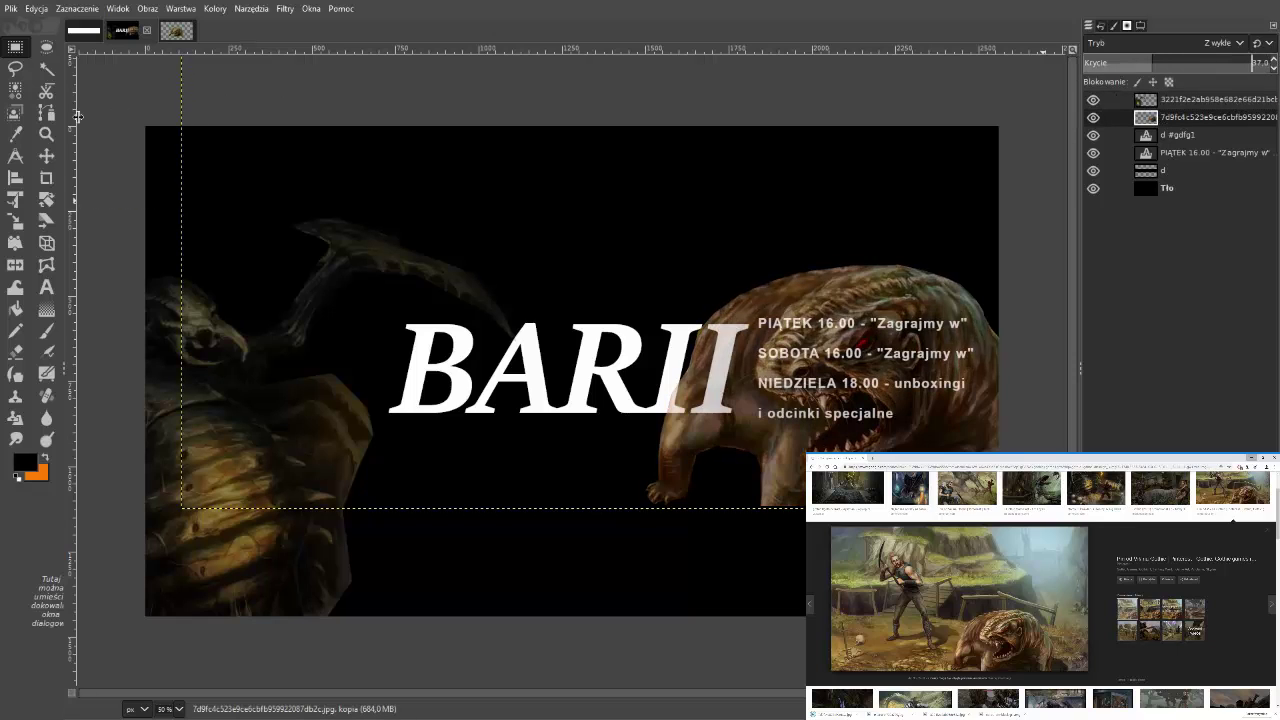
{"action": "key", "text": "m"}
{"action": "left_click_drag", "start_coordinate": [681, 221], "coordinate": [703, 223]}
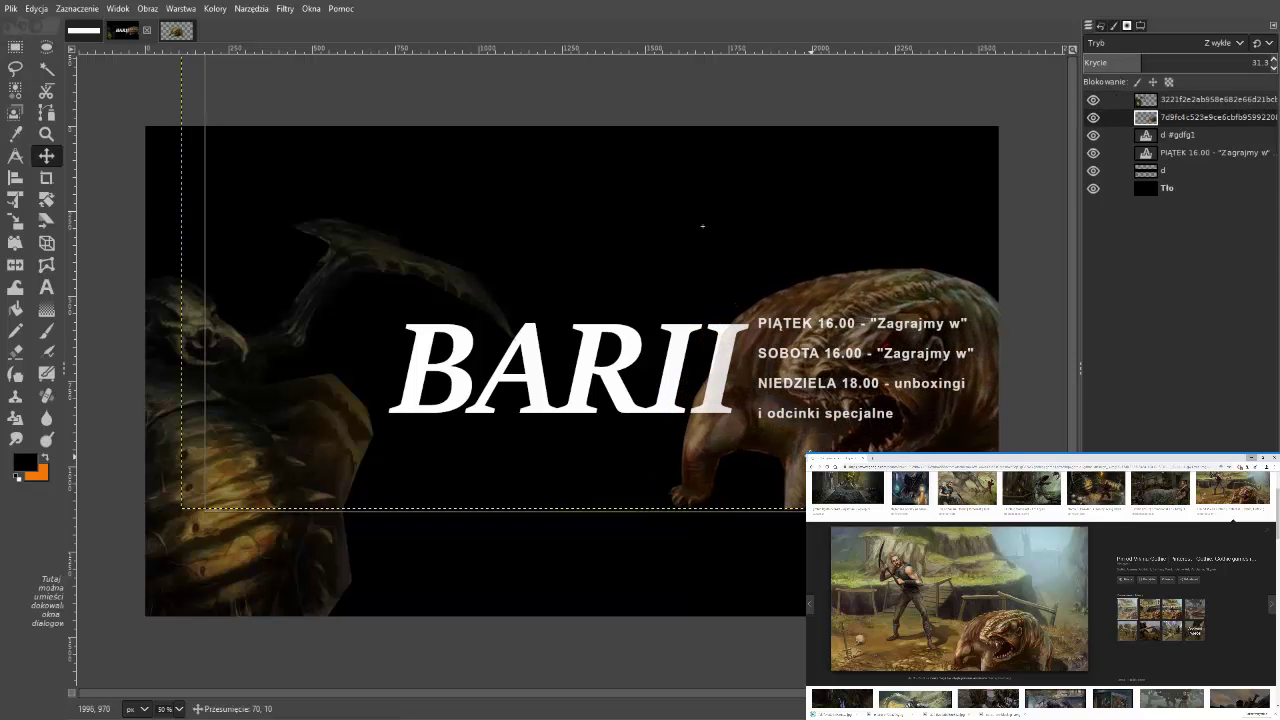
{"action": "left_click", "coordinate": [1093, 188]}
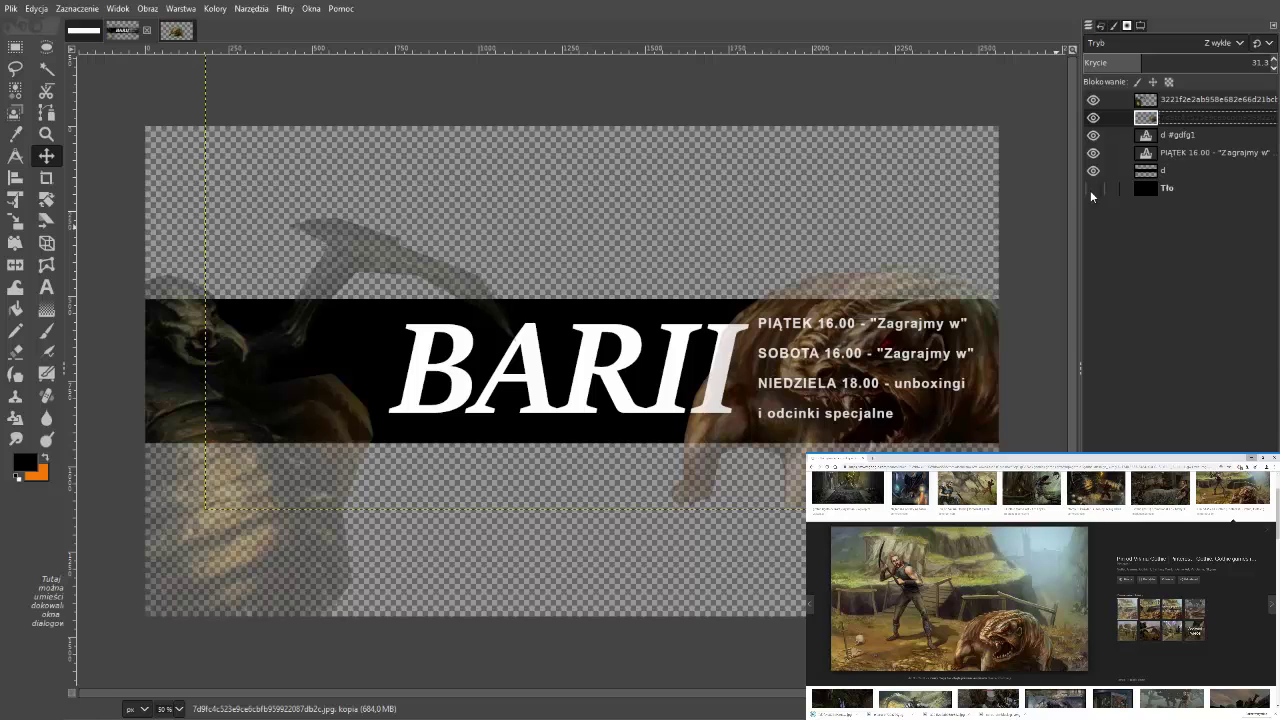
{"action": "left_click", "coordinate": [1093, 188]}
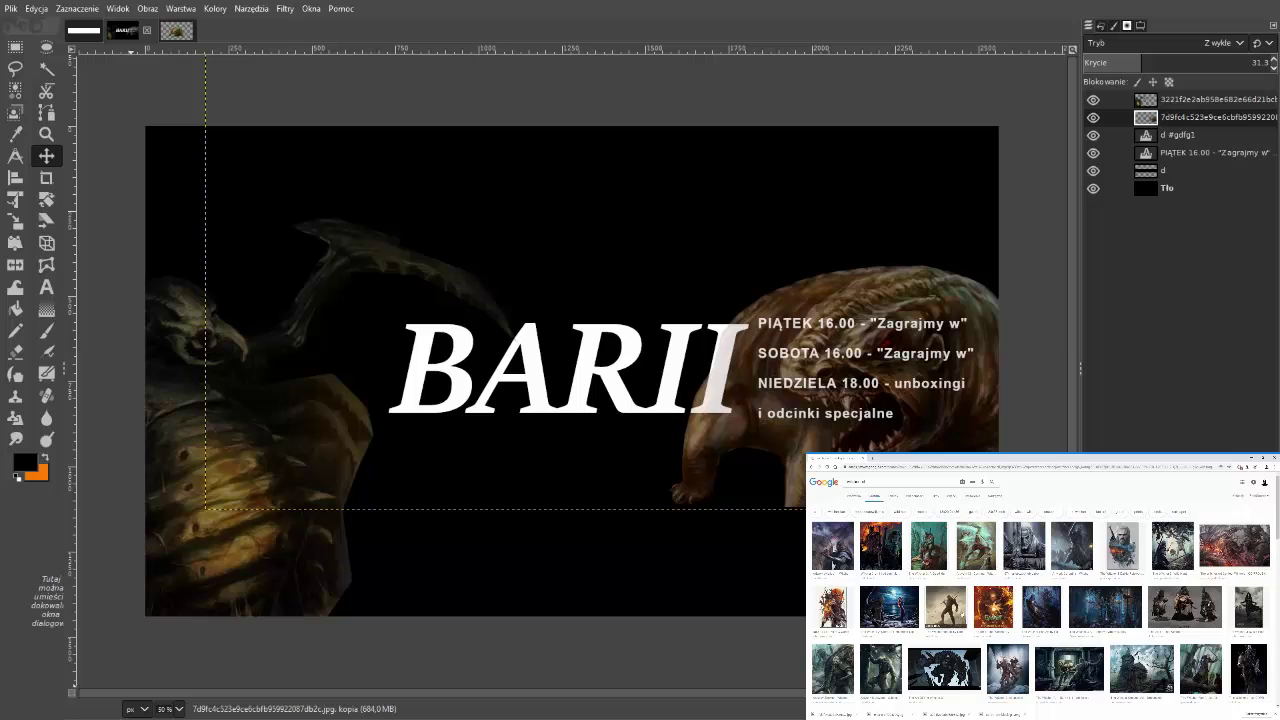
Step: Drop the green-glowing warrior picture into the spare image as a new layer
{"action": "left_click", "coordinate": [965, 570]}
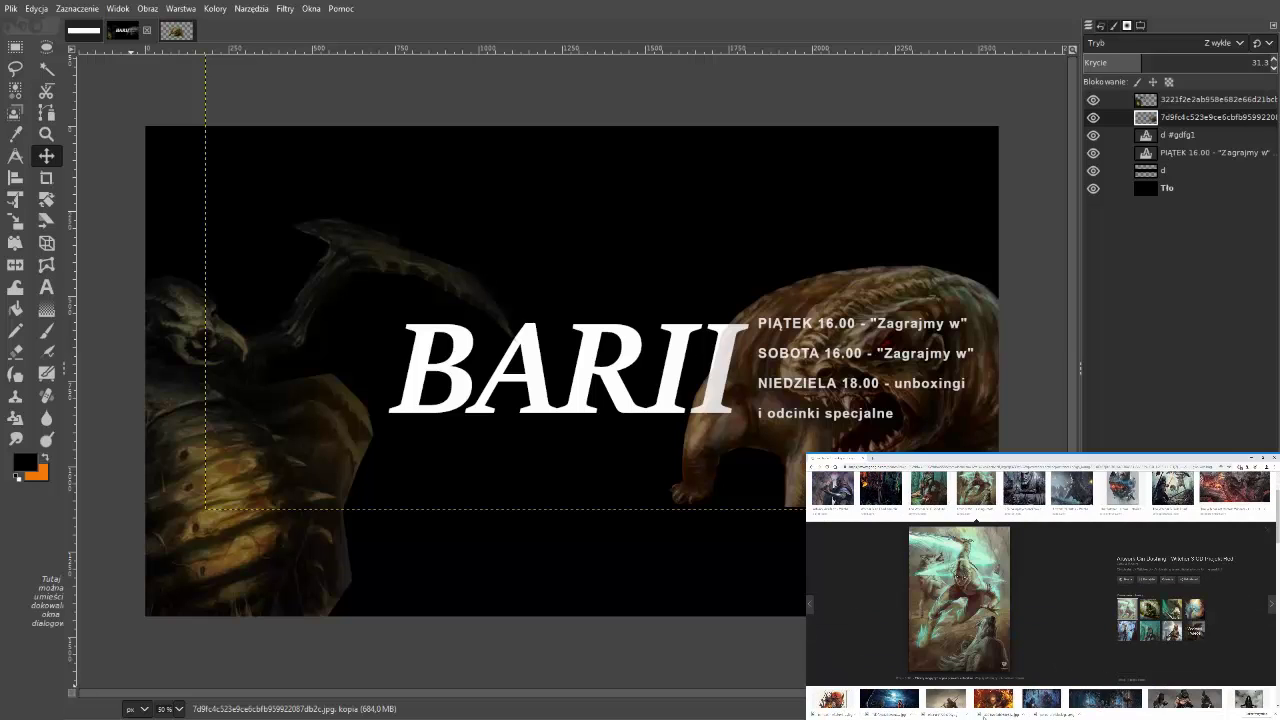
{"action": "left_click", "coordinate": [178, 30]}
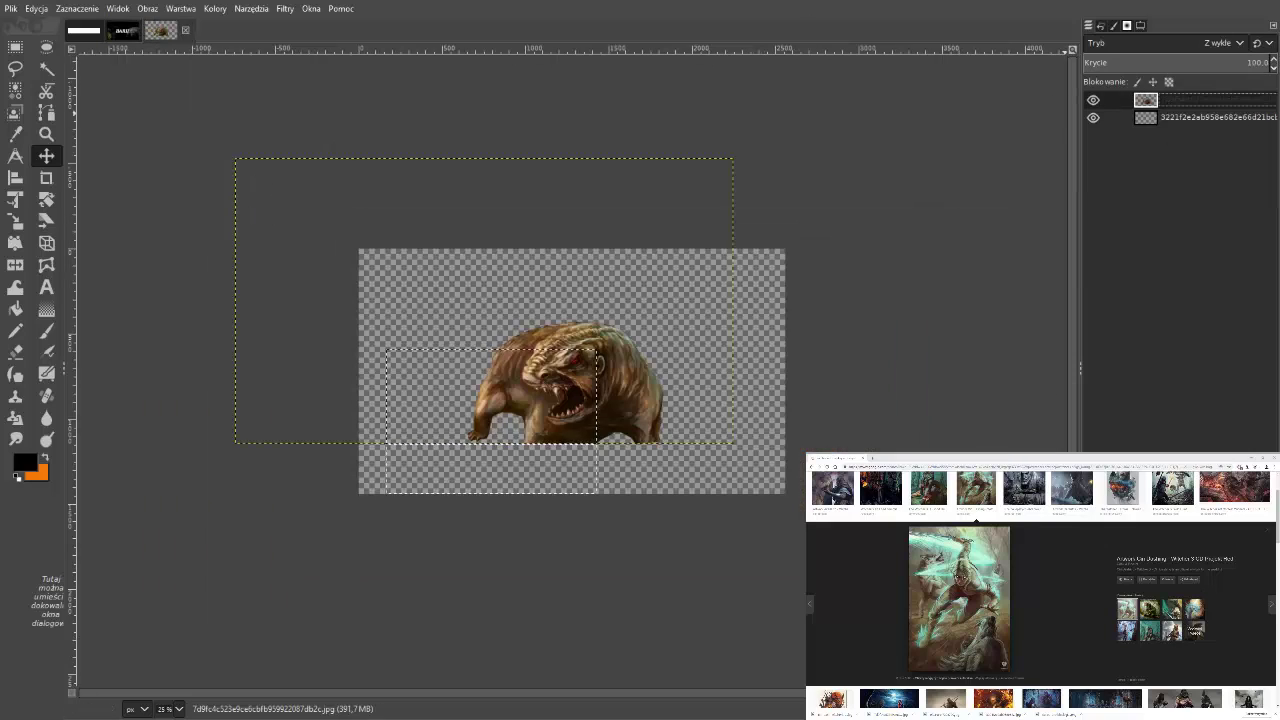
{"action": "key", "text": "ctrl+shift+a"}
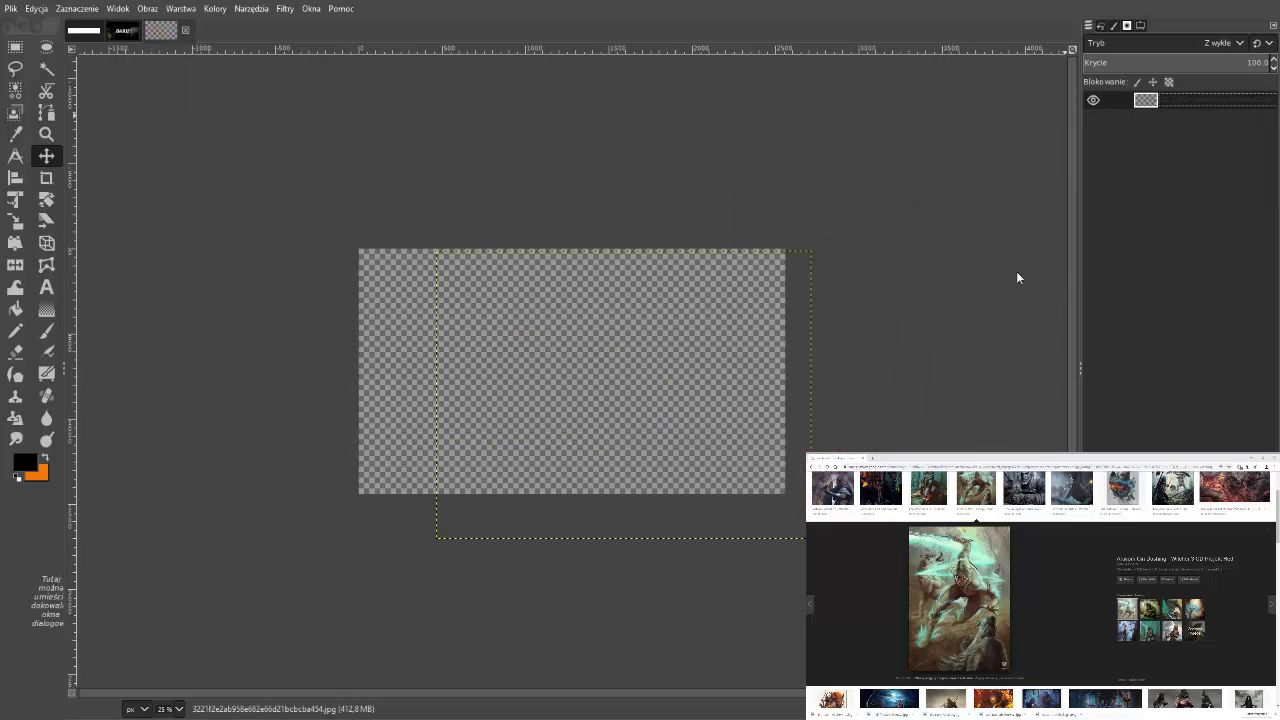
{"action": "left_click_drag", "start_coordinate": [959, 597], "coordinate": [580, 174]}
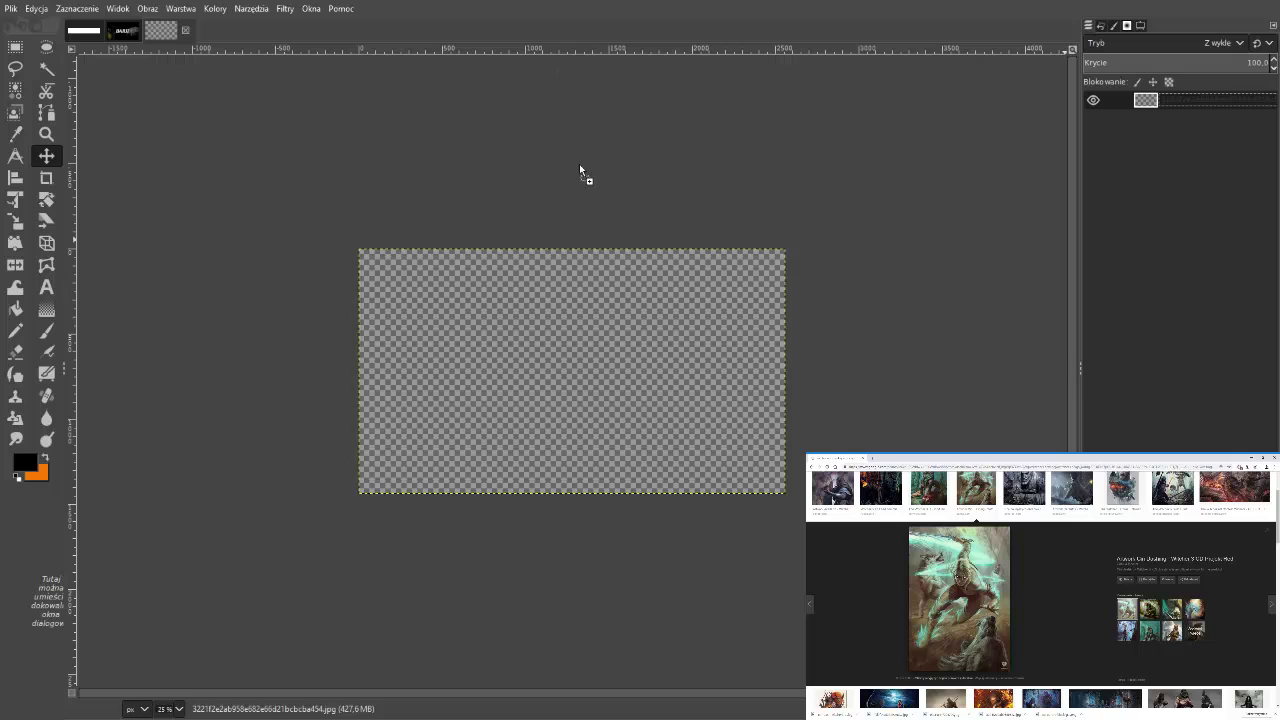
Step: Shrink the warrior picture with the Scale tool and zoom in on her
{"action": "key", "text": "shift+2"}
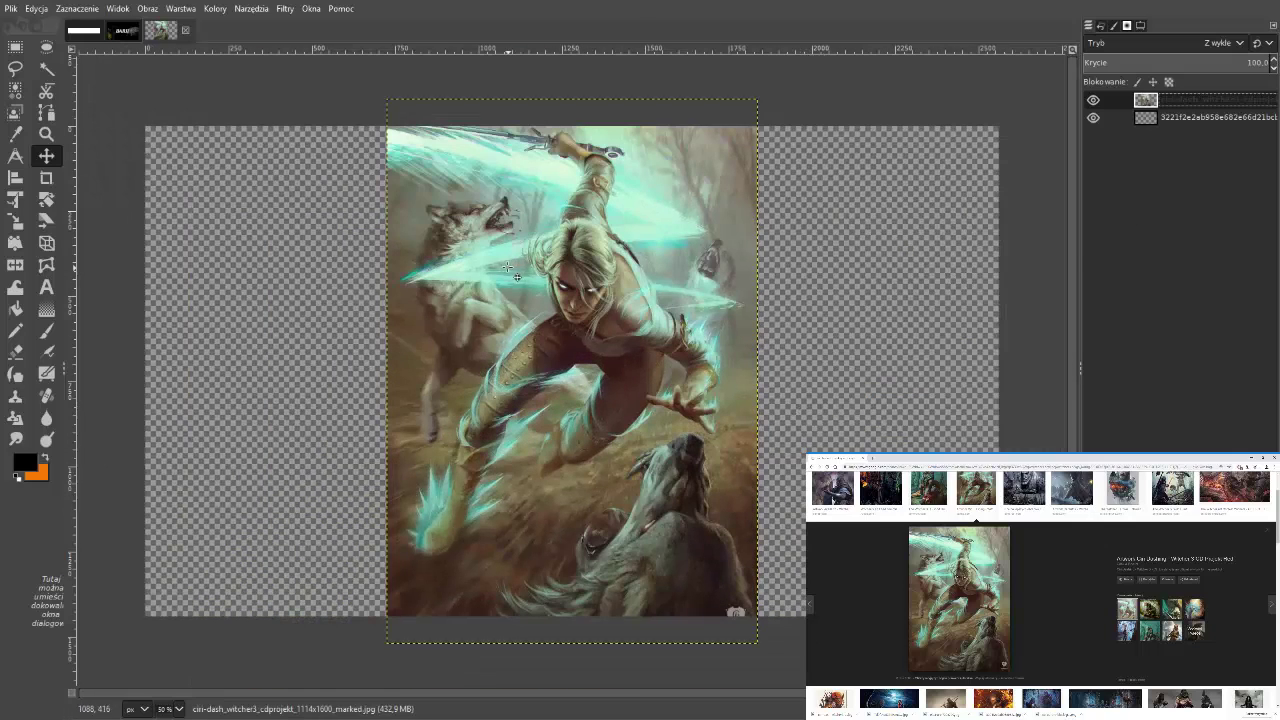
{"action": "key", "text": "shift+s"}
{"action": "left_click_drag", "start_coordinate": [387, 98], "coordinate": [426, 162]}
{"action": "key", "text": "Return"}
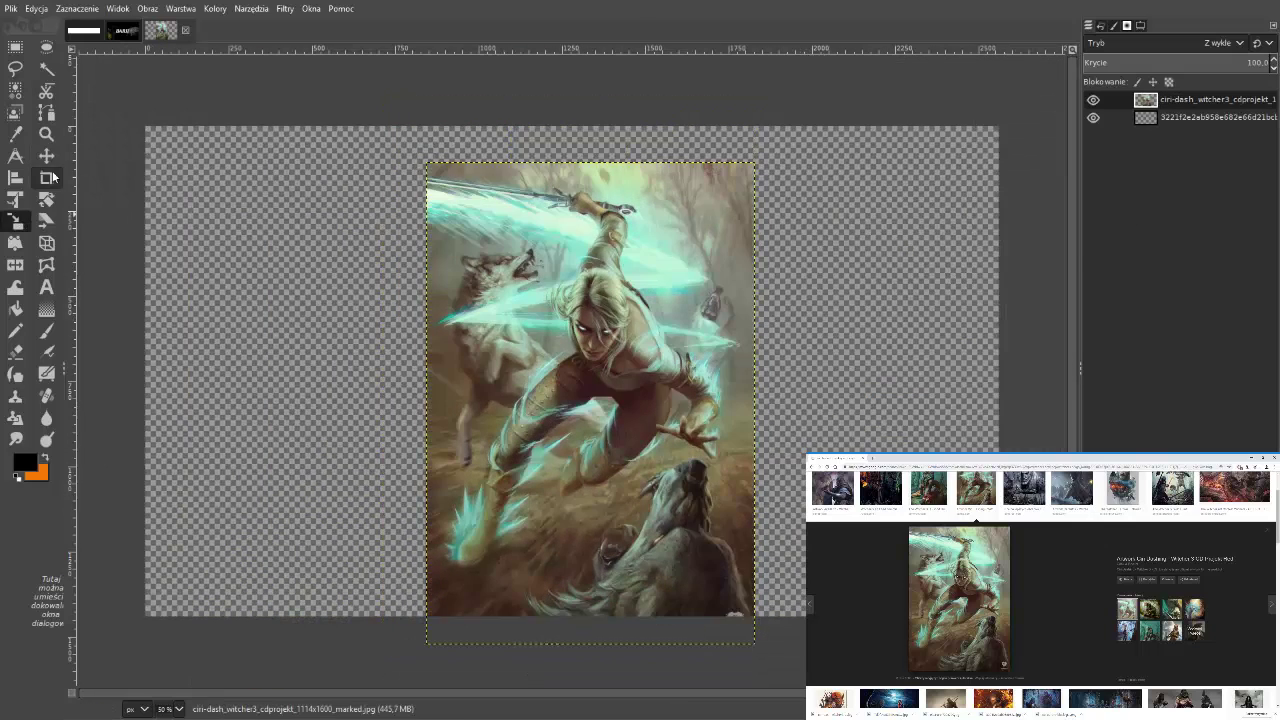
{"action": "key", "text": "plus"}
{"action": "left_click", "coordinate": [15, 67]}
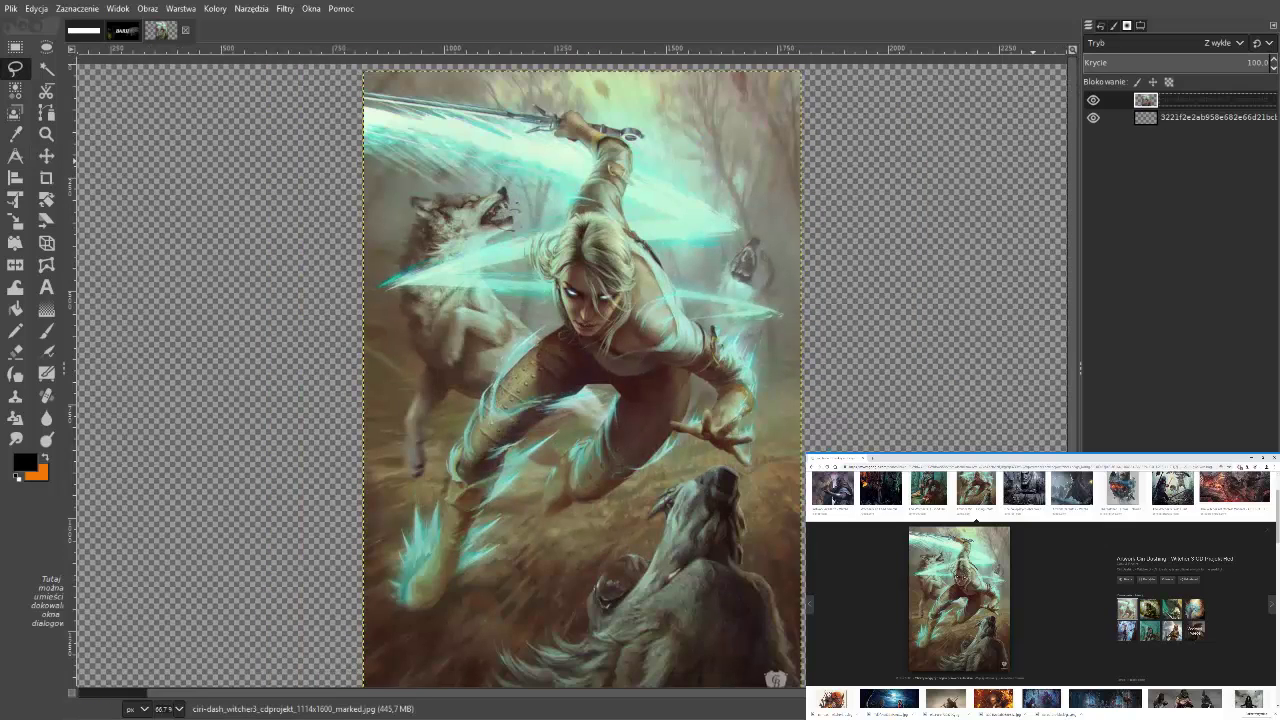
Step: Trace a Free Select outline around the warrior from foot to sword and close it
{"action": "left_click", "coordinate": [434, 606]}
{"action": "left_click", "coordinate": [448, 583]}
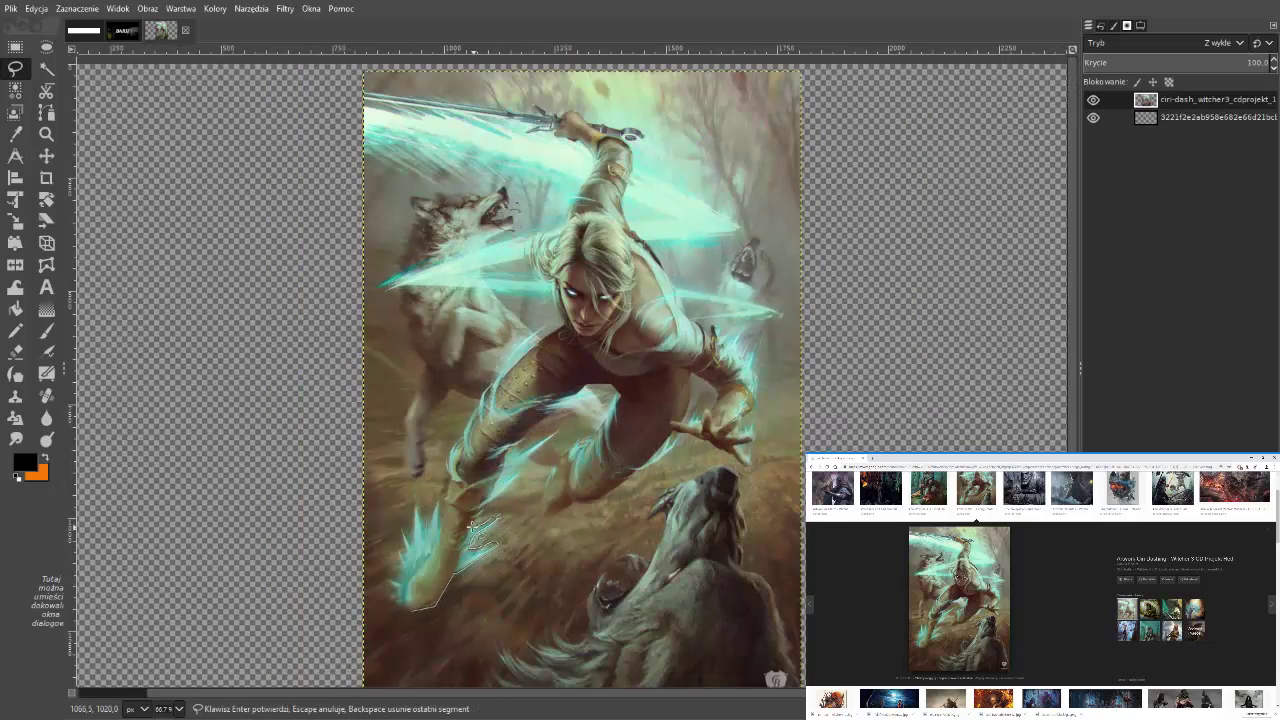
{"action": "left_click", "coordinate": [556, 434]}
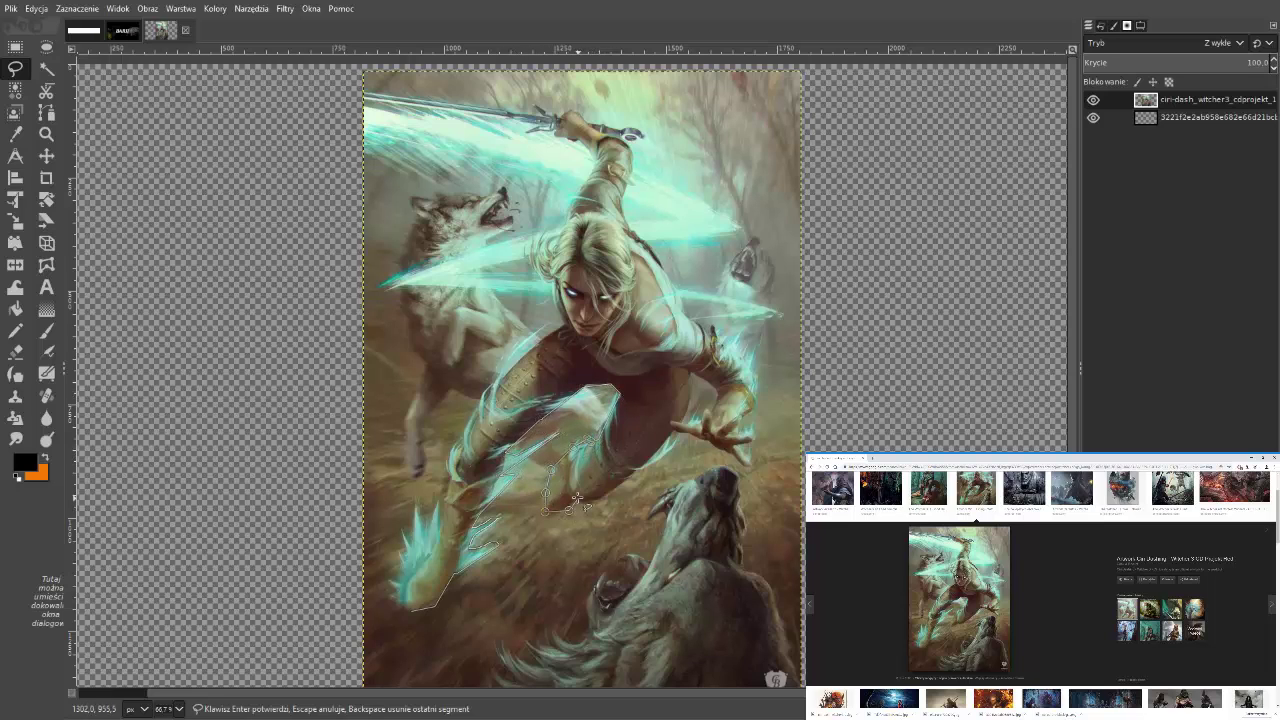
{"action": "left_click", "coordinate": [709, 441]}
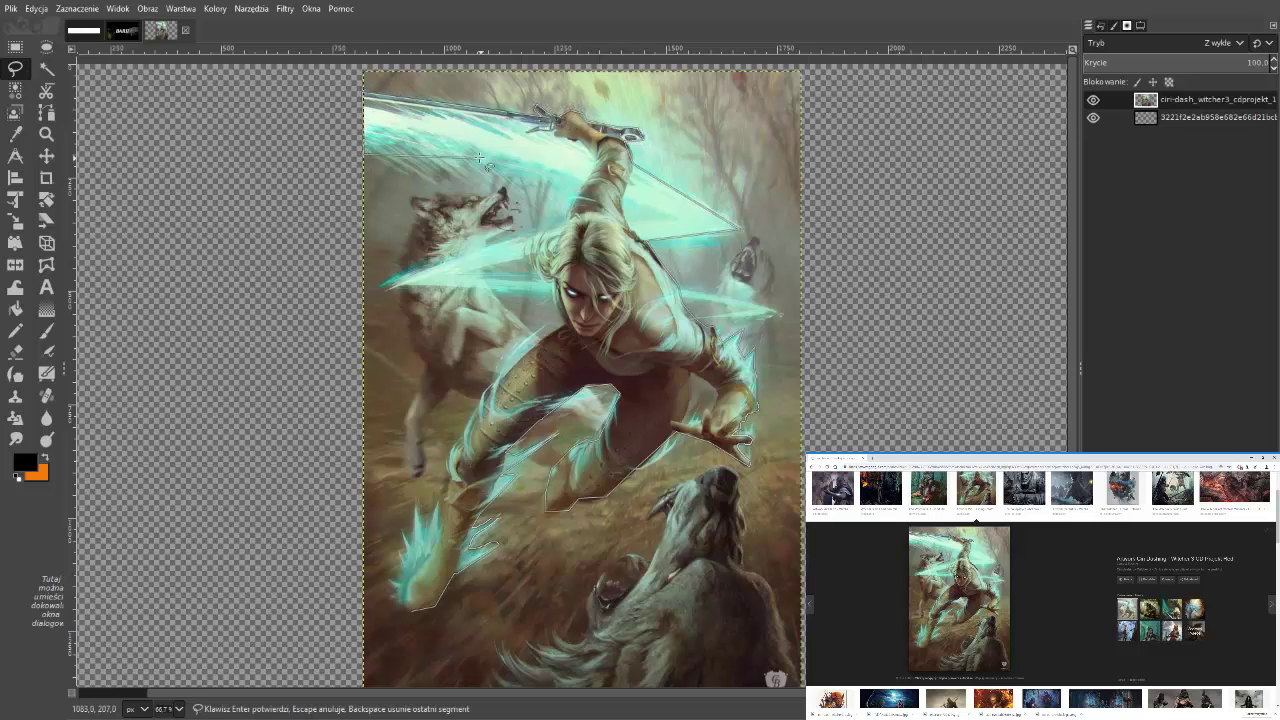
{"action": "left_click", "coordinate": [554, 183]}
{"action": "left_click", "coordinate": [538, 229]}
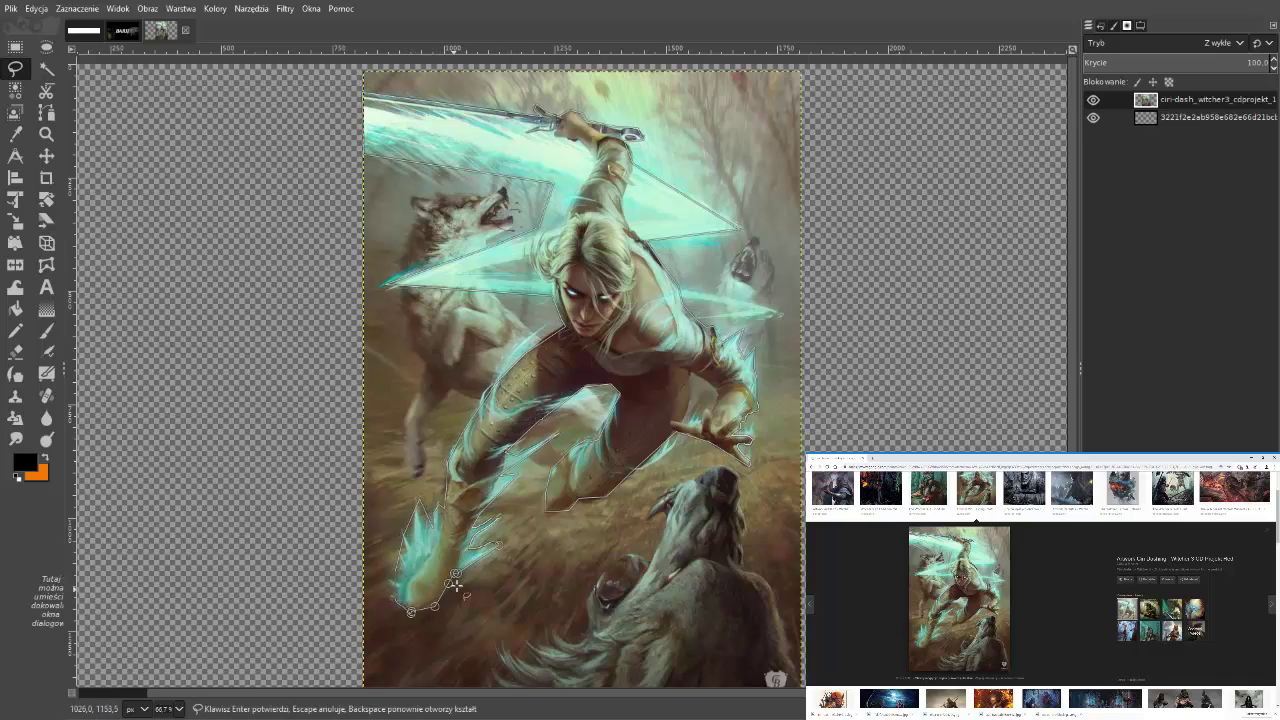
{"action": "key", "text": "Return"}
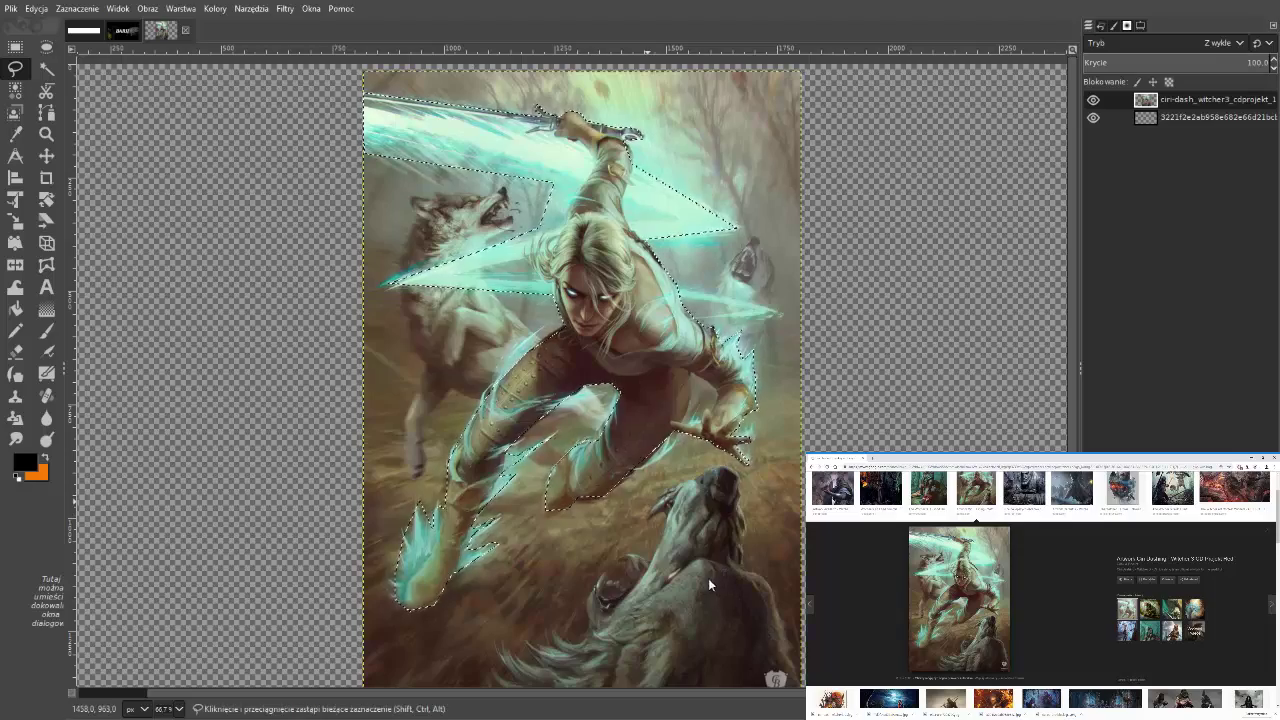
Step: Invert and delete the background, then paste the warrior into BARII as a layer
{"action": "key", "text": "ctrl+v"}
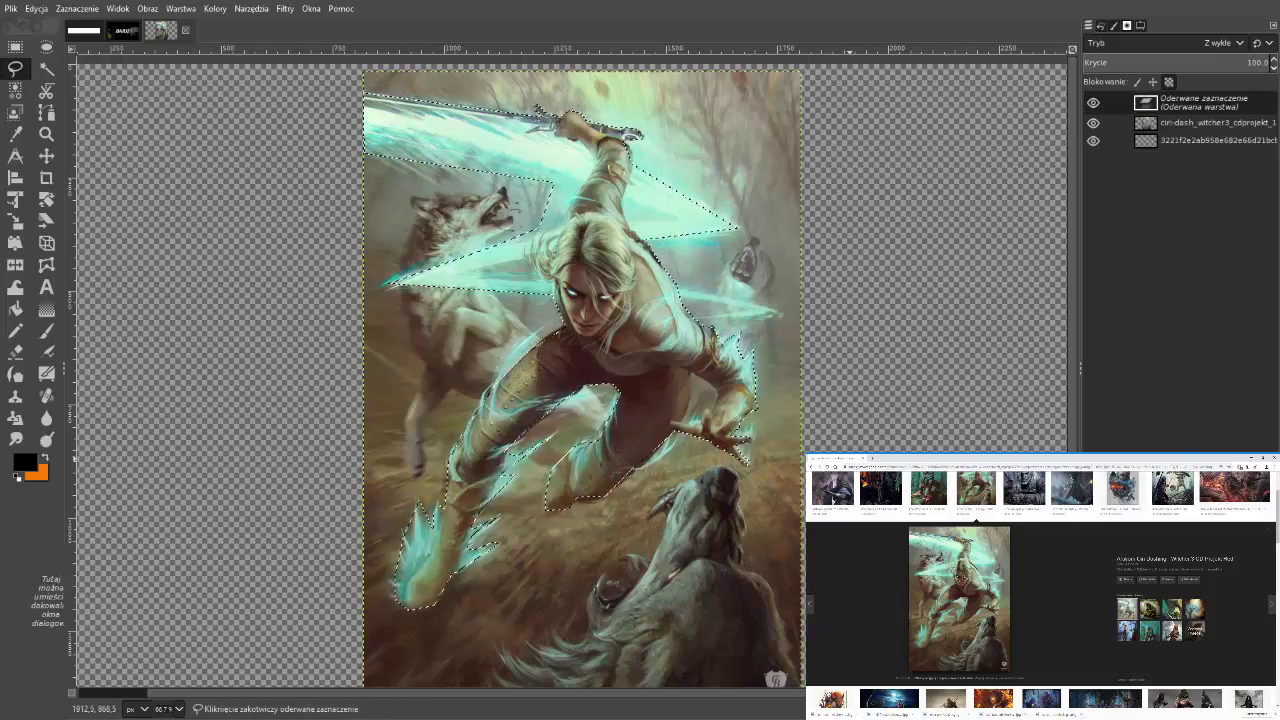
{"action": "key", "text": "ctrl+z"}
{"action": "key", "text": "ctrl+i"}
{"action": "key", "text": "Delete"}
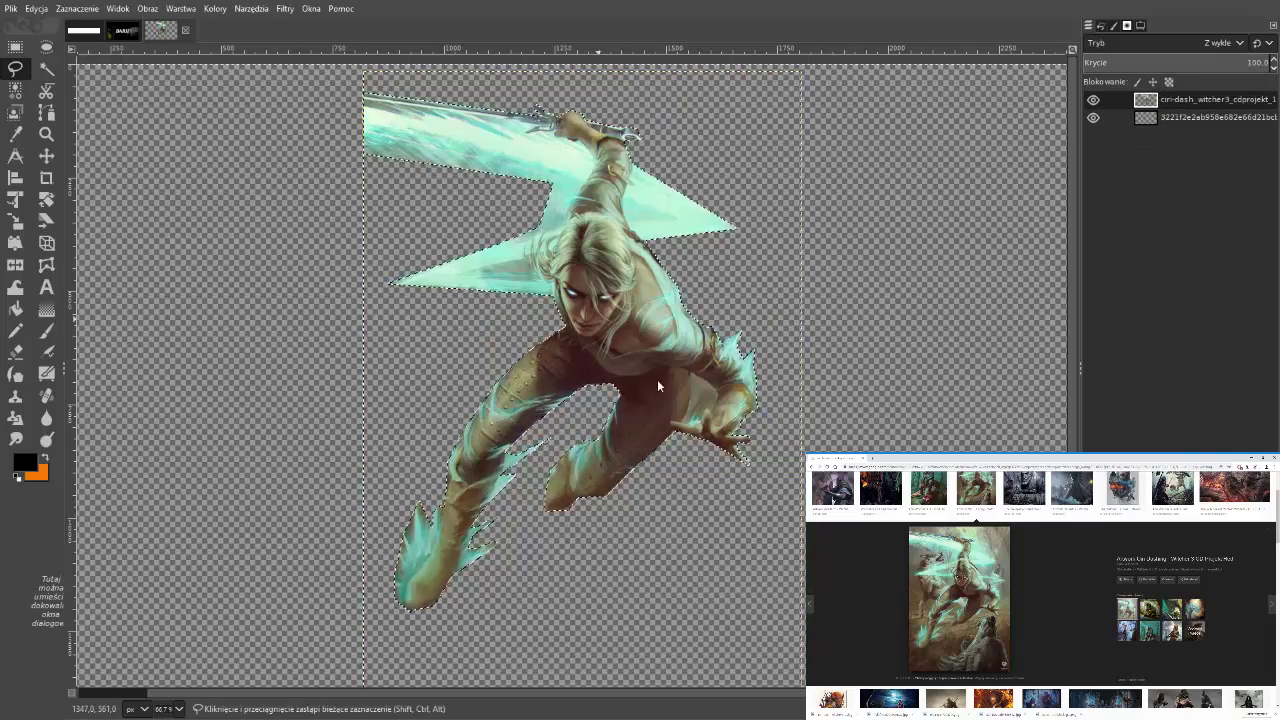
{"action": "key", "text": "ctrl+Page_Up"}
{"action": "key", "text": "ctrl+v"}
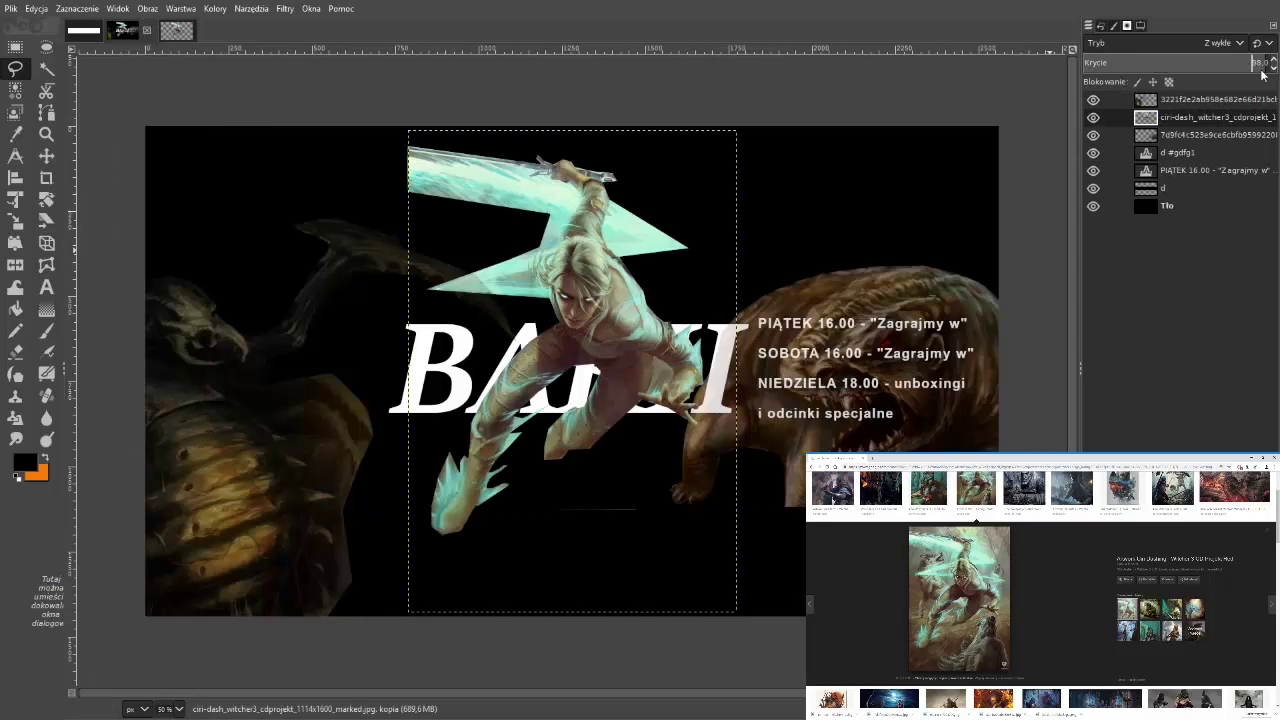
Step: Fade ciri-dash to 13.9%, lower it in the stack, shift it left, and set the top cutout to 100%
{"action": "left_click_drag", "start_coordinate": [1200, 70], "coordinate": [1110, 62]}
{"action": "key", "text": "m"}
{"action": "left_click_drag", "start_coordinate": [578, 306], "coordinate": [369, 374]}
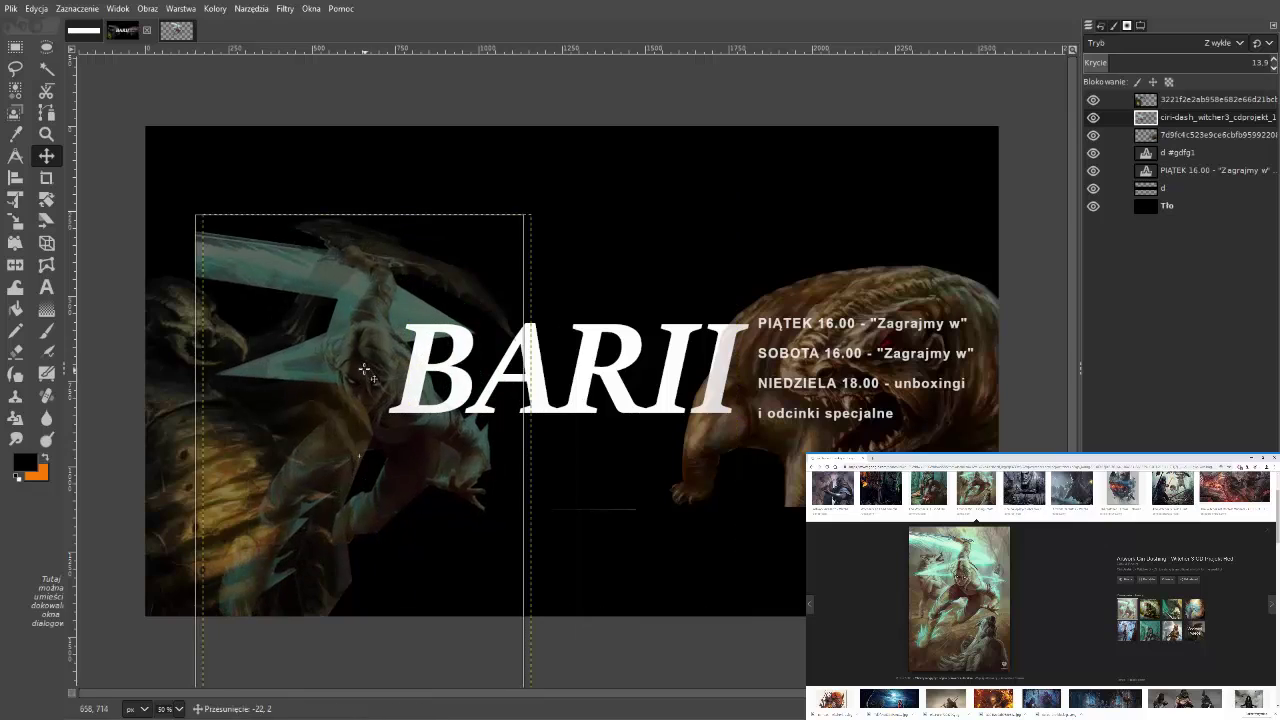
{"action": "left_click_drag", "start_coordinate": [1173, 165], "coordinate": [1170, 143]}
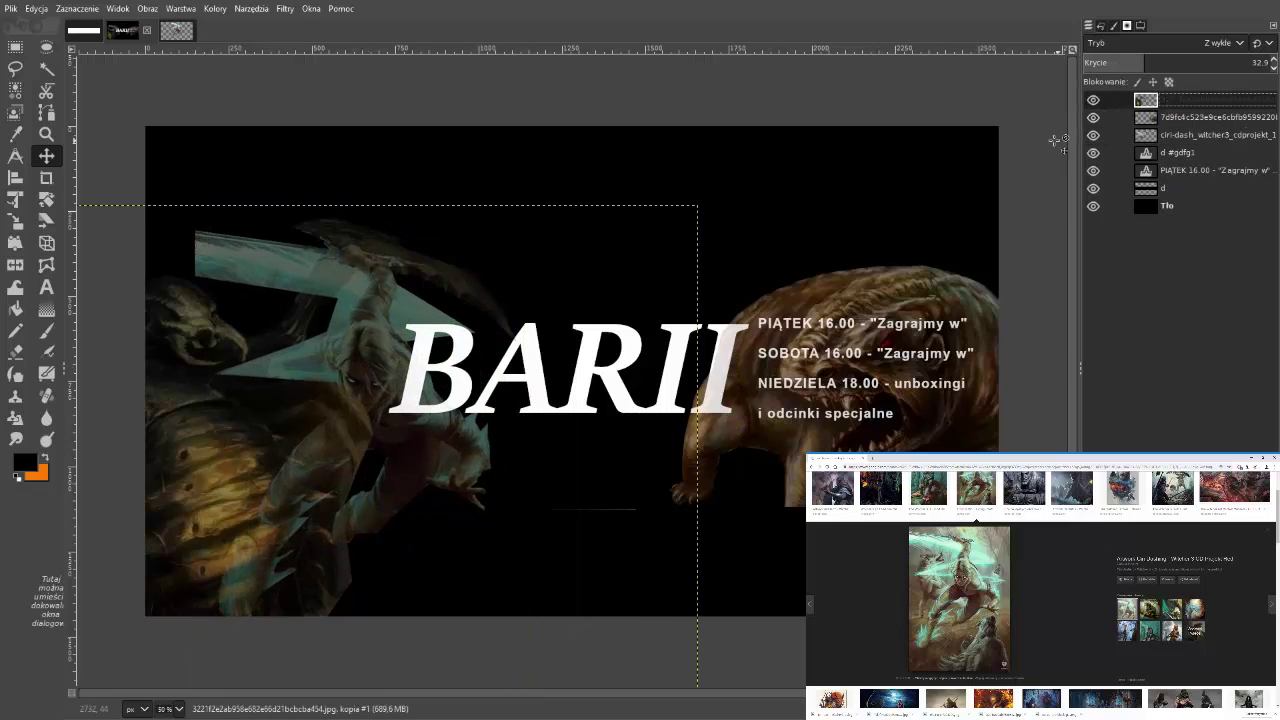
{"action": "left_click", "coordinate": [1210, 99]}
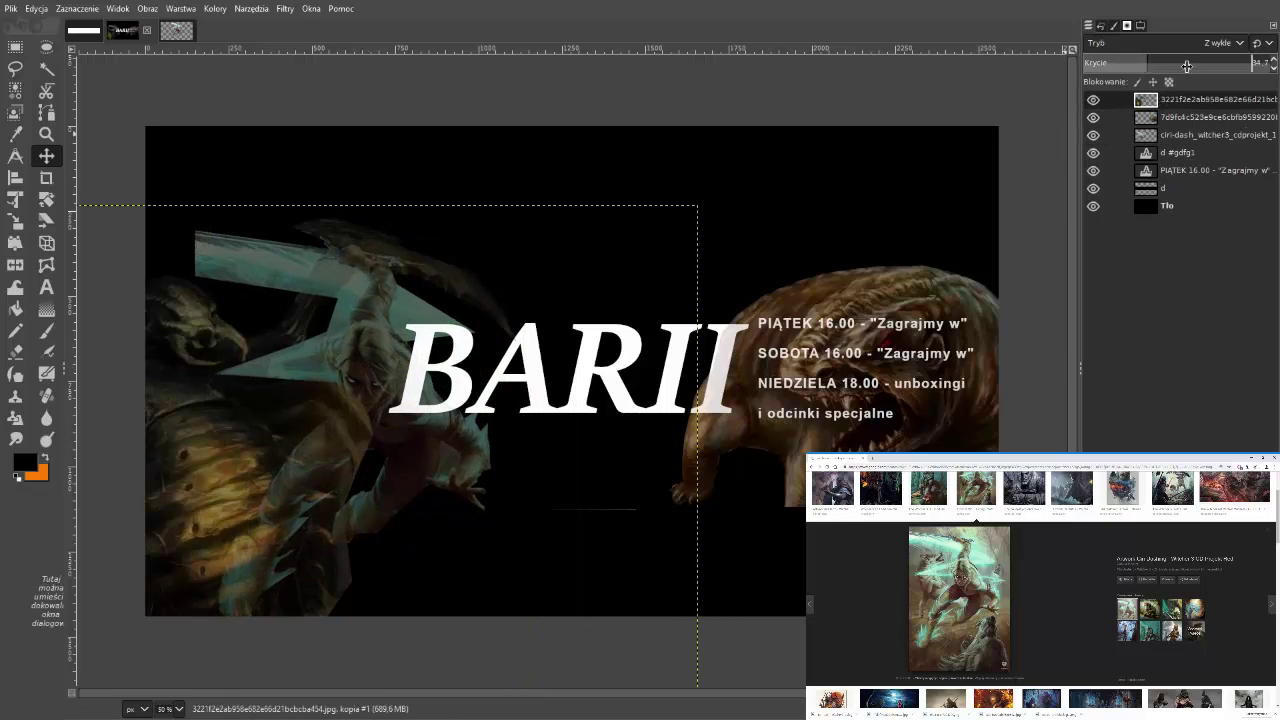
{"action": "left_click", "coordinate": [1274, 57]}
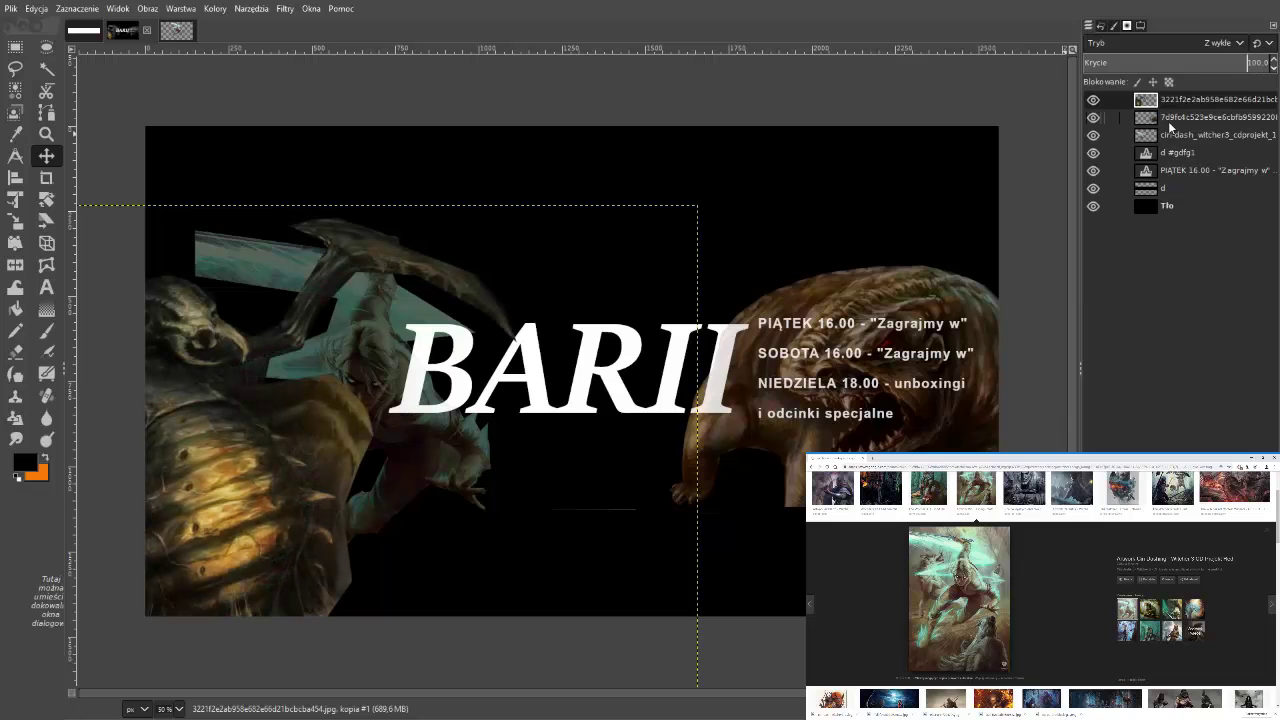
{"action": "left_click_drag", "start_coordinate": [373, 366], "coordinate": [324, 352]}
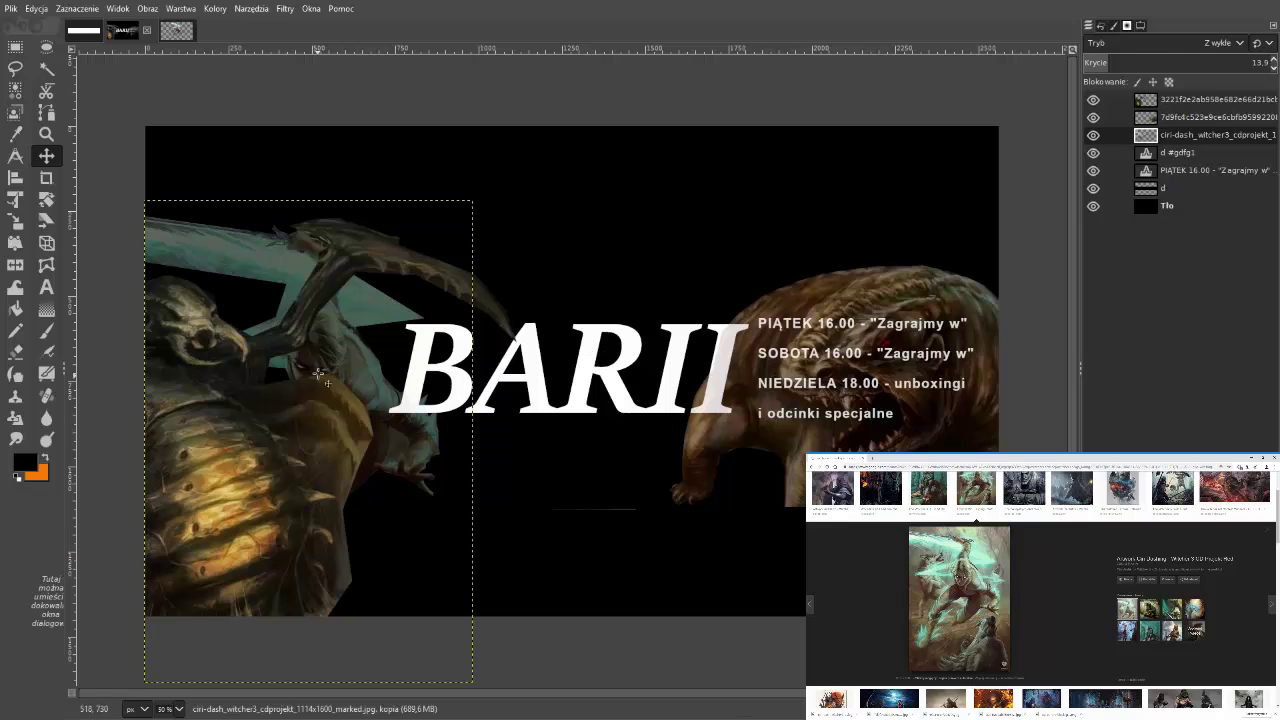
Step: Select the second cutout, clear a stray rectangular selection, and select the ciri-dash layer
{"action": "left_click", "coordinate": [1205, 117]}
{"action": "key", "text": "r"}
{"action": "left_click_drag", "start_coordinate": [497, 452], "coordinate": [665, 594]}
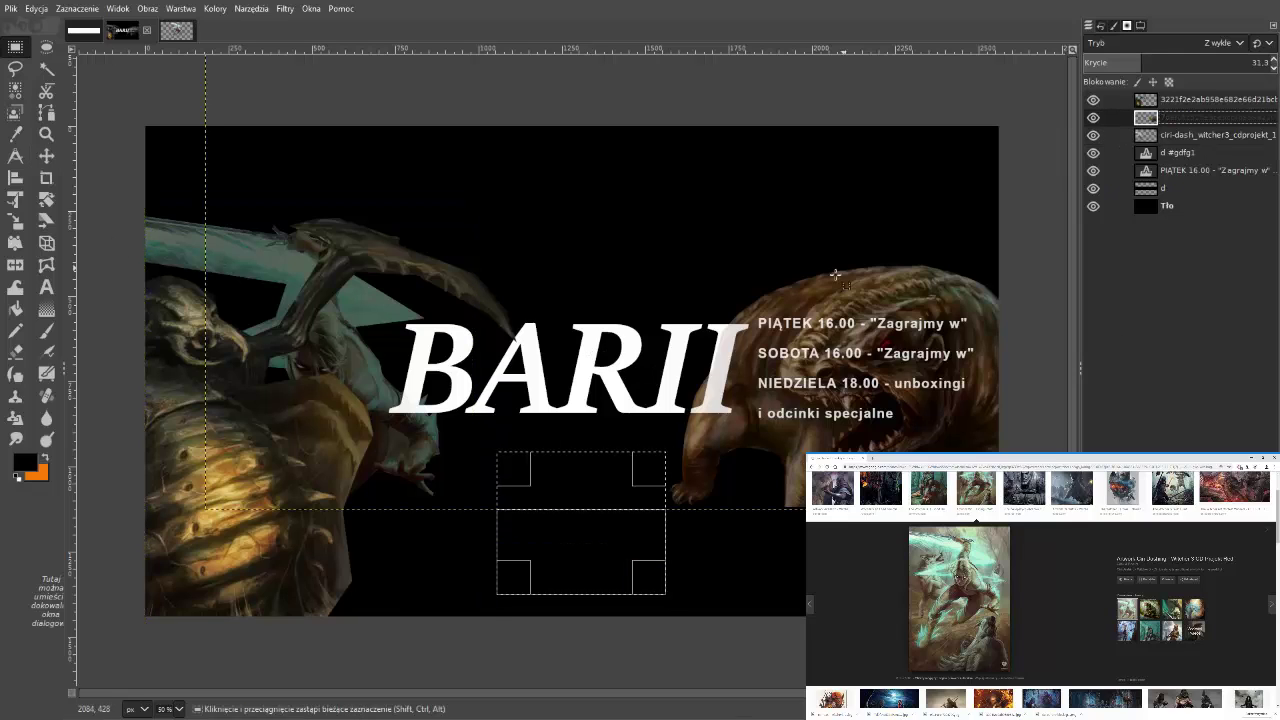
{"action": "key", "text": "ctrl+shift+a"}
{"action": "left_click", "coordinate": [1205, 135]}
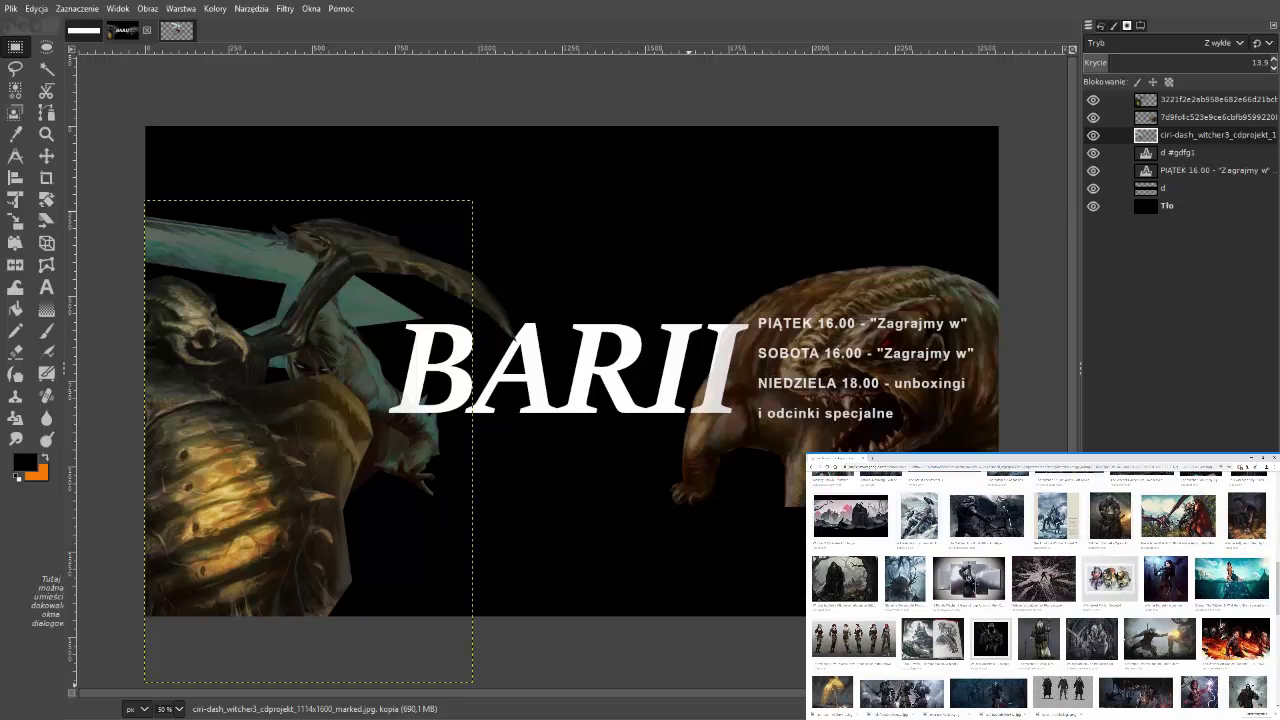
Step: Toggle the Tło background layer's visibility off and back on, then switch to the other open image
{"action": "left_click", "coordinate": [1093, 205]}
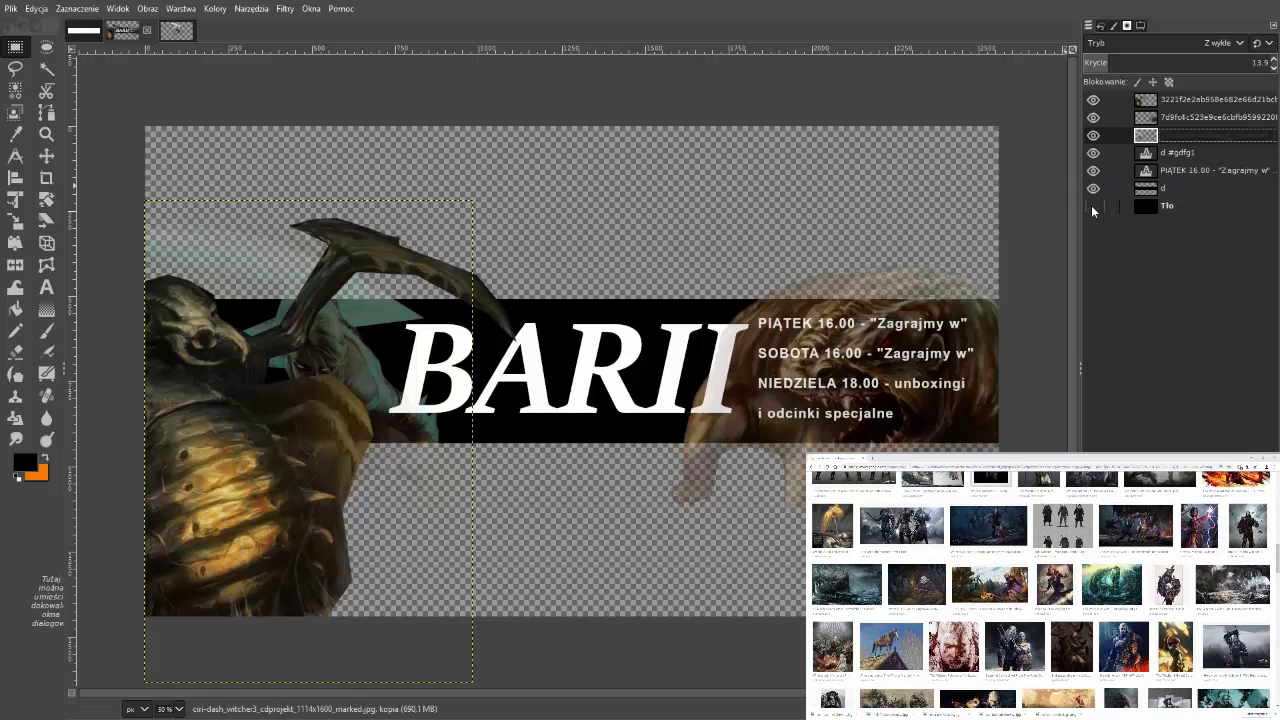
{"action": "left_click", "coordinate": [1093, 205]}
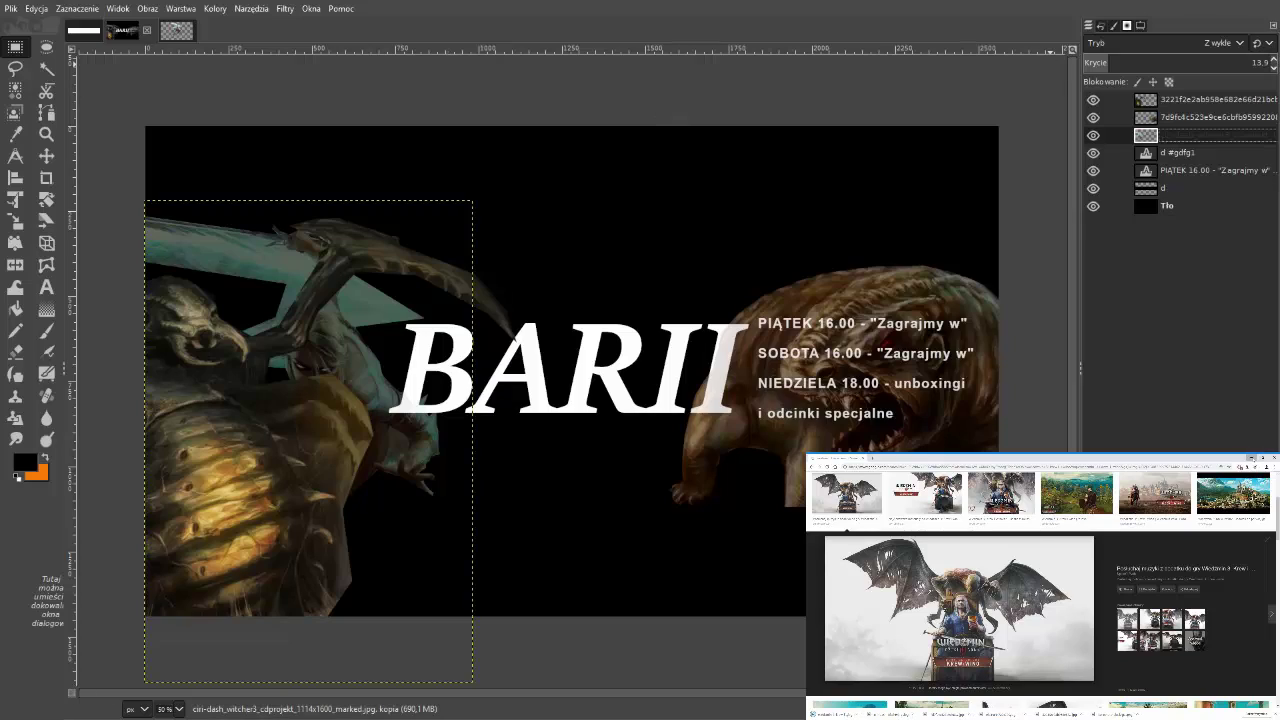
{"action": "key", "text": "alt+1"}
Step: Clear the image's current contents and start a Free Select outline around the winged creature
{"action": "key", "text": "ctrl+x"}
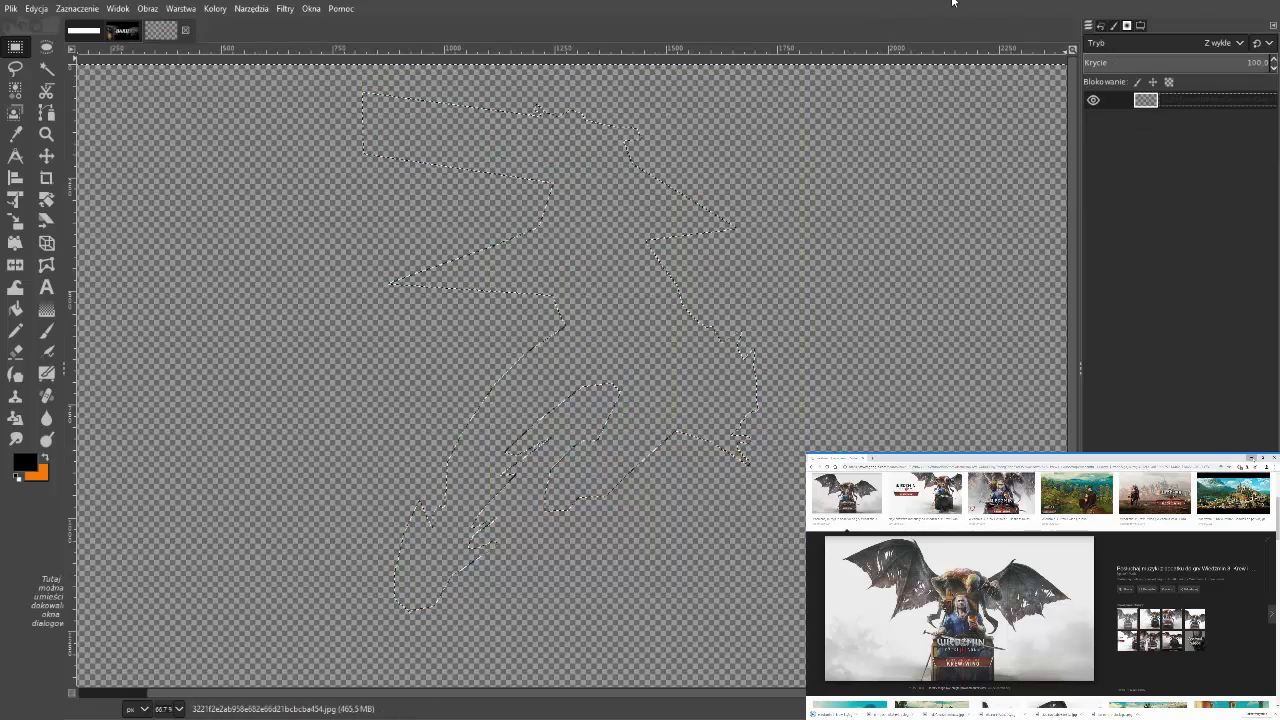
{"action": "scroll", "coordinate": [352, 302], "scroll_direction": "up", "scroll_amount": 3}
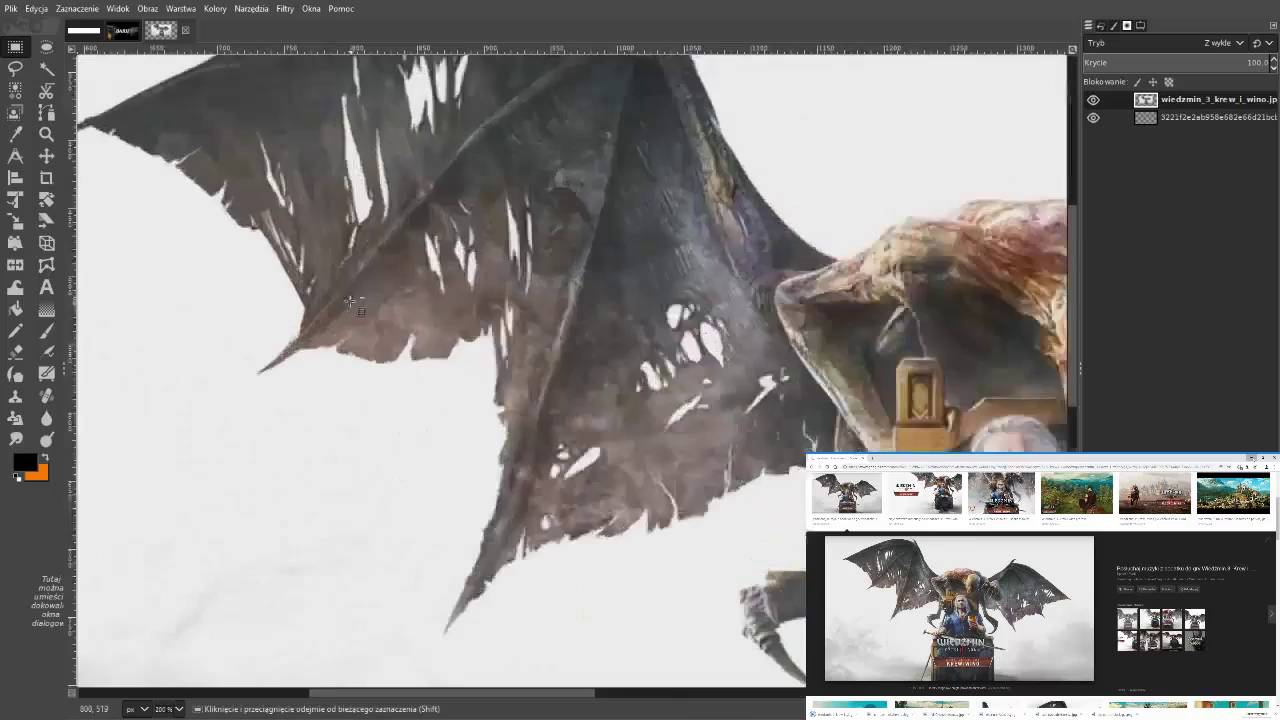
{"action": "scroll", "coordinate": [352, 302], "scroll_direction": "down", "scroll_amount": 2}
{"action": "key", "text": "f"}
{"action": "left_click", "coordinate": [378, 145]}
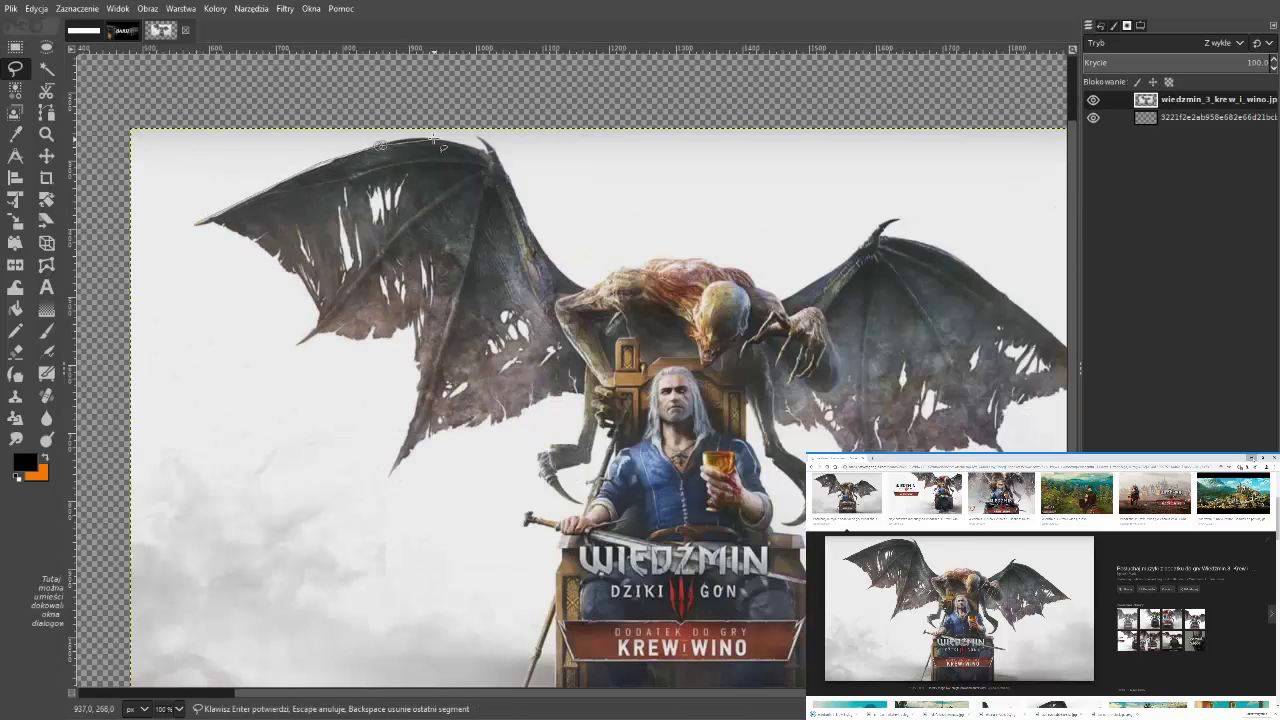
{"action": "left_click", "coordinate": [484, 148]}
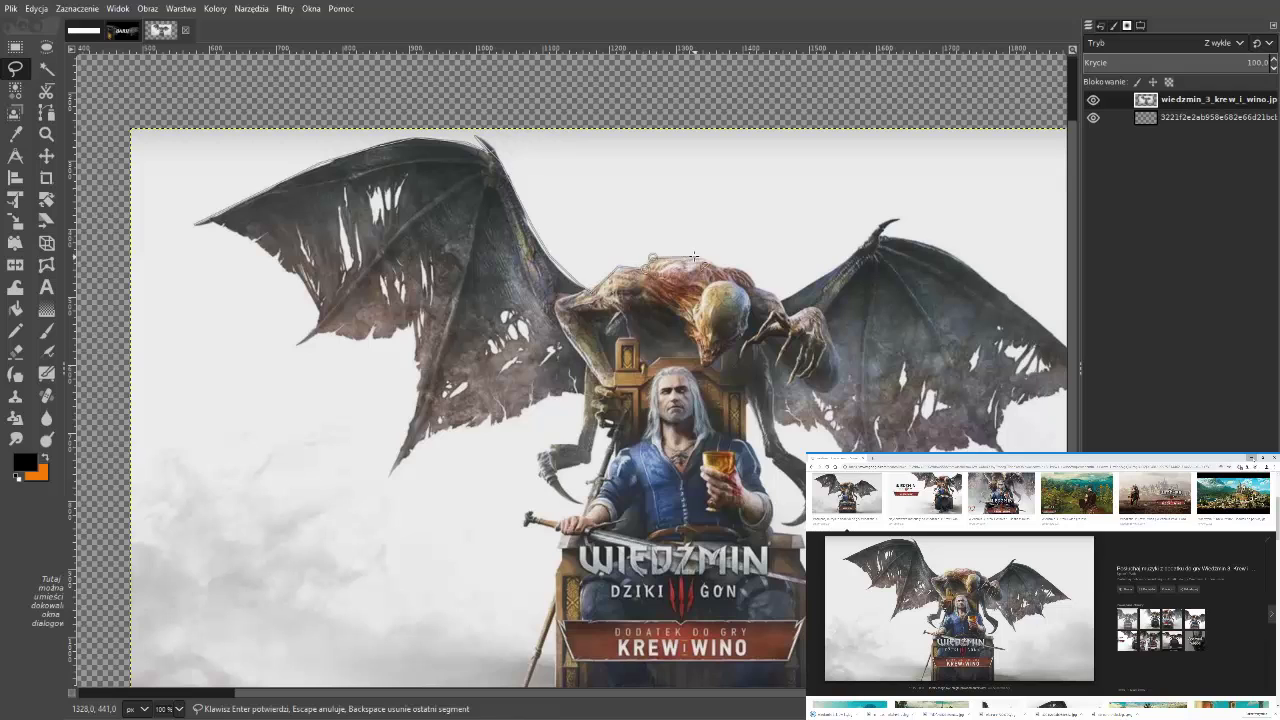
{"action": "left_click", "coordinate": [790, 308]}
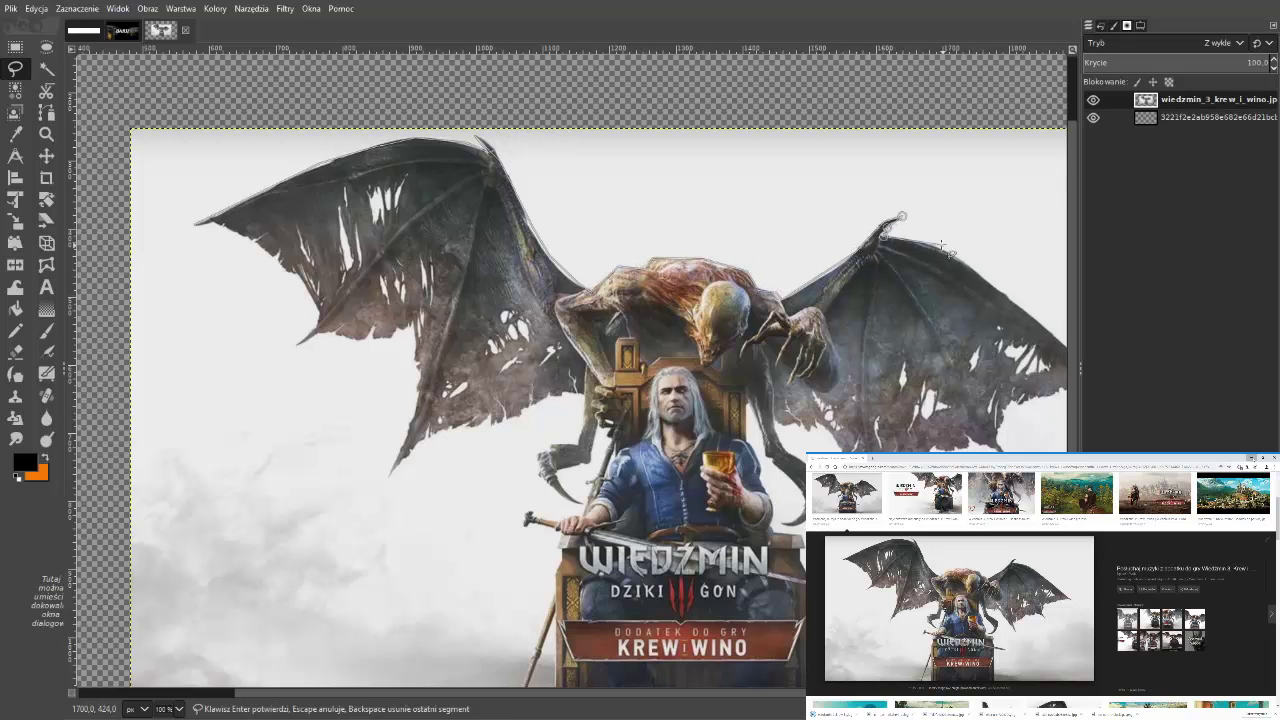
Step: Close the outline around the figures, invert it, and delete the white background
{"action": "scroll", "coordinate": [960, 320], "scroll_direction": "right", "scroll_amount": 3}
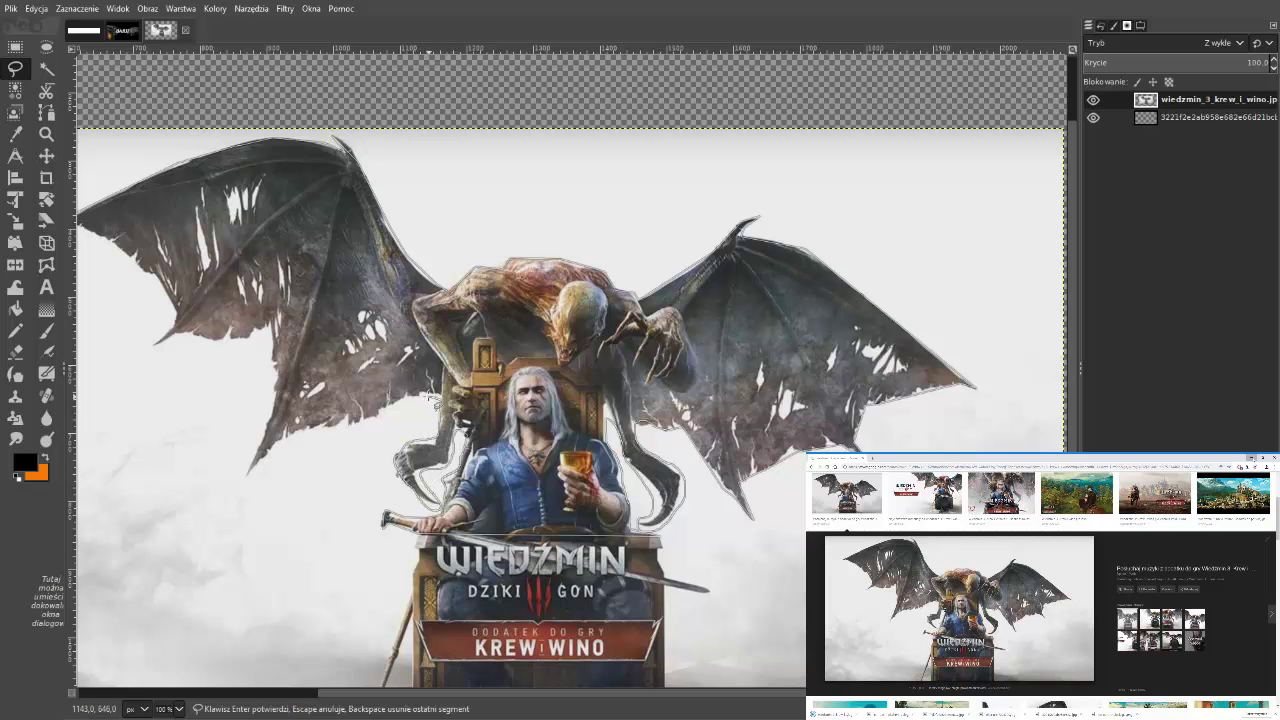
{"action": "mouse_move", "coordinate": [307, 429]}
{"action": "left_mouse_down"}
{"action": "mouse_move", "coordinate": [98, 240]}
{"action": "mouse_move", "coordinate": [415, 325]}
{"action": "left_mouse_up"}
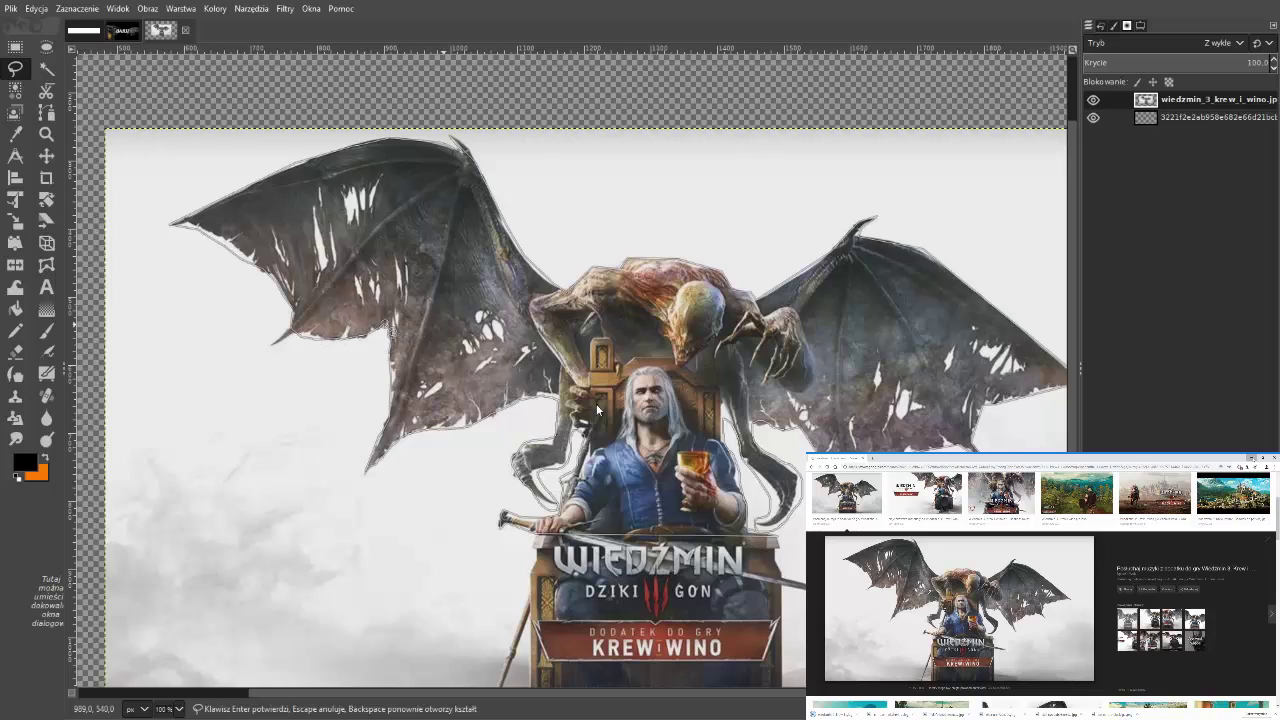
{"action": "key", "text": "Return"}
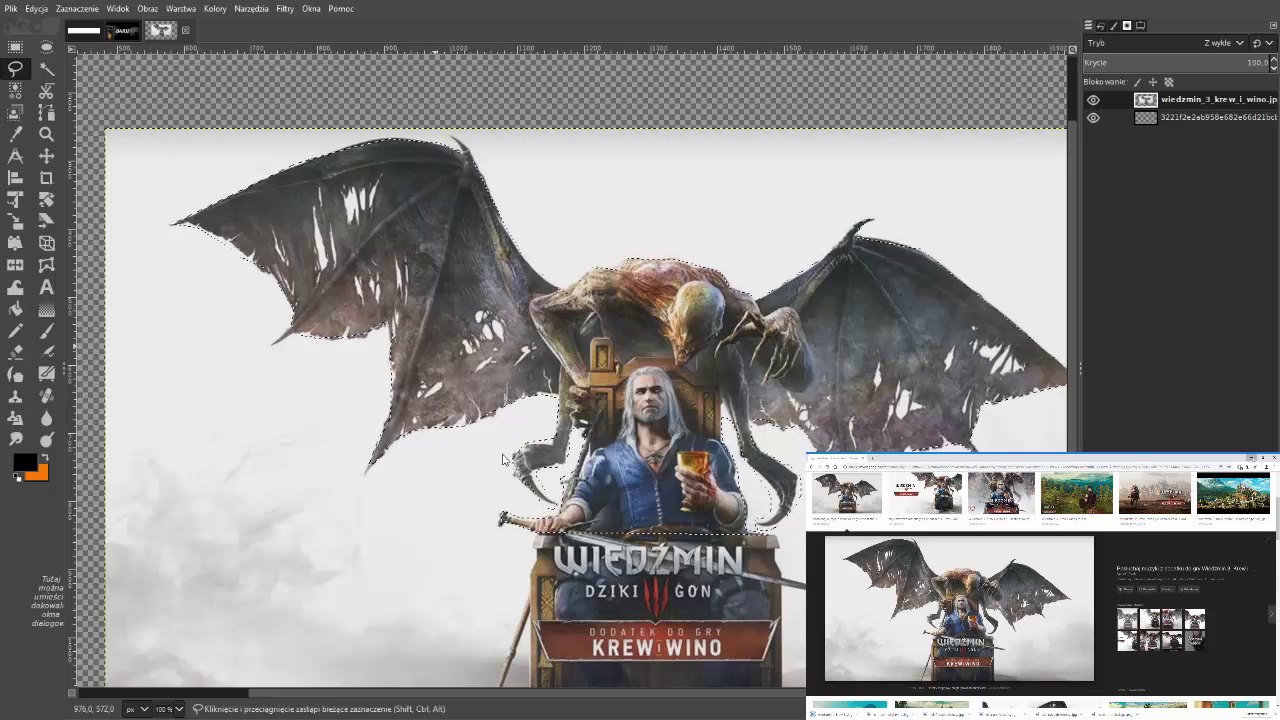
{"action": "key", "text": "ctrl+i"}
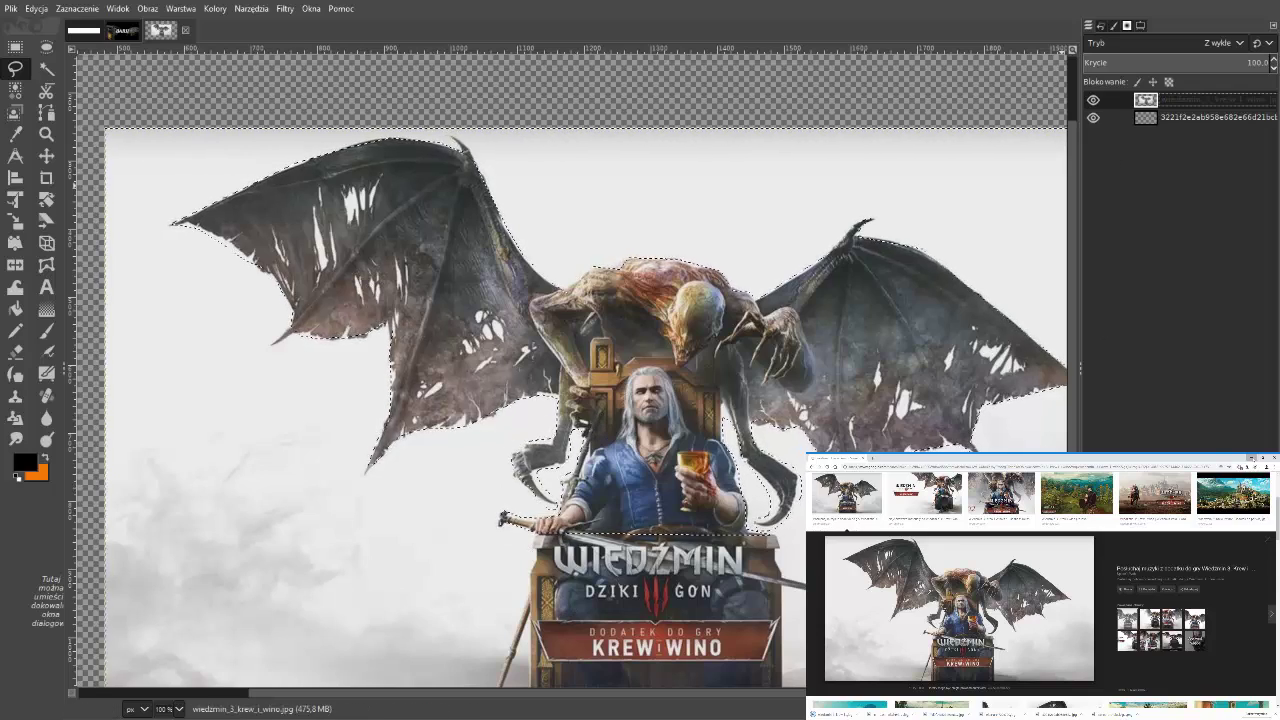
{"action": "key", "text": "Delete"}
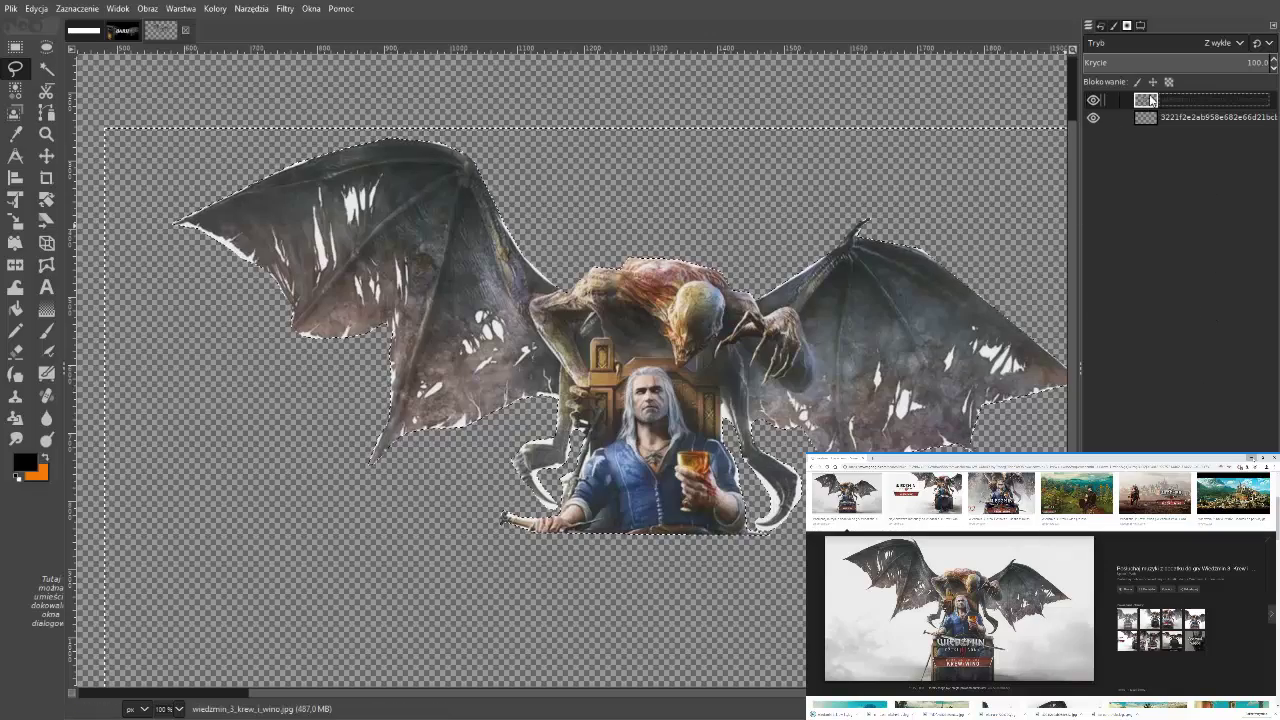
Step: Remove leftover background with Fuzzy Select and copy the creature and throne cutout
{"action": "key", "text": "u"}
{"action": "key", "text": "ctrl+i"}
{"action": "key", "text": "Delete"}
{"action": "key", "text": "ctrl+z"}
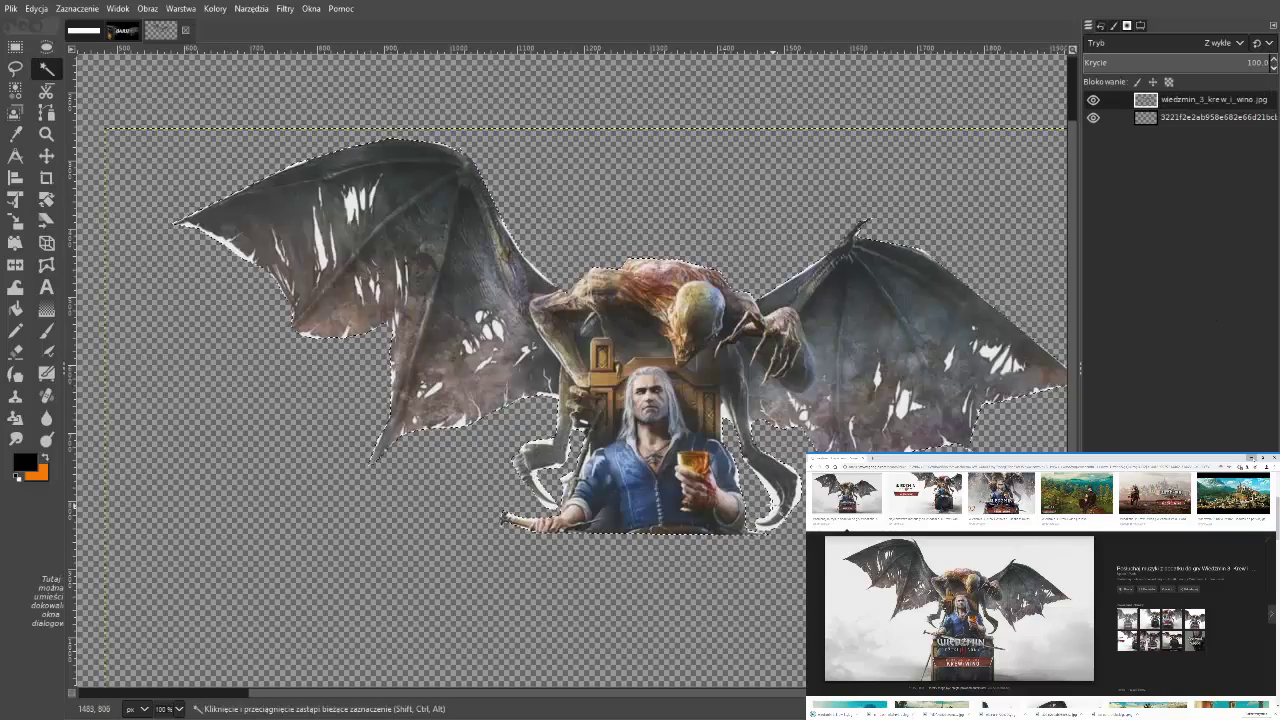
{"action": "key", "text": "Delete"}
{"action": "key", "text": "ctrl+z"}
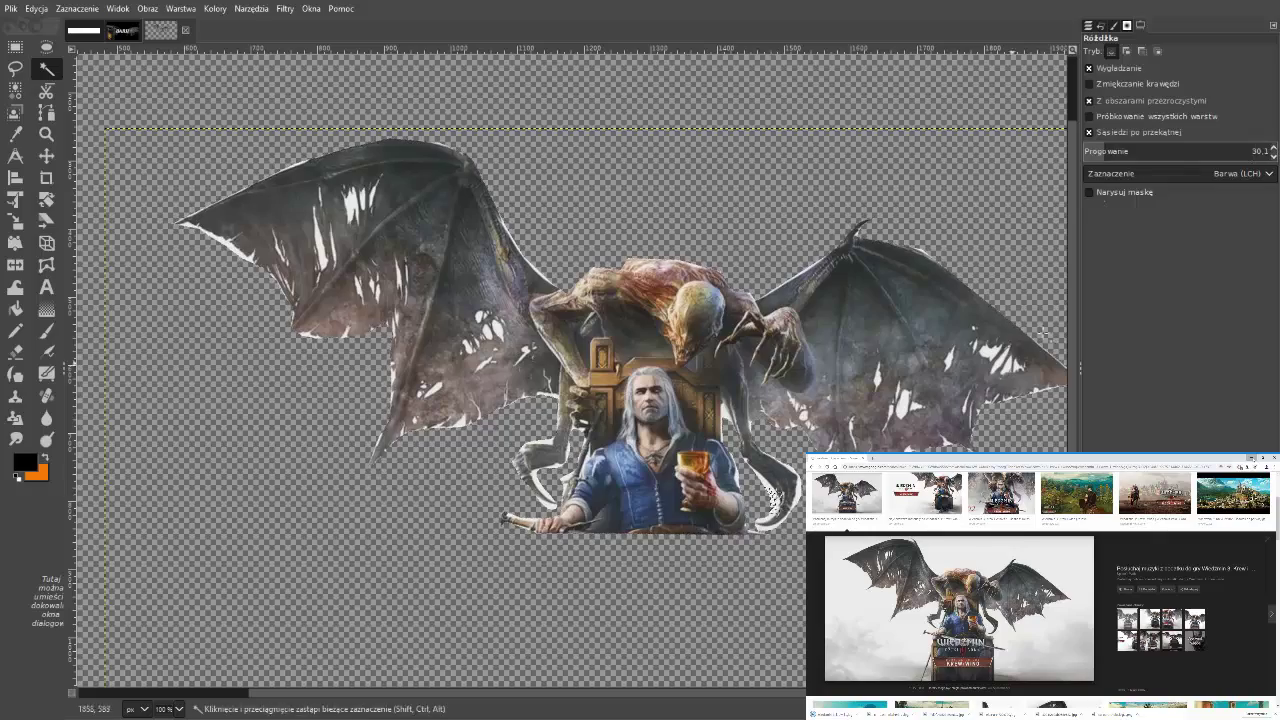
{"action": "scroll", "coordinate": [780, 478], "scroll_direction": "up", "scroll_amount": 3}
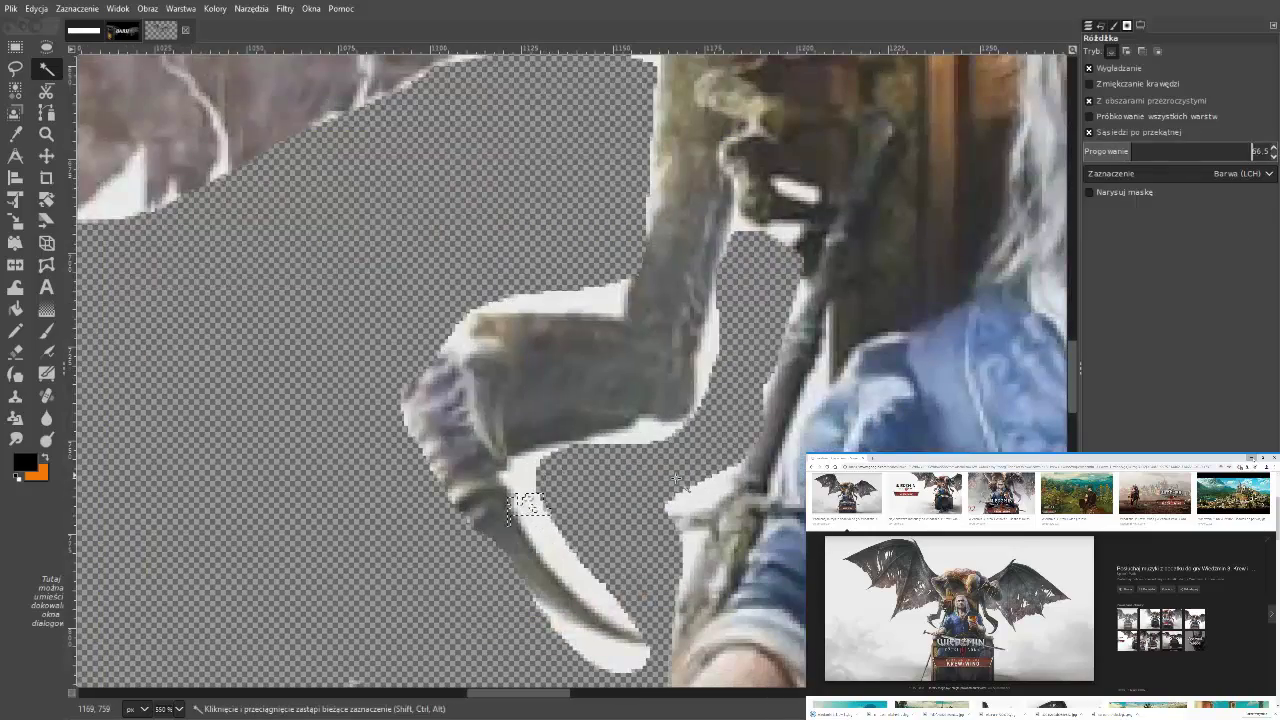
{"action": "left_click_drag", "start_coordinate": [540, 460], "coordinate": [545, 455]}
{"action": "key", "text": "ctrl+shift+j"}
{"action": "key", "text": "ctrl+c"}
{"action": "key", "text": "ctrl+l"}
Step: Paste the cutout into the BARII banner as its own layer and move it down over the text
{"action": "key", "text": "alt+2"}
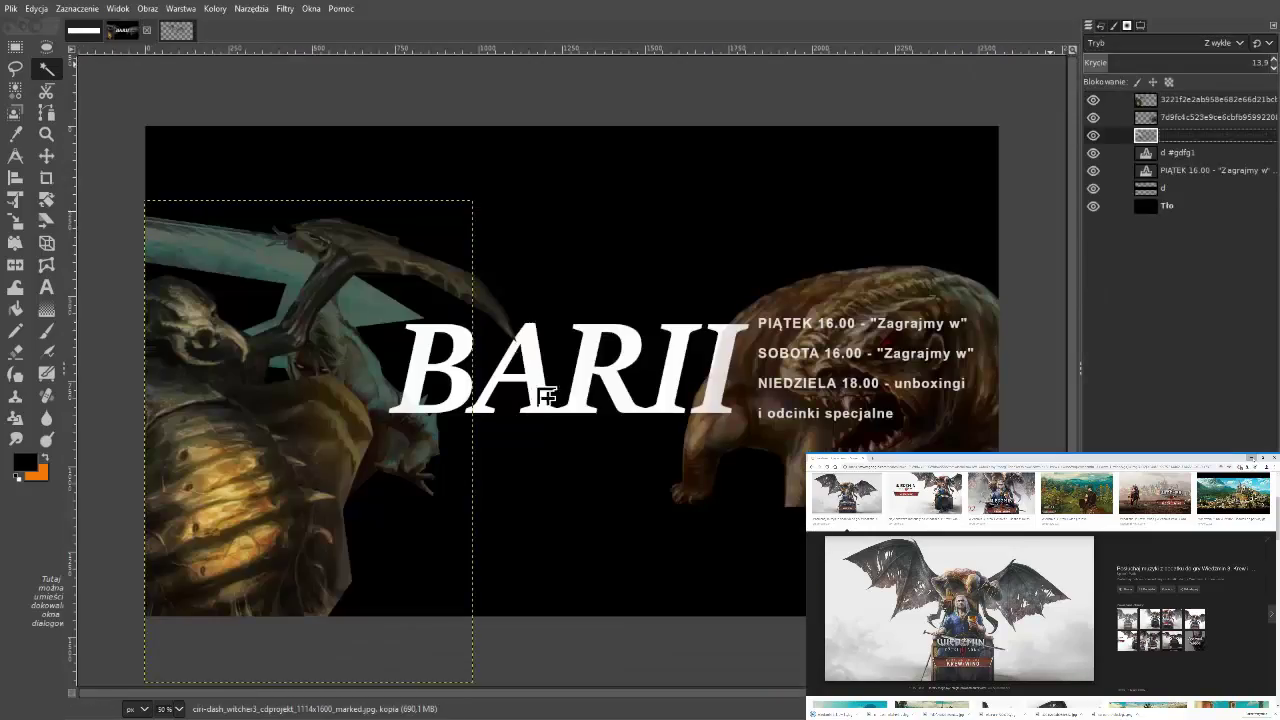
{"action": "key", "text": "ctrl+v"}
{"action": "key", "text": "ctrl+shift+j"}
{"action": "key", "text": "m"}
{"action": "left_click_drag", "start_coordinate": [481, 357], "coordinate": [567, 412]}
Step: Set the cutout layer's opacity (Krycie) to 40% and toggle the Tło layer's visibility
{"action": "left_click", "coordinate": [1093, 223]}
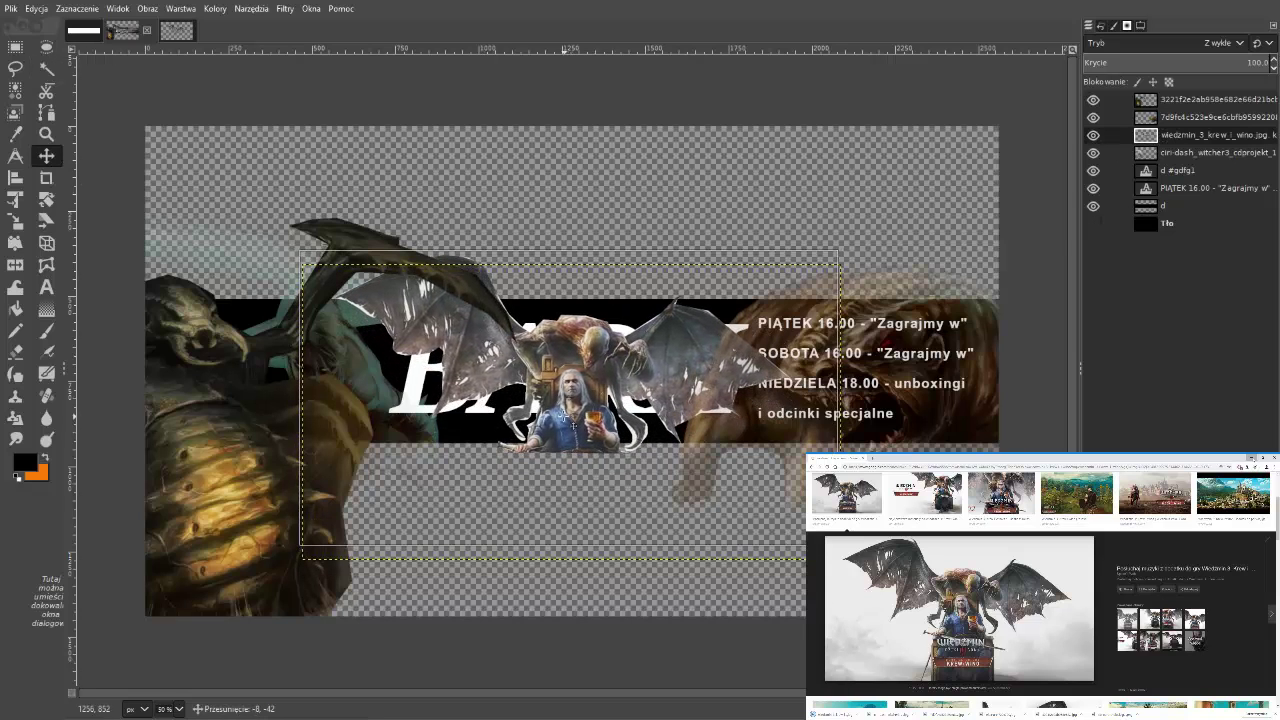
{"action": "left_click", "coordinate": [1273, 66]}
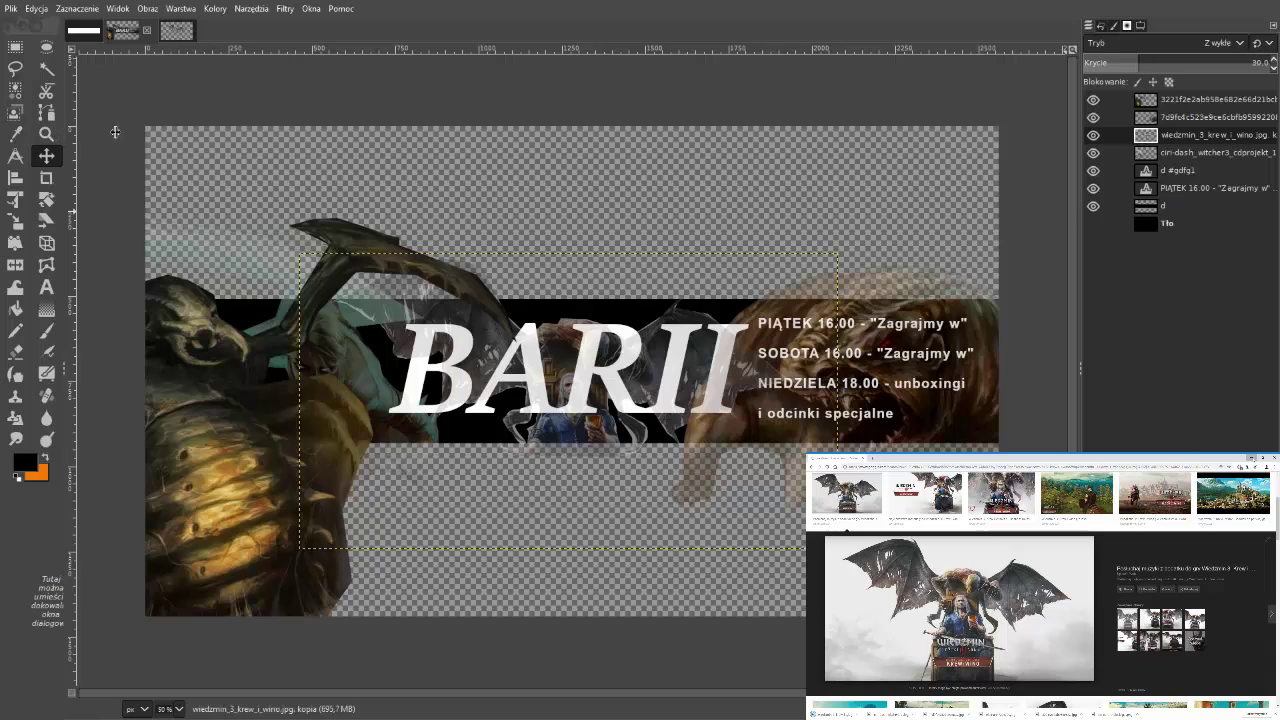
{"action": "left_click", "coordinate": [1093, 223]}
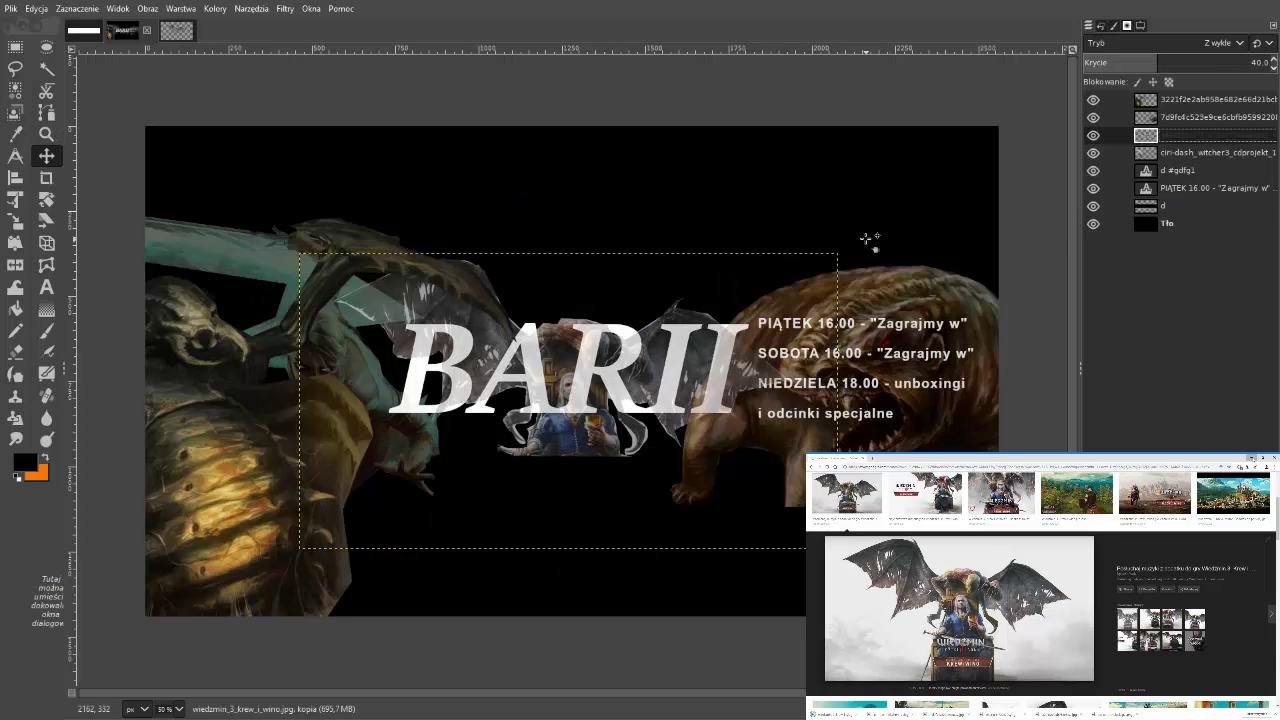